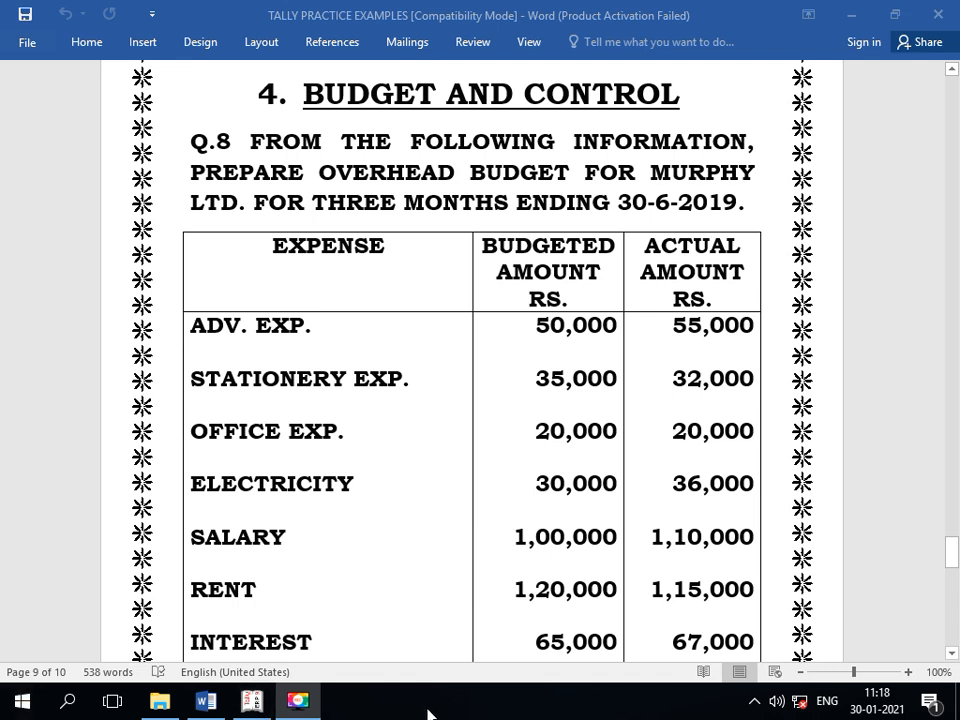
- Switch to Tally.ERP 9 and begin creating a new company named Murphy Ltd
click(243, 704)
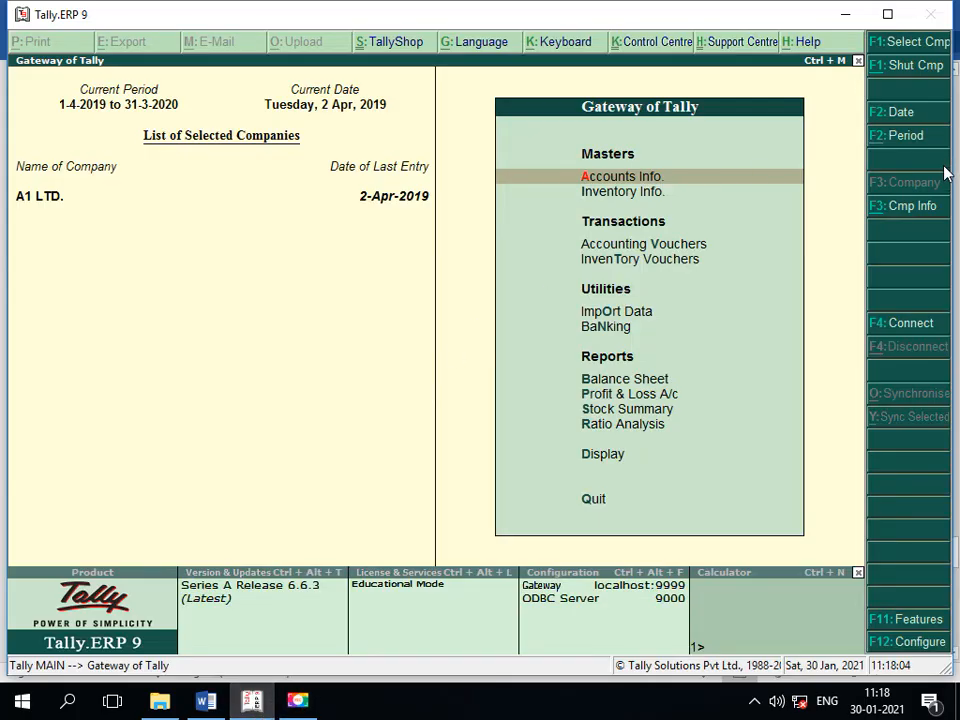
click(912, 208)
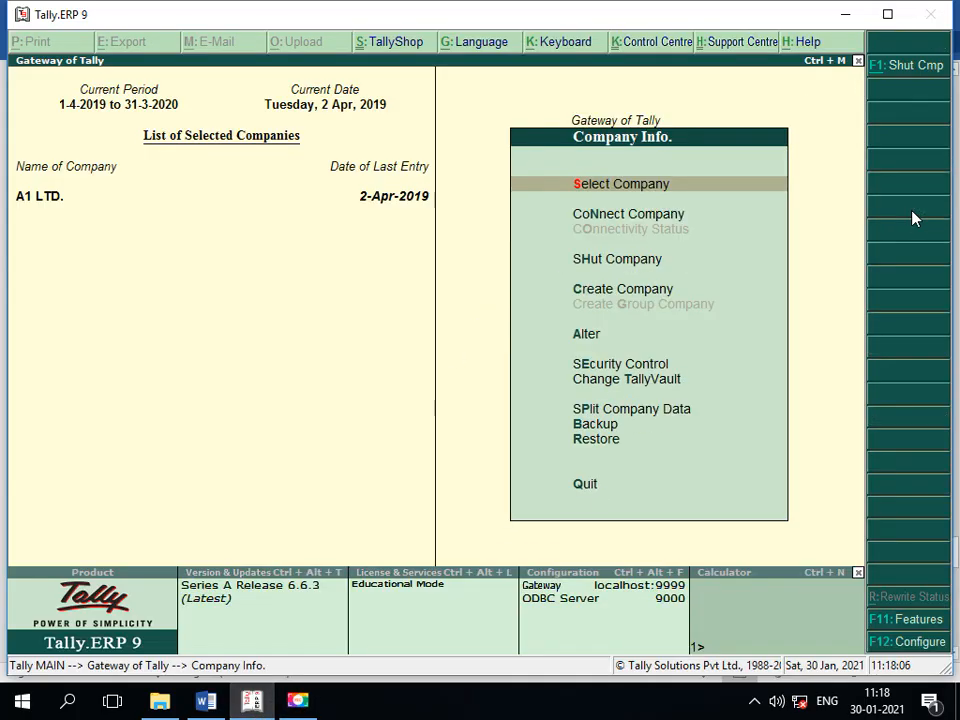
key(Down)
key(Down)
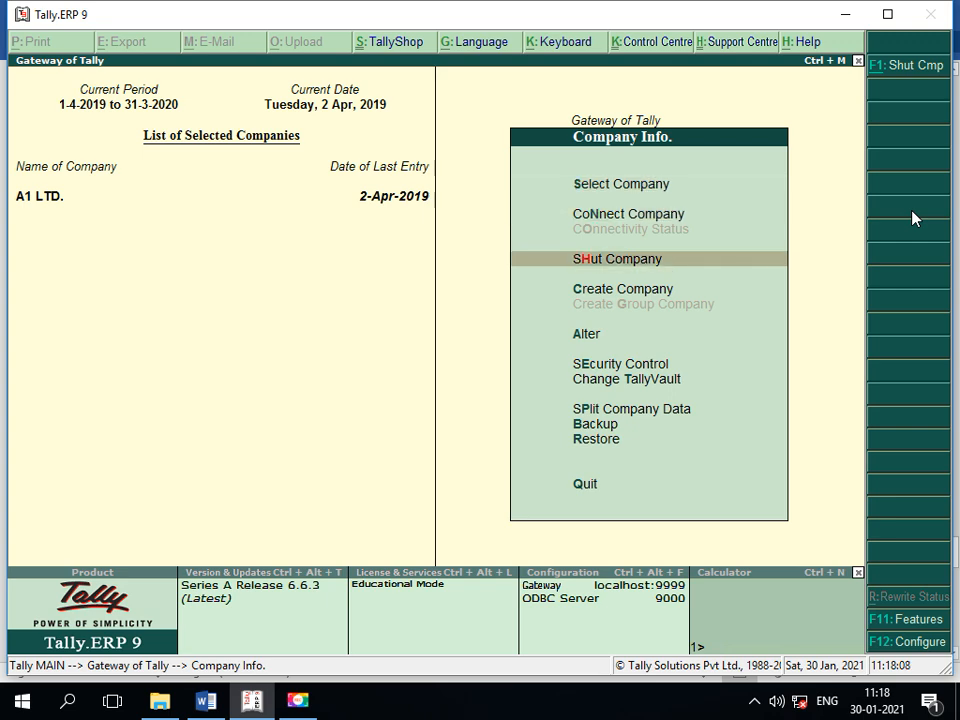
key(Down)
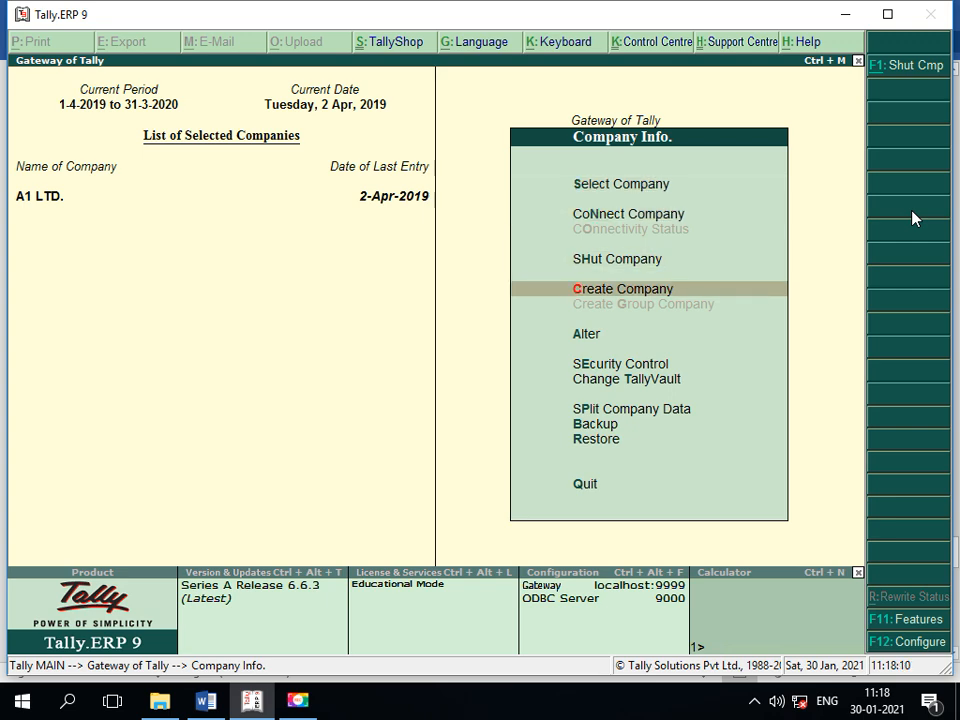
key(Return)
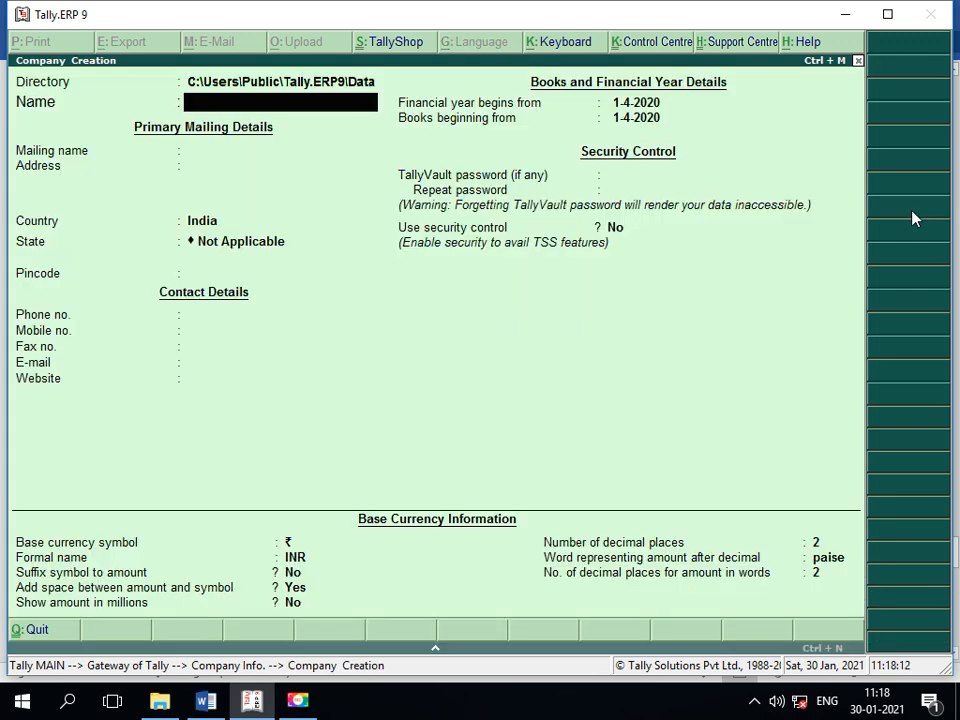
text(Murphy Lt)
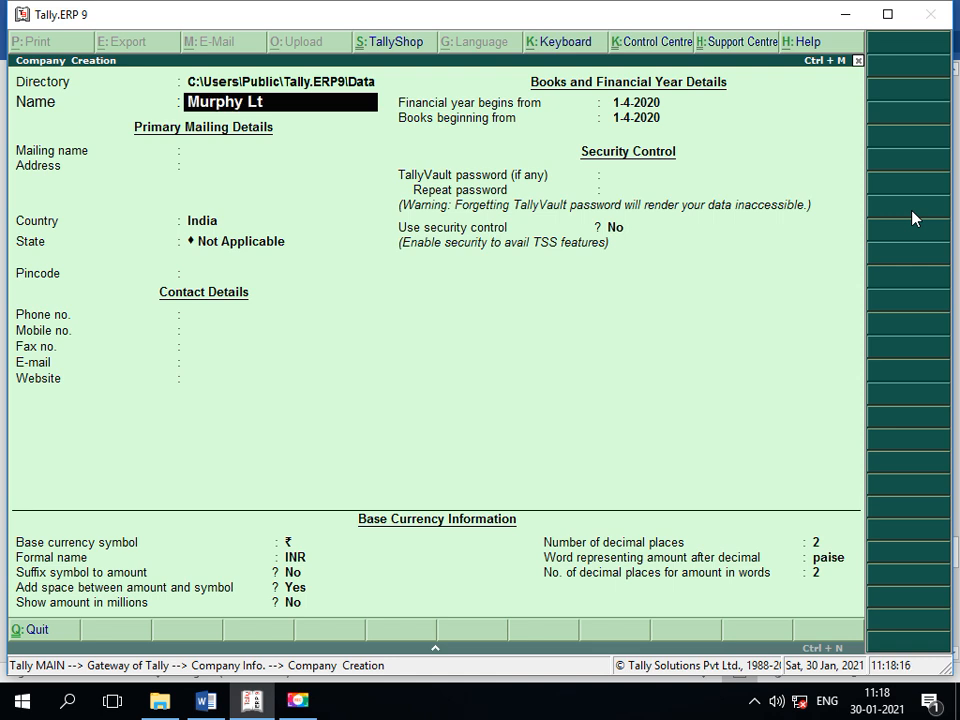
text(d.)
key(Return)
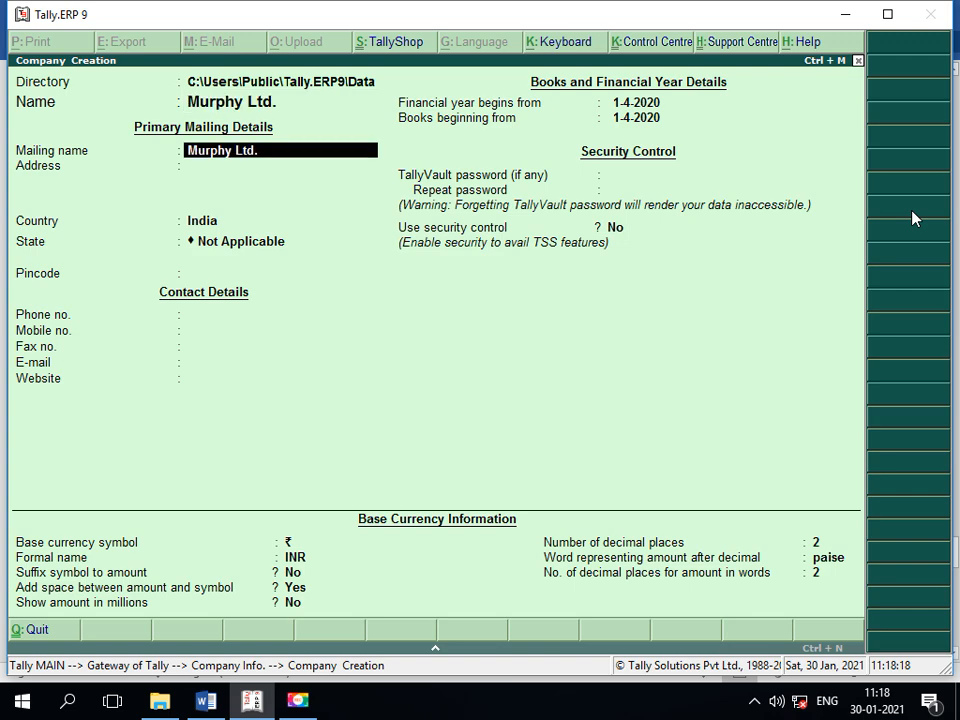
- Set the company's state to Gujarat, keeping the mailing name and country and leaving the address, pincode and contact details blank
key(Return)
key(Return)
key(Return)
text(g)
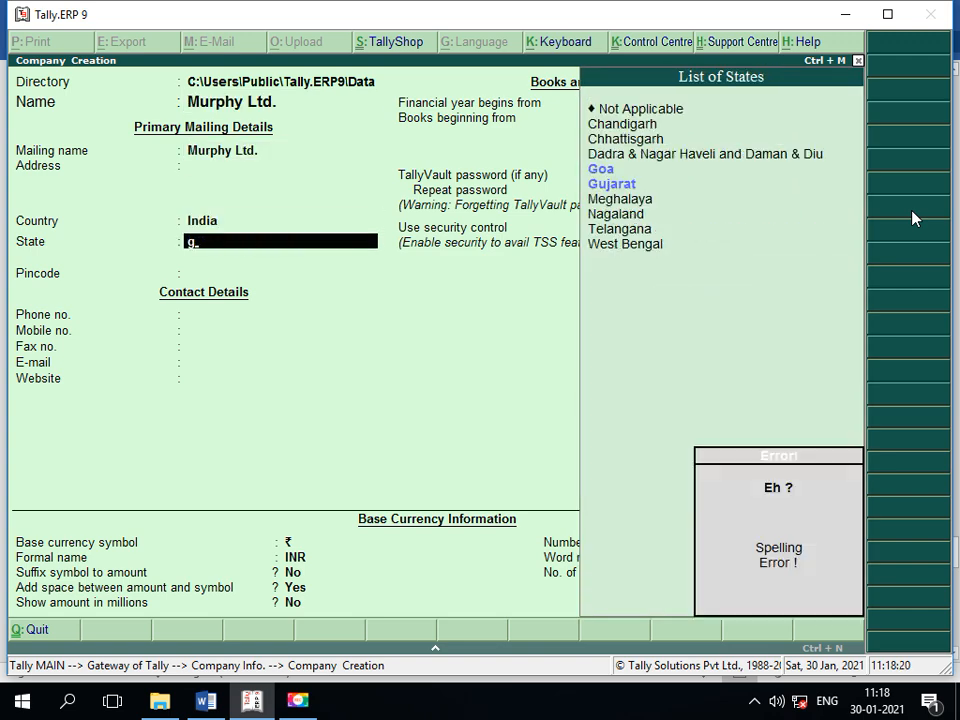
key(Down)
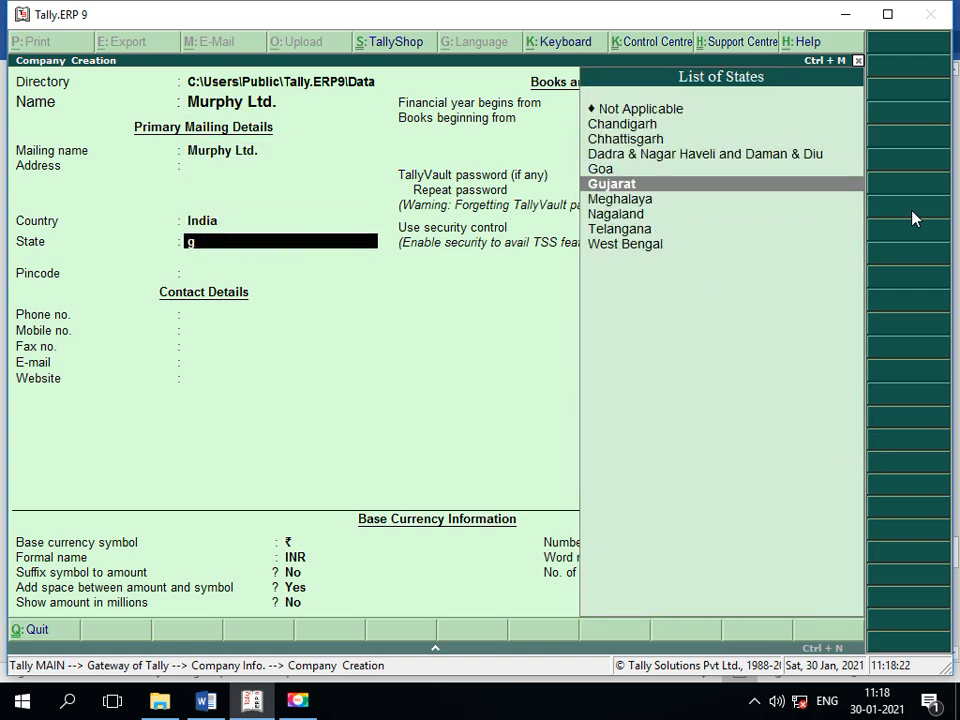
key(Return)
key(Return)
key(Return)
key(Return)
key(Return)
key(Return)
key(Return)
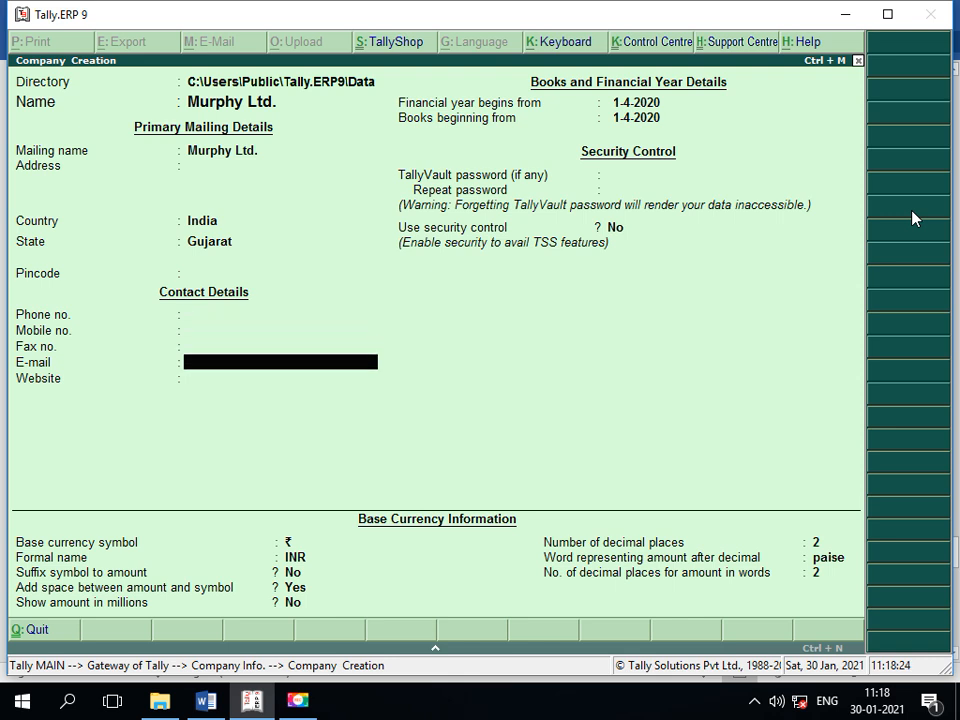
- Set the company's financial year to begin from 1-4-2019, with the books beginning on the same date and no security control
key(Up)
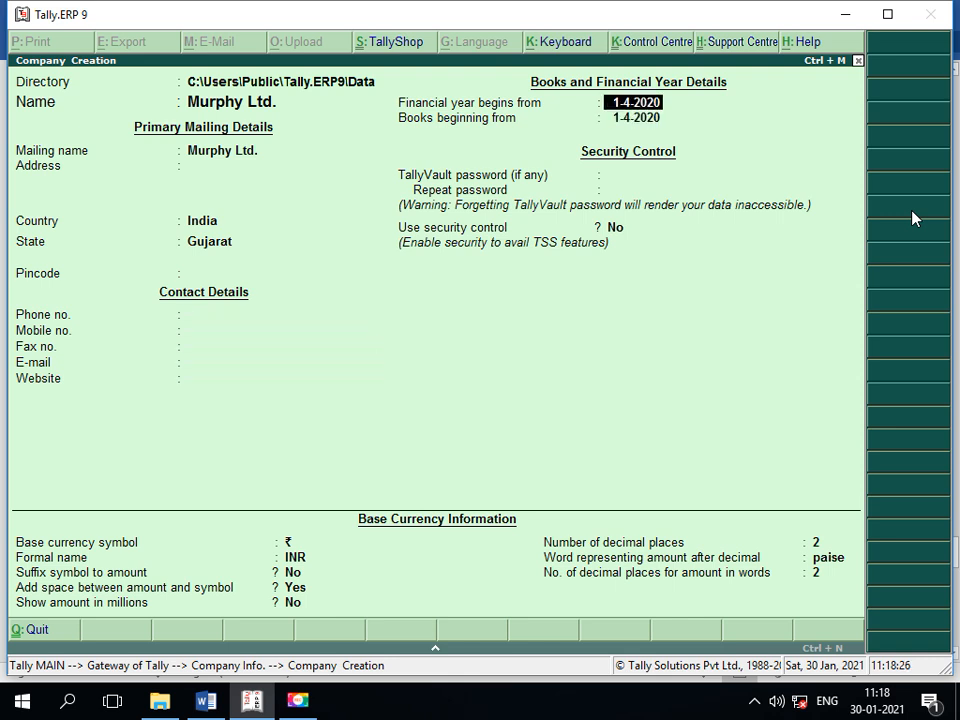
text(1-491)
text(9)
key(BackSpace)
key(BackSpace)
key(BackSpace)
key(BackSpace)
key(BackSpace)
key(BackSpace)
text(1-4-2019)
key(Return)
key(Return)
key(Return)
key(Return)
key(Return)
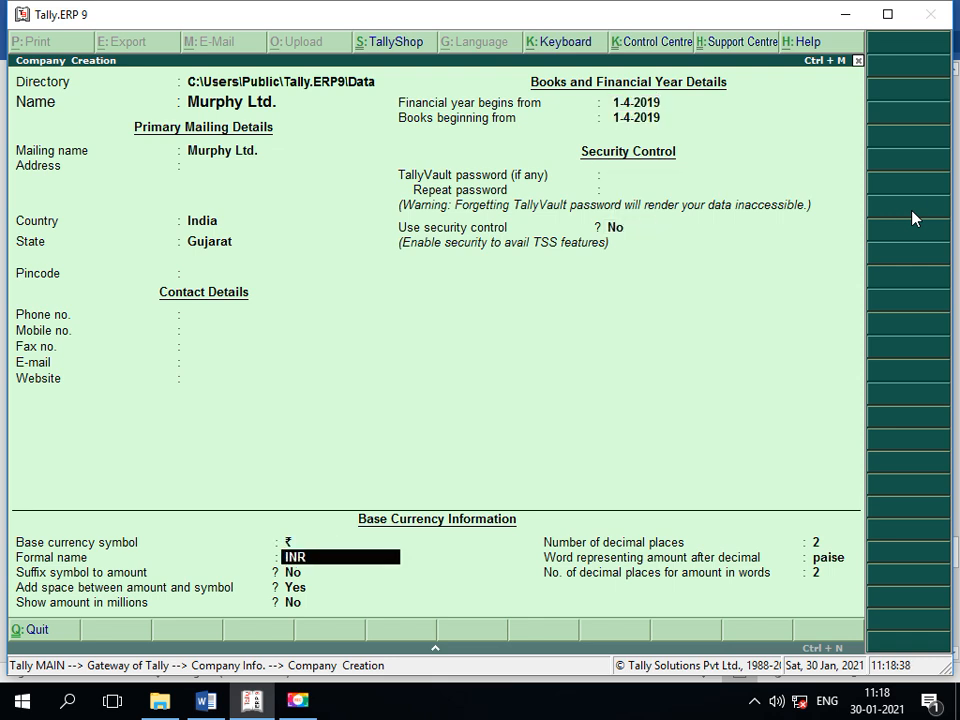
- Keep the default base currency settings, save the new company and return to the Gateway of Tally
key(Return)
key(Return)
key(Return)
key(Return)
key(Return)
key(Return)
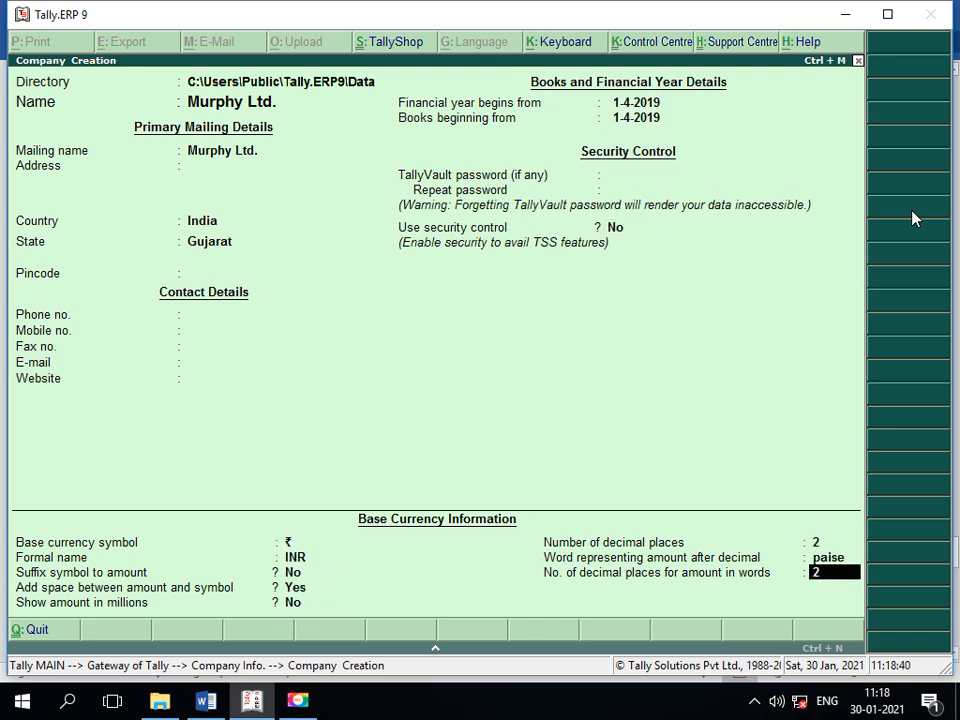
key(Return)
key(Return)
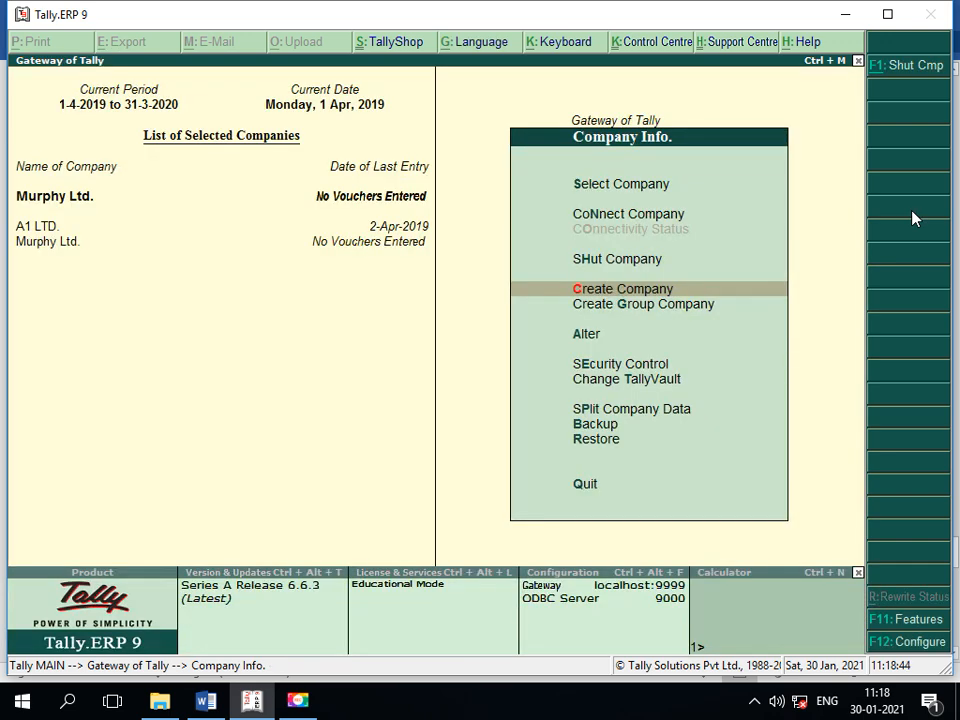
key(Escape)
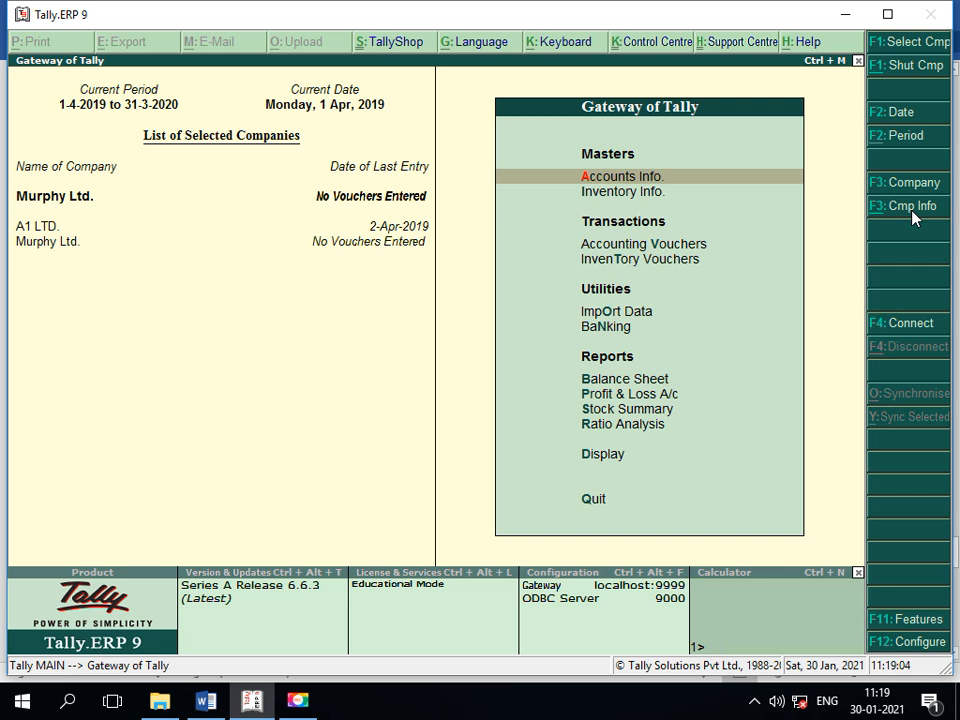
- In Murphy Ltd.'s accounting features, enable maintaining budgets and controls and using reversing journals and optional vouchers, and save them
click(912, 210)
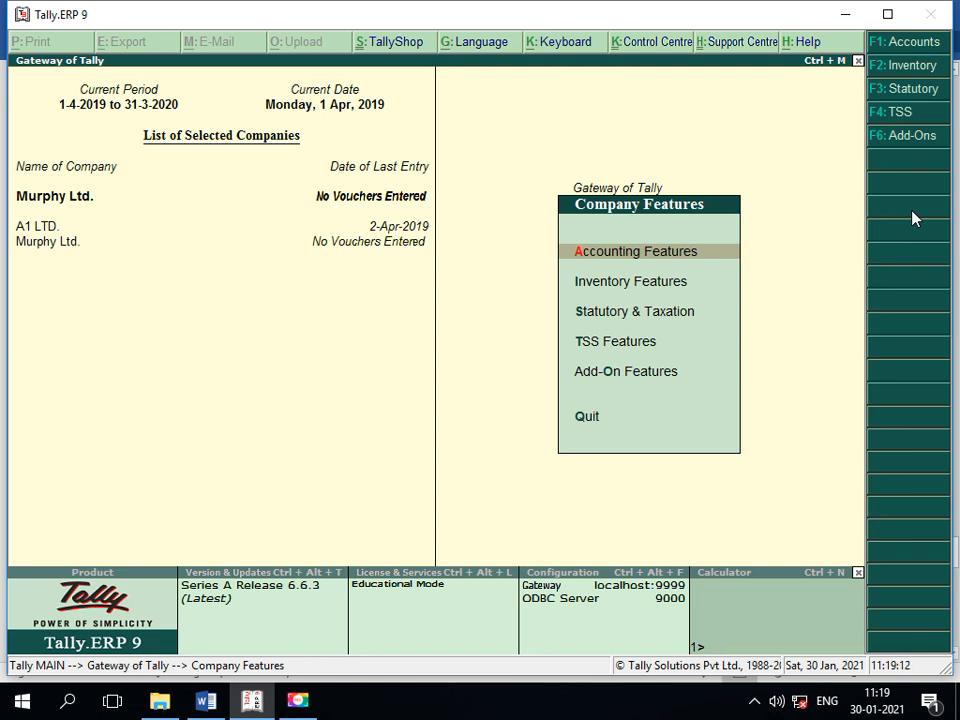
key(Return)
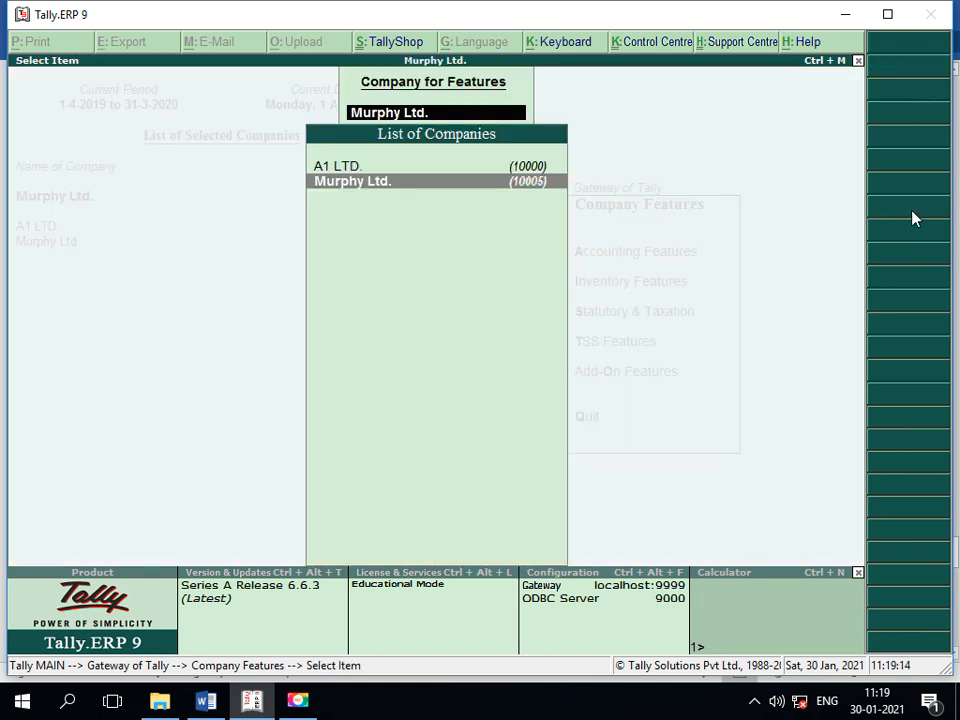
key(Return)
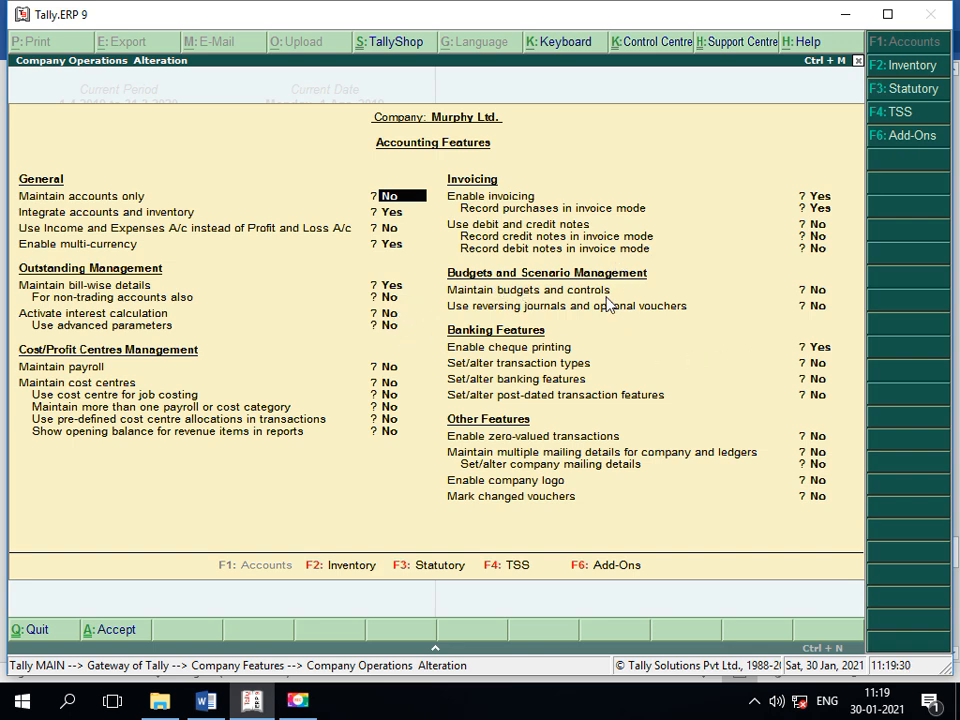
click(821, 291)
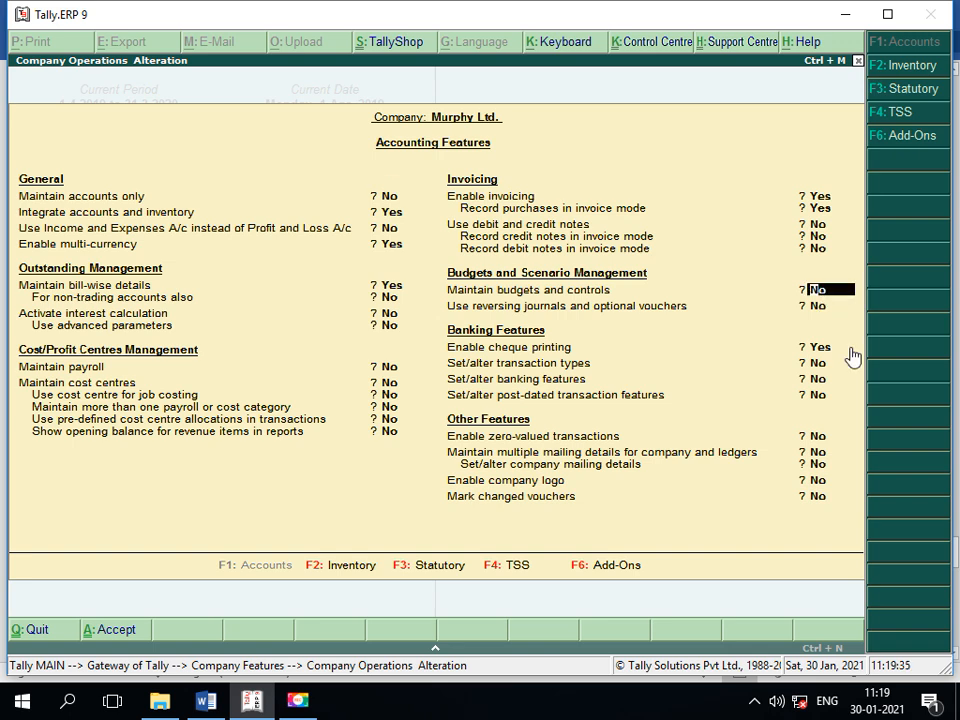
text(y)
key(Return)
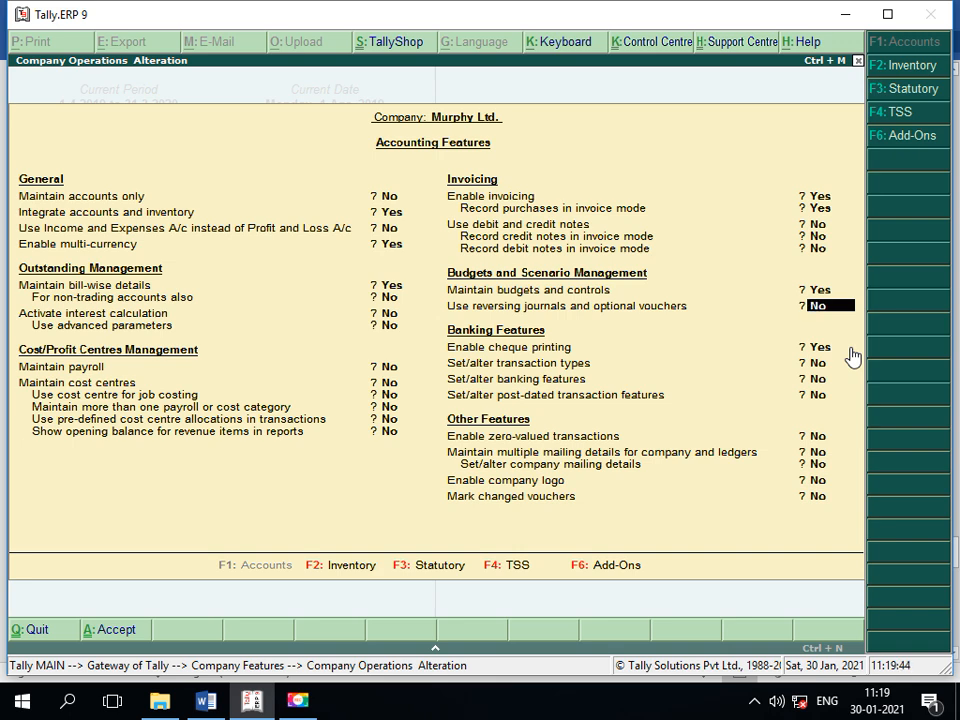
text(y)
key(Return)
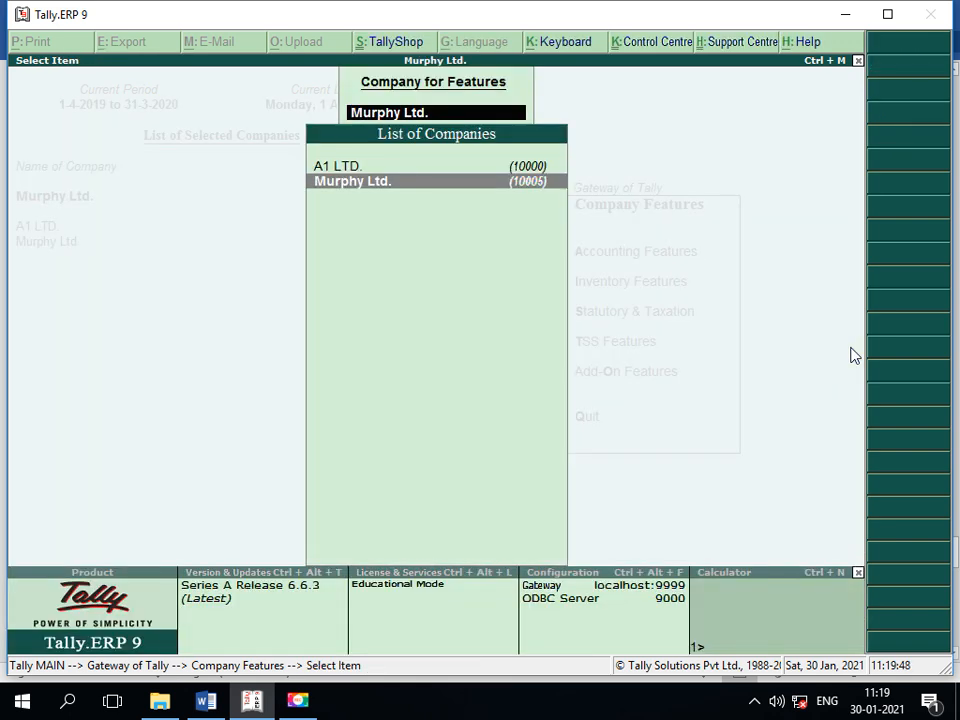
key(Escape)
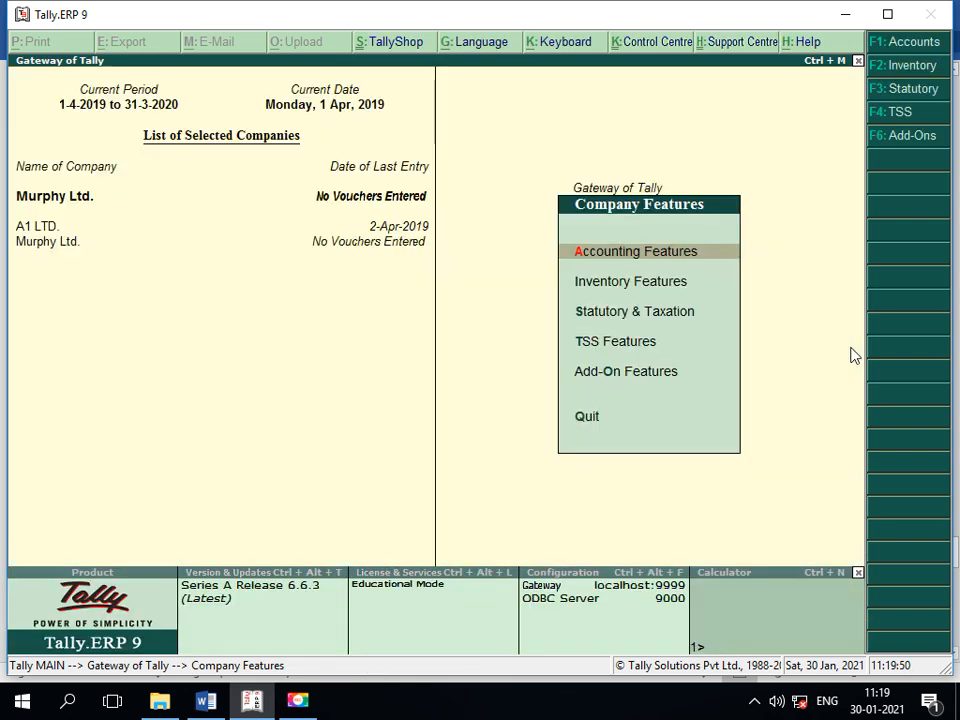
key(Escape)
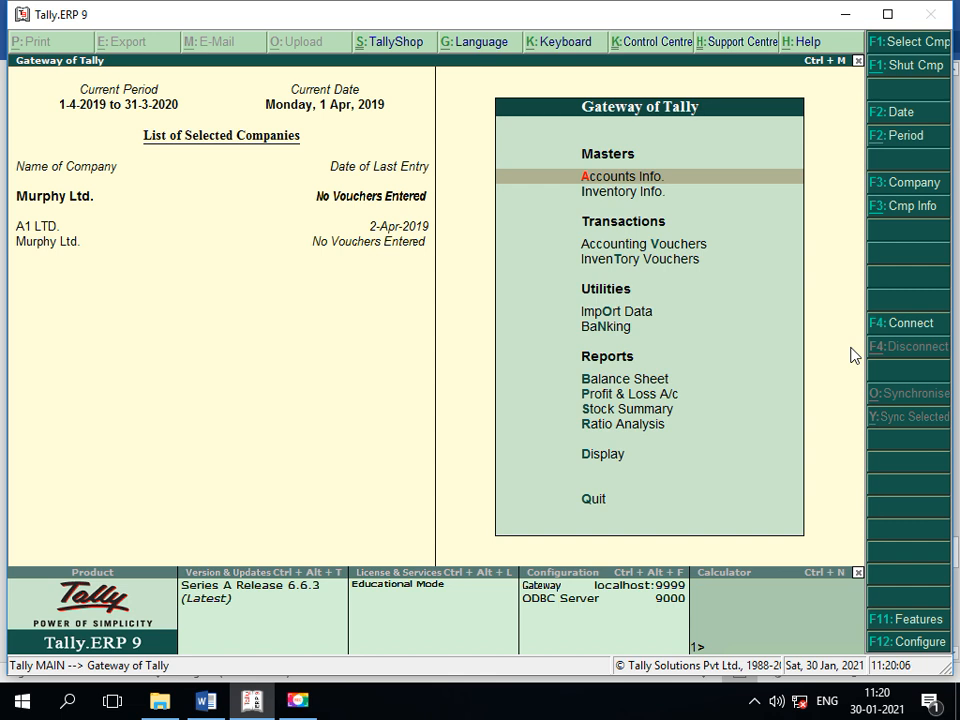
- Begin creating a budget for Murphy Ltd. named OVERHEAD BUDGET under Primary
key(Return)
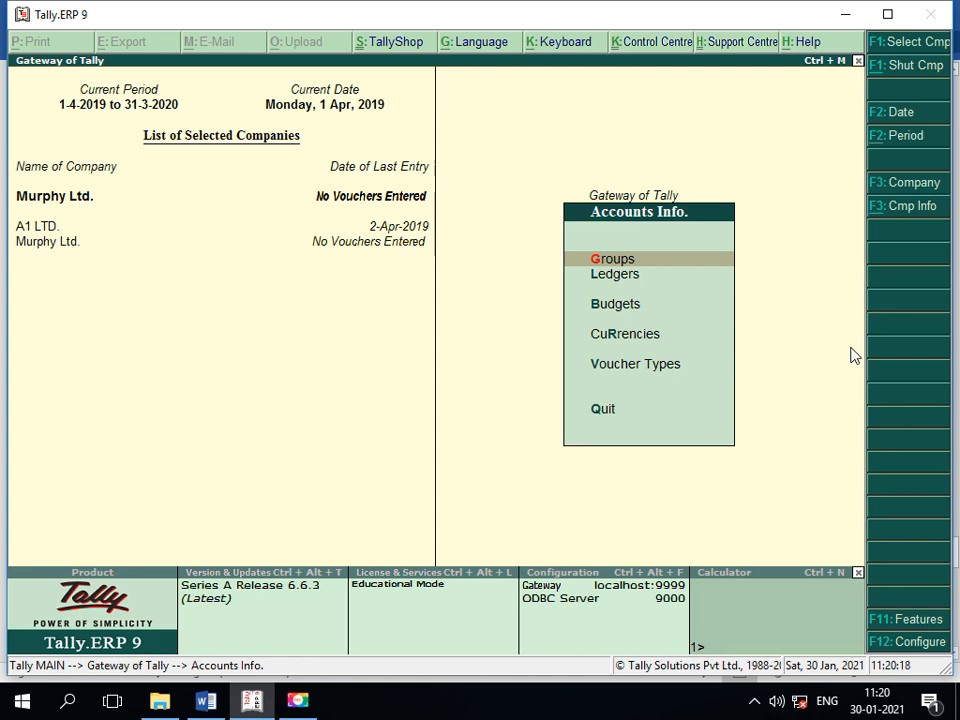
key(Down)
key(Down)
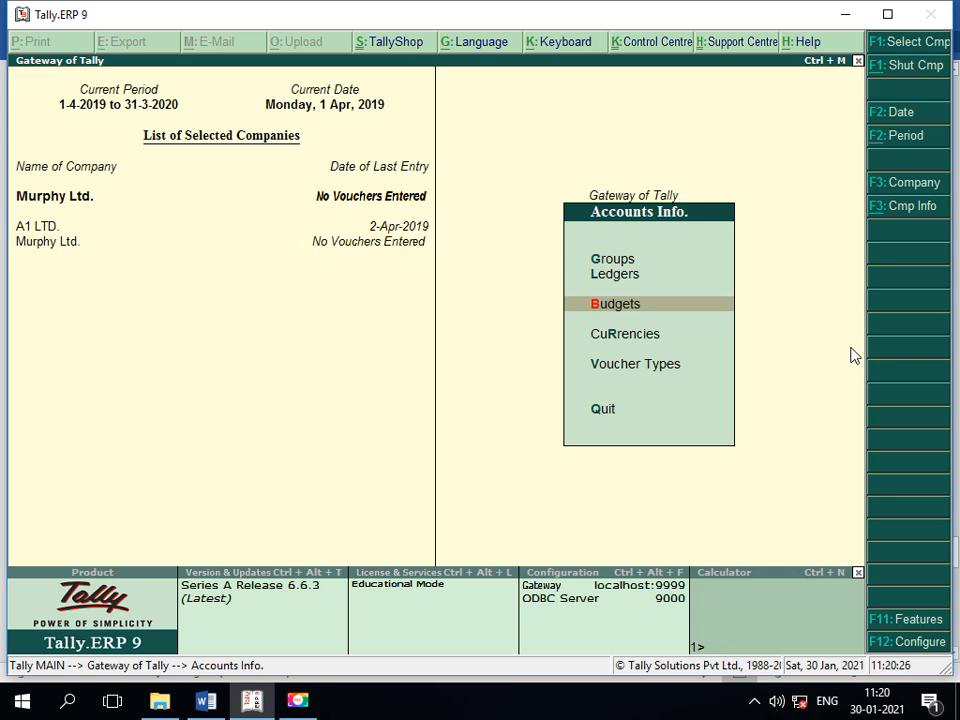
key(Return)
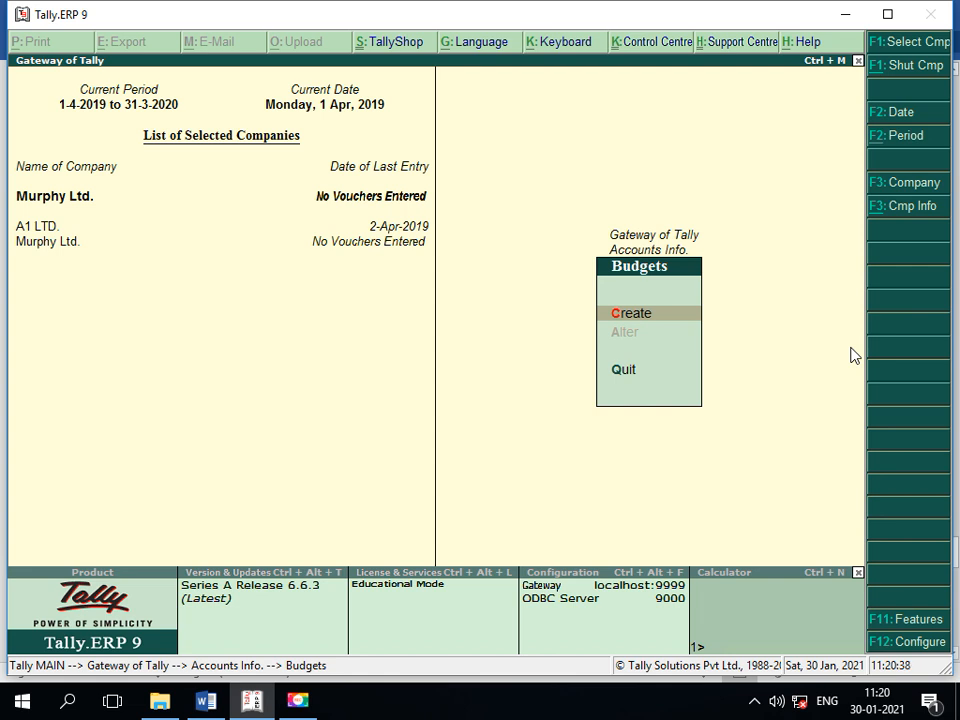
key(Return)
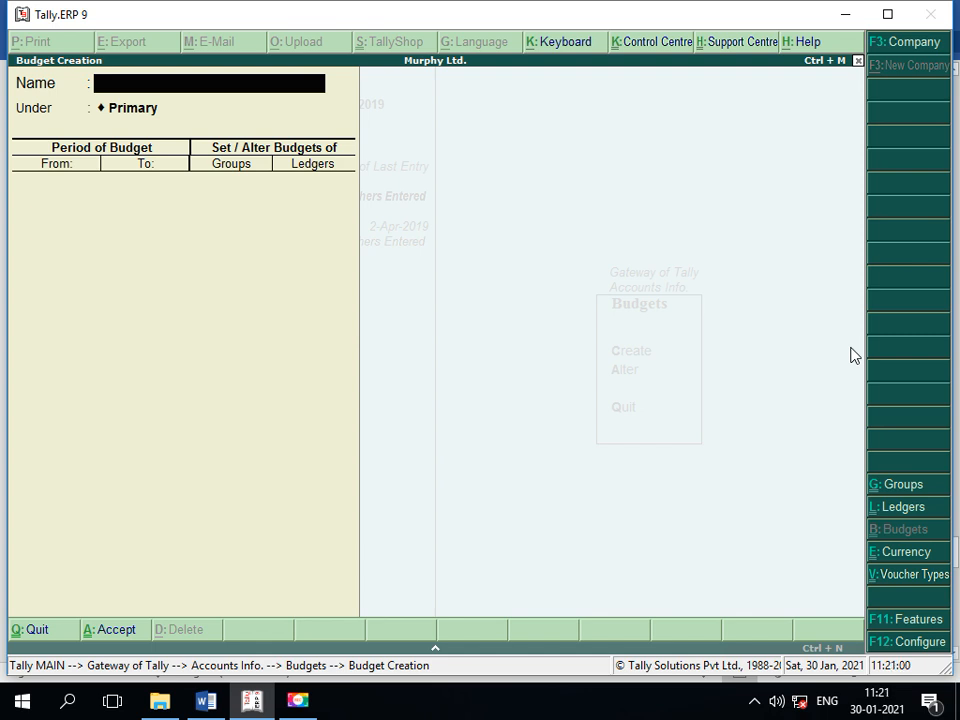
text(OVERHEAD B)
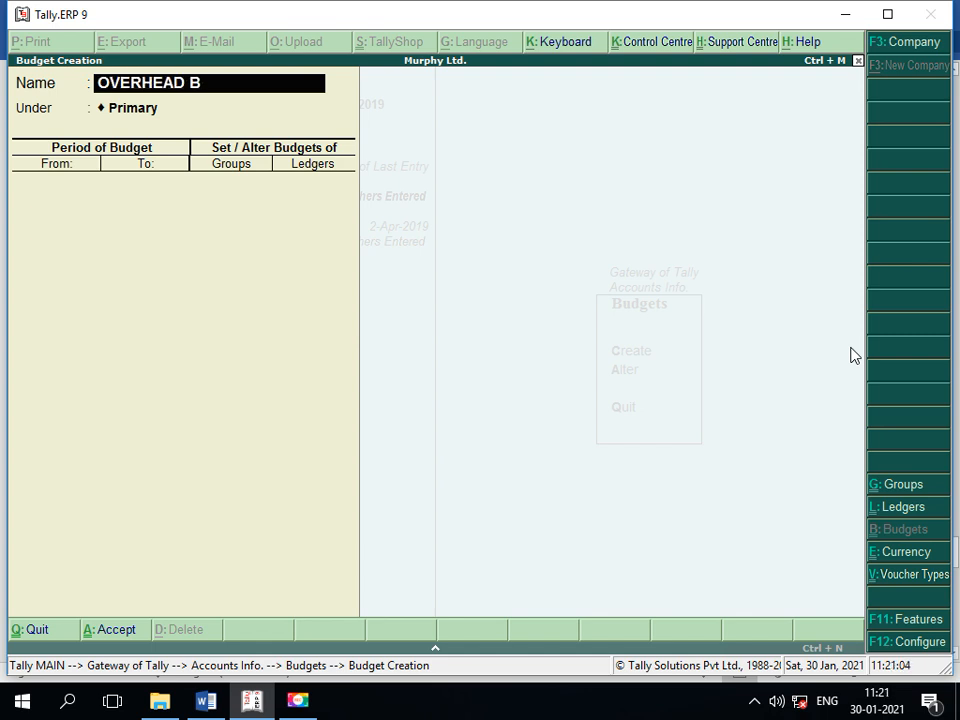
text(UDGET)
key(Return)
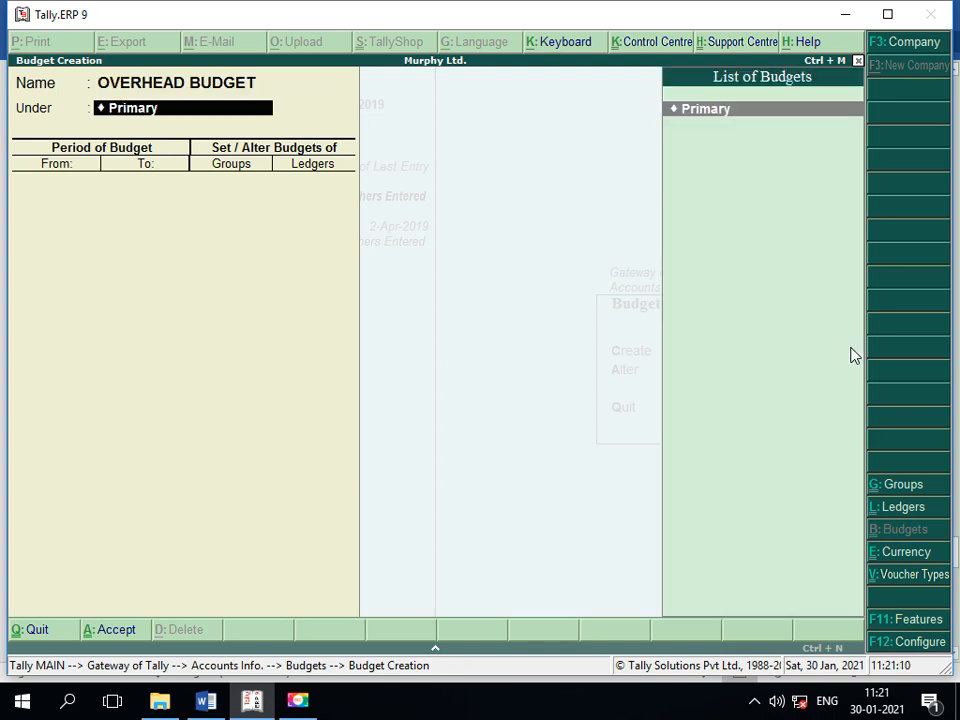
key(Return)
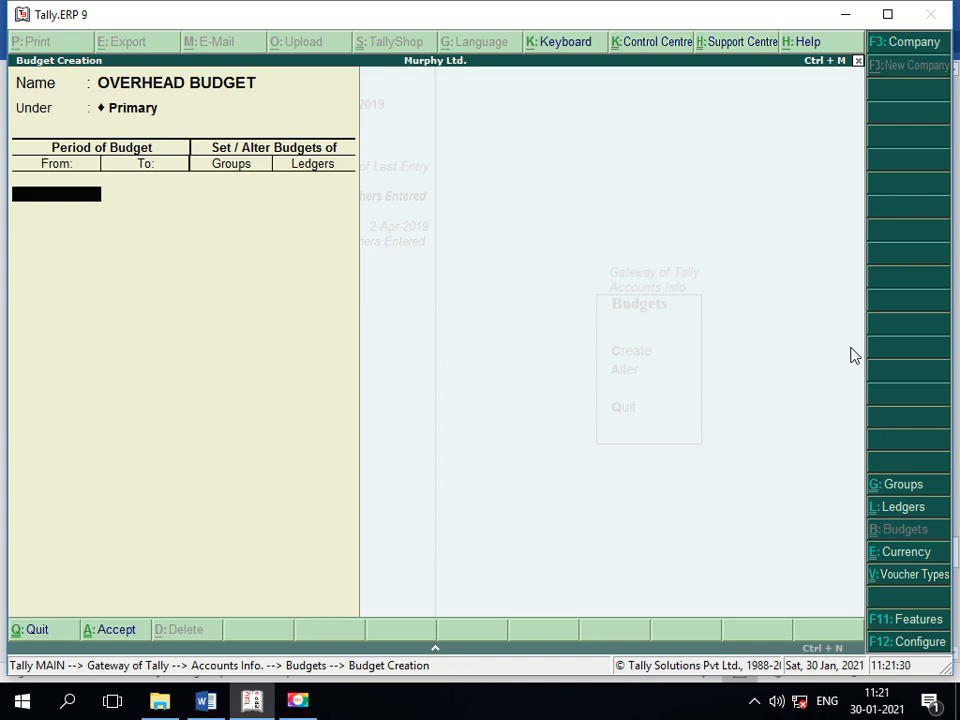
- Check the budget period and expense amounts in question Q.8 of the Word practice document, and return to the budget creation in Tally
key(F10)
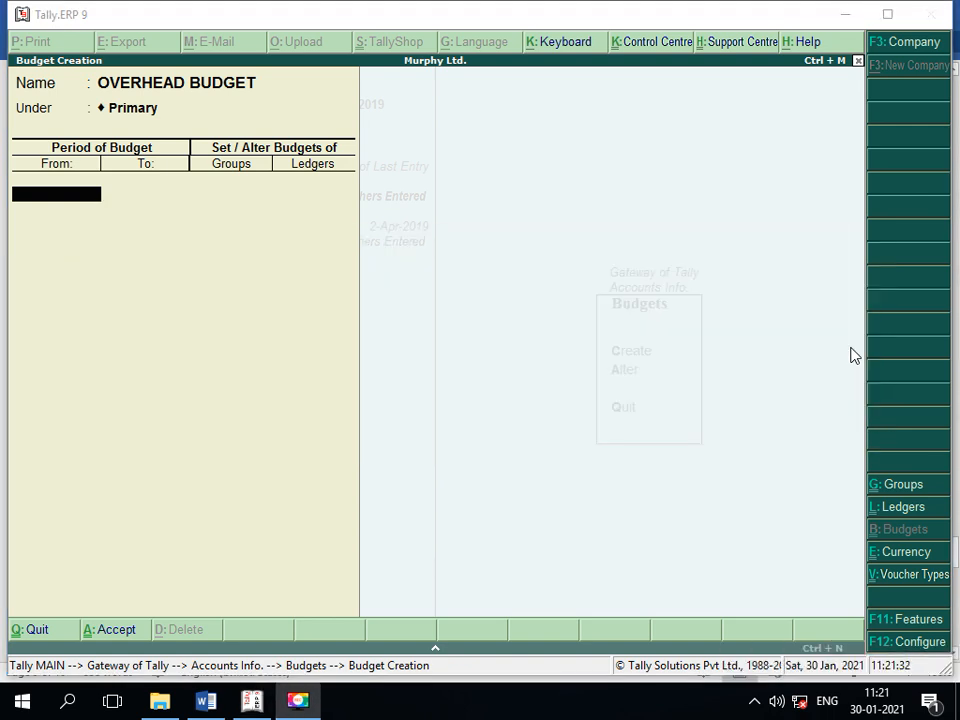
key(alt+Tab)
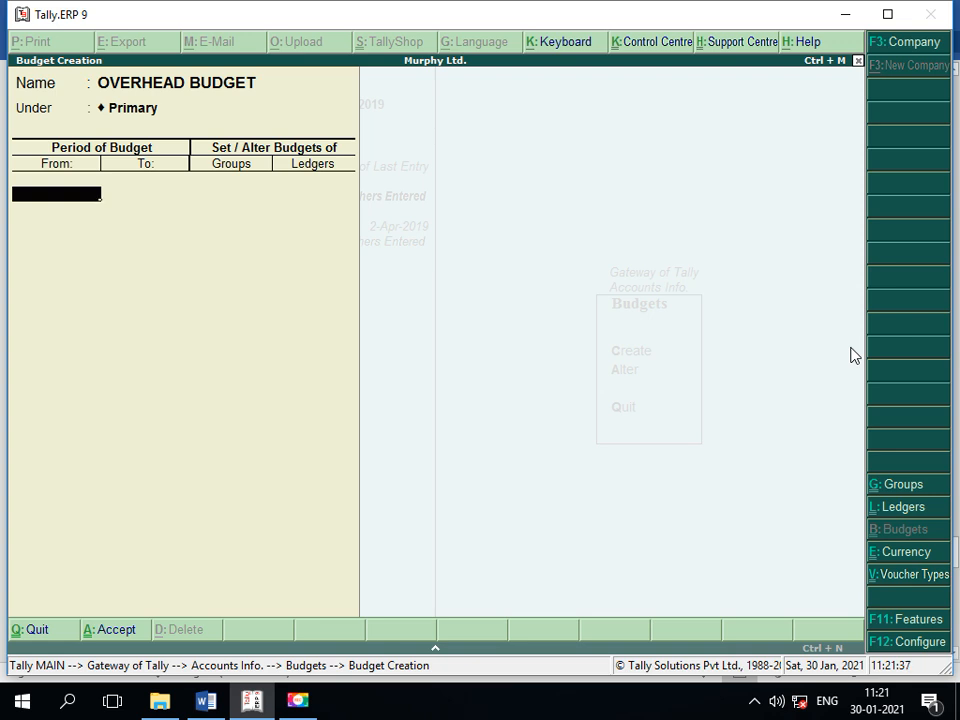
key(alt+Tab)
key(alt+Tab)
key(ctrl+Home)
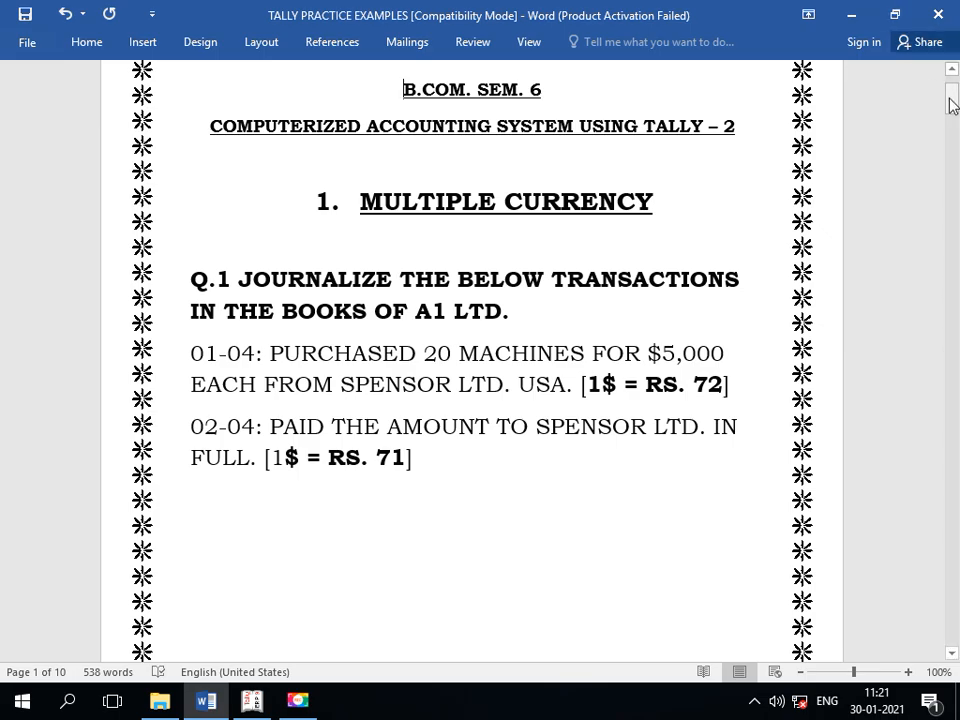
drag(950, 100, 957, 549)
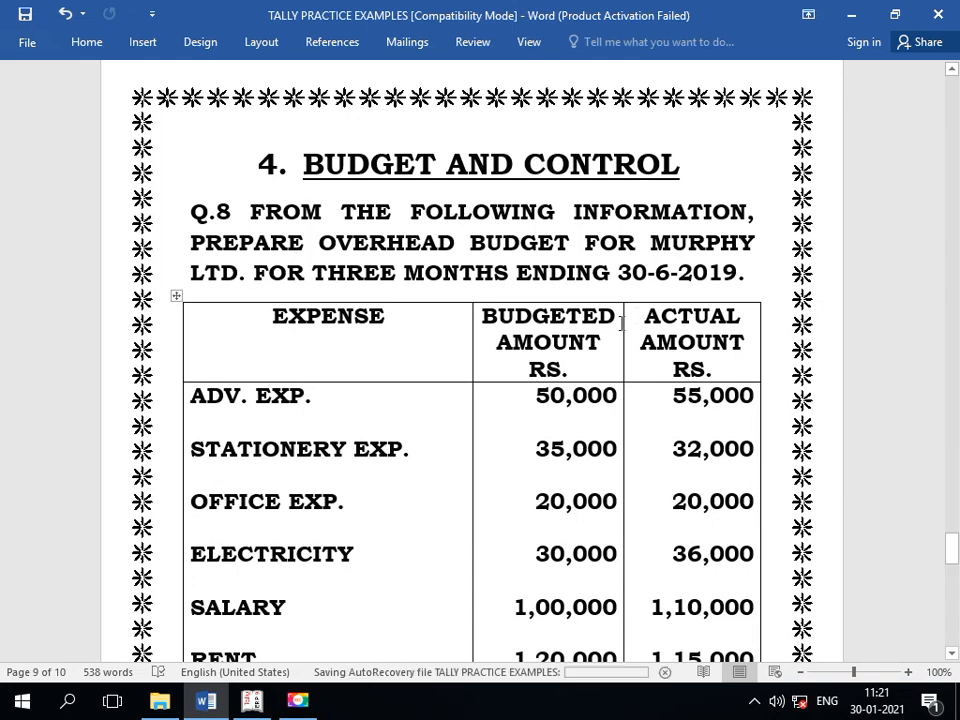
key(alt+Tab)
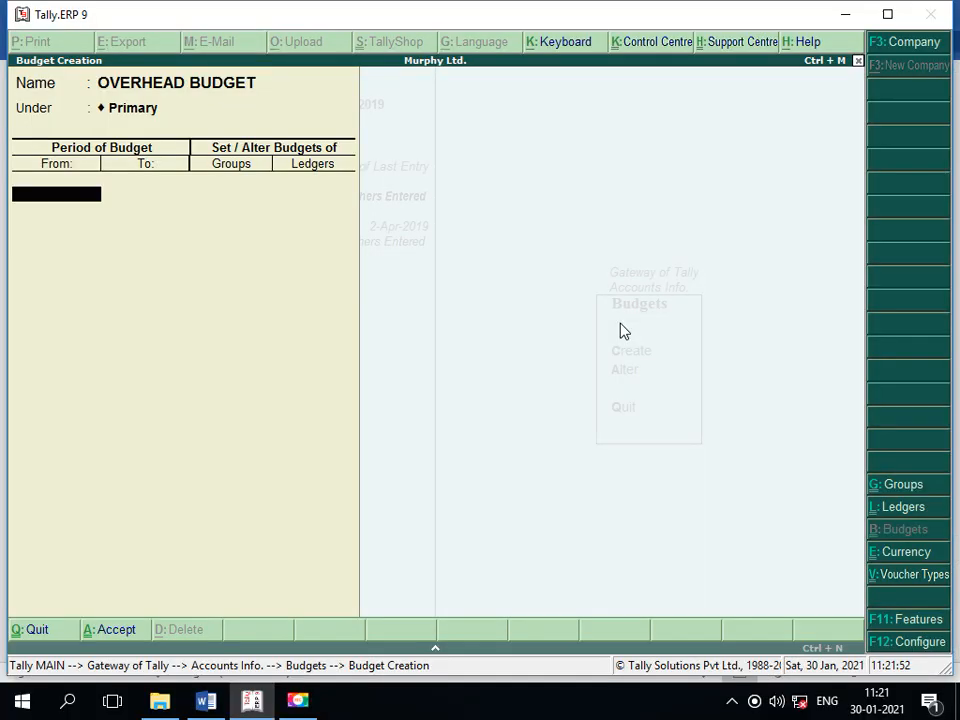
- Set the budget period from 1-Apr-2019 to 1-Jul-2019 and open the group budgets for it
text(1-4-19)
key(Return)
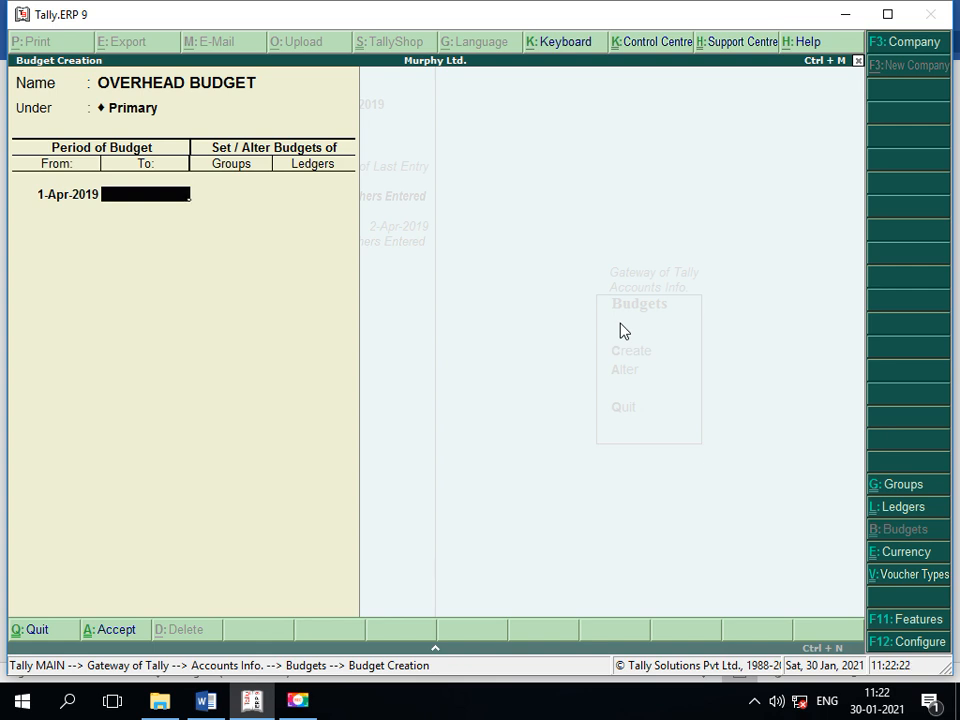
text(1-7-2019)
key(Return)
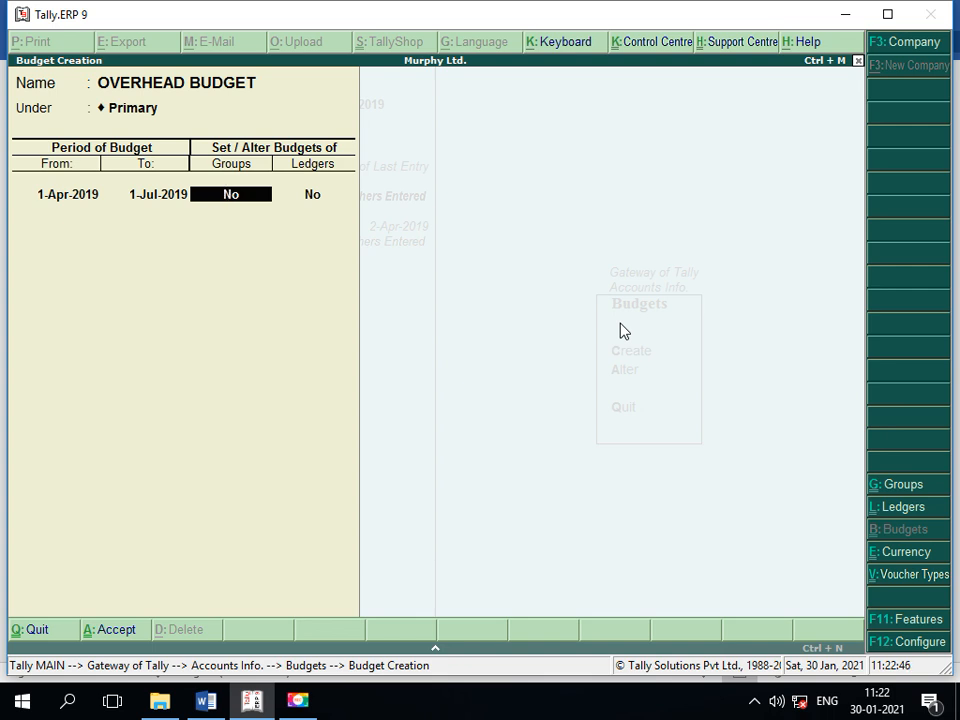
text(Y)
key(Return)
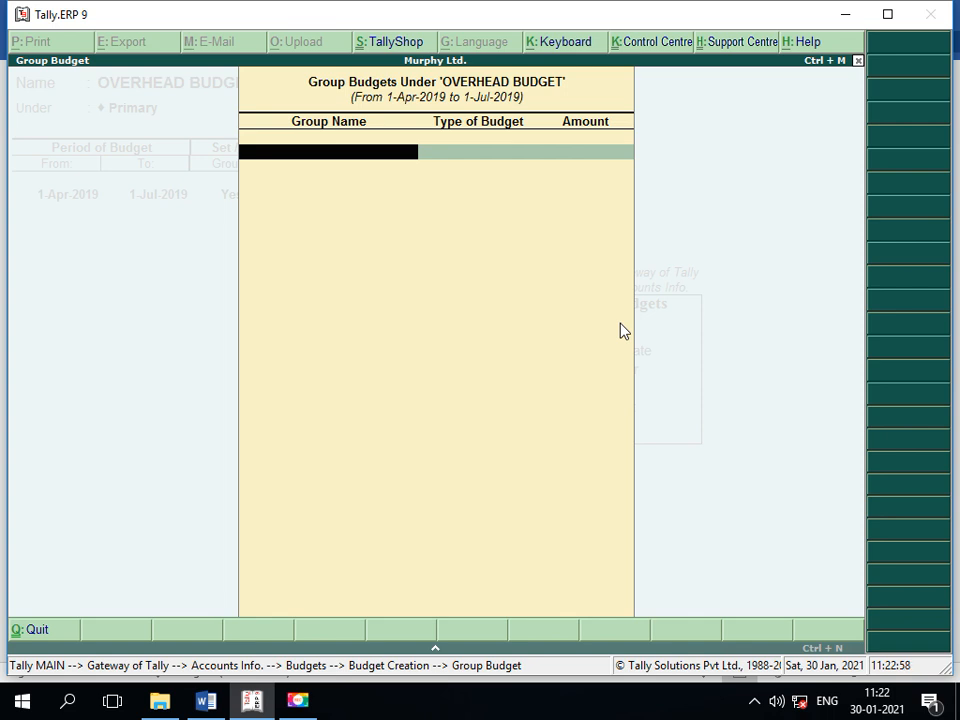
- Review the expense heads in the Q.8 table of the Word practice document, and return to the group budget in Tally
key(alt+Tab)
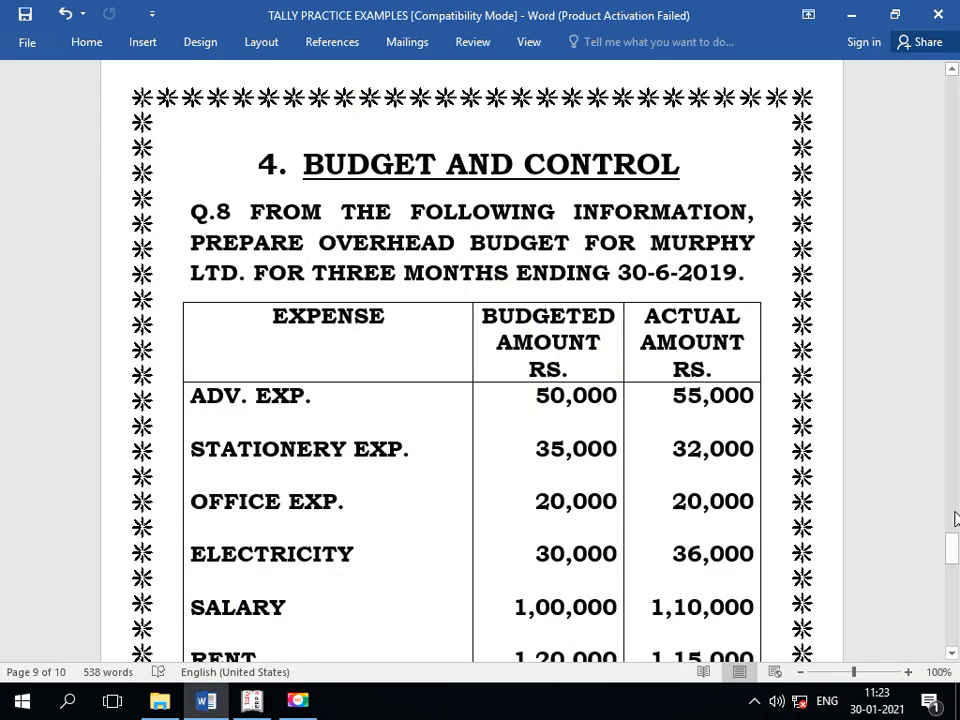
mouse_move(955, 557)
mouse_down()
mouse_move(955, 582)
mouse_move(955, 570)
mouse_up()
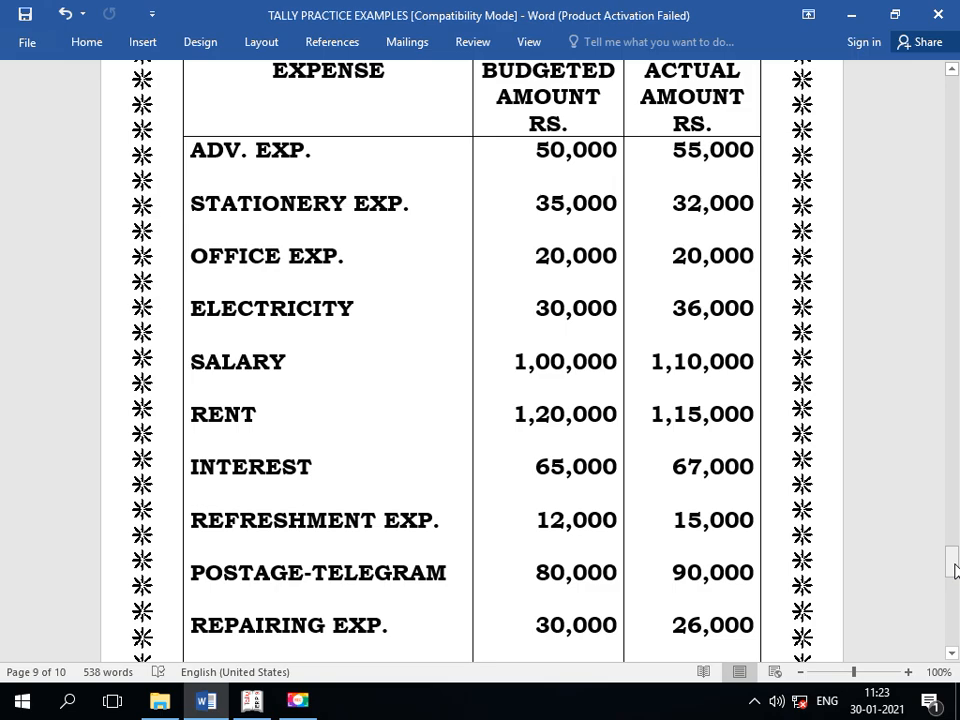
key(alt+Tab)
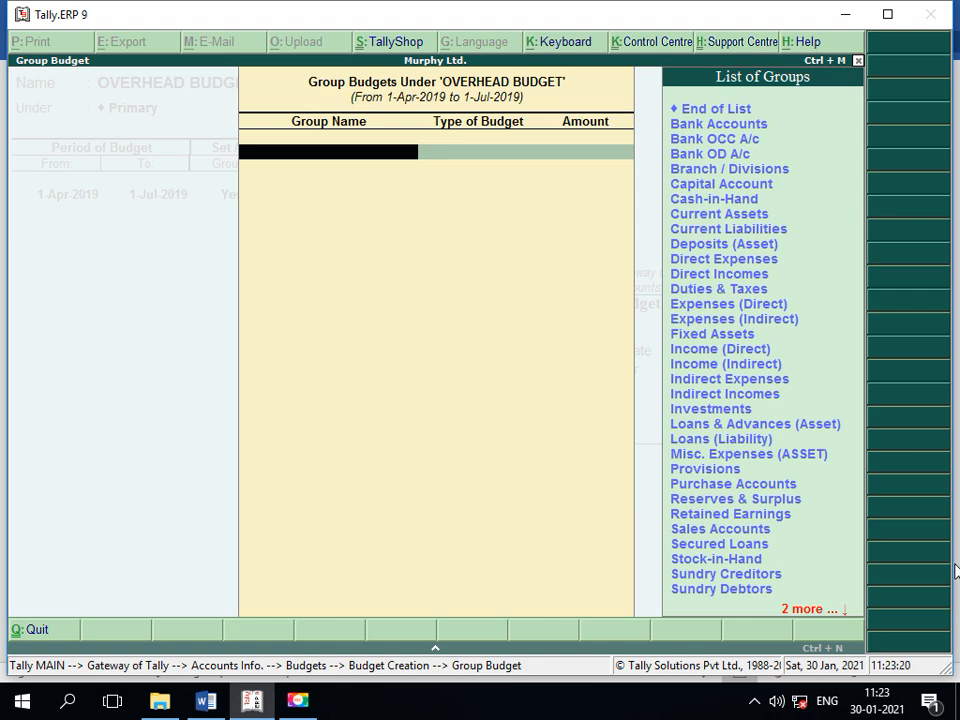
- Add the Indirect Expenses group to the group budgets with On Closing Balance as the type of budget
key(Down)
key(Down)
key(Down)
key(Down)
key(Down)
key(Down)
key(Down)
key(Down)
key(Down)
key(Down)
key(Down)
key(Down)
key(Down)
key(Down)
key(Down)
key(Down)
key(Down)
key(Down)
key(Down)
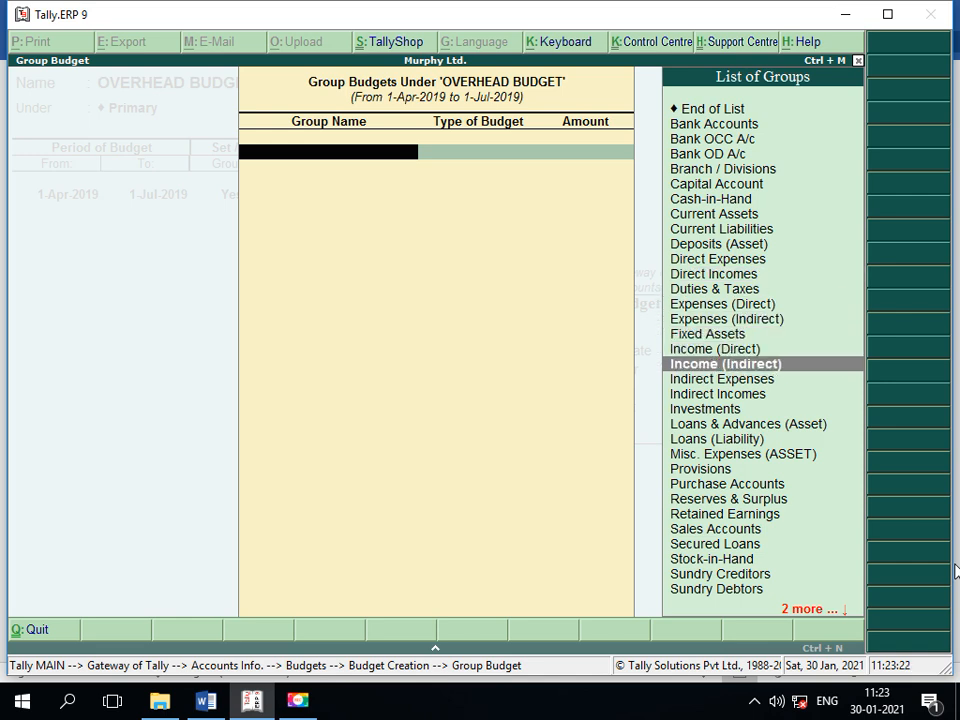
key(Up)
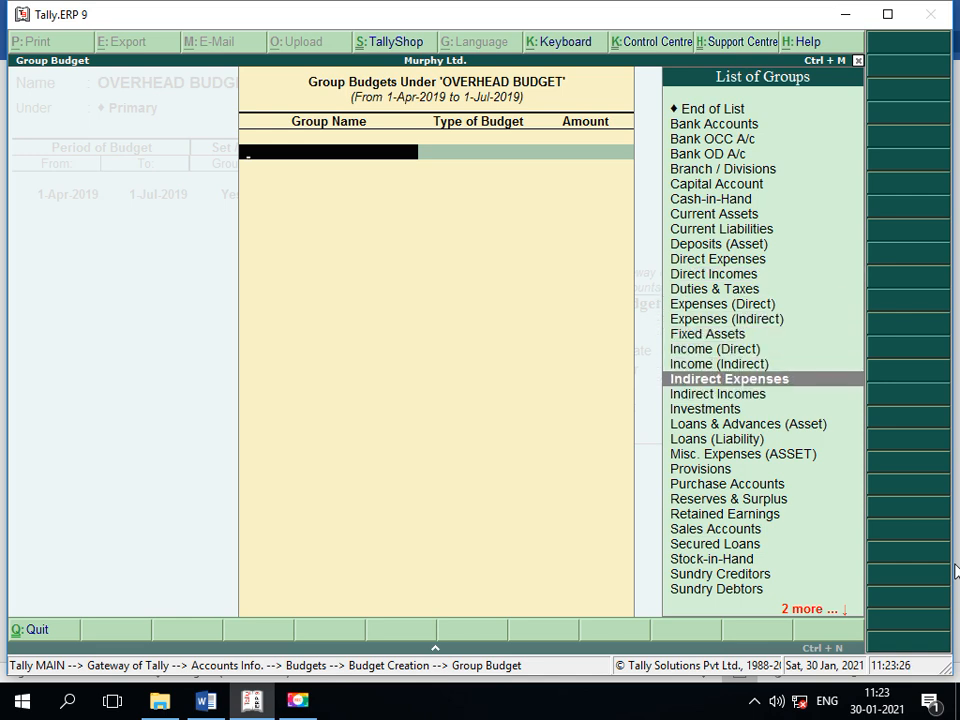
key(Return)
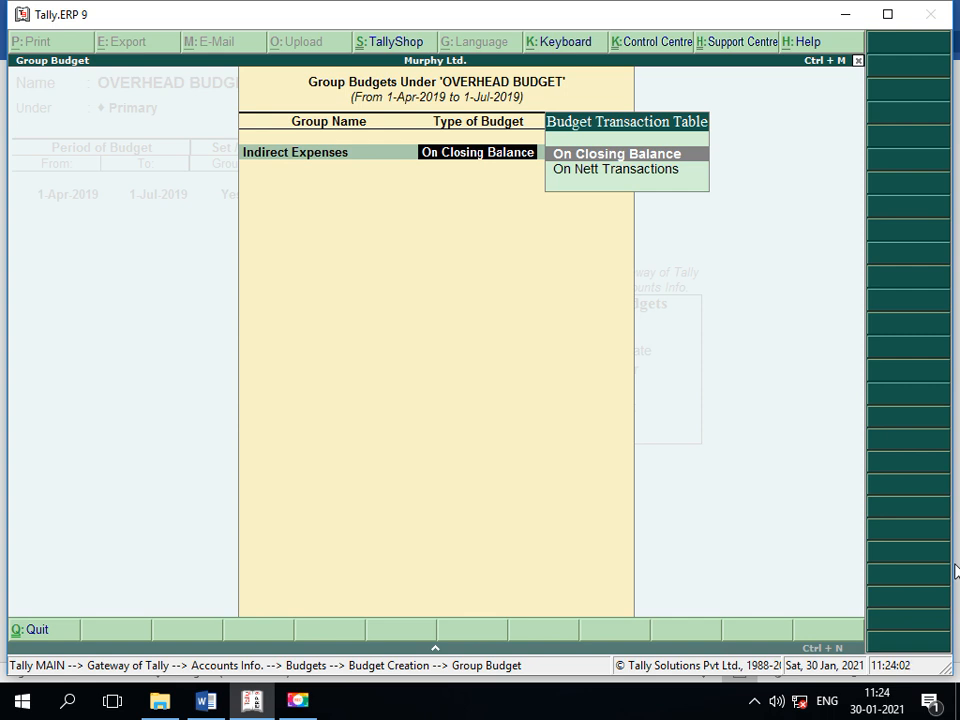
key(Return)
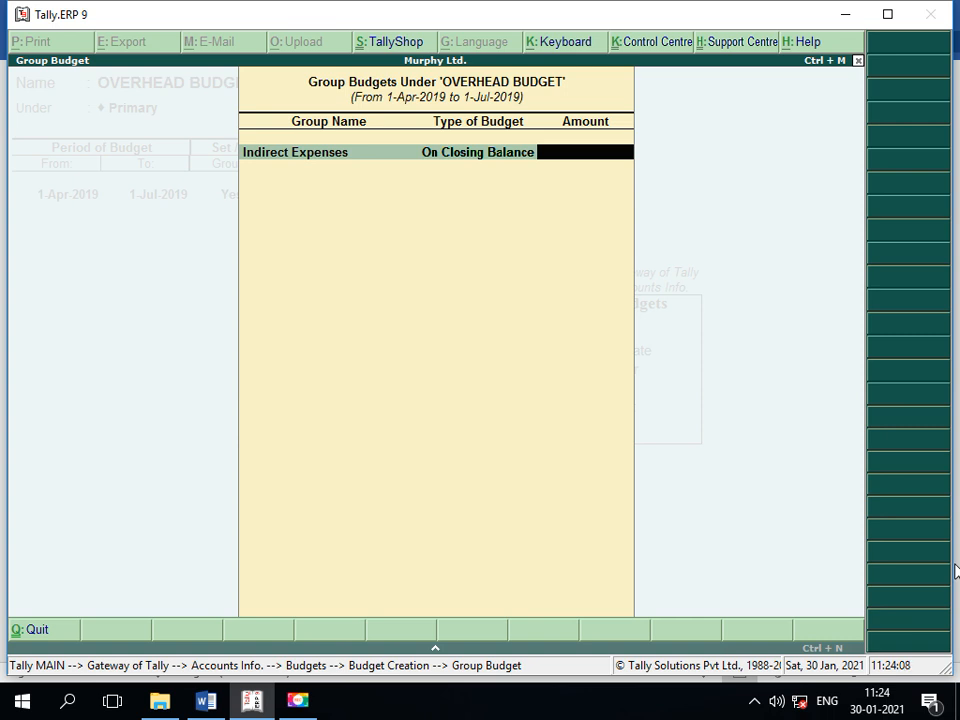
- In the Word expense table, add a rule and the total 5,62,000 below the budgeted amounts, and save the document
key(alt+Tab)
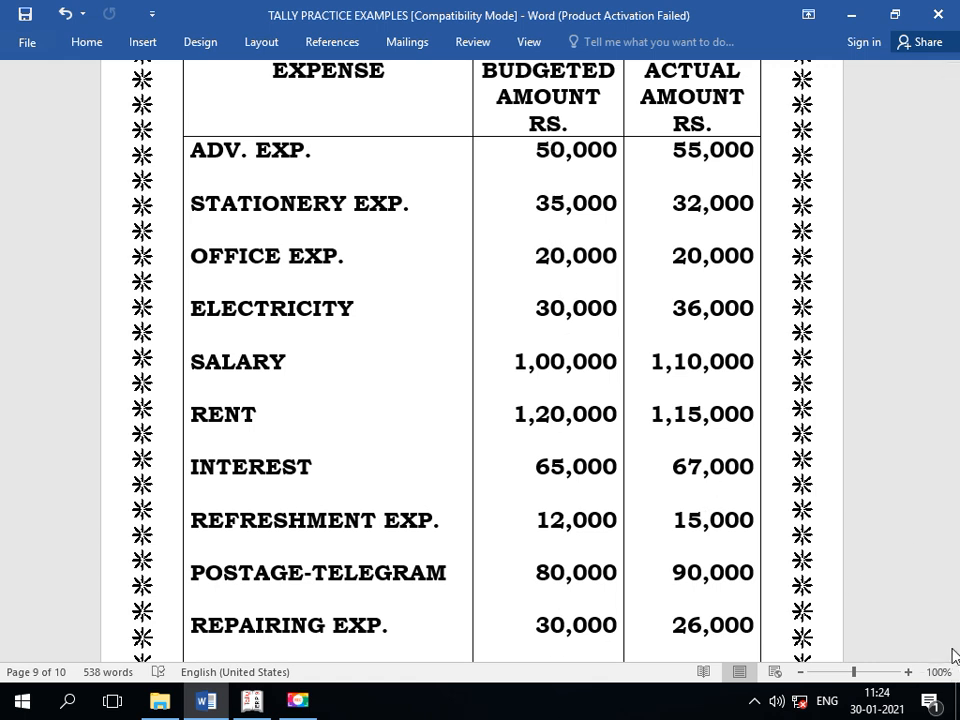
drag(953, 567, 953, 577)
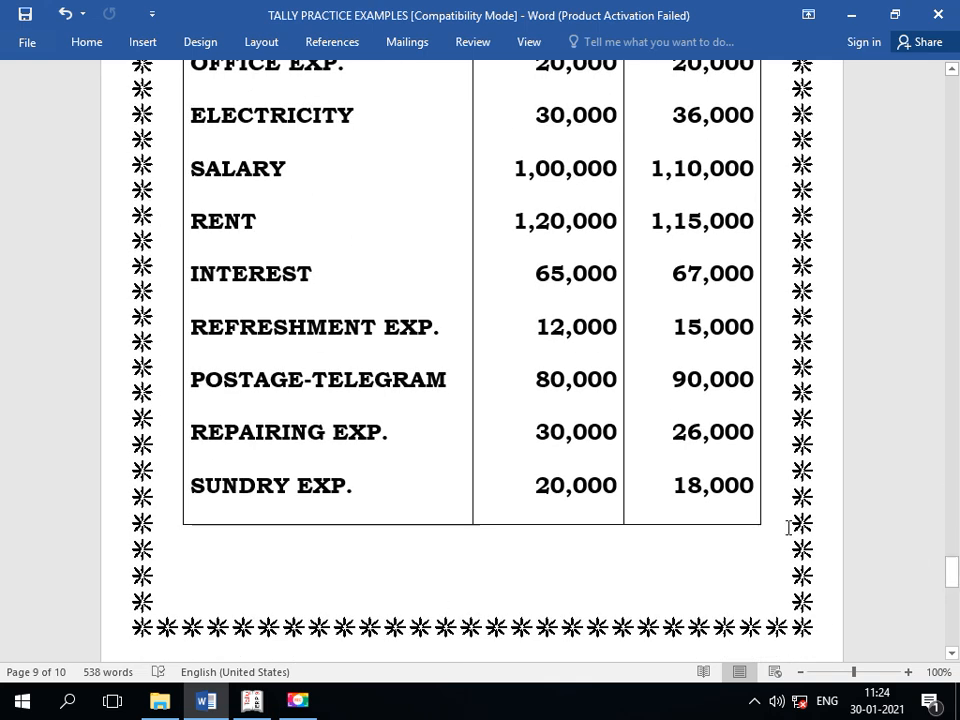
click(612, 484)
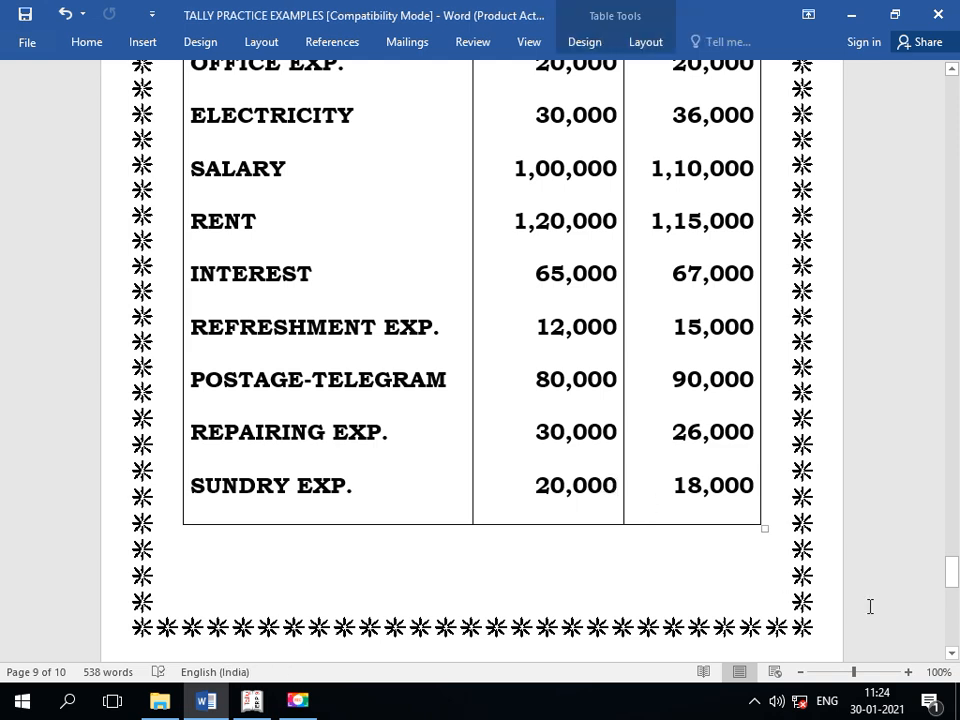
key(Return)
text(------)
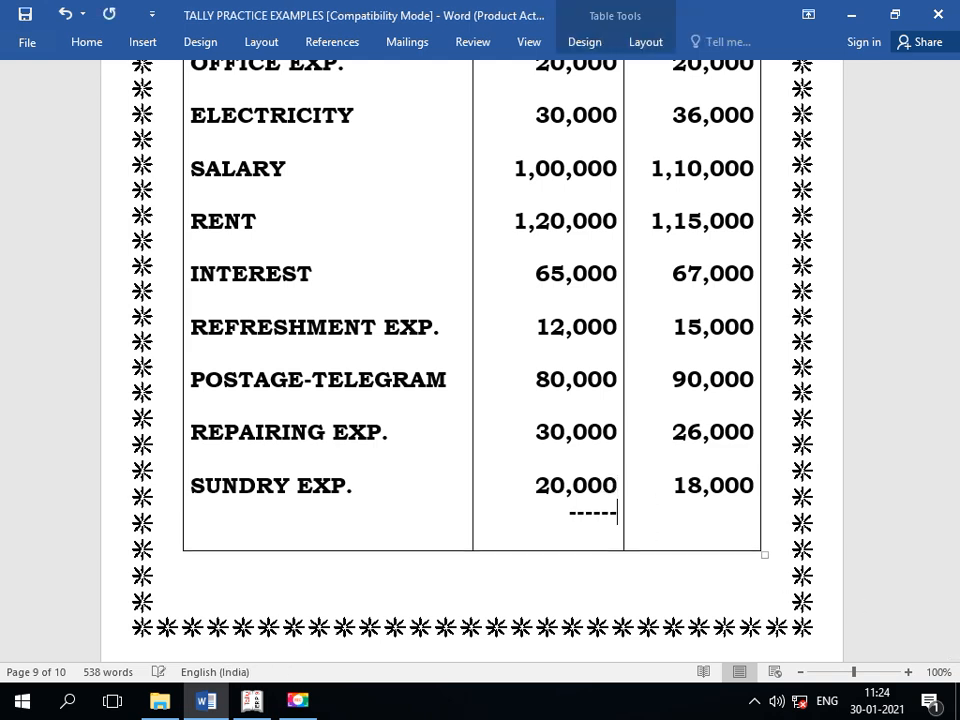
text(----------)
key(Return)
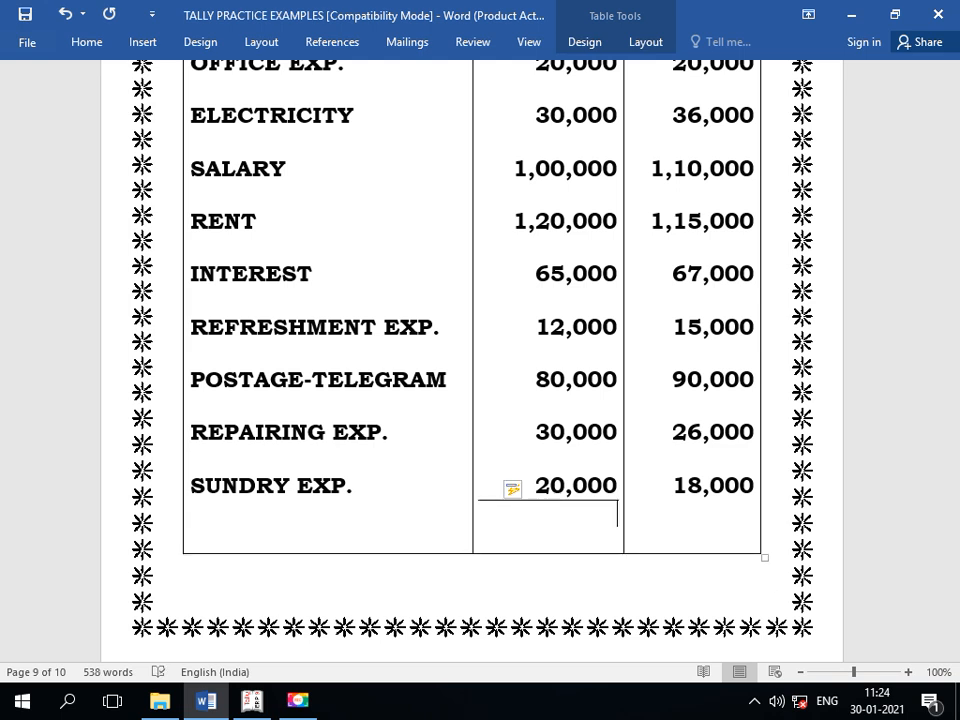
text(5,62,000)
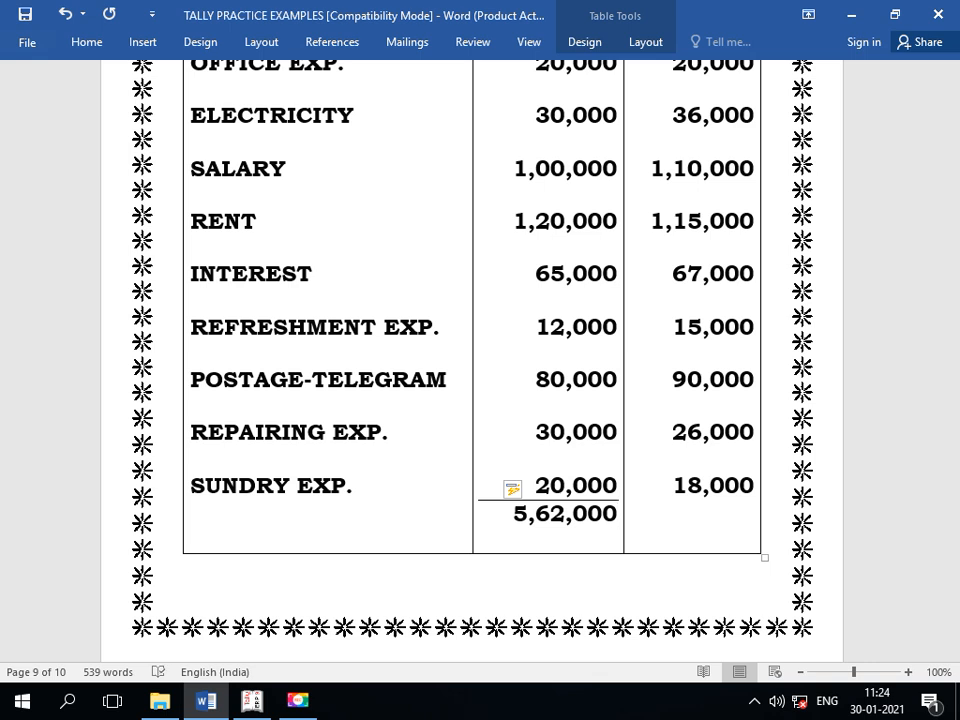
key(ctrl+s)
- Return to Tally and set the Indirect Expenses group budget amount to 5,62,000
key(alt)
key(alt+Tab)
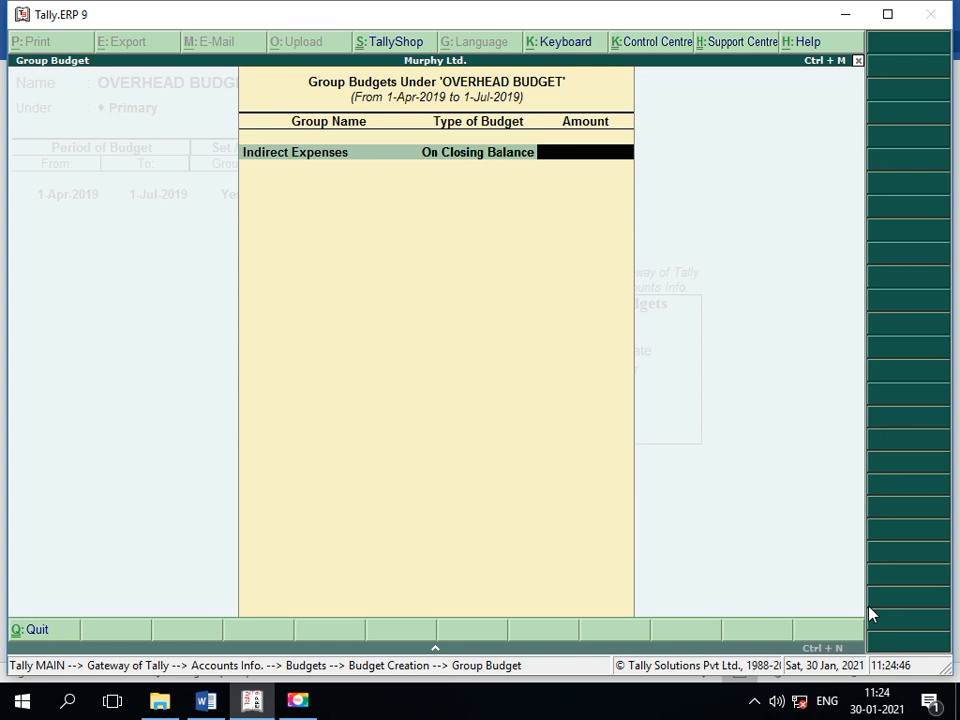
text(562000)
key(Return)
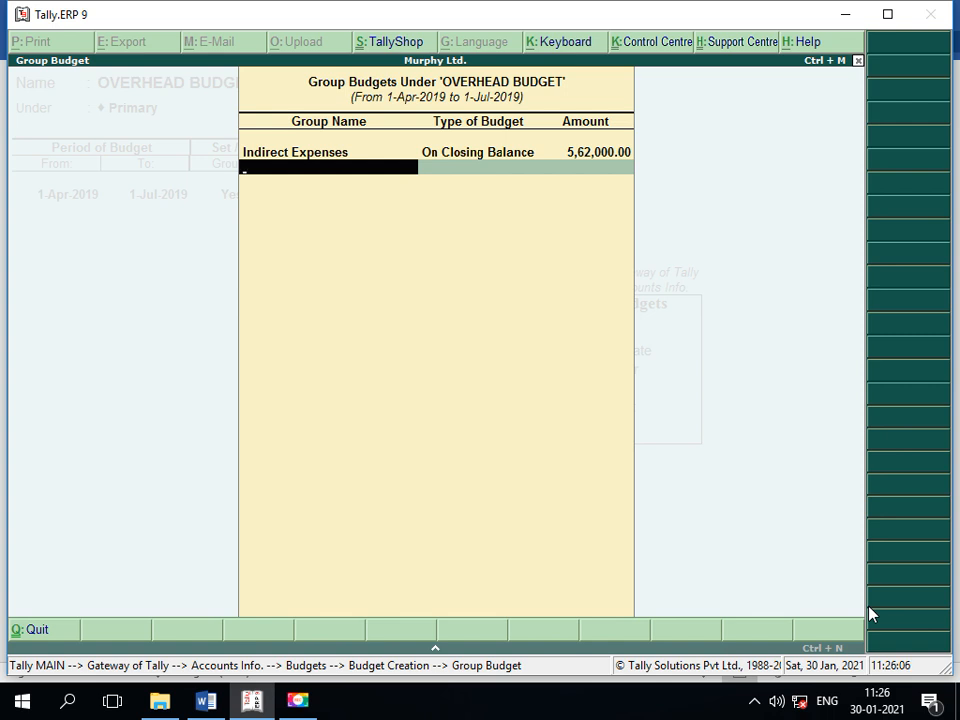
key(space)
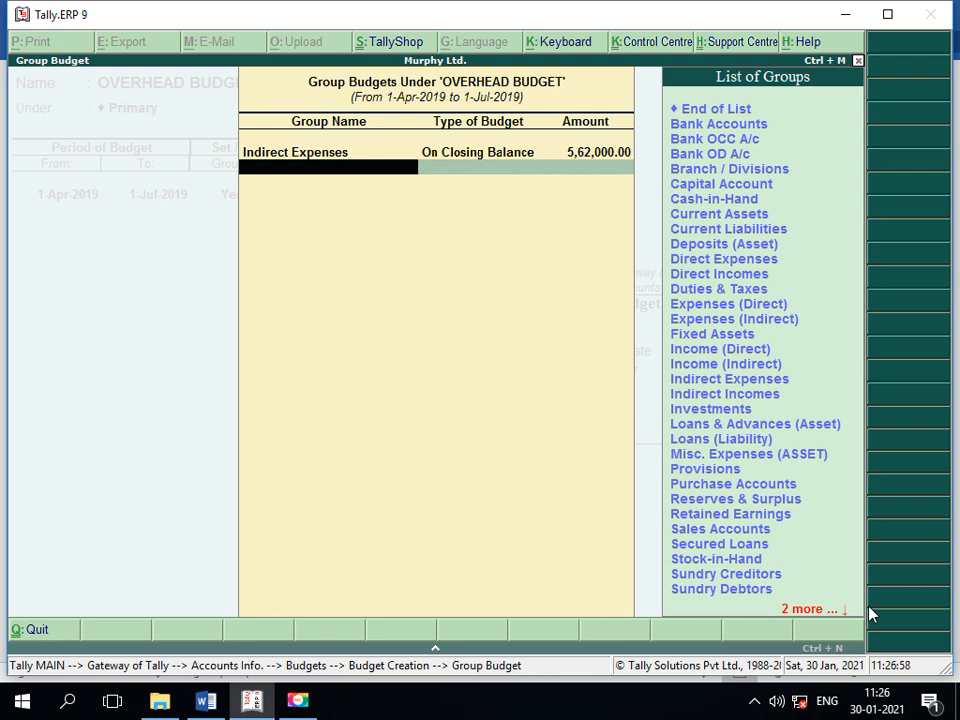
text(F)
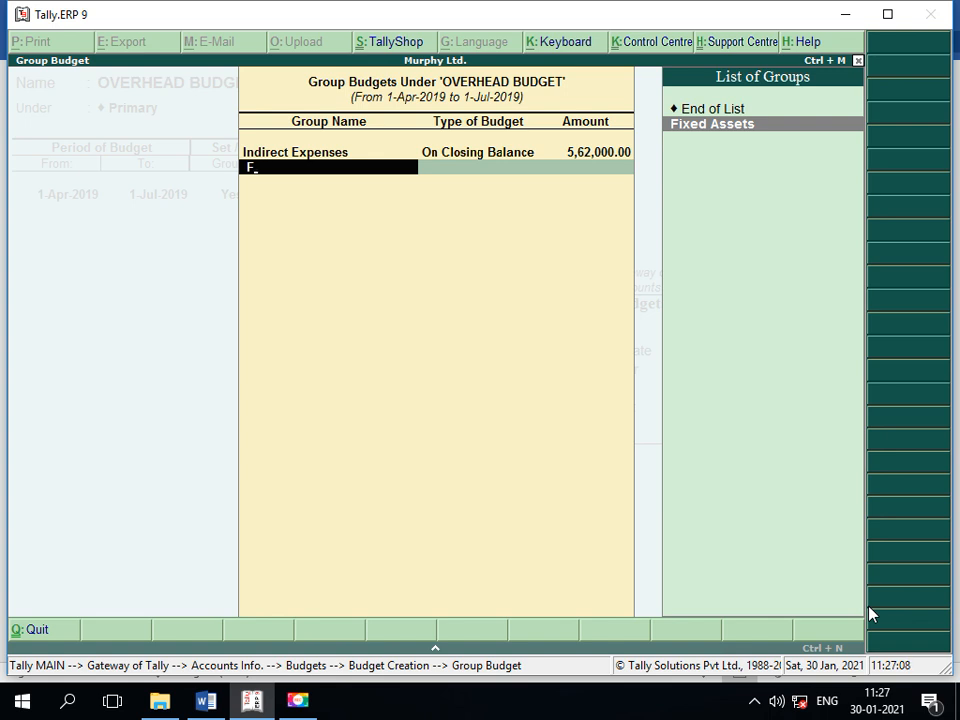
key(BackSpace)
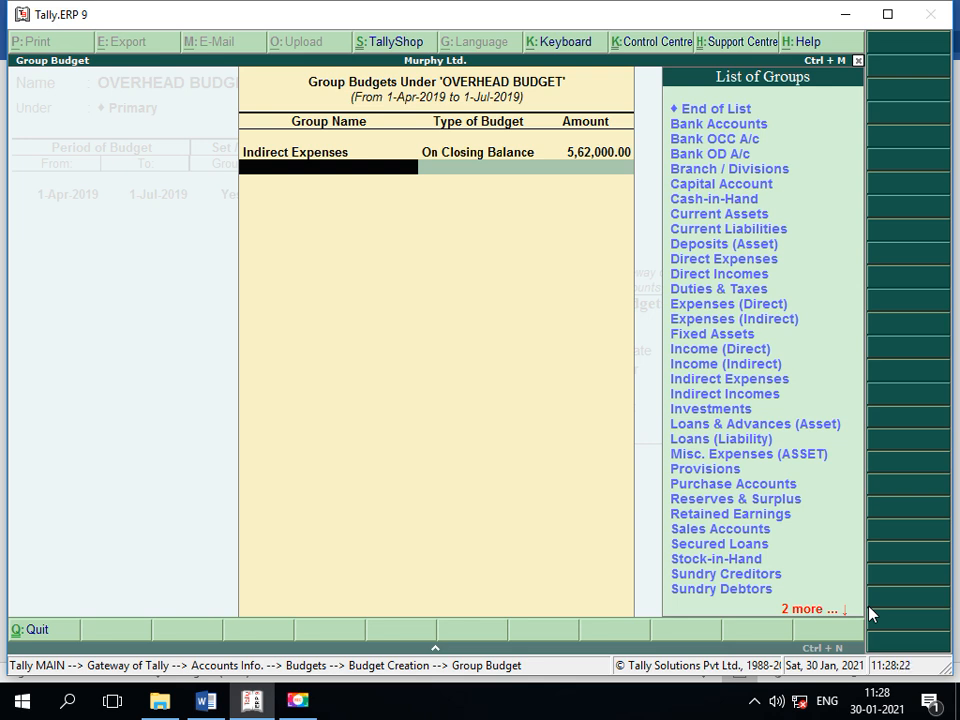
key(Return)
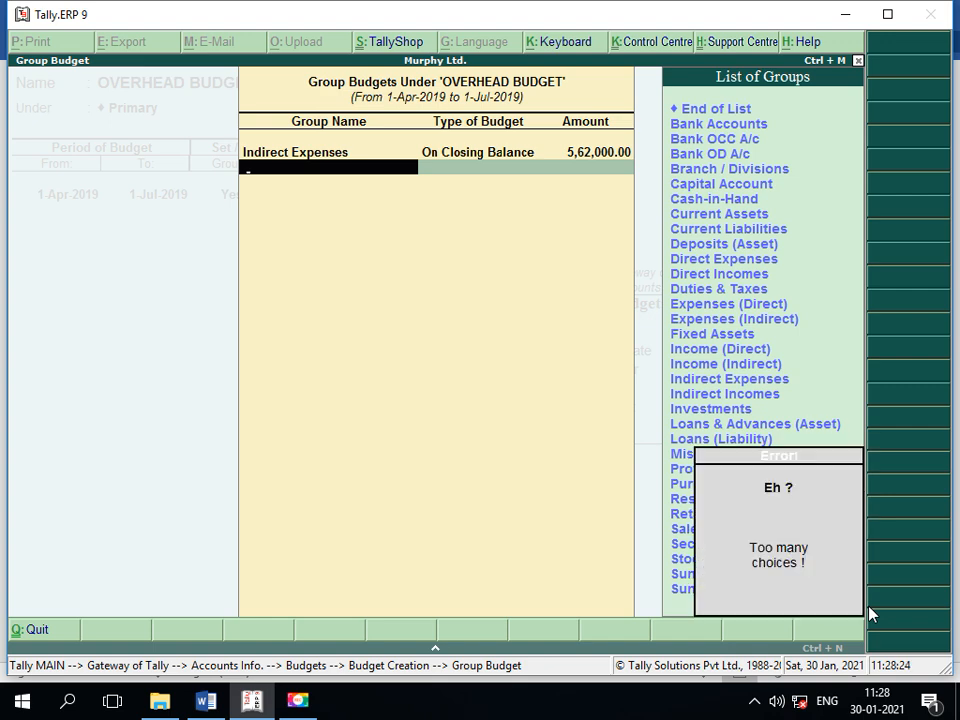
key(BackSpace)
- End the list of group budgets and open the ledger budgets for the same period
key(Return)
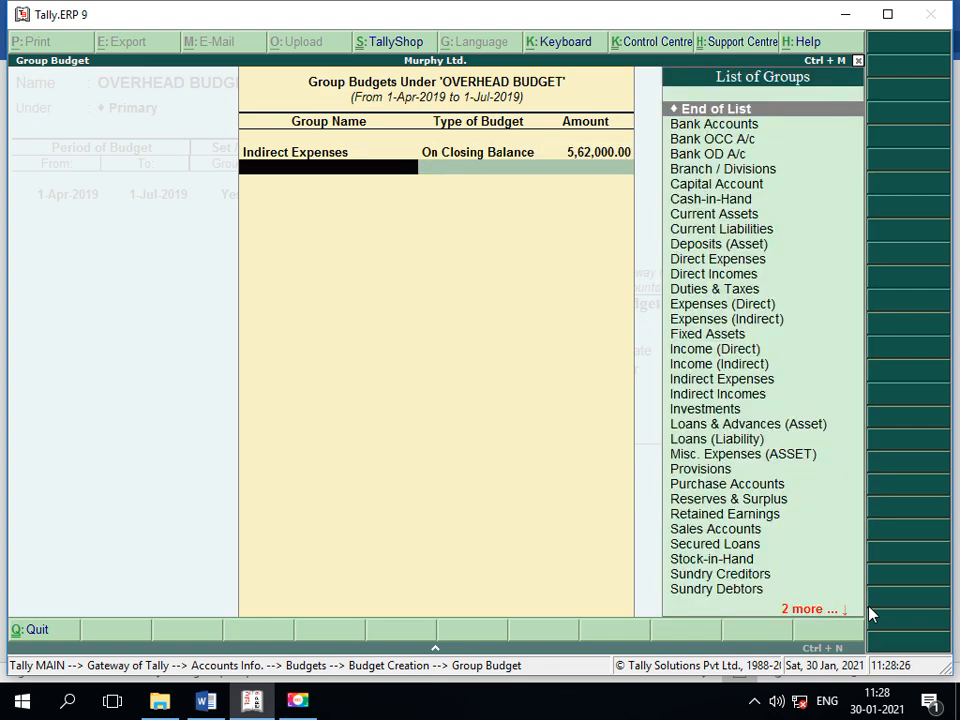
key(Return)
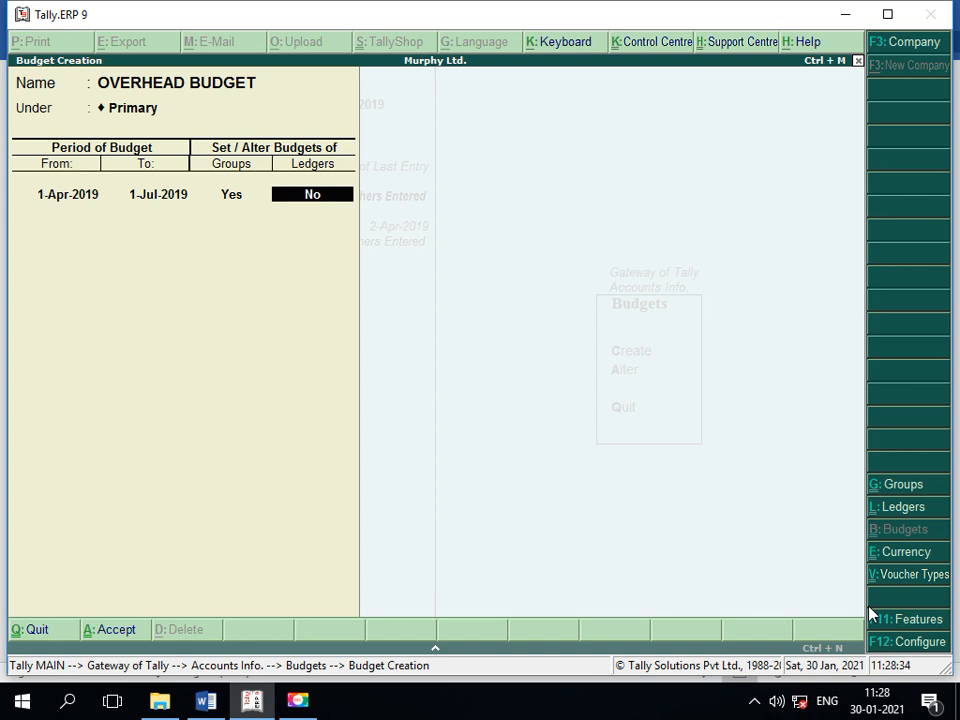
text(y)
key(Return)
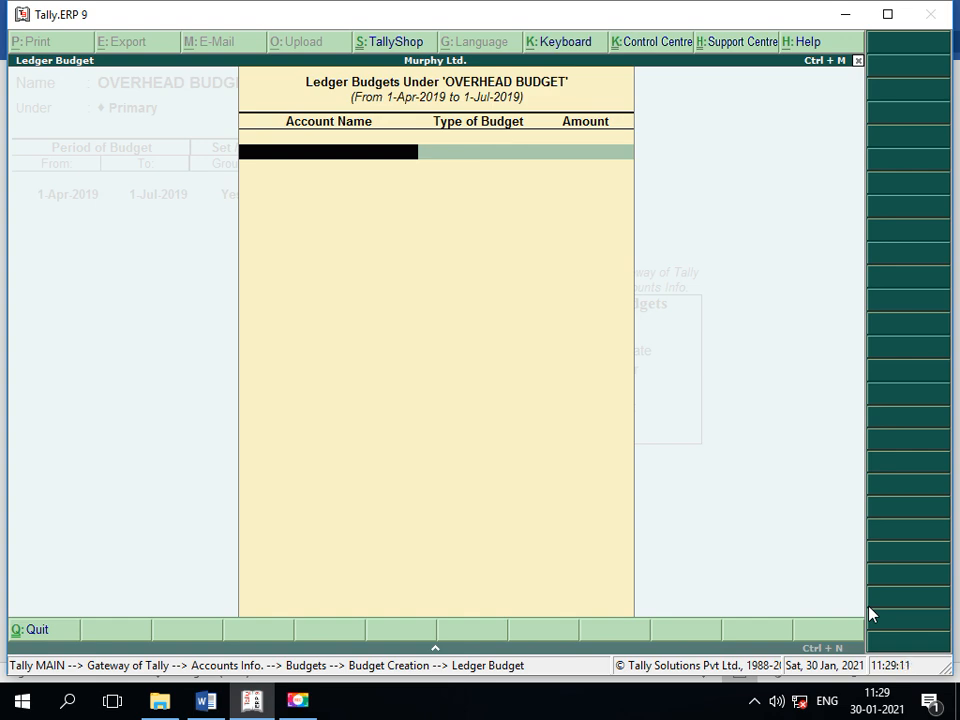
- Check the individual expenses and their budgeted amounts in the Word table, and return to the ledger budget in Tally
key(alt+Tab)
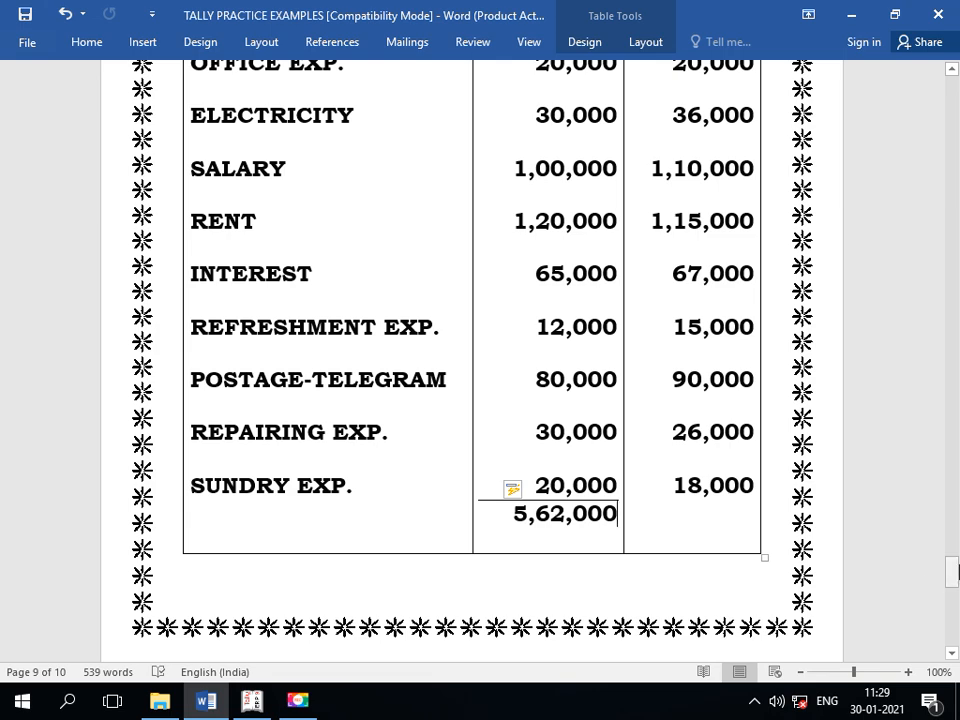
click(953, 570)
drag(953, 570, 953, 562)
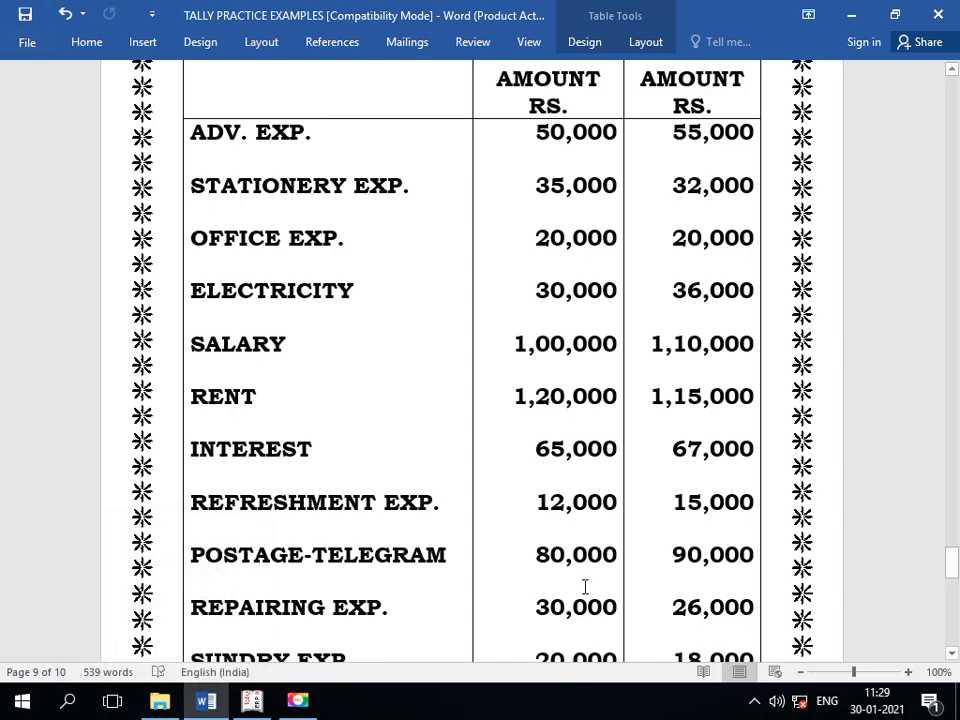
key(alt+Tab)
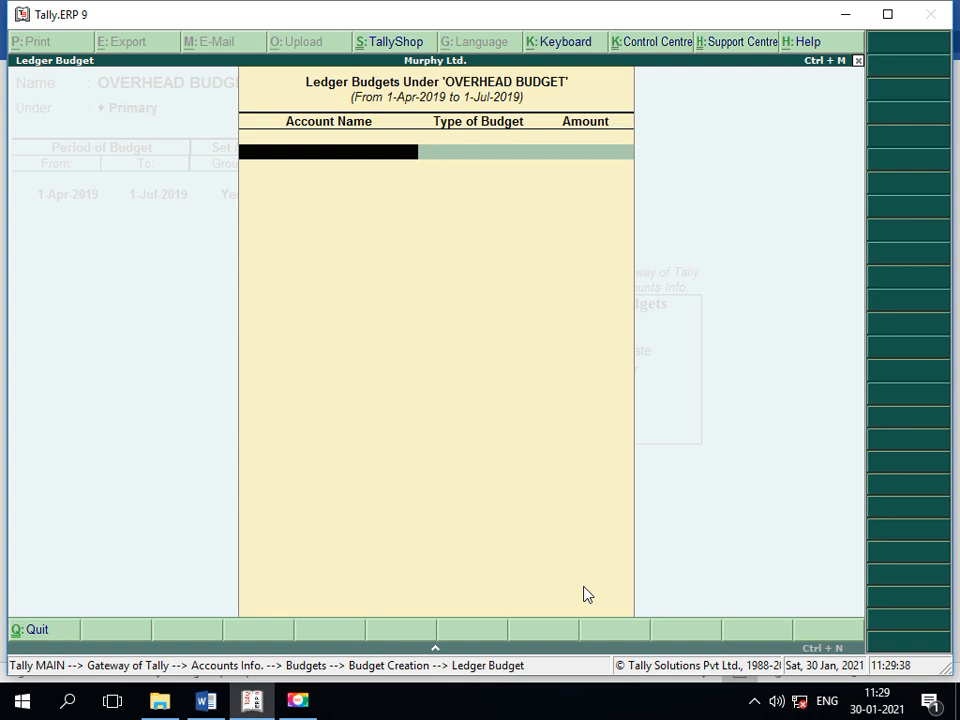
- Create the ledger ADVERTISEMENT EXP. under Indirect Expenses from the ledger budget, and budget it On Closing Balance
key(alt+c)
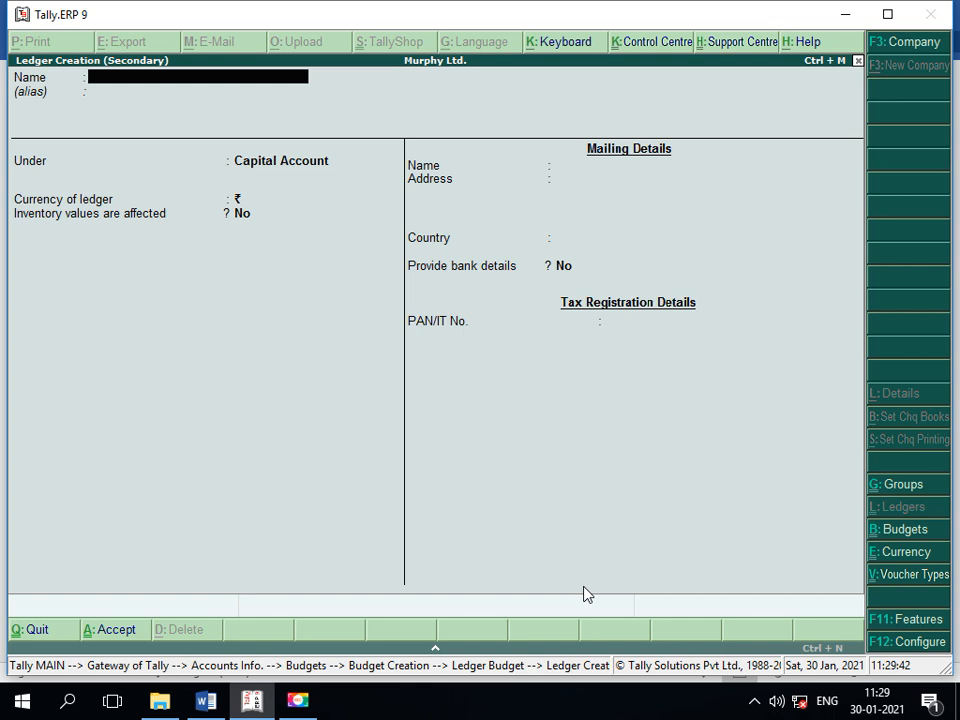
text(ADVERTISE)
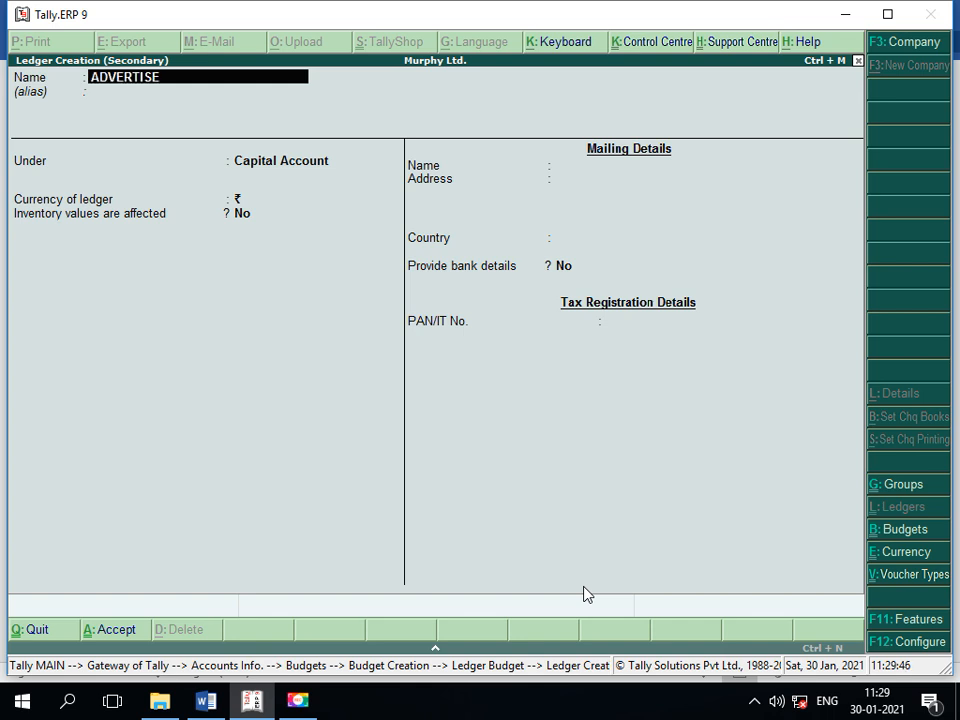
text(MENT EXP.)
key(Return)
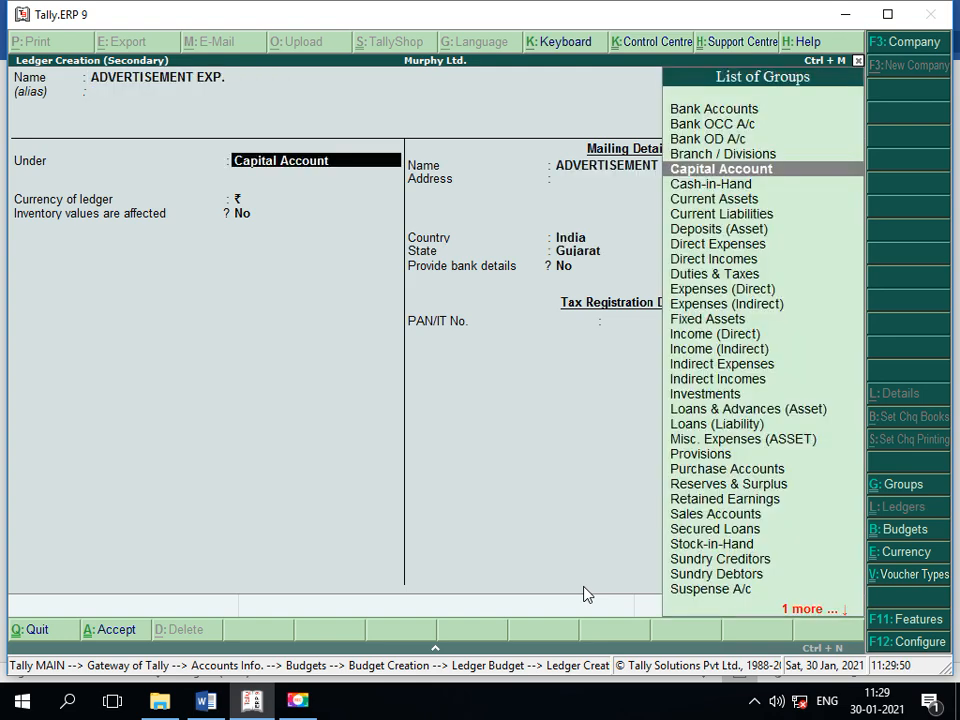
text(ND)
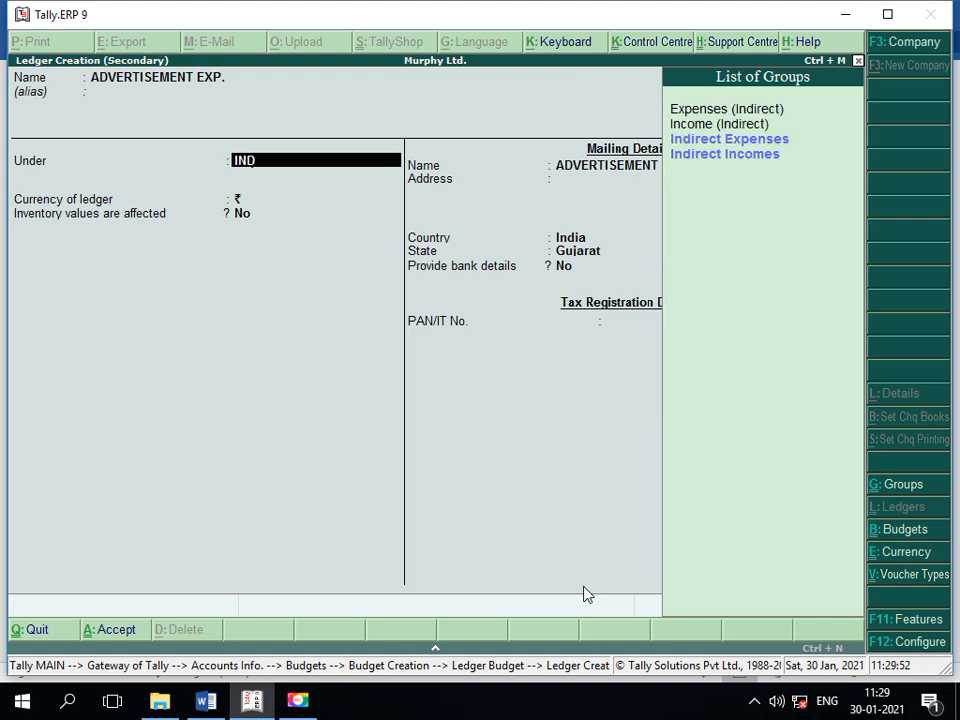
key(Return)
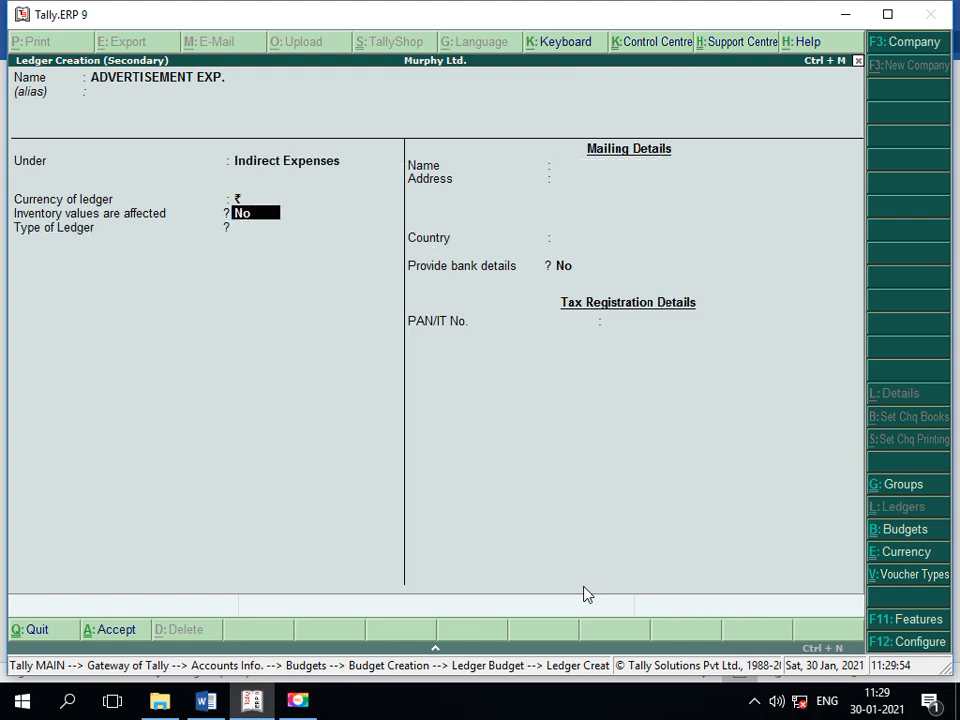
key(Return)
key(Return)
key(Return)
key(Return)
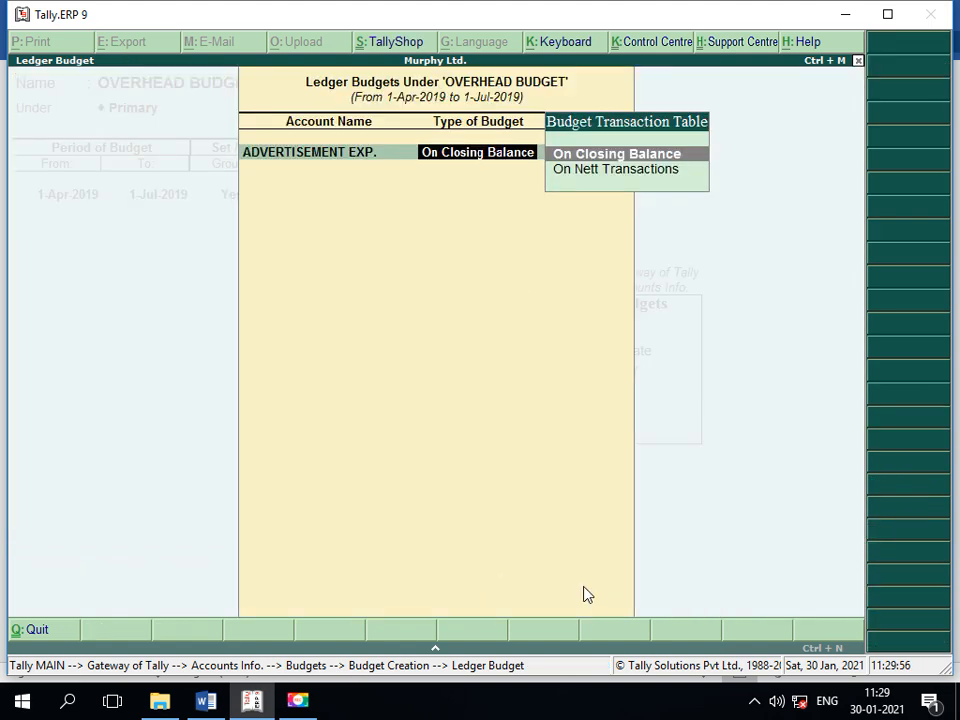
key(Return)
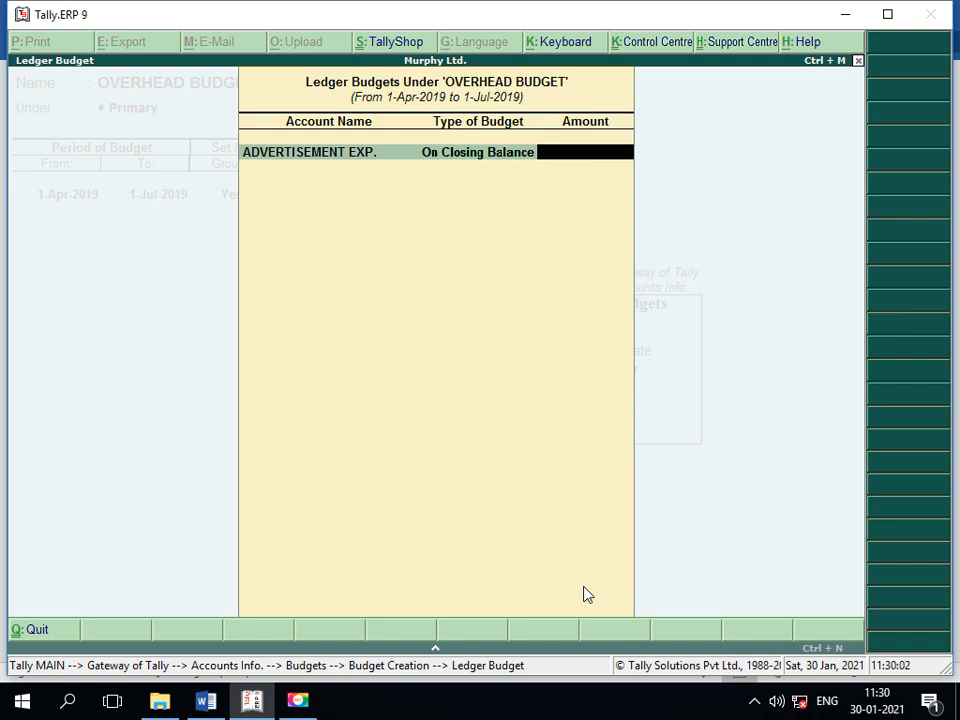
- Set the budget amount for ADVERTISEMENT EXP. to 50,000
text(50,000)
key(Return)
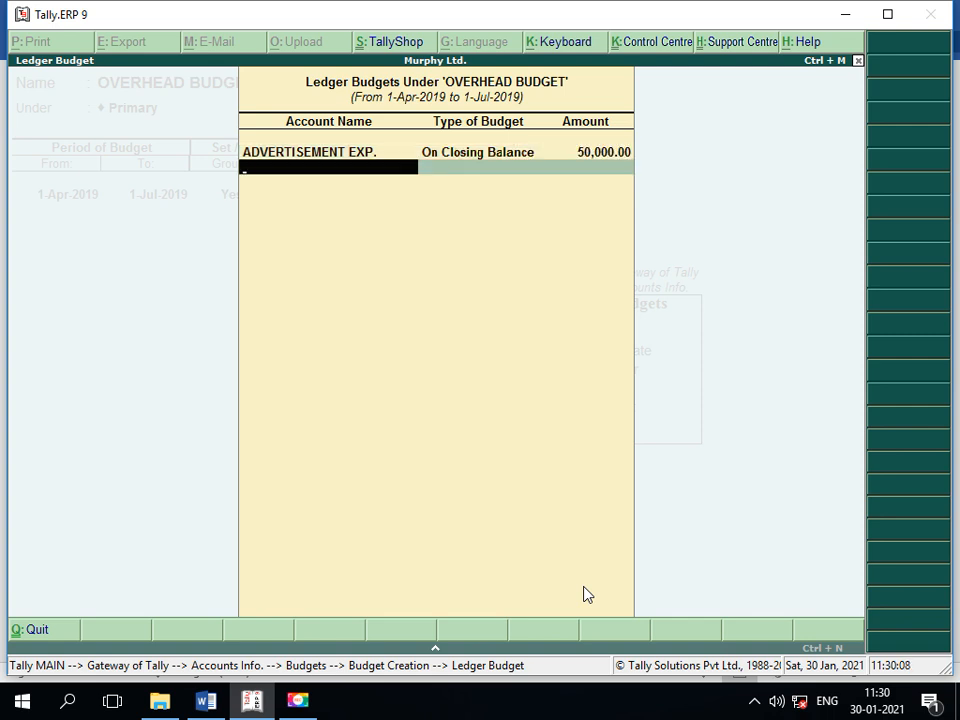
- Create the ledger STATIONERY EXP. under Indirect Expenses from the ledger budget, and budget it On Closing Balance at 35,000
key(alt+c)
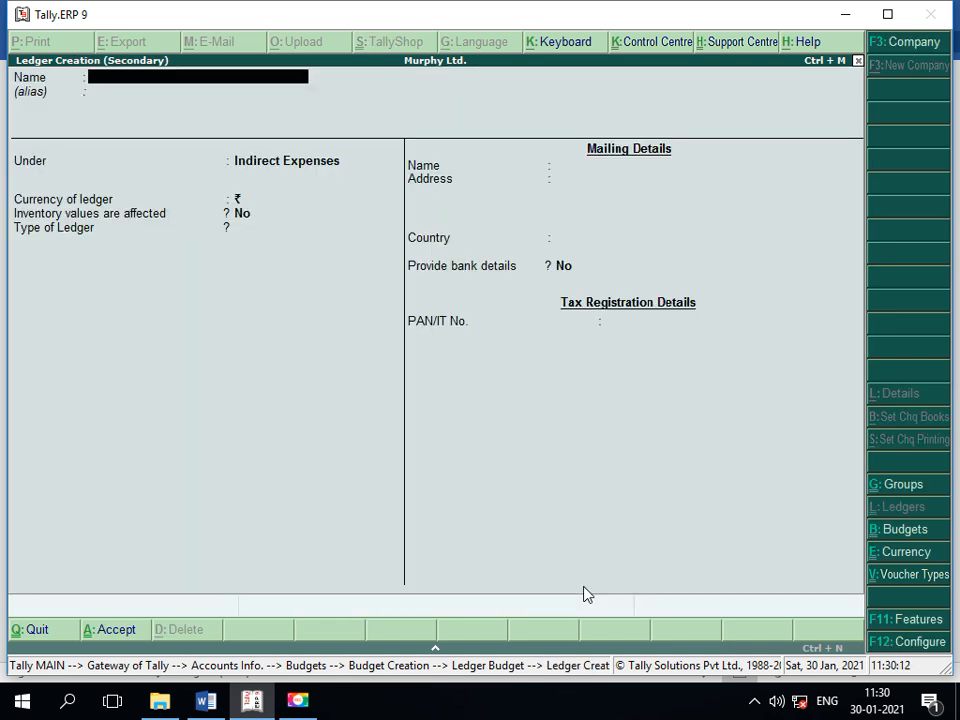
text(STATIONERY EXP)
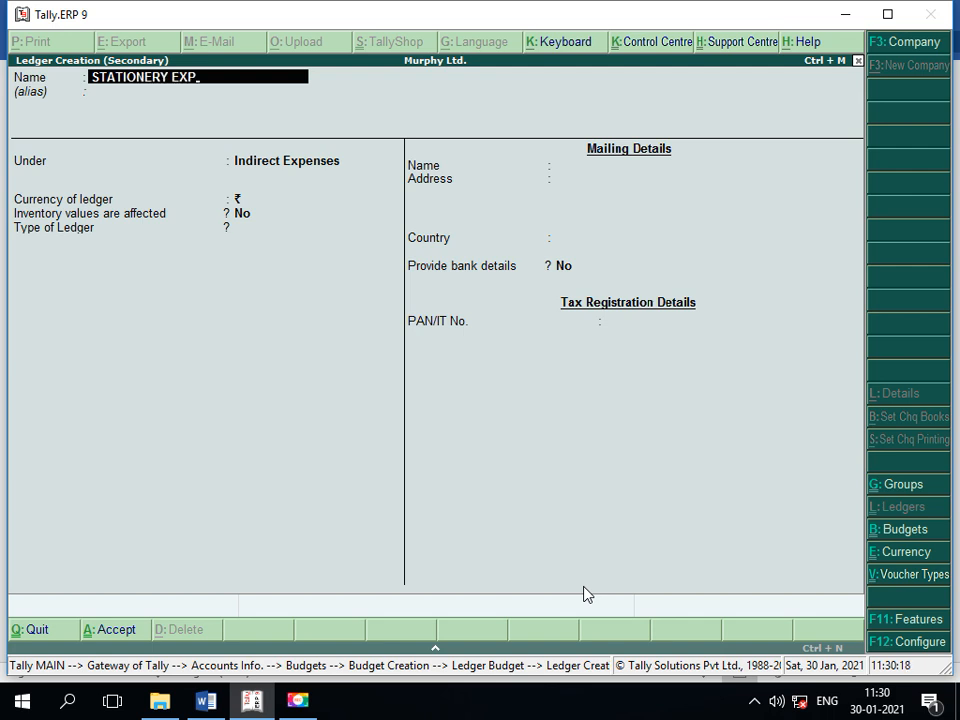
text(.)
key(BackSpace)
key(Return)
key(Return)
key(Return)
key(Return)
key(Return)
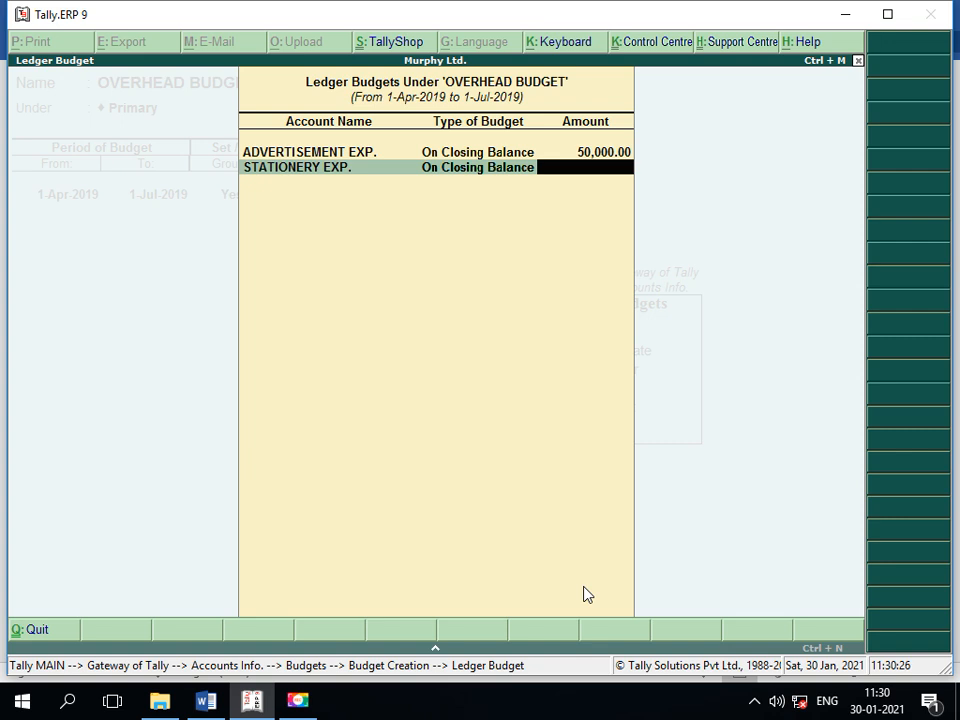
text(35000)
key(Return)
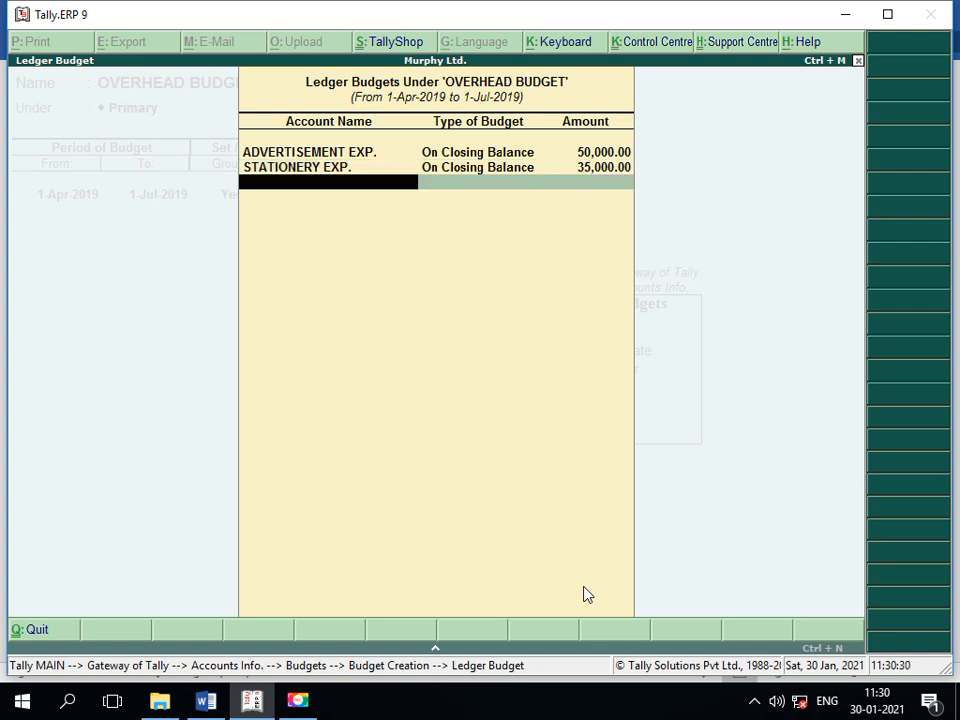
- Create the ledger OFFICE EXP. under Indirect Expenses from the ledger budget, and budget it On Closing Balance at 20,000
key(alt+c)
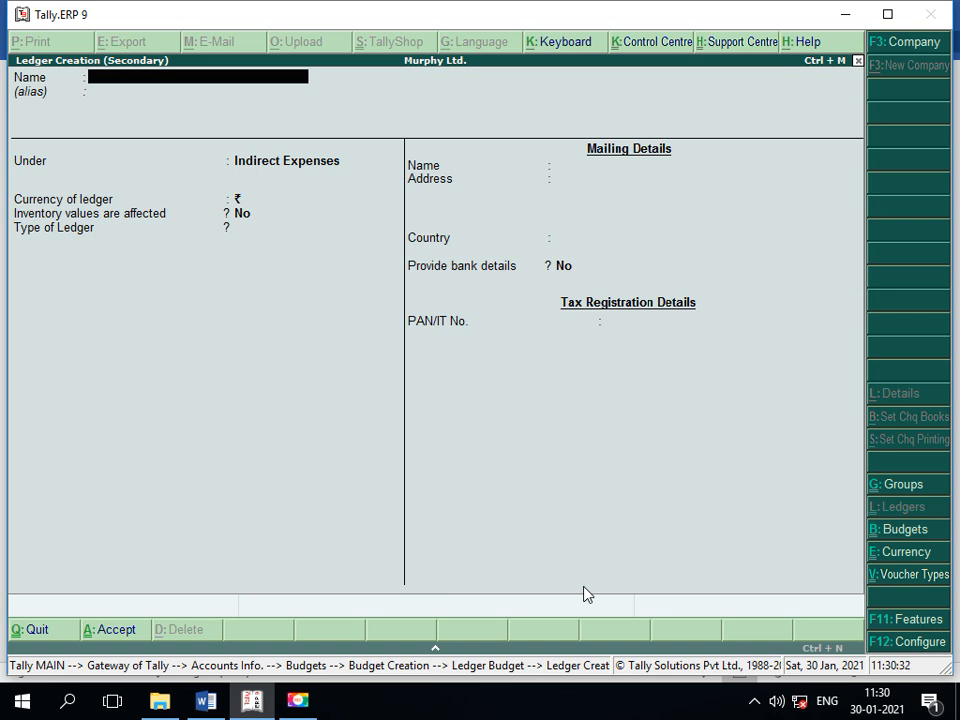
text(OFFICE EXP.)
key(Return)
key(Return)
key(Return)
key(Return)
key(Return)
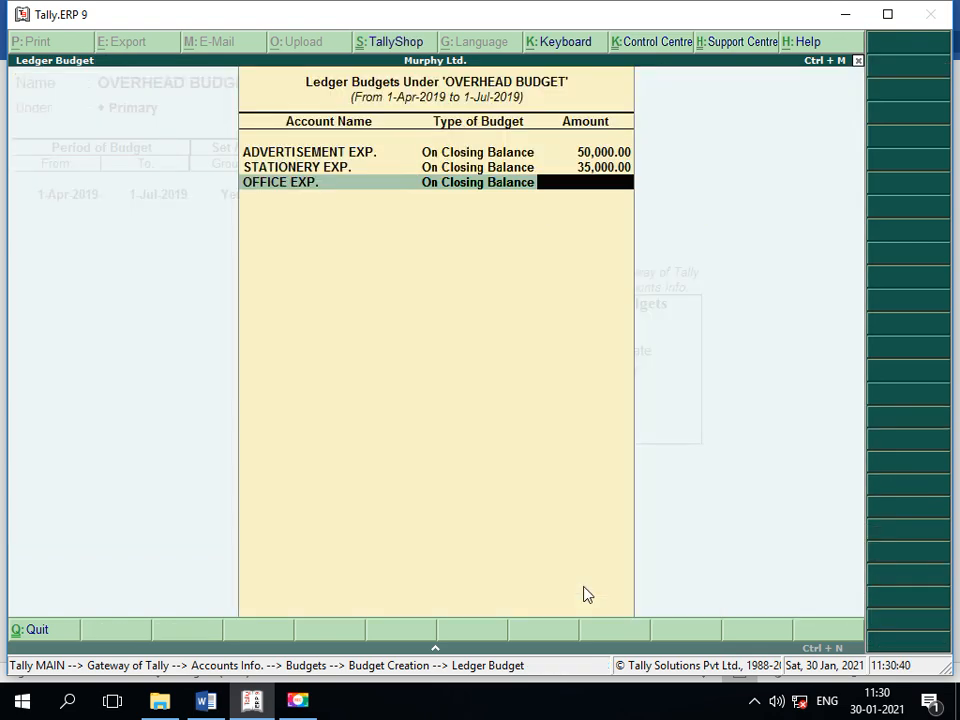
text(20000)
key(Return)
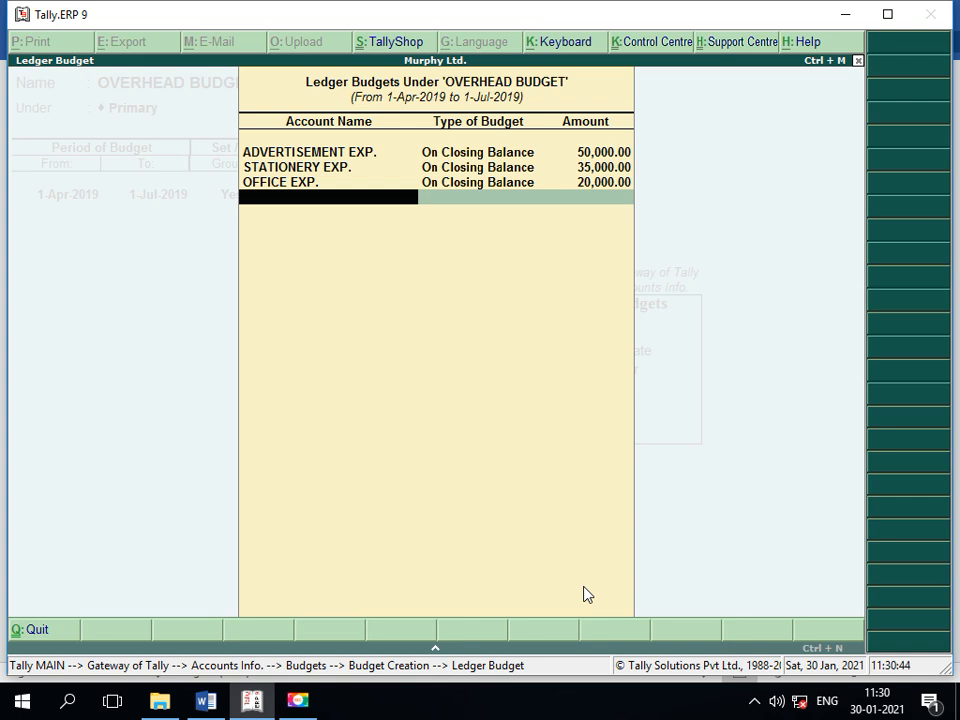
- Create the ledger ELECTRICITY EXP. under Indirect Expenses from the ledger budget, and budget it On Closing Balance at 30,000
key(alt+c)
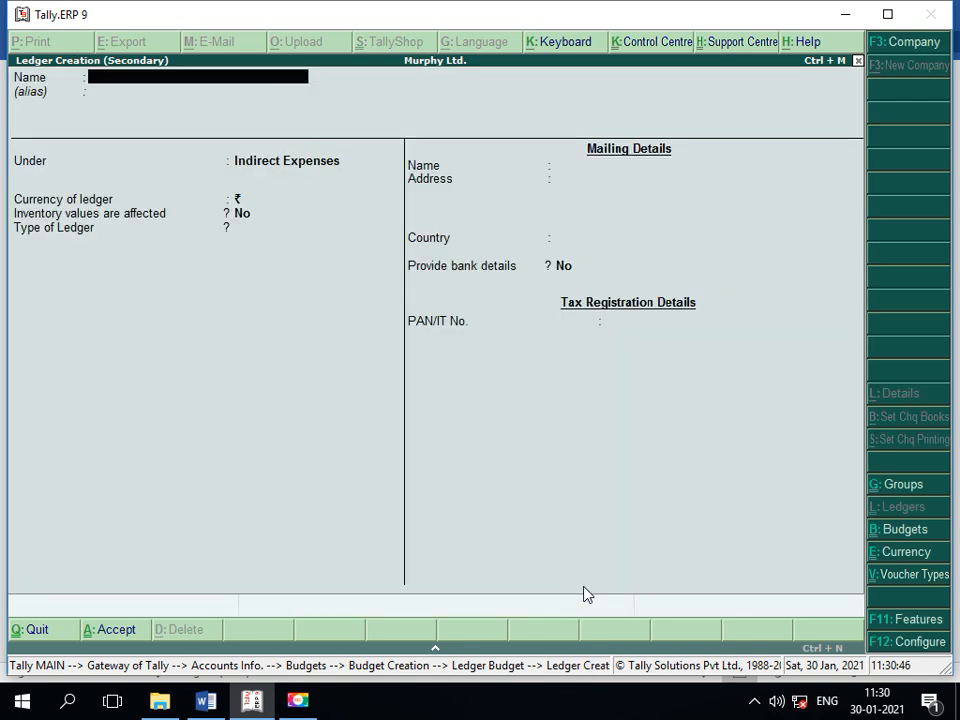
text(ELECTRICITY E)
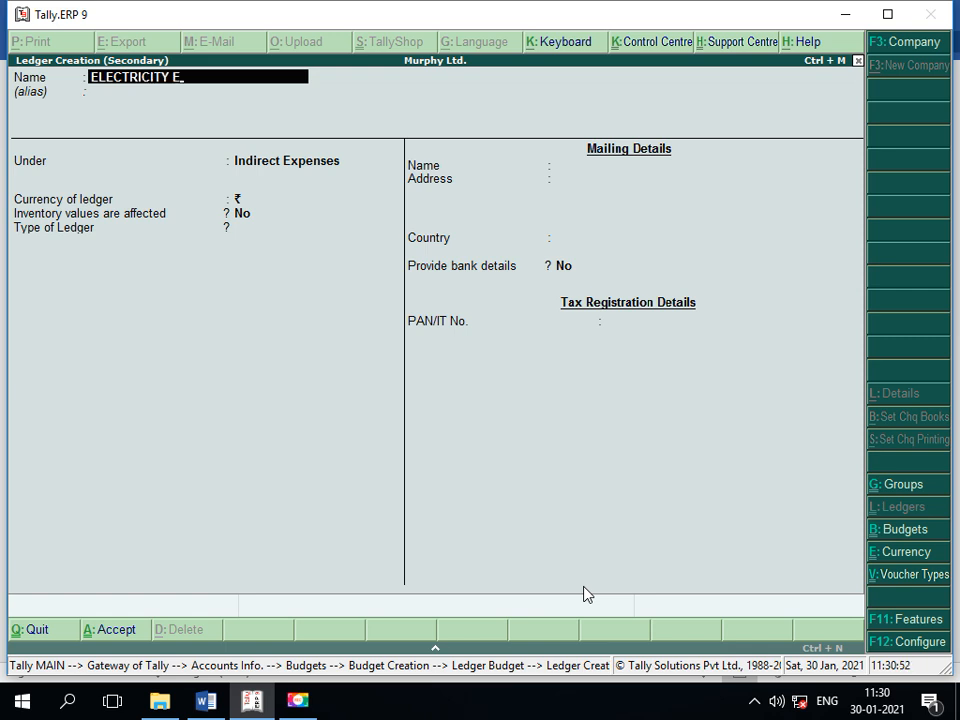
text(XP.)
key(Return)
key(Return)
key(Return)
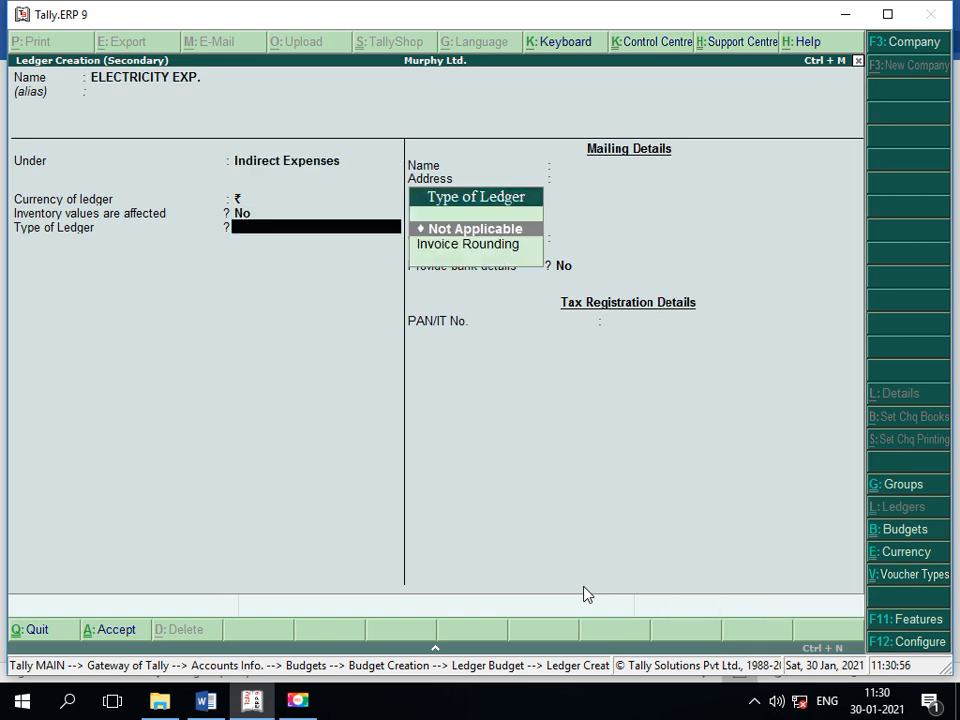
key(Return)
key(Return)
key(Return)
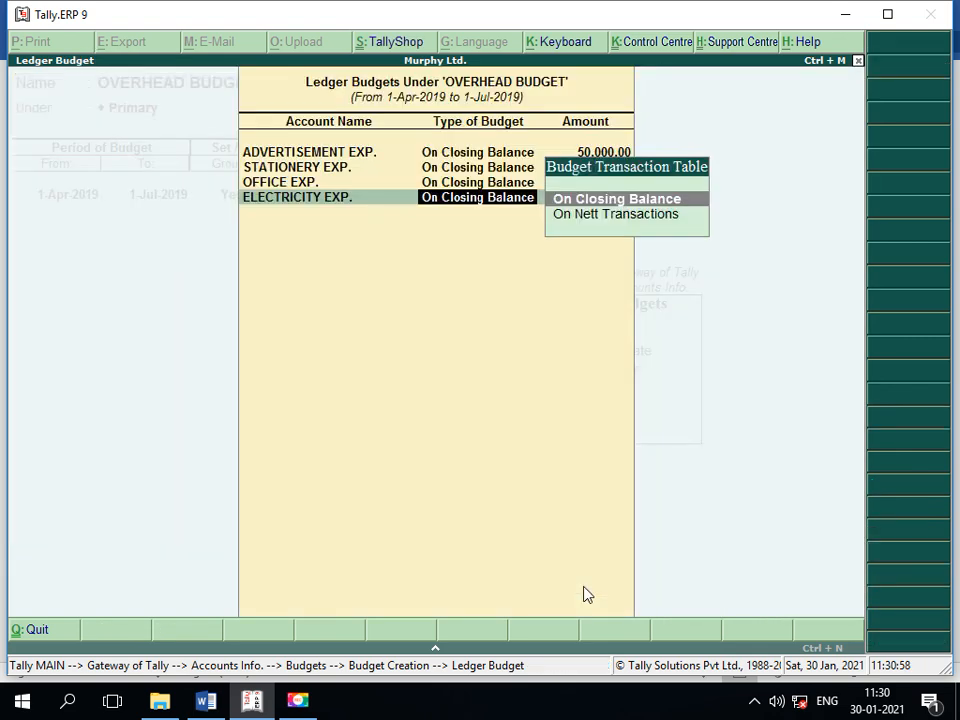
key(Return)
text(3)
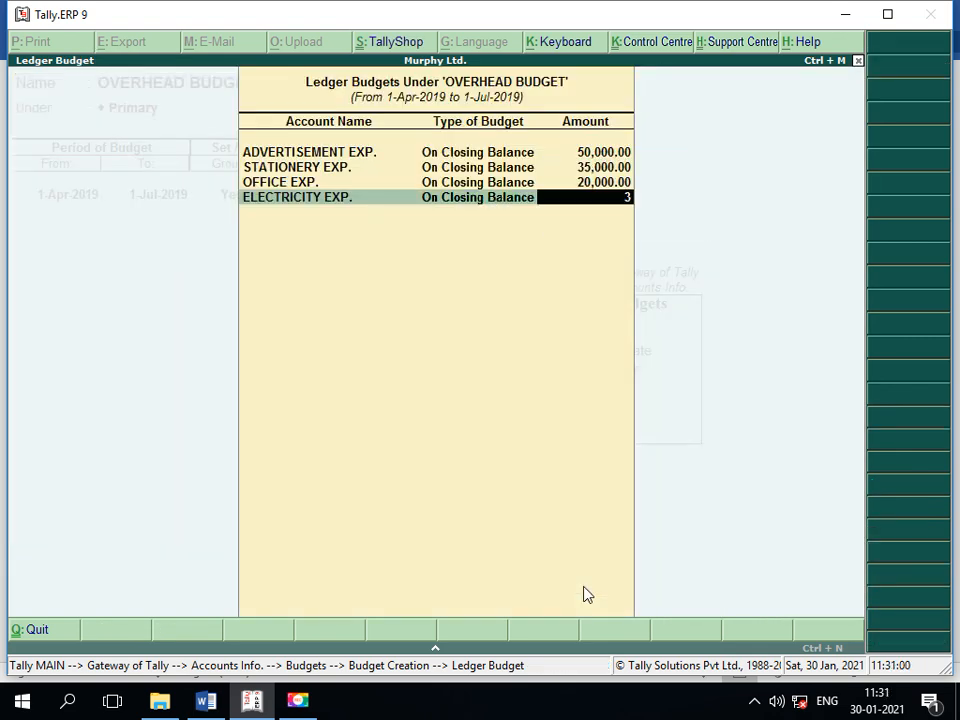
text(0000)
key(Return)
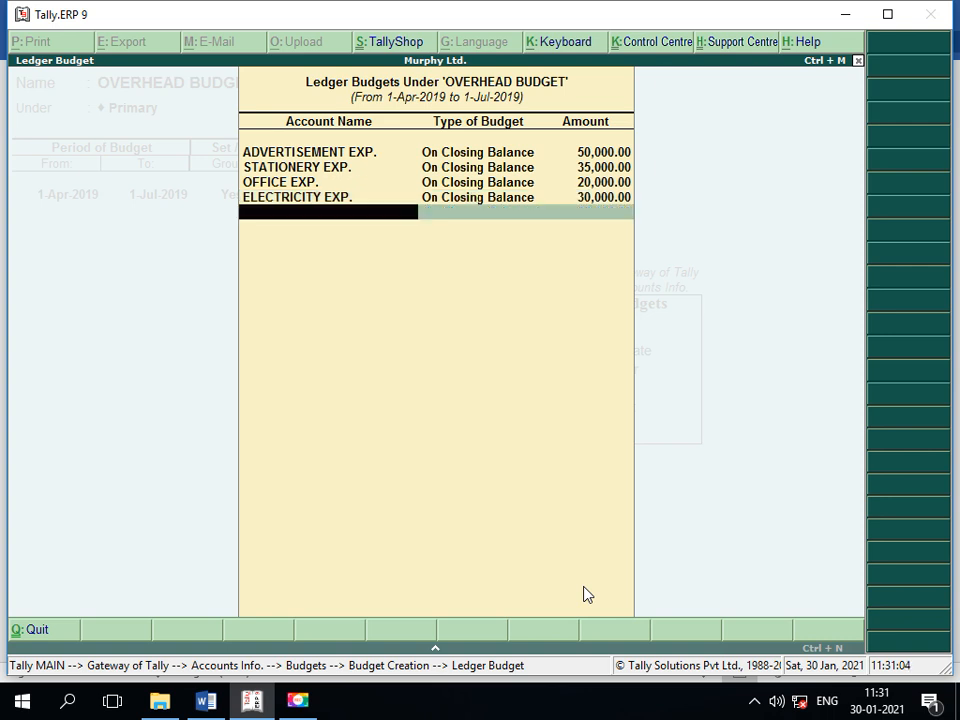
- Create the ledger SALARY under Indirect Expenses from the ledger budget, and budget it On Closing Balance at 1,00,000
text(SA)
key(BackSpace)
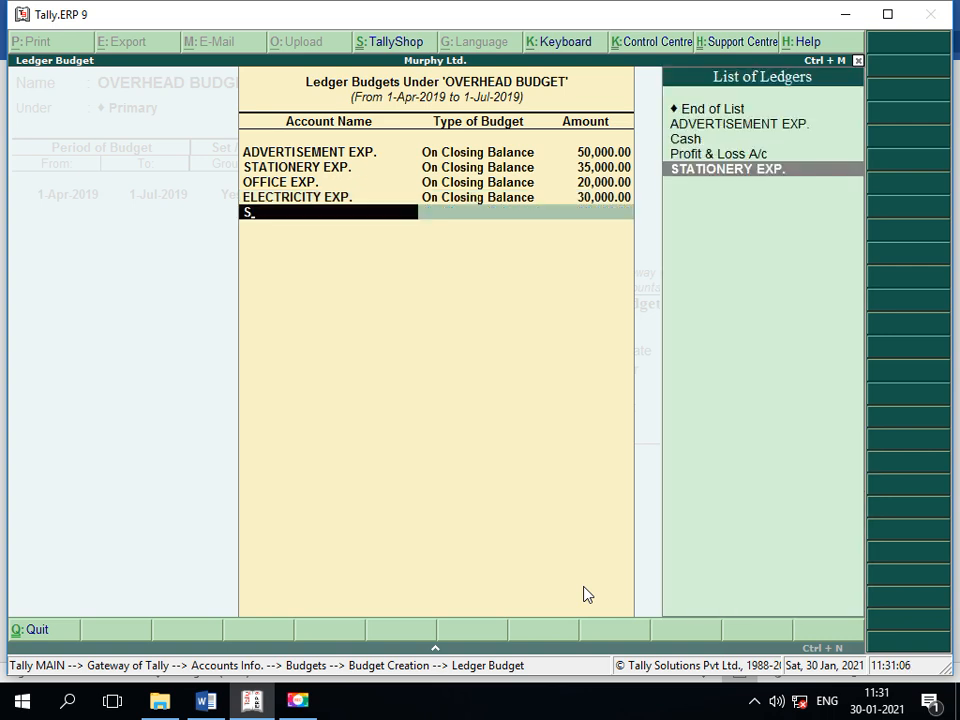
key(BackSpace)
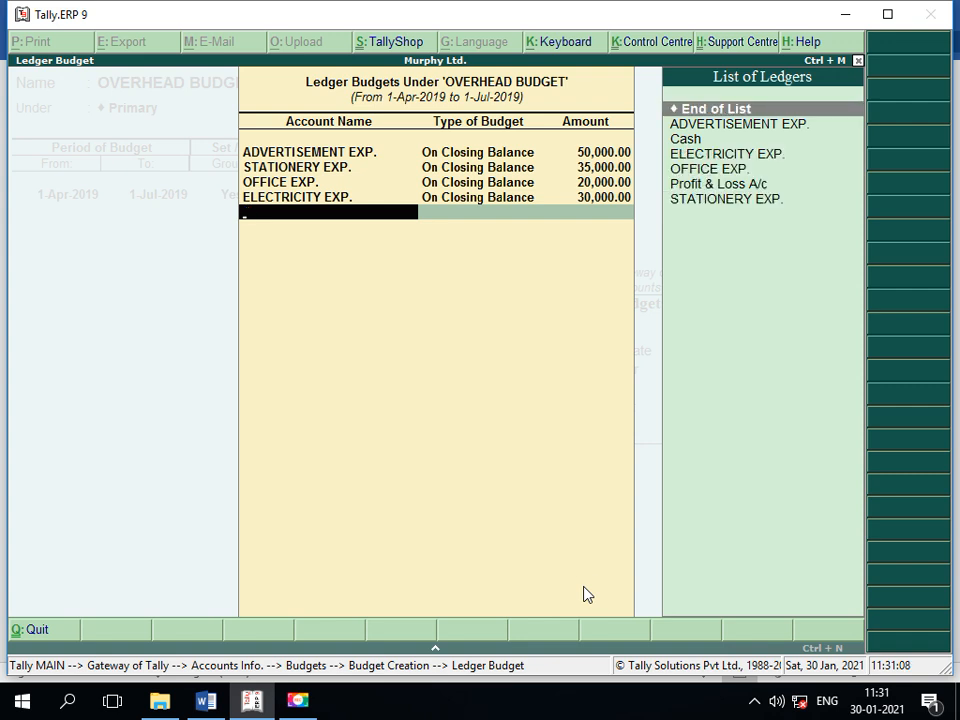
key(alt+c)
text(SALARY)
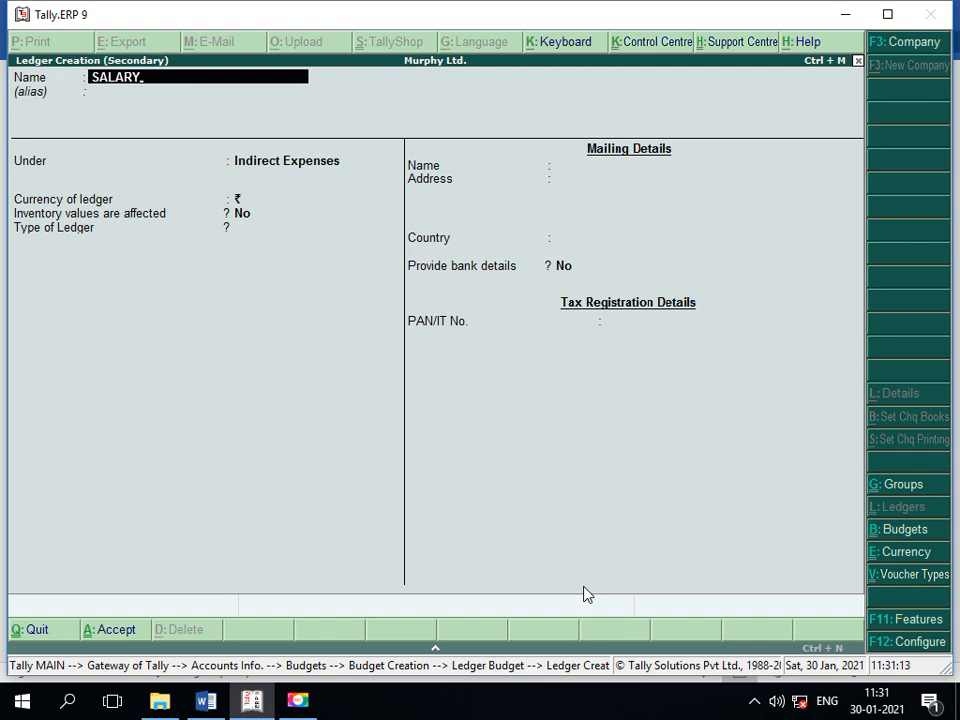
key(Return)
key(Return)
key(Return)
key(Return)
key(Return)
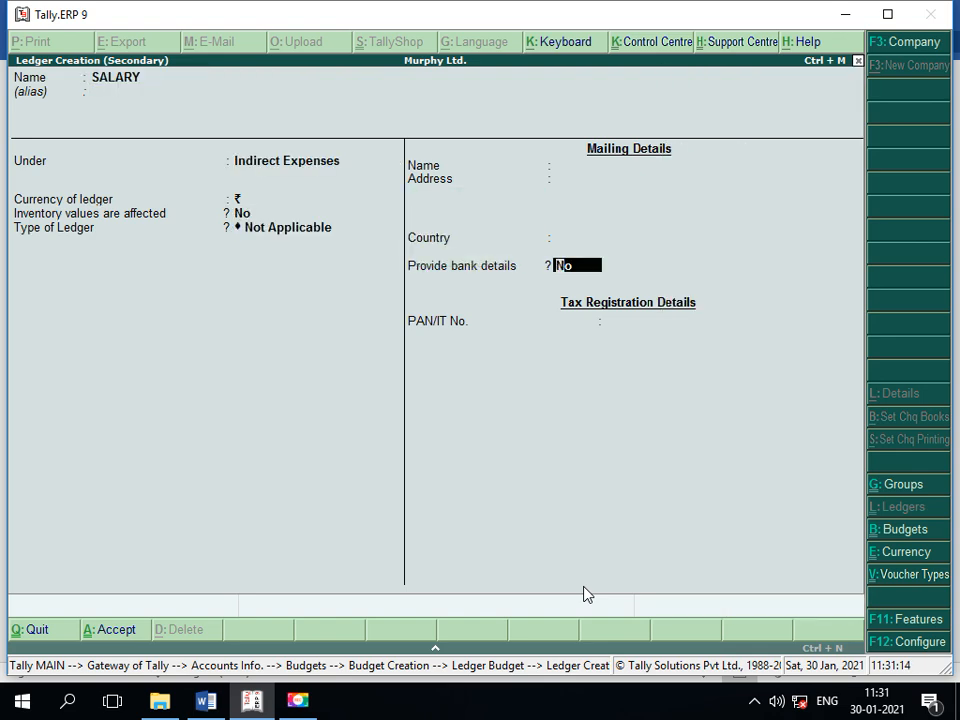
key(Return)
key(Return)
key(Return)
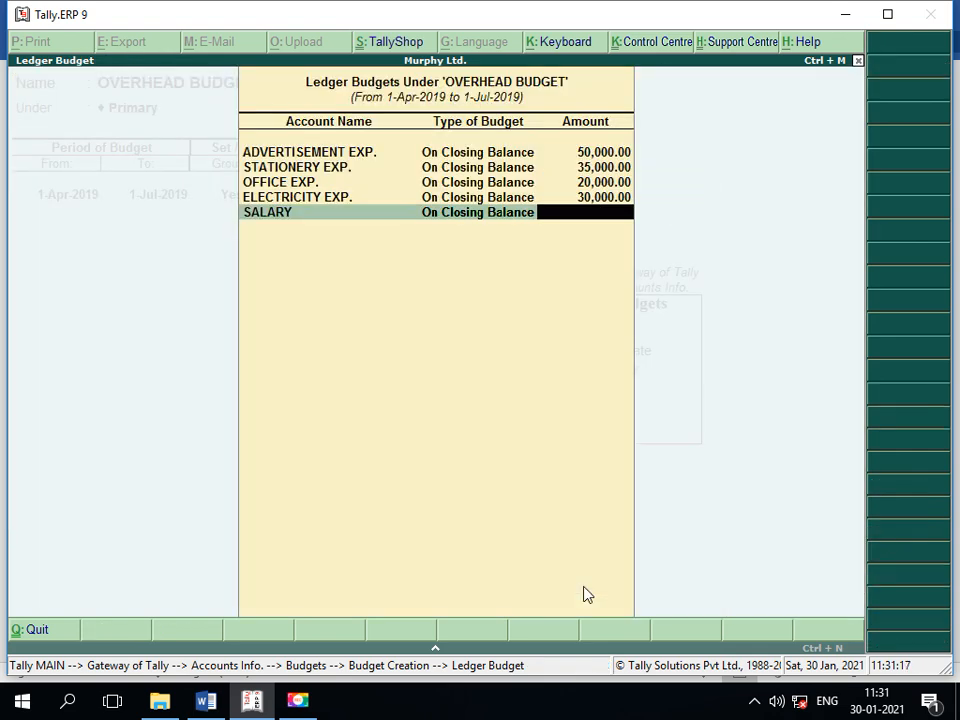
text(100000)
key(Return)
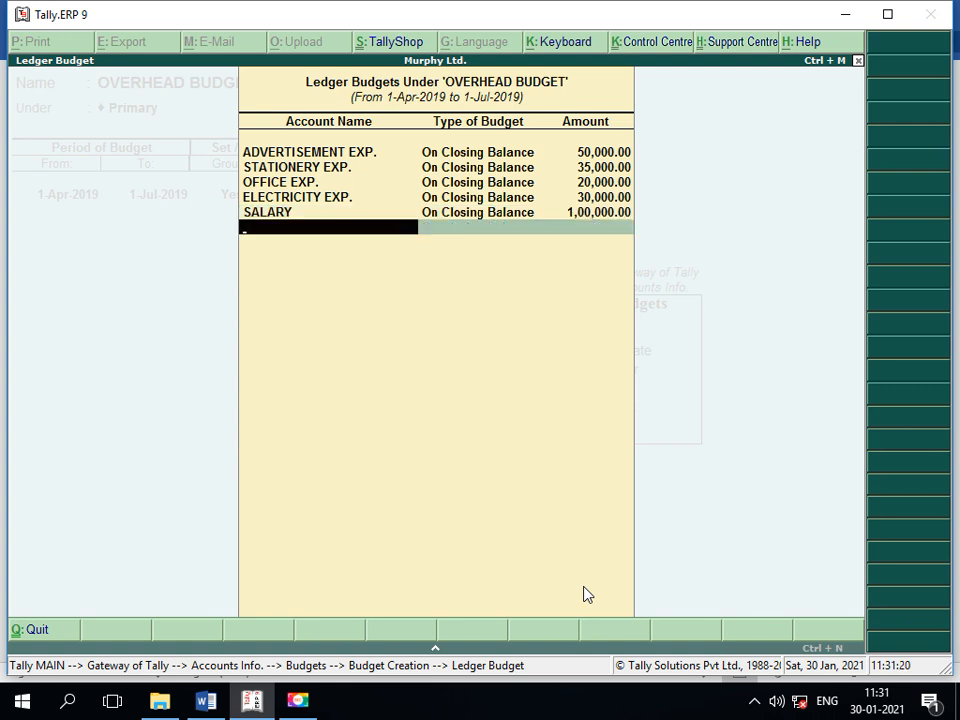
- Create the ledger RENT under Indirect Expenses from the ledger budget, and budget it On Closing Balance at 1,20,000
key(alt+c)
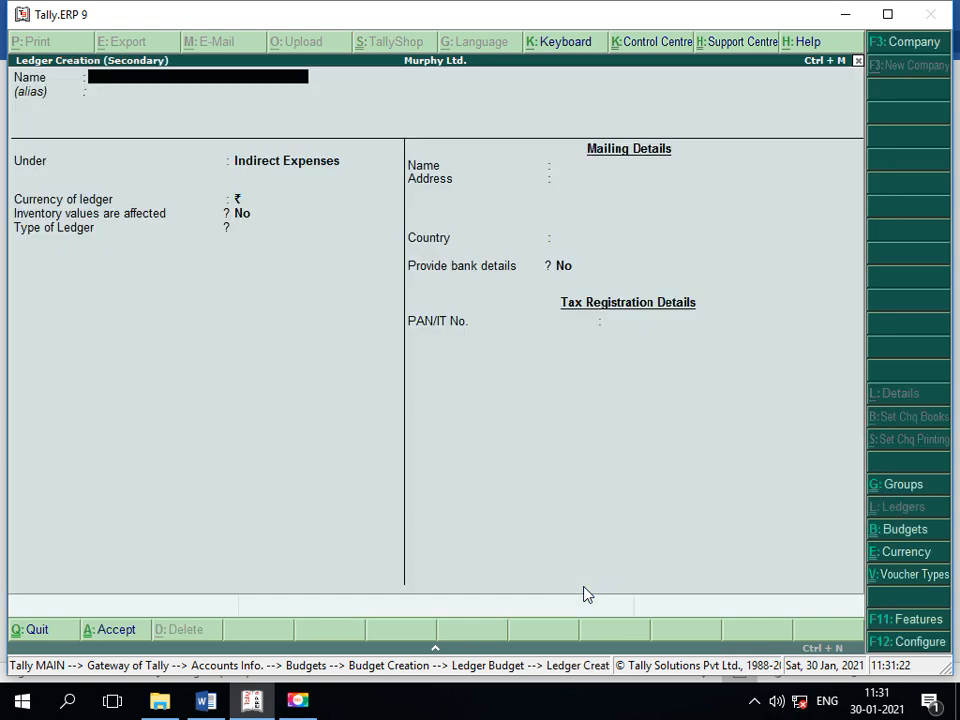
text(RENT)
key(Return)
key(Return)
key(Return)
key(Return)
key(Return)
key(Return)
key(Return)
key(Return)
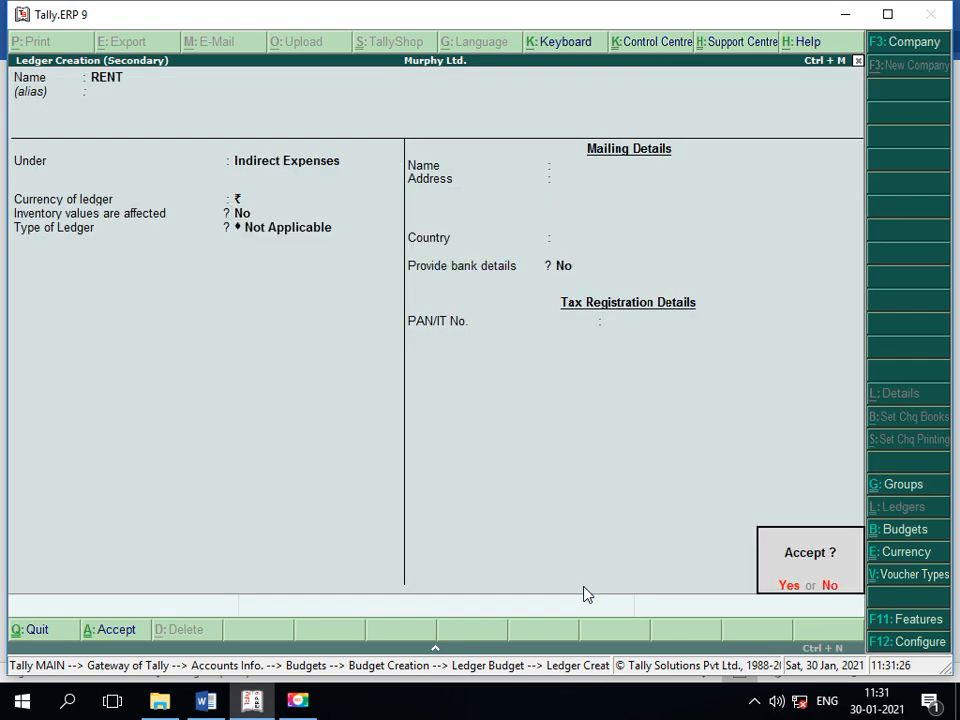
key(Return)
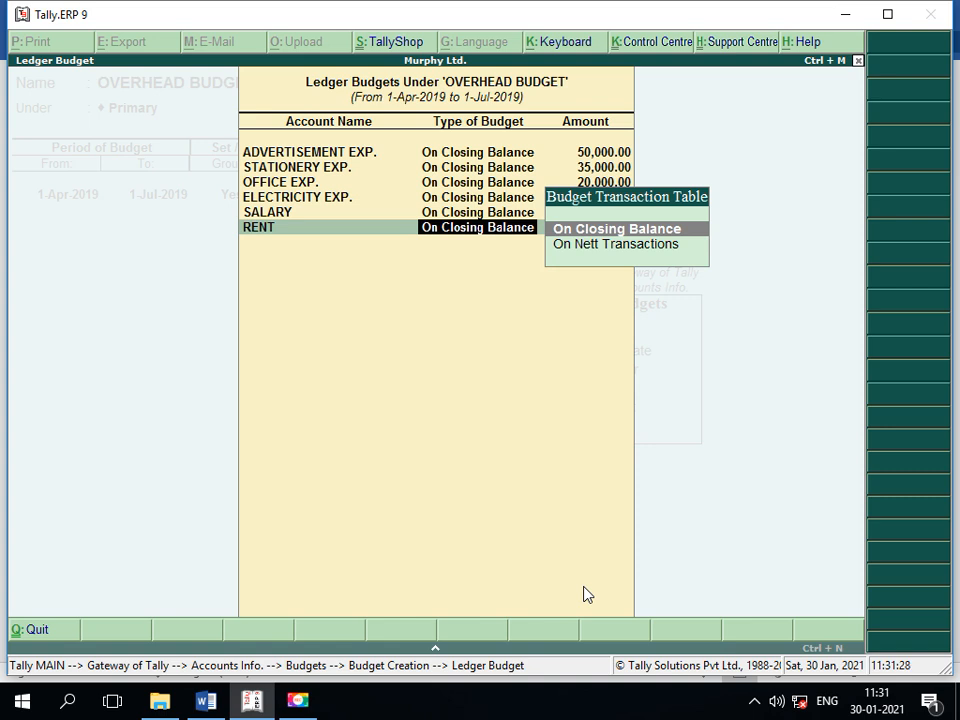
key(Return)
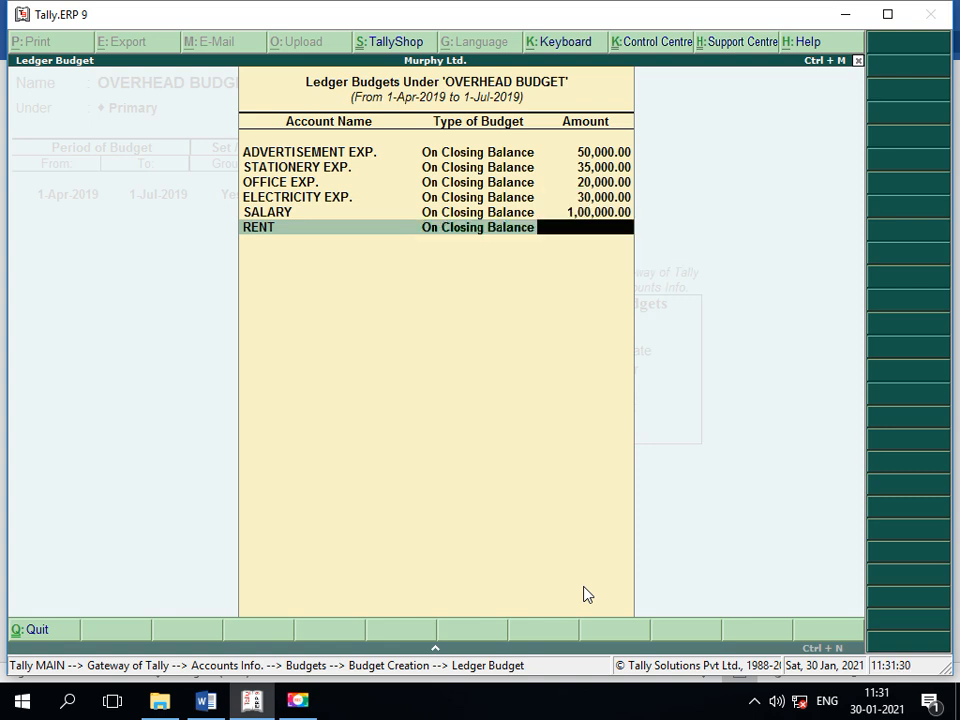
text(120000)
key(Return)
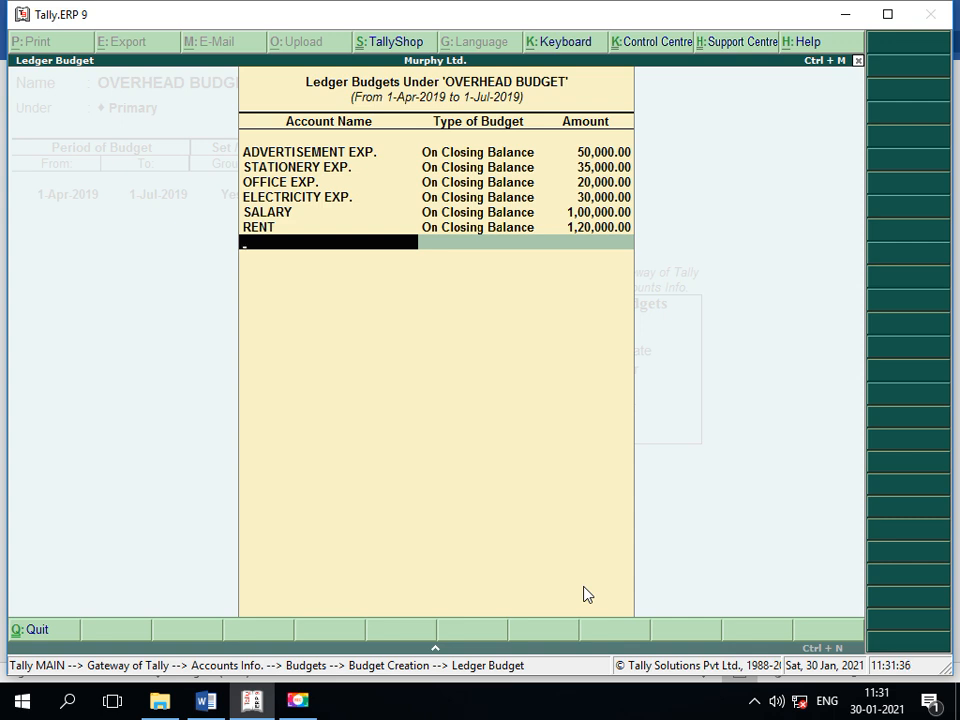
- Create the ledger INTEREST under Indirect Expenses from the ledger budget, and budget it On Closing Balance at 65,000
text(l)
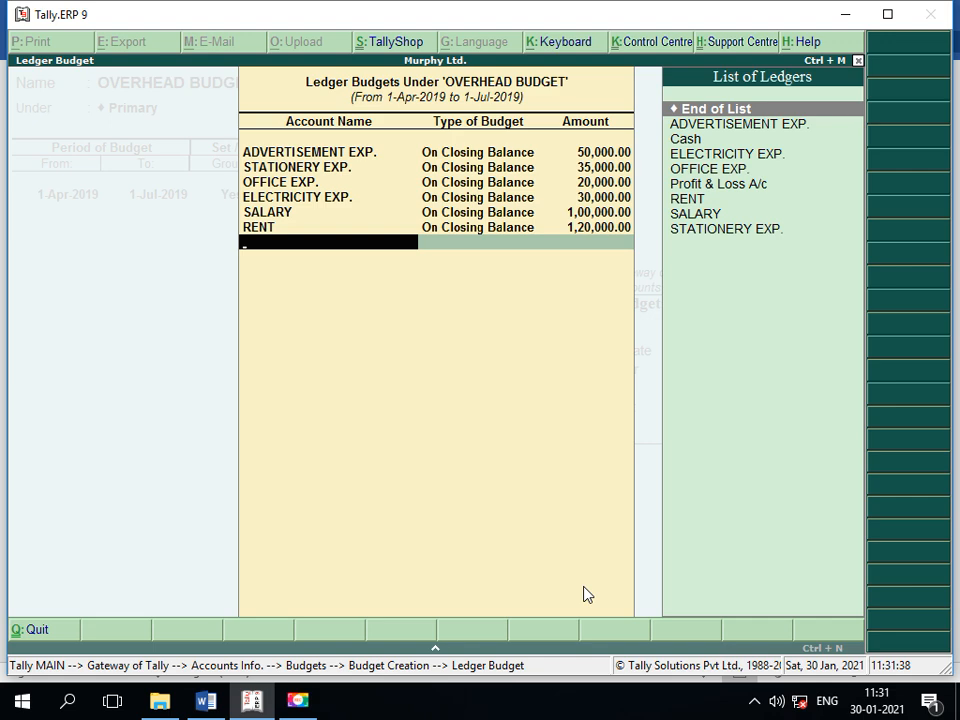
key(alt+c)
text(IN)
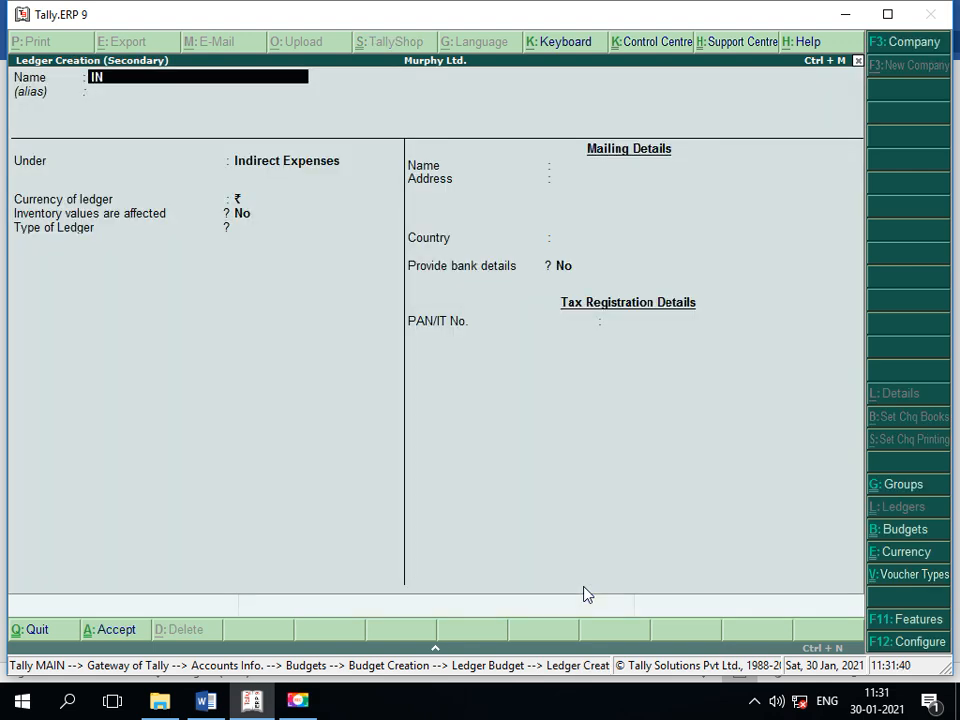
text(TEREST)
key(Return)
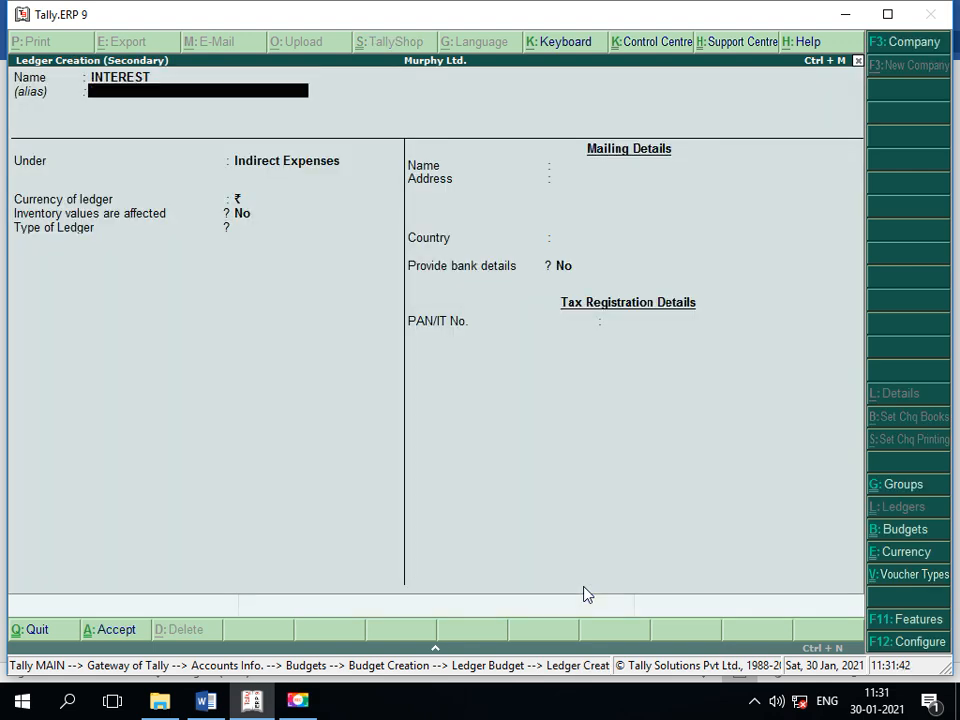
key(Return)
key(Return)
key(Return)
key(Return)
key(Return)
key(Return)
key(Return)
key(Return)
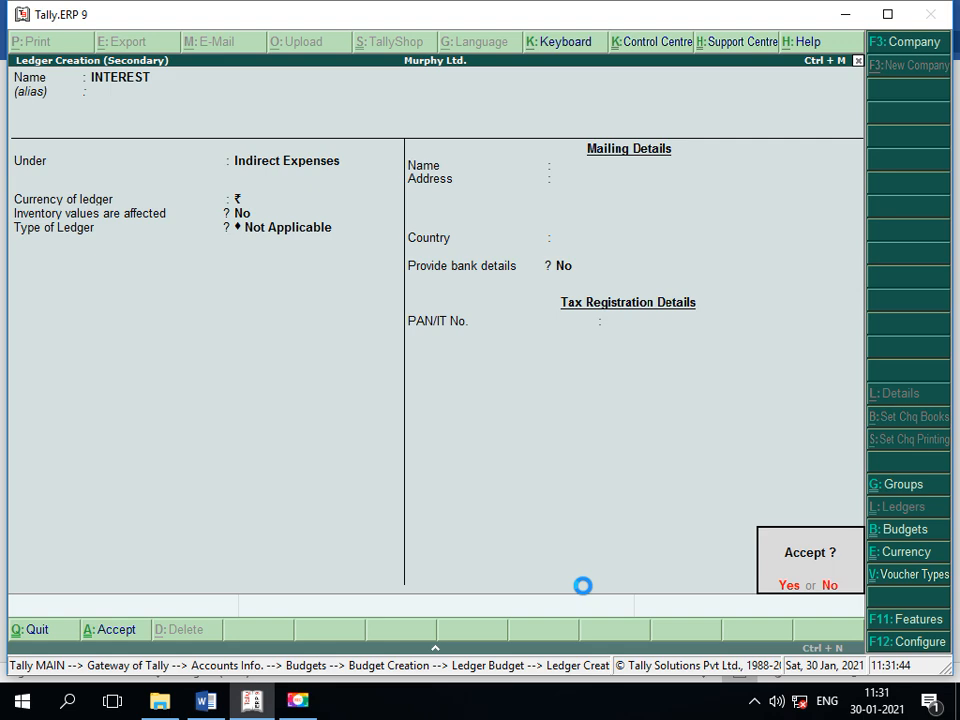
key(Return)
key(Return)
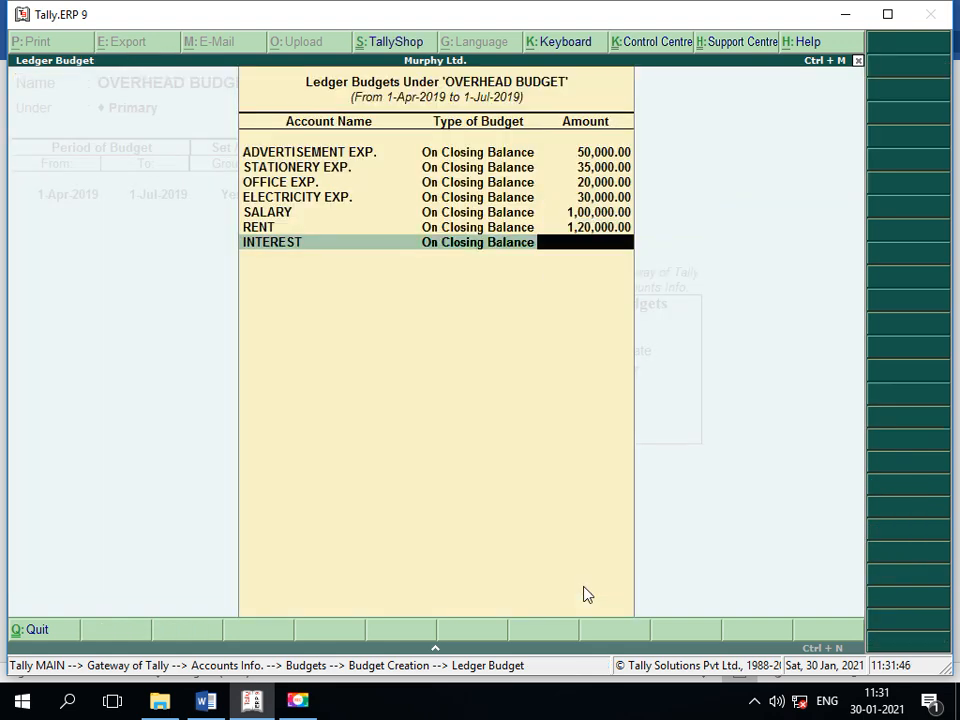
text(65,)
text(000)
key(Return)
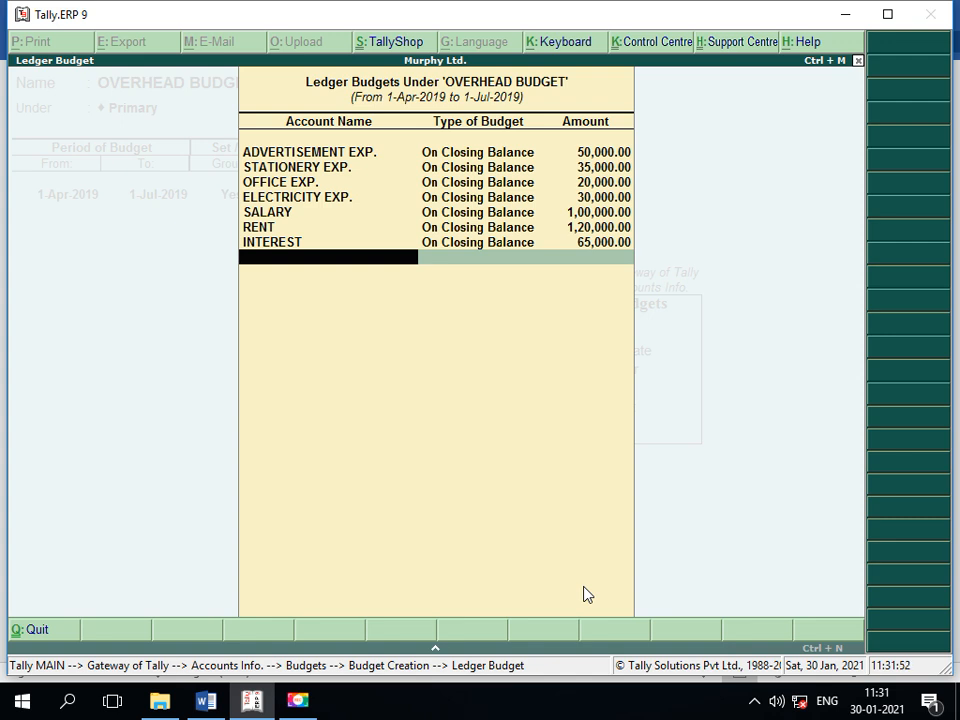
- Create the ledger REFRESHMENT EXP. under Indirect Expenses from the ledger budget, and budget it On Closing Balance at 12,000
key(alt+c)
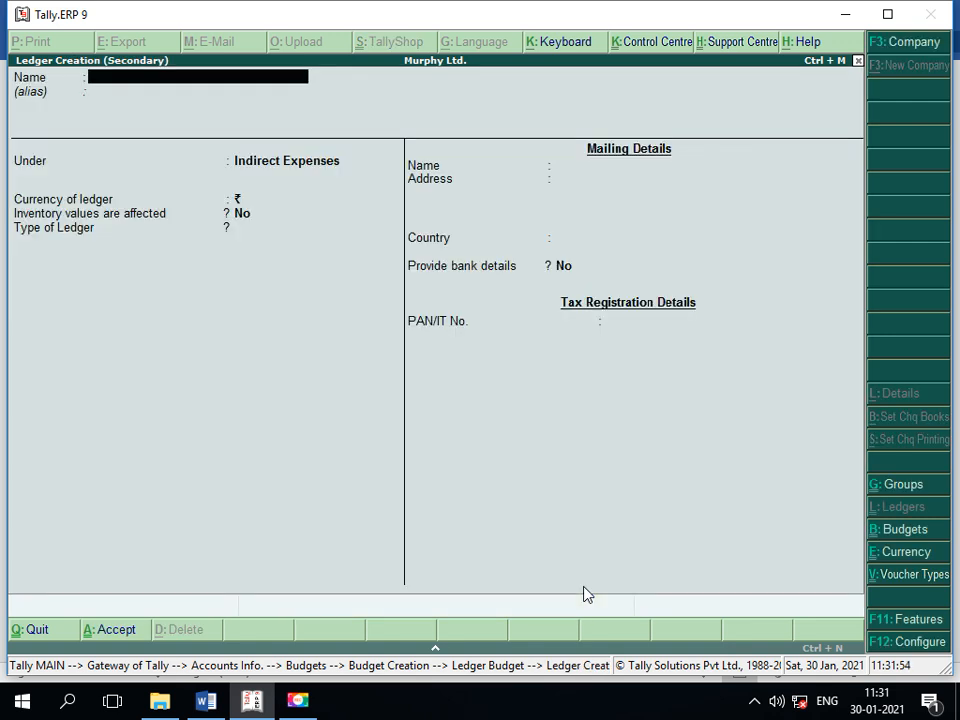
text(REFRESHMENT EXP.)
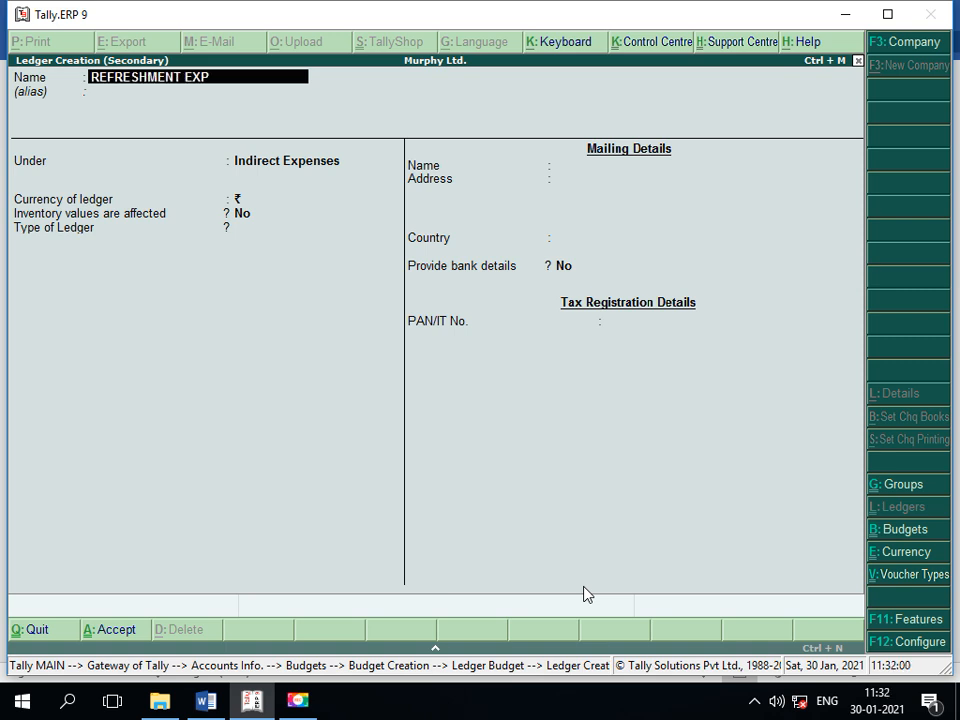
key(Return)
key(Return)
key(Return)
key(Return)
key(Return)
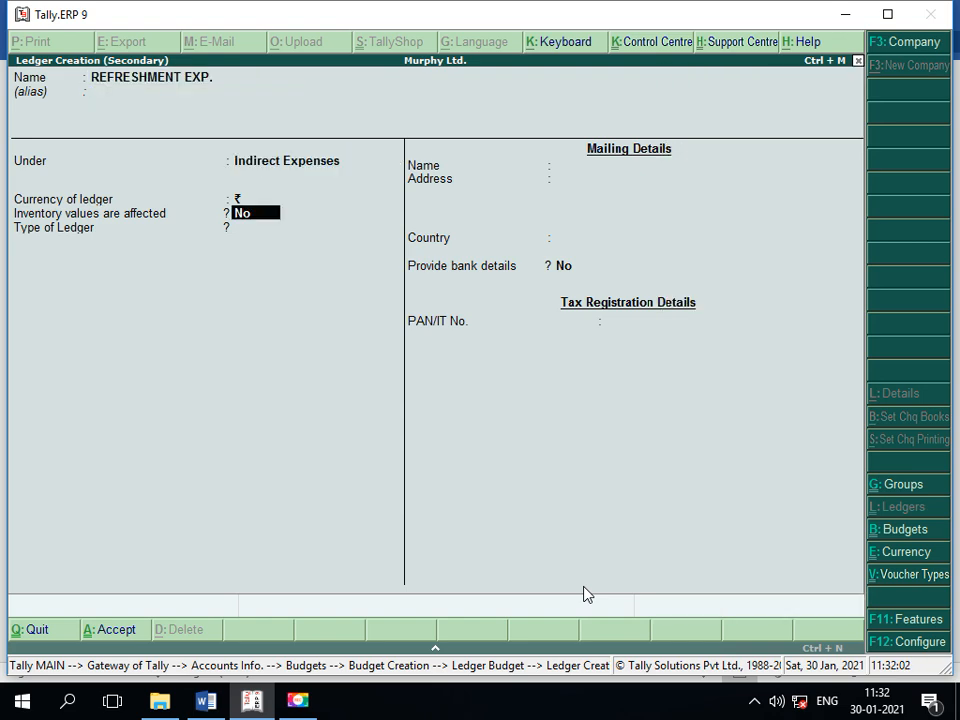
key(Return)
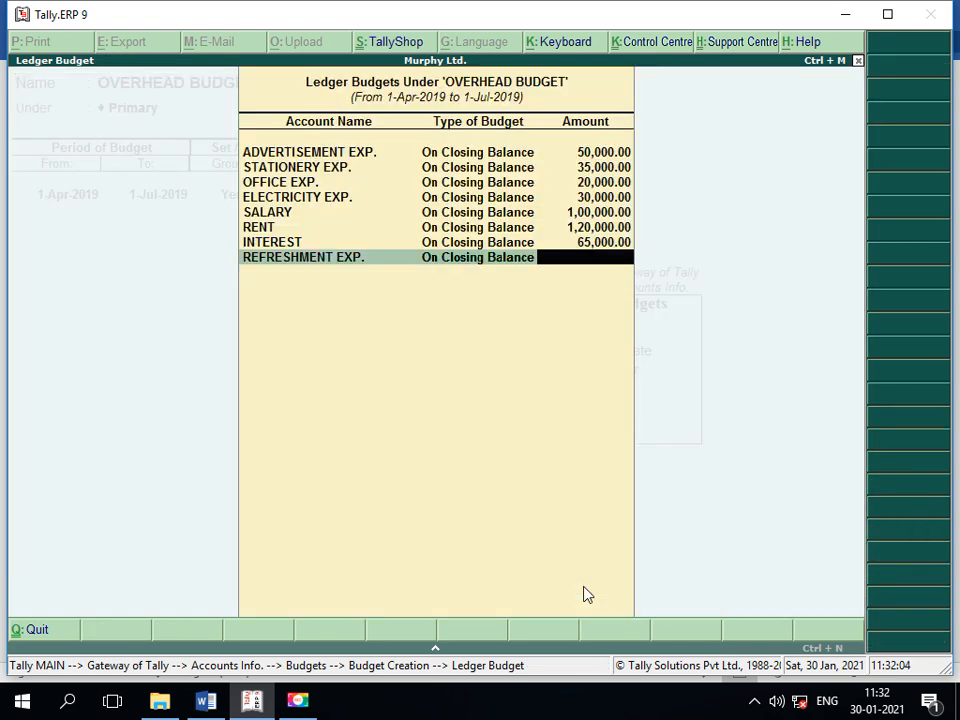
text(12000)
key(Return)
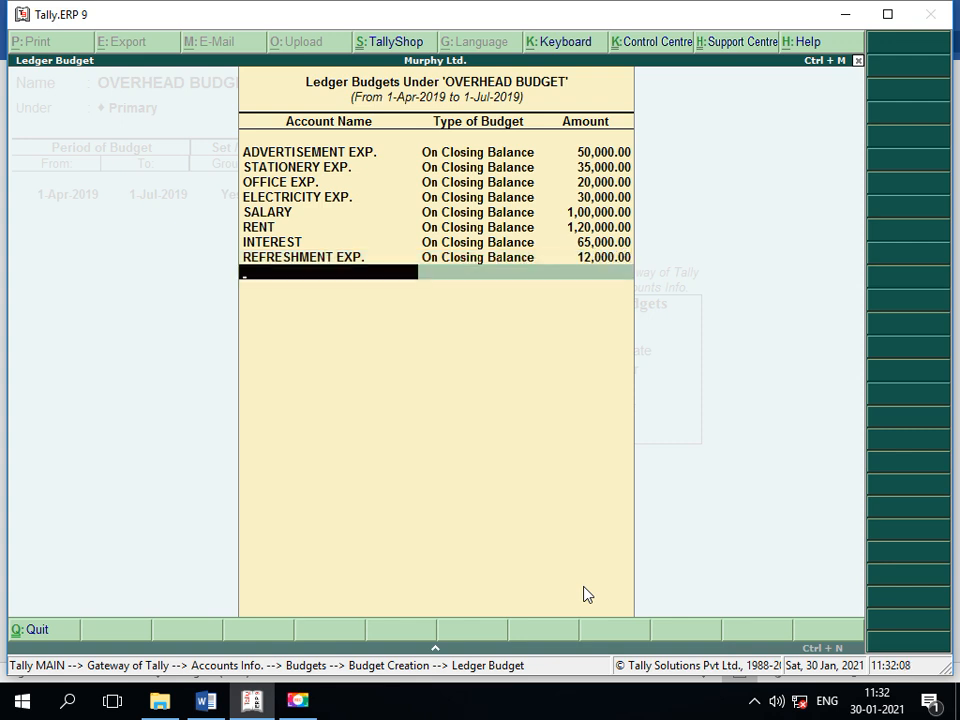
- Create the ledger POSTAGE AND TELEGRAM under Indirect Expenses from the ledger budget, and budget it On Closing Balance at 80,000
key(alt+c)
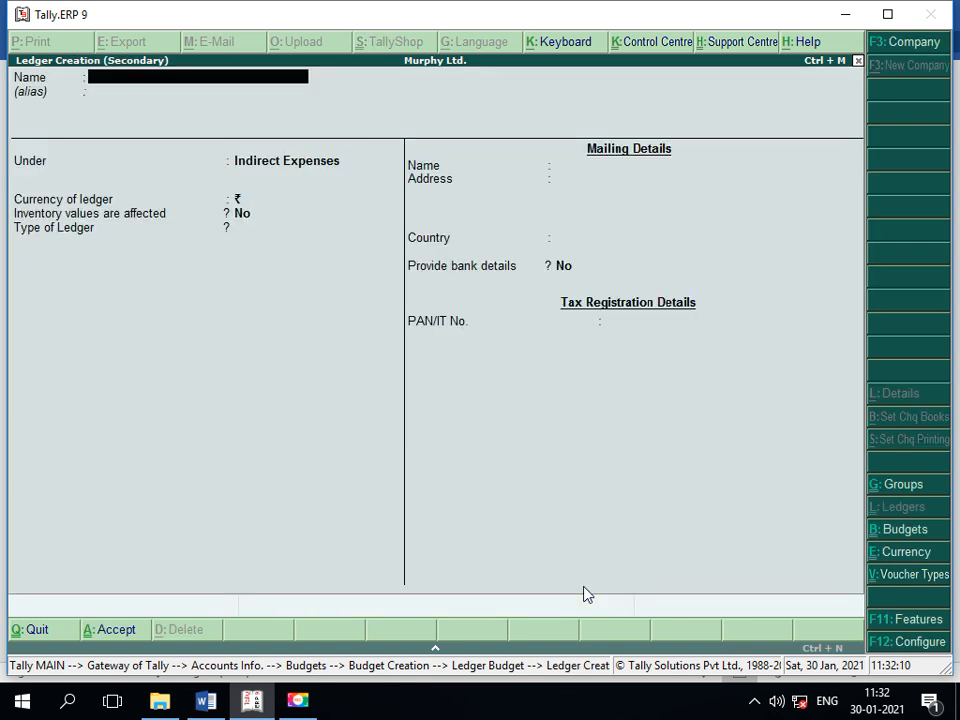
text(POSTAGE AND TELEGRAM)
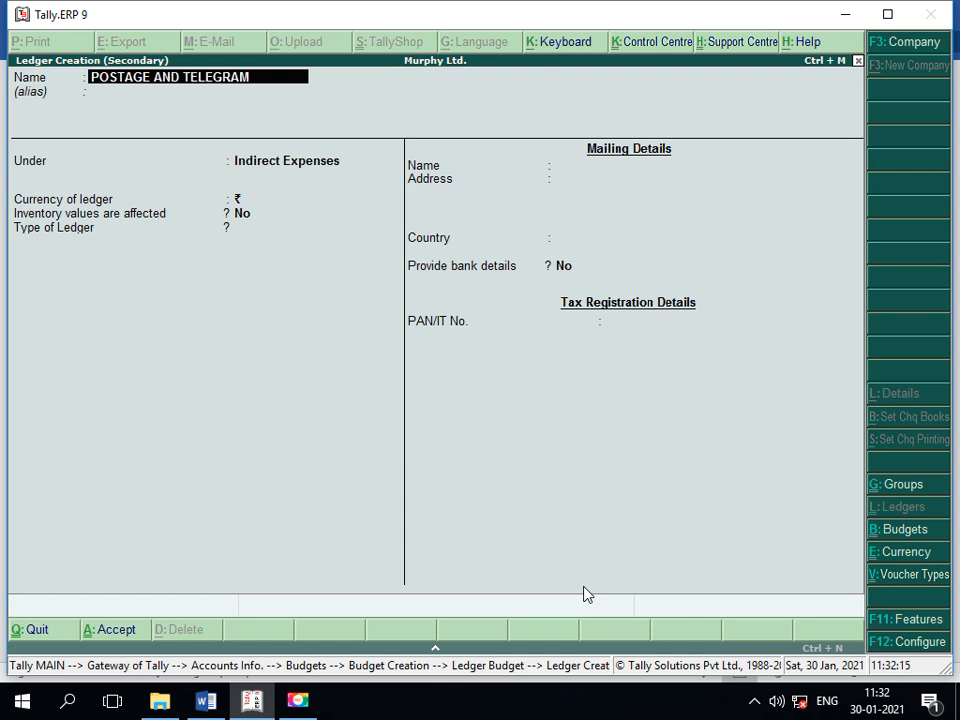
key(Return)
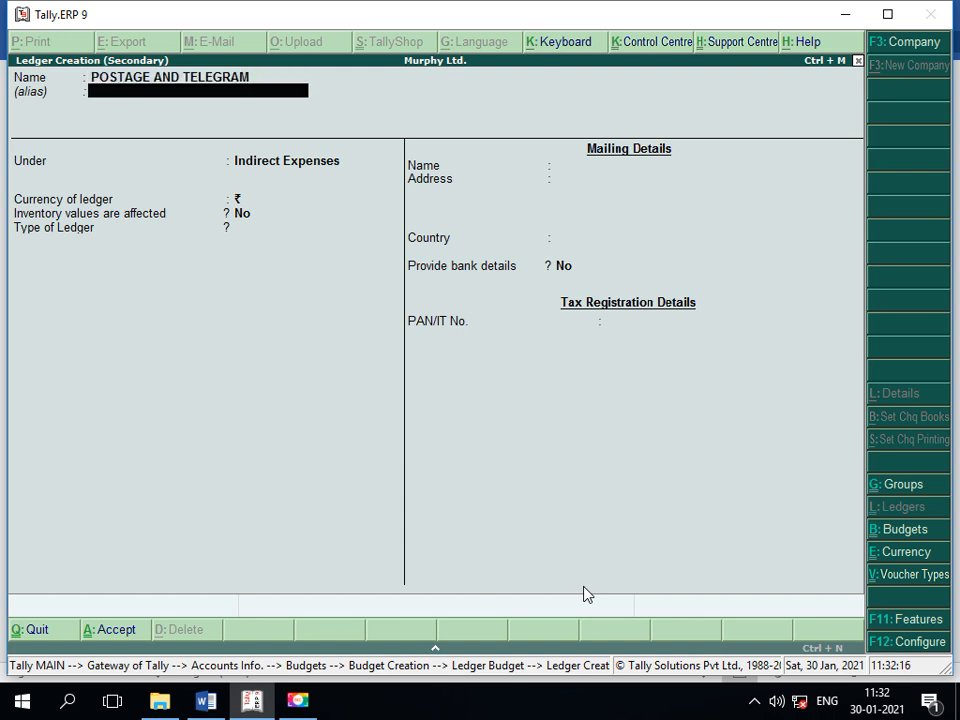
key(Return)
key(Return)
key(Return)
key(Return)
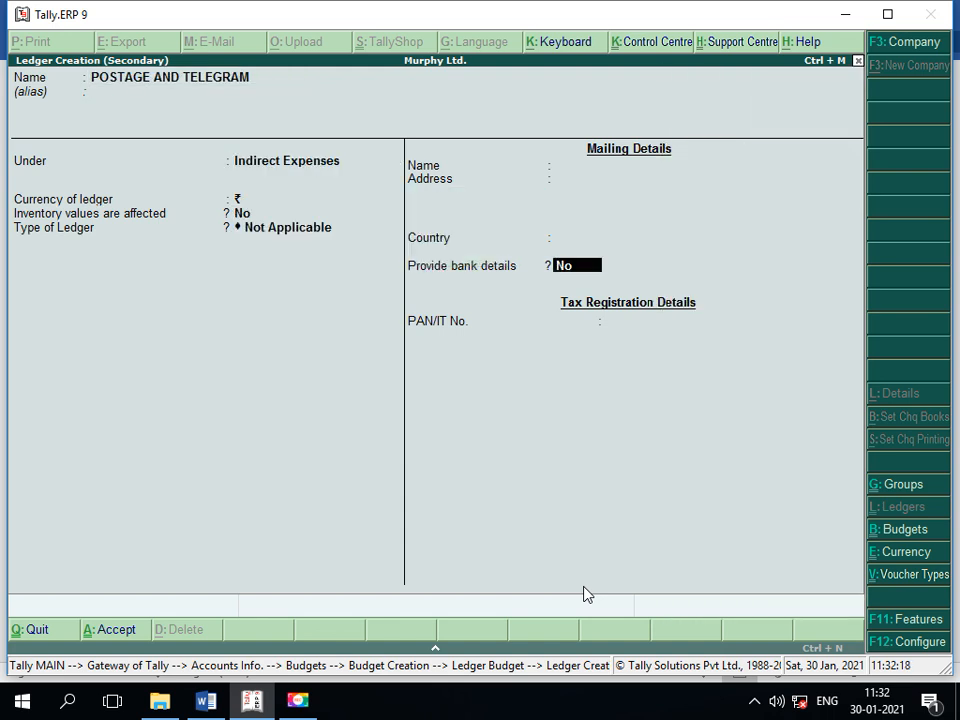
key(Return)
key(Return)
key(Return)
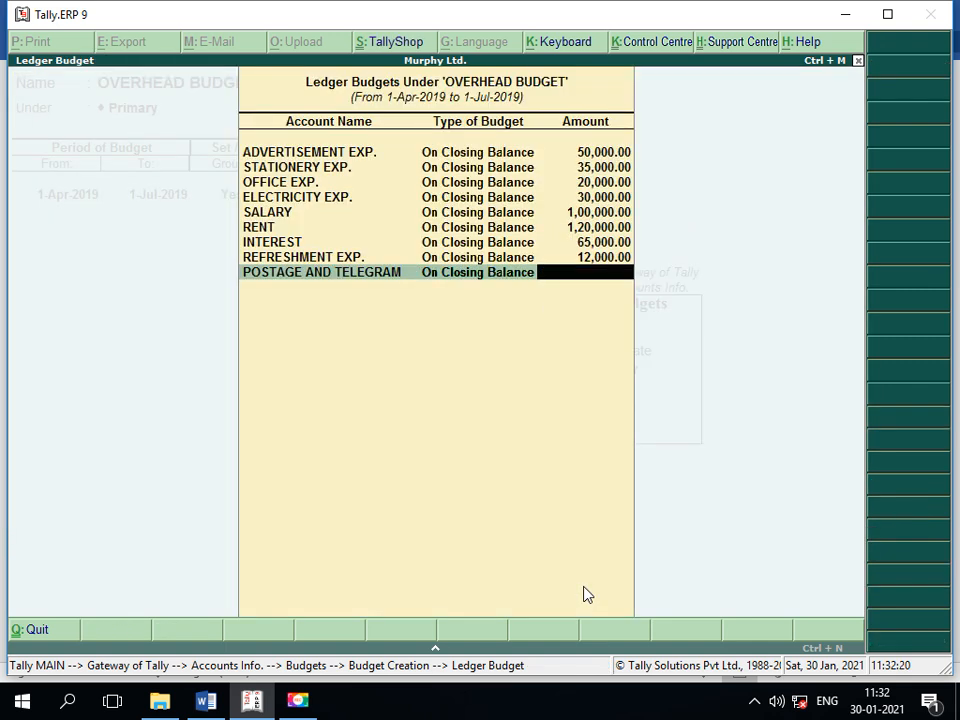
text(80000)
key(Return)
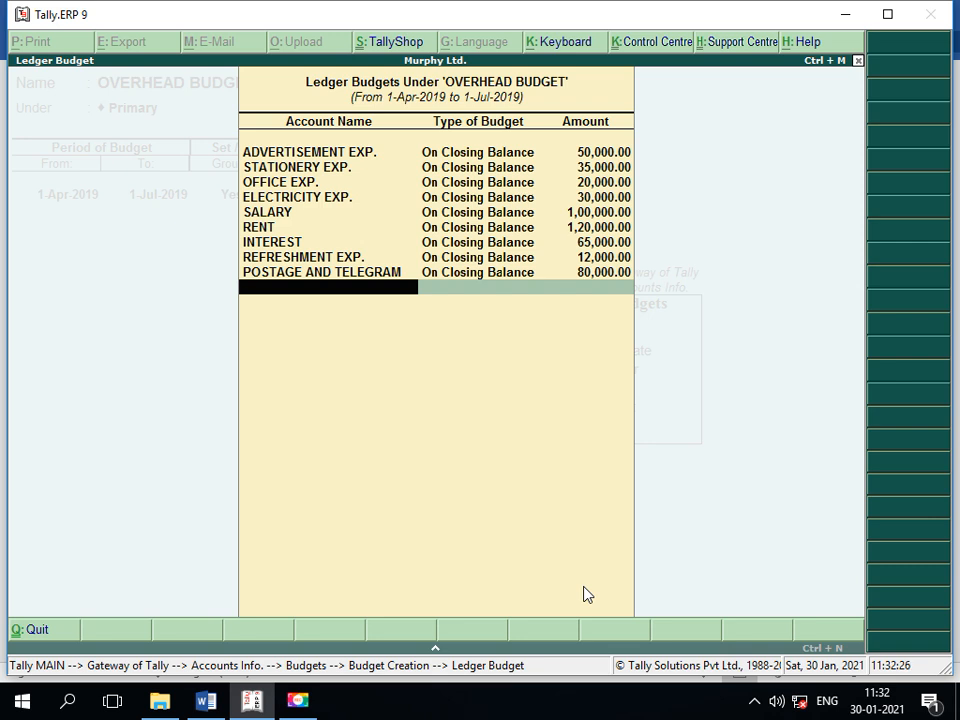
- Create the ledger REPAIRING EXP. under Indirect Expenses from the ledger budget, and budget it On Closing Balance at 30,000
key(alt+c)
text(R)
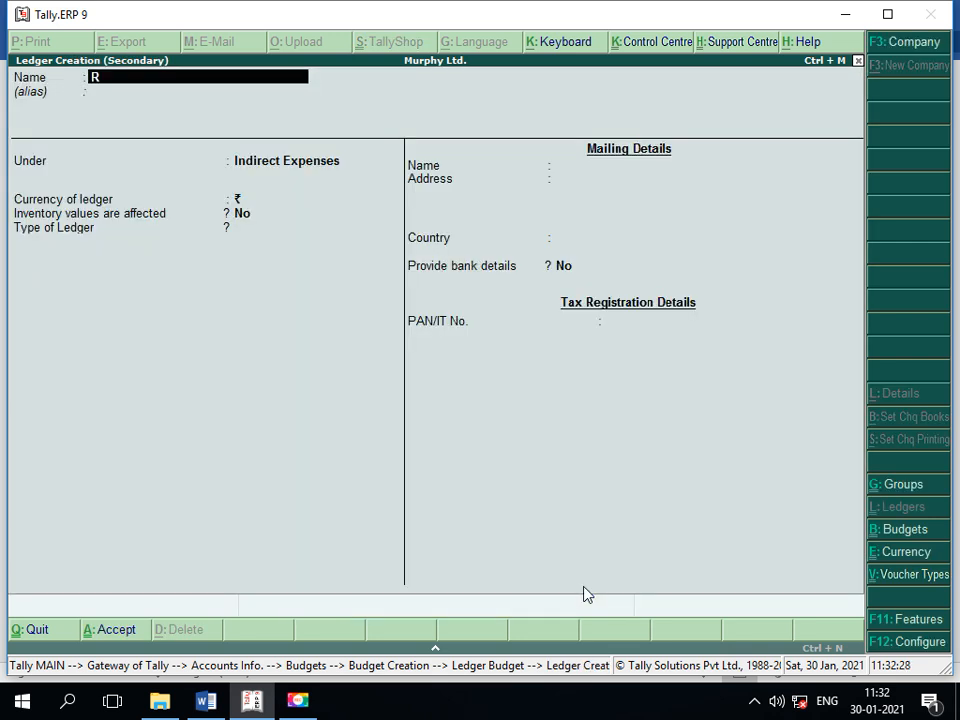
text(EPAIRING EXP.)
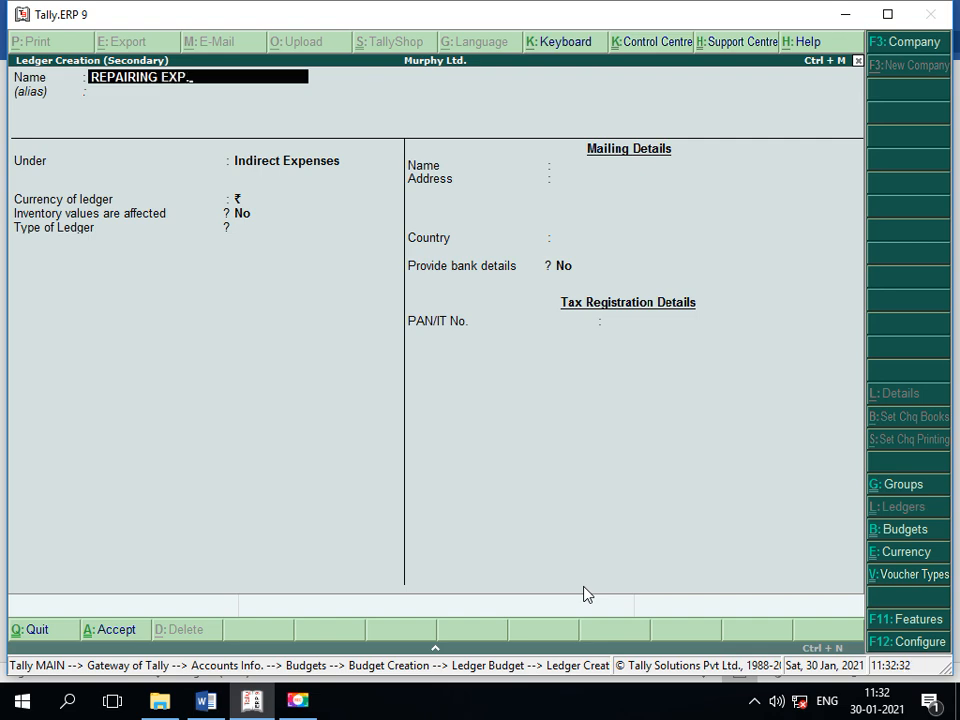
key(Return)
key(Return)
key(Return)
key(Return)
key(Return)
key(Return)
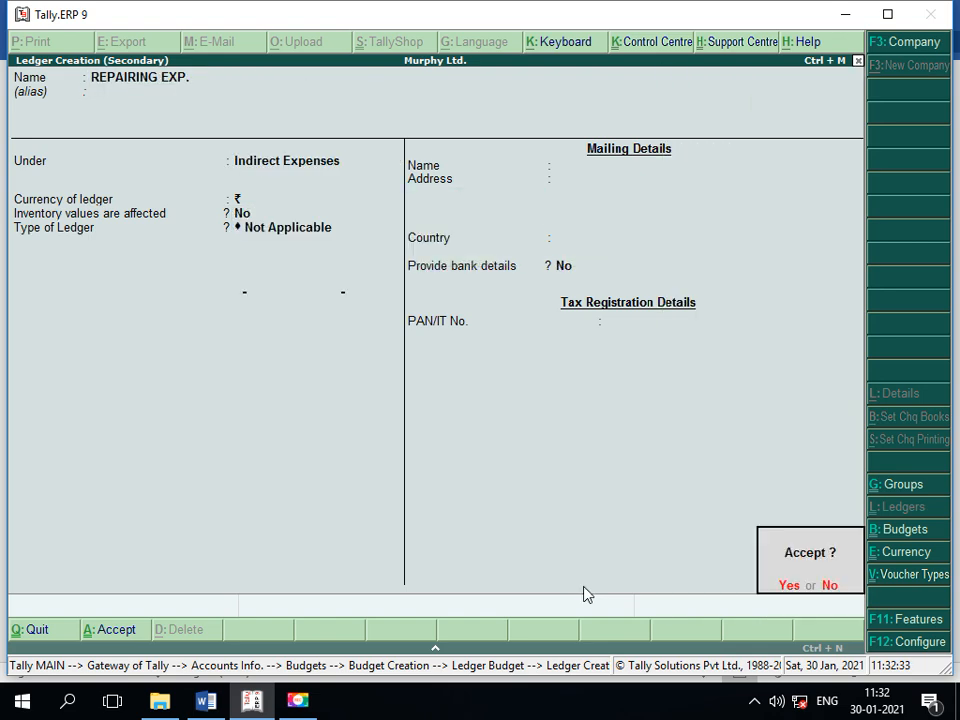
key(Return)
key(Return)
text(30000)
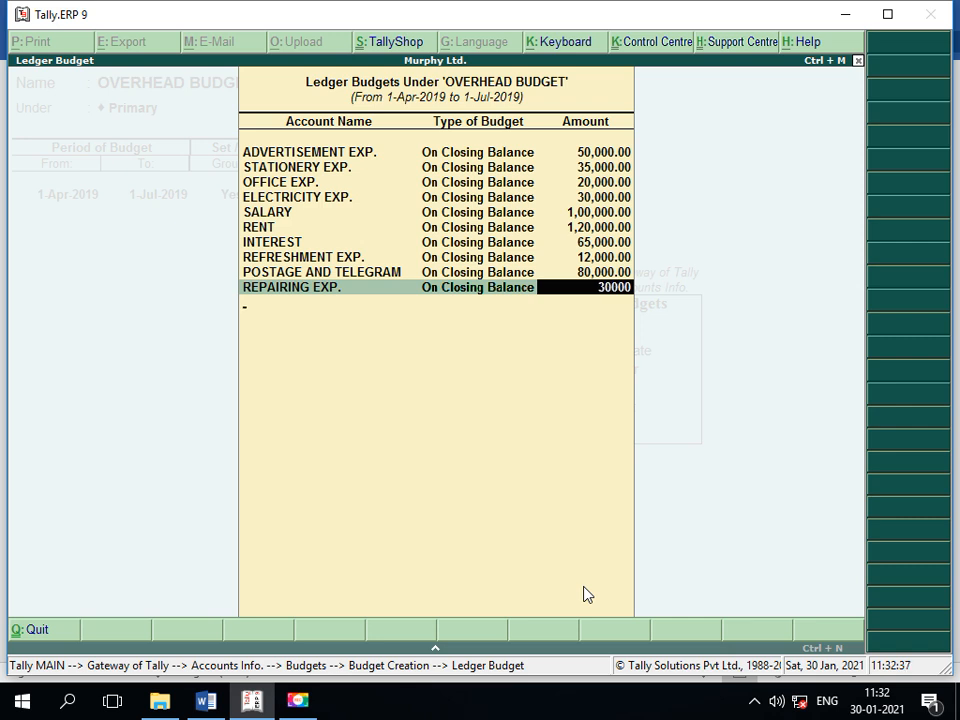
key(Return)
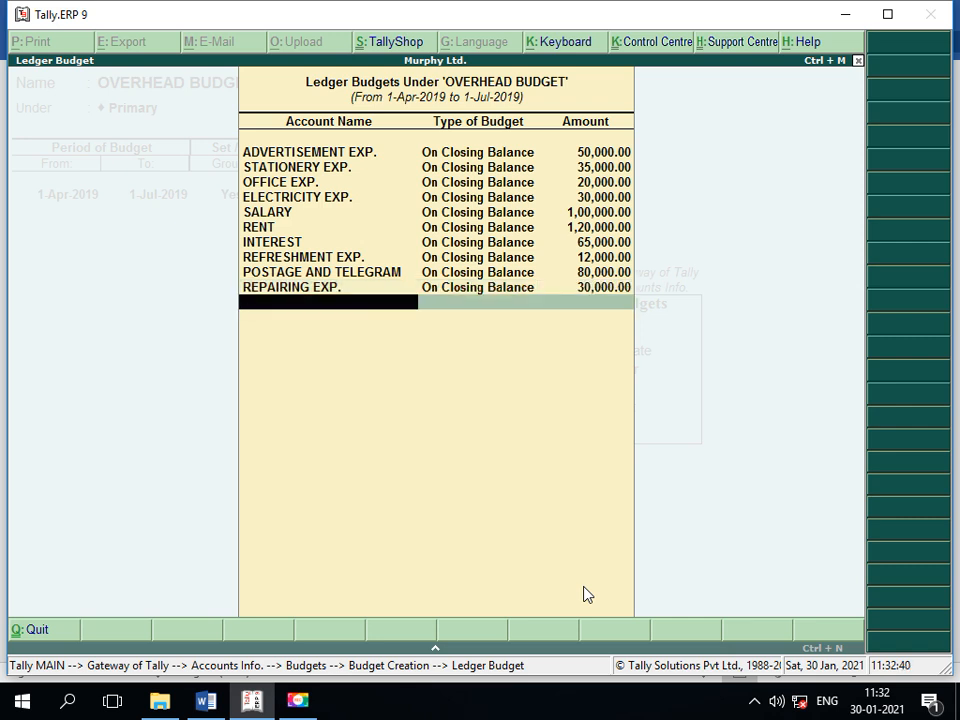
- Create the ledger SUNDRY EXP. under Indirect Expenses from the ledger budget, and budget it On Closing Balance at 20,000
key(alt+c)
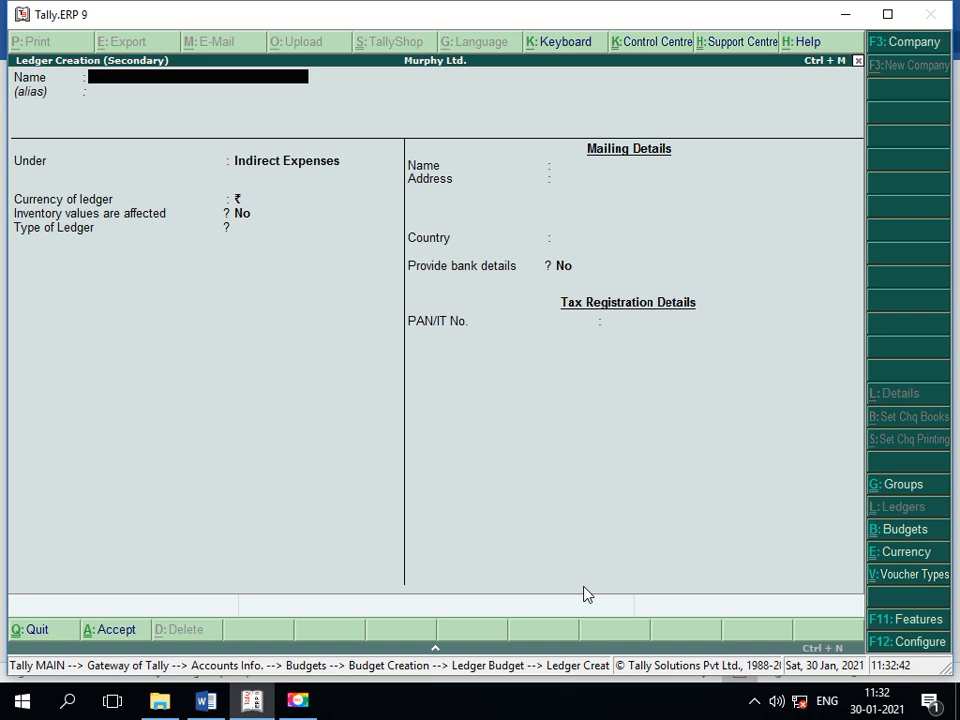
text(SUNDRY EXP.)
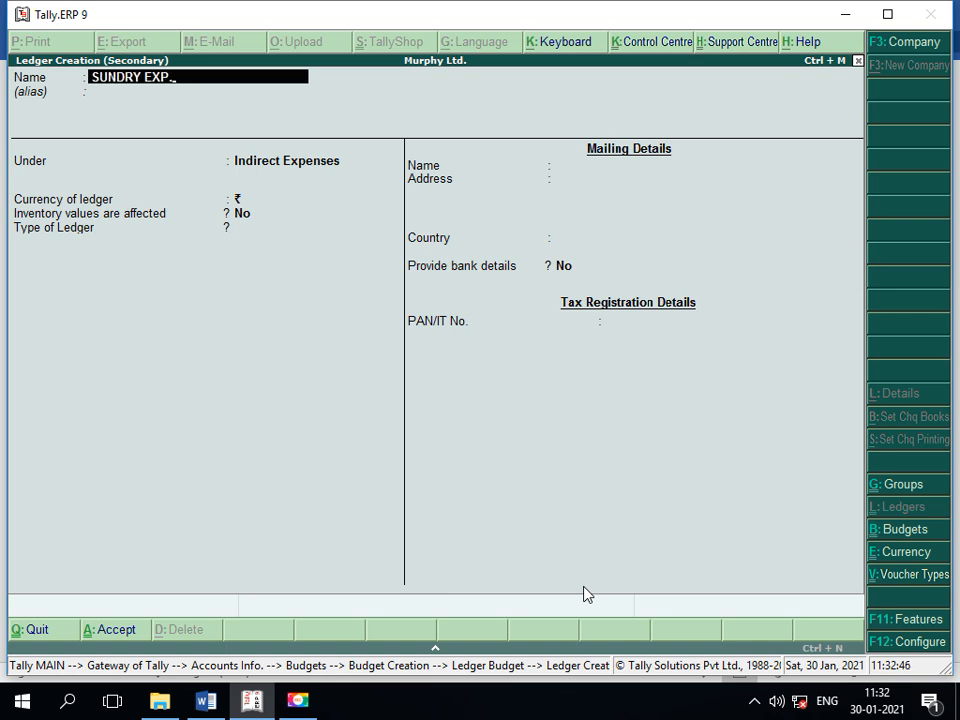
key(Return)
key(Return)
key(Return)
key(Return)
key(Return)
key(Return)
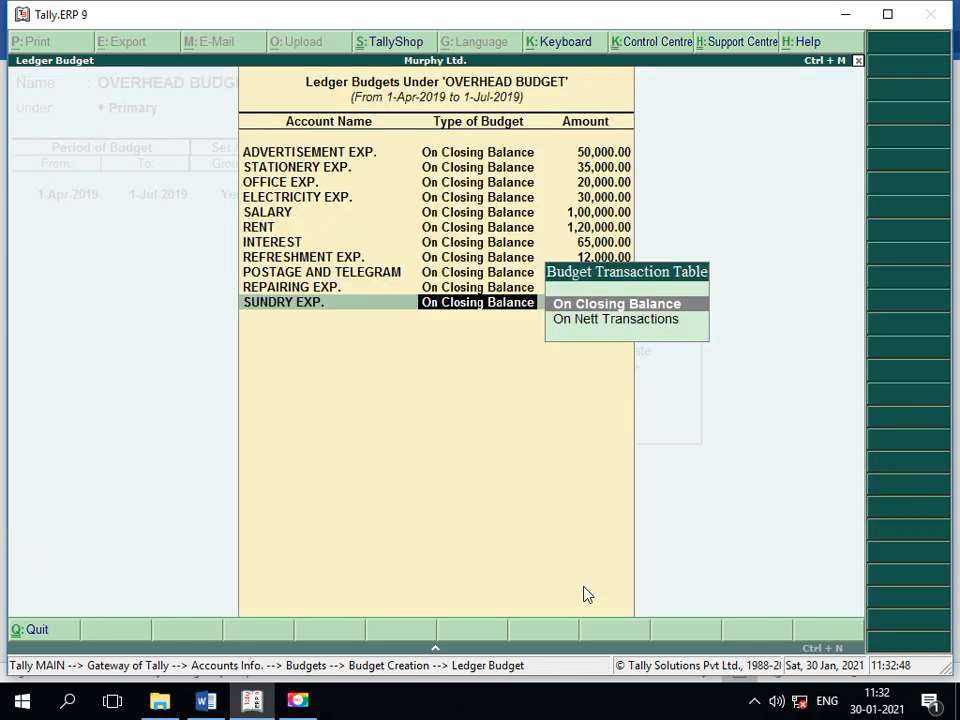
key(Return)
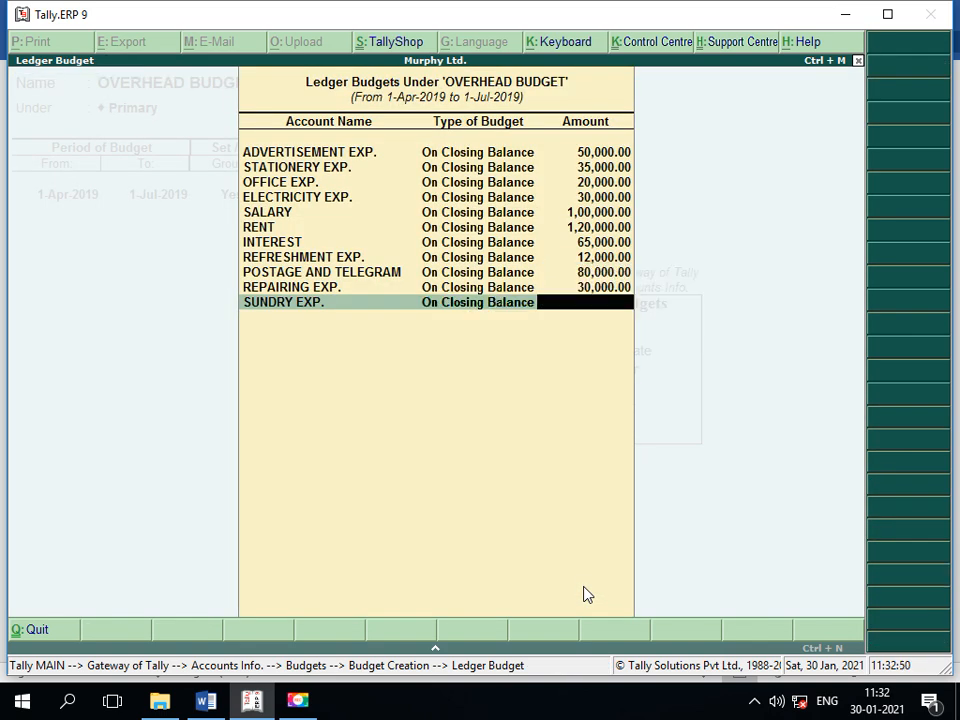
text(20000)
key(Return)
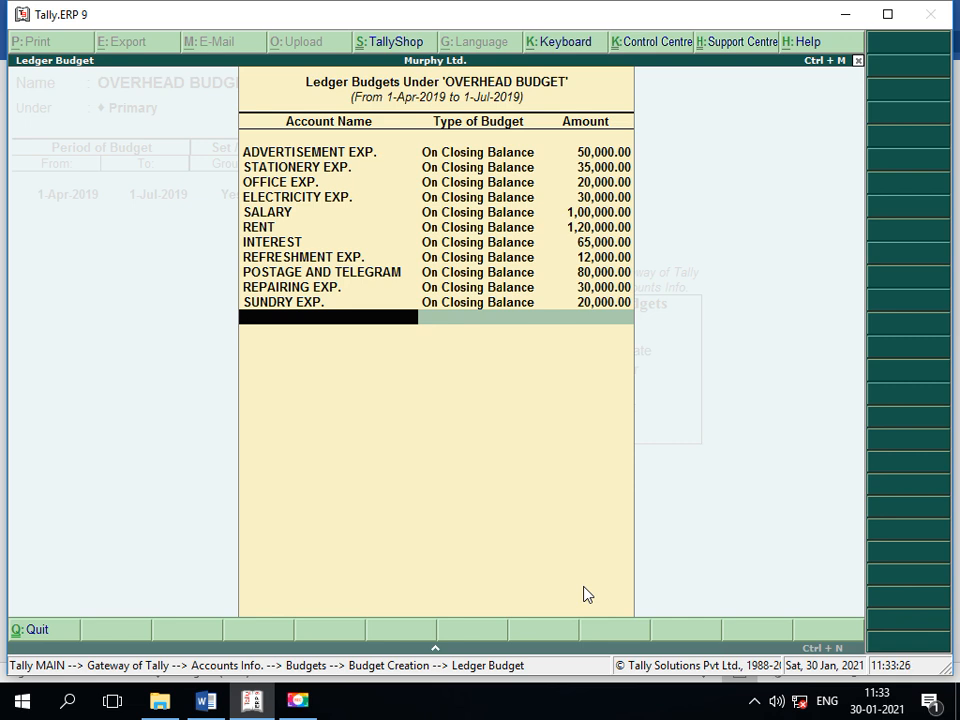
- Finish the ledger budgets, save OVERHEAD BUDGET and leave budget creation for Accounts Info
key(Return)
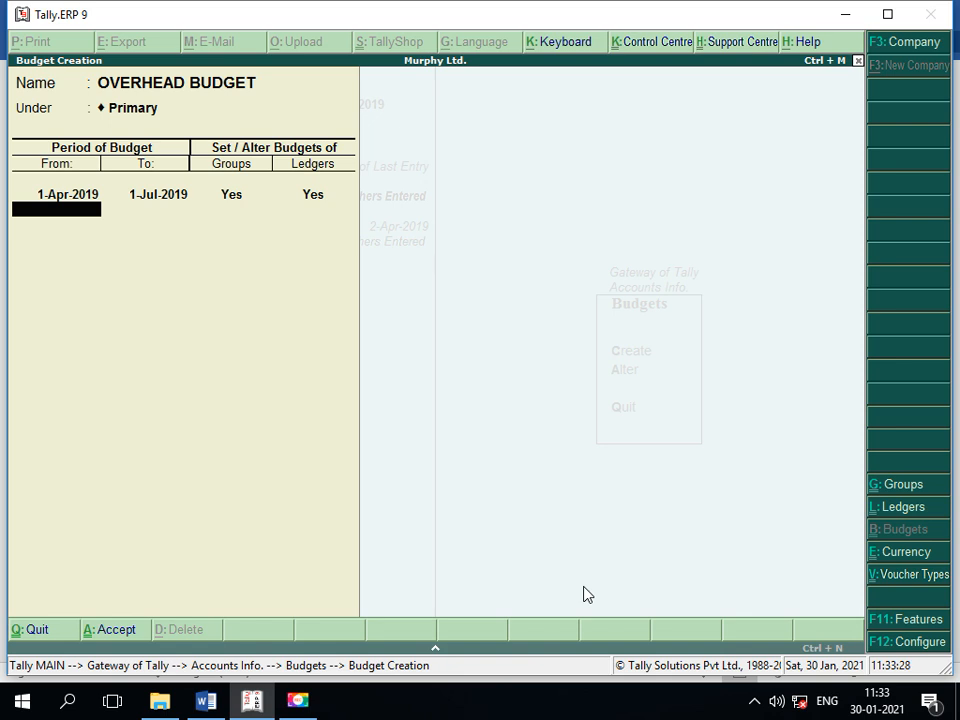
key(Return)
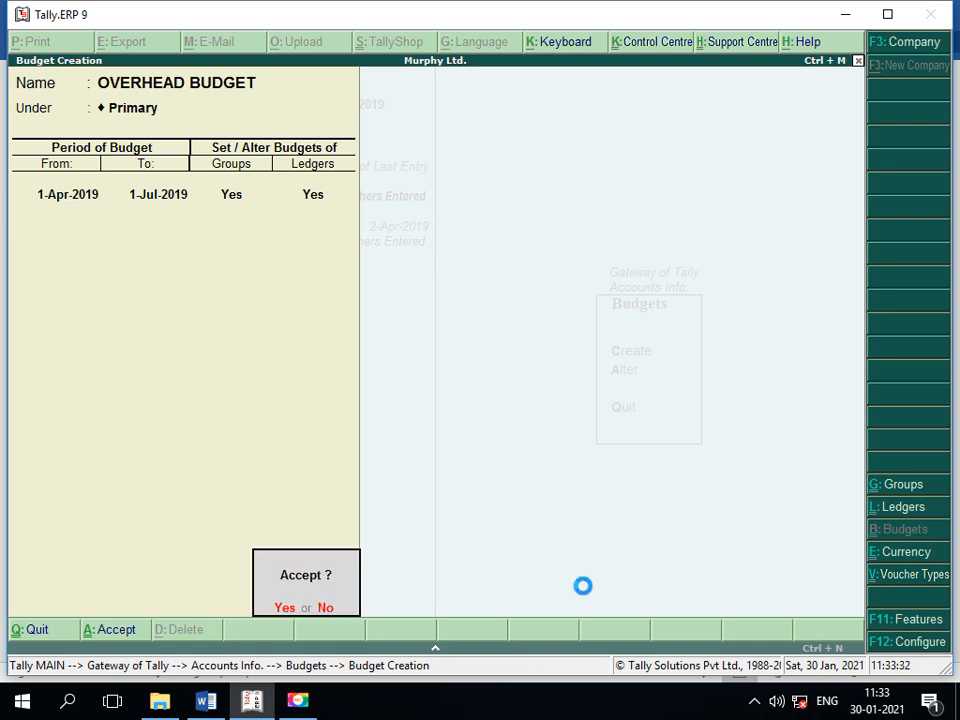
key(Return)
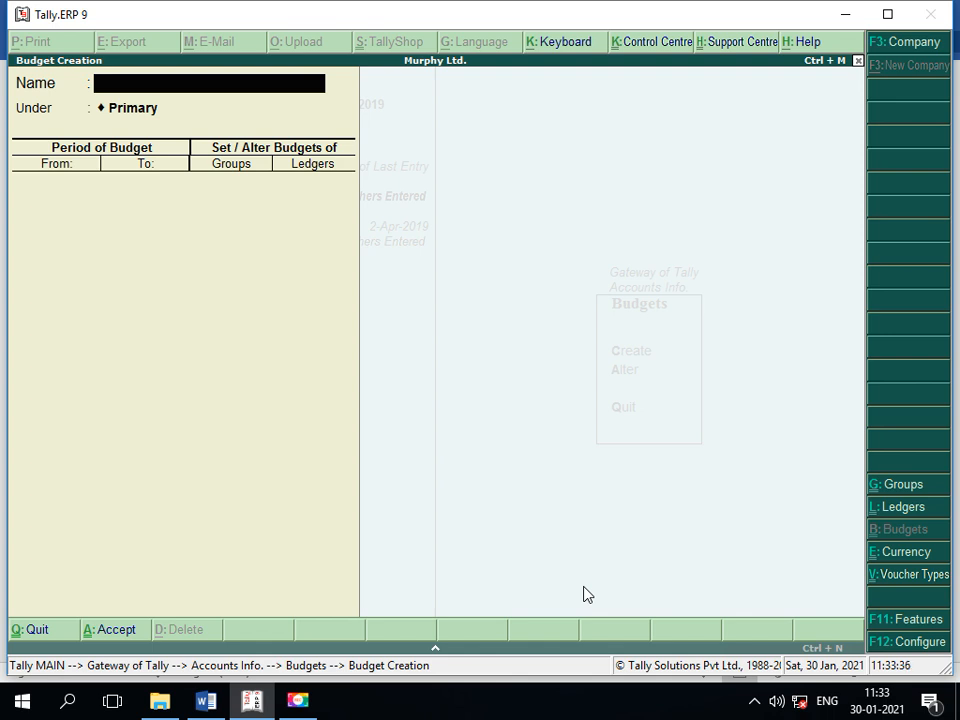
key(Escape)
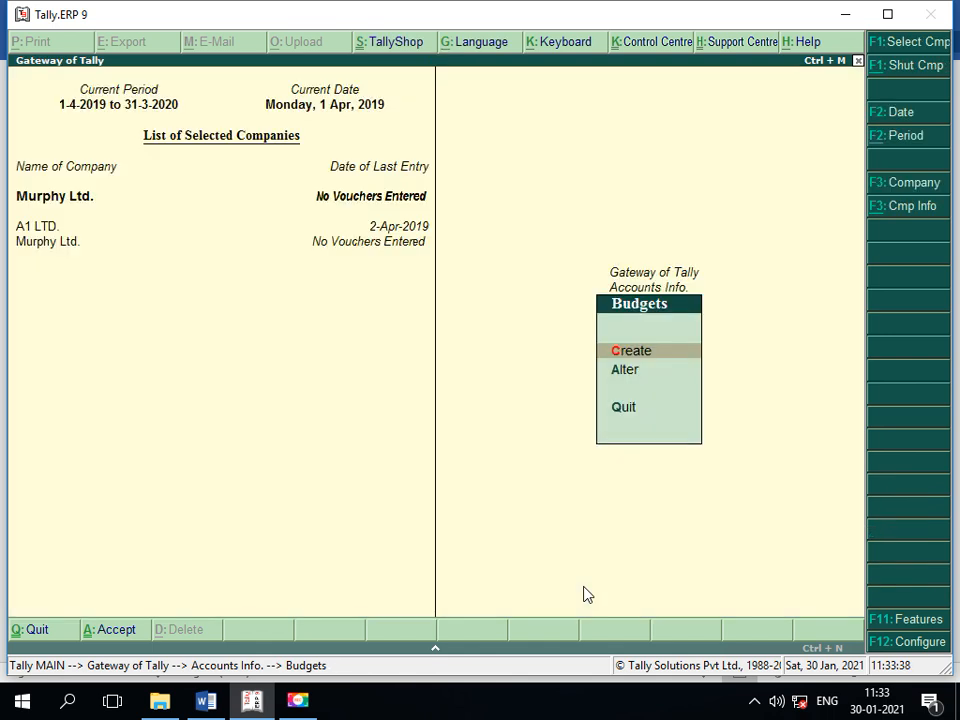
key(Escape)
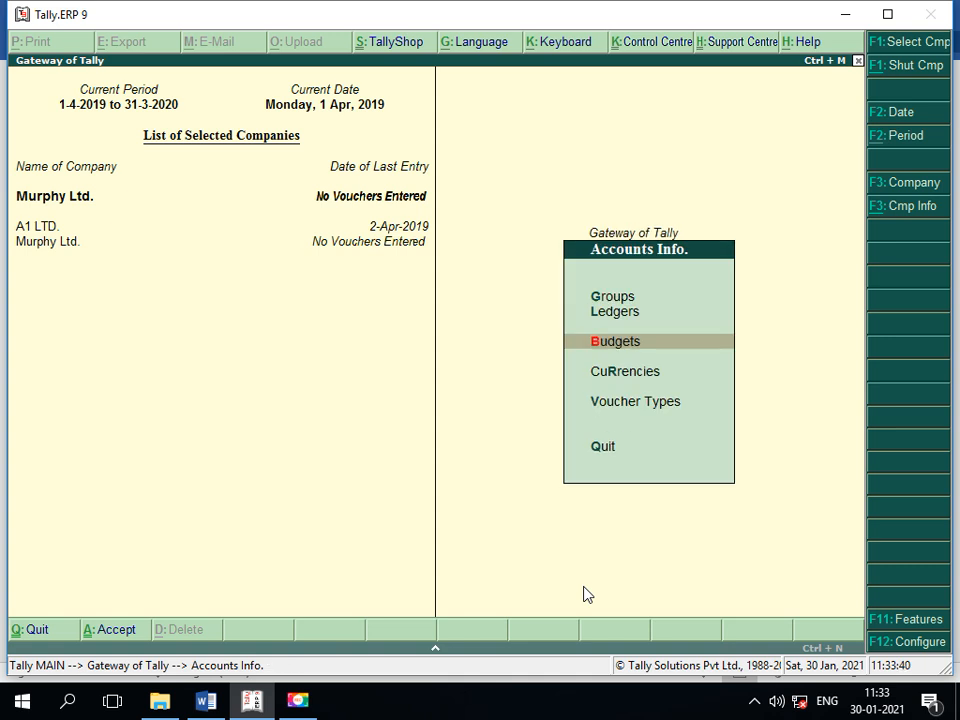
key(Return)
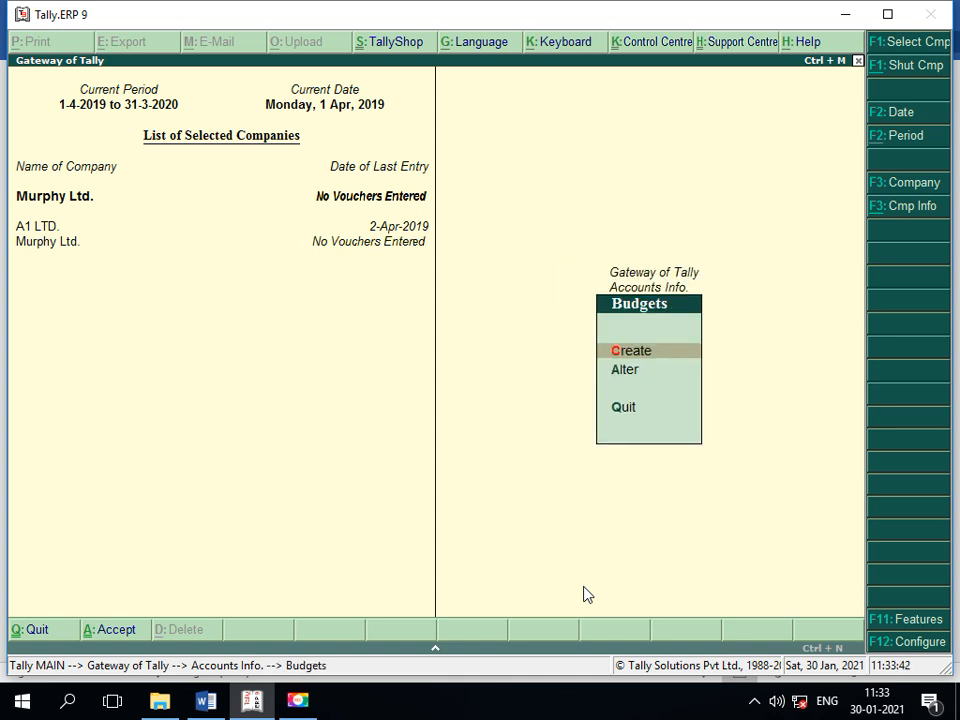
key(Down)
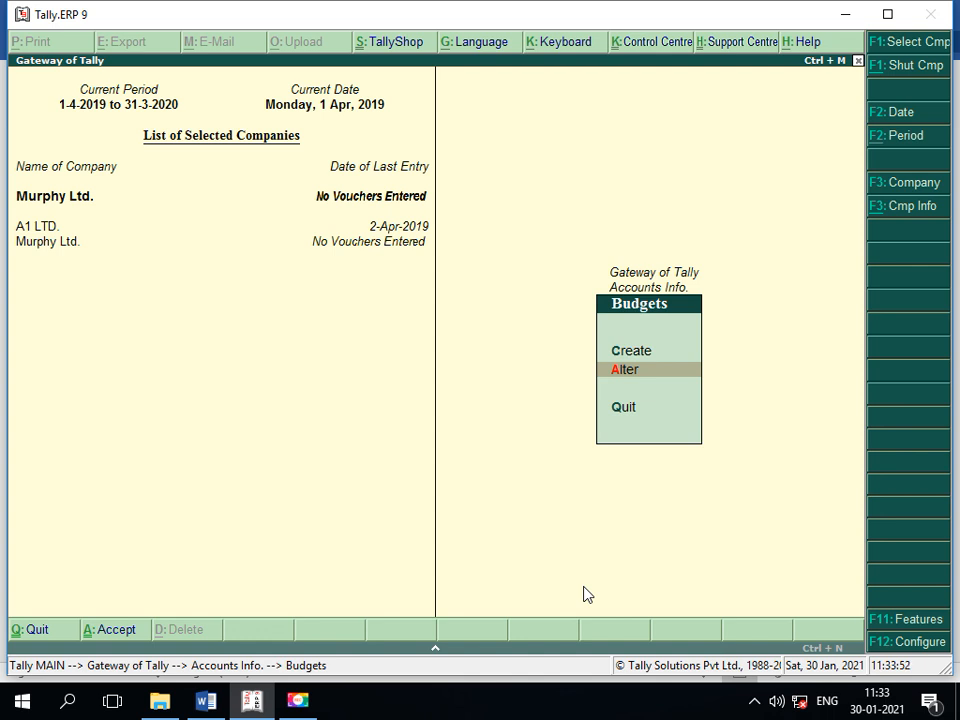
key(Escape)
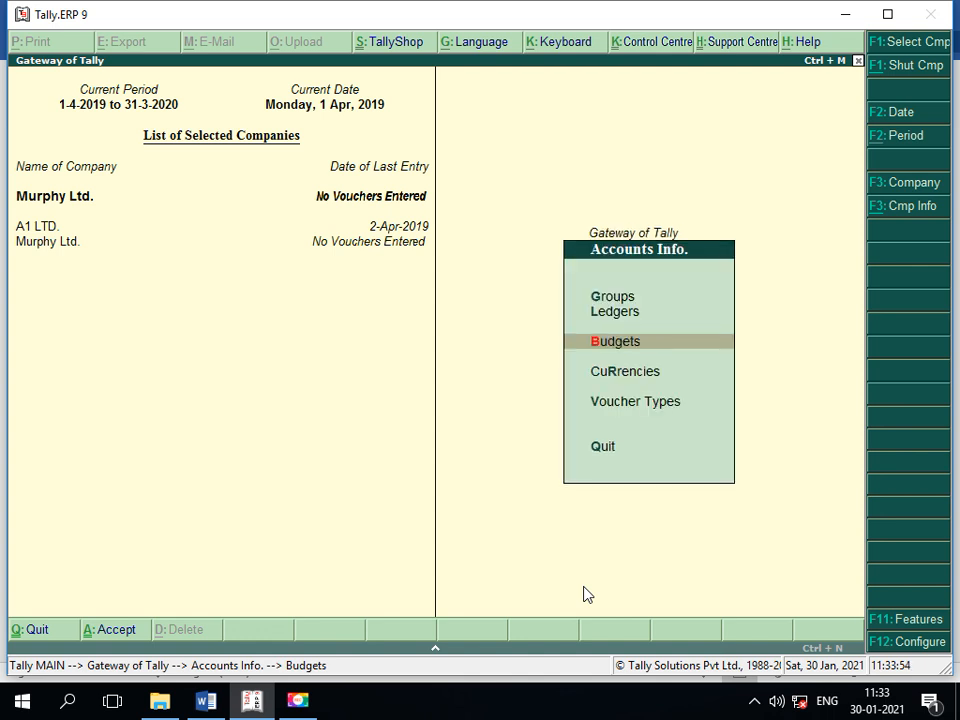
- Return to the Gateway of Tally, switch to the Word practice document and examine the second amount column of the expense table
key(Escape)
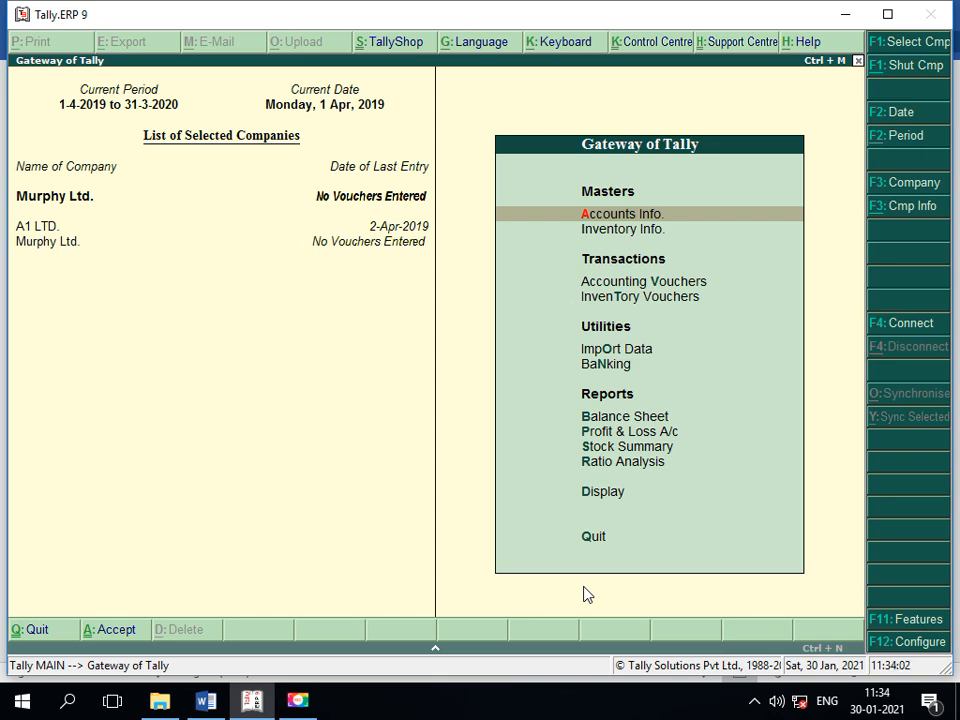
key(alt+Tab)
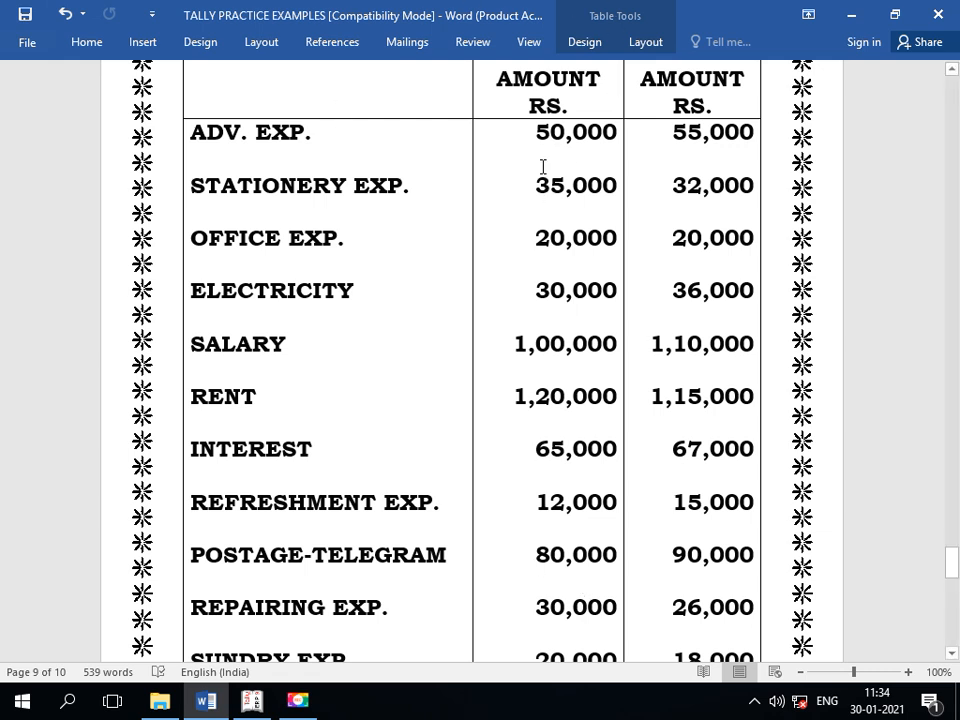
click(709, 158)
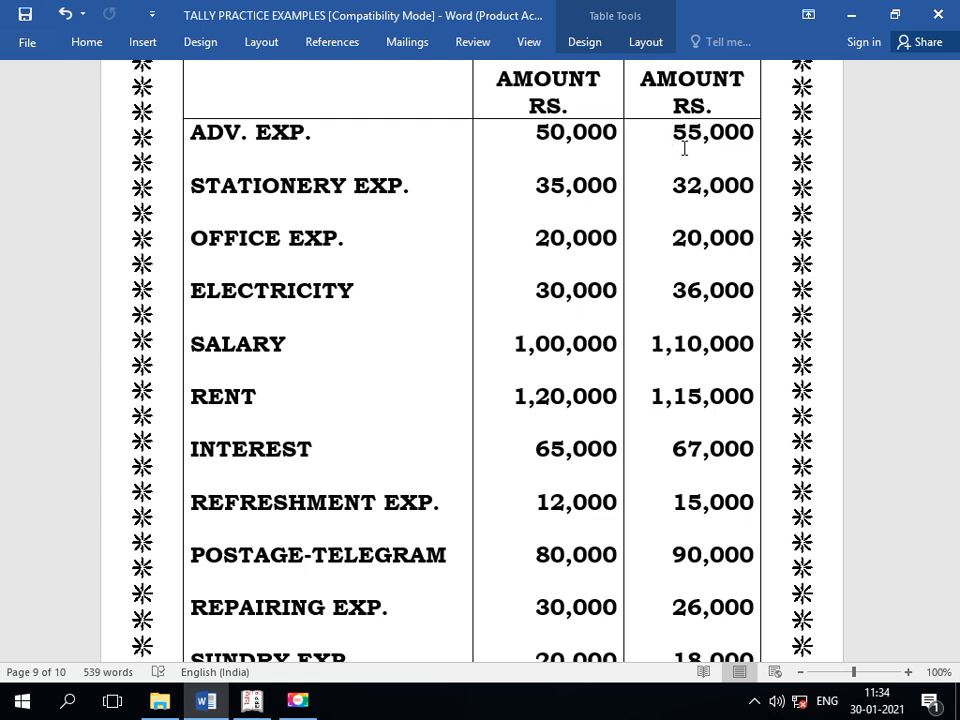
- Switch back to Tally.ERP 9 and start a payment voucher with Cash as the account
key(alt+Tab)
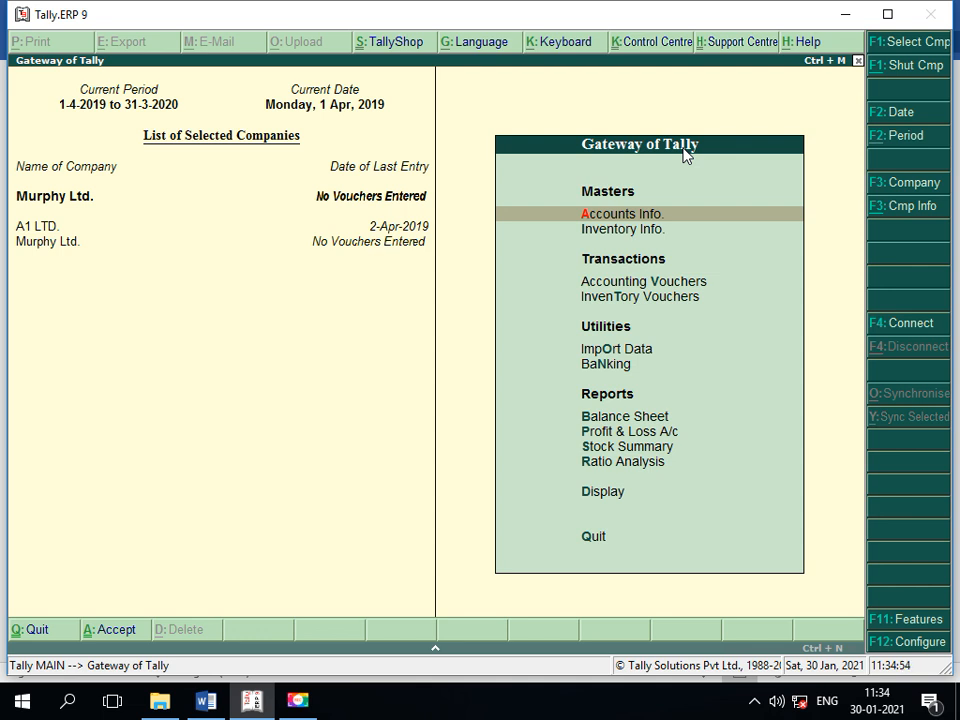
key(v)
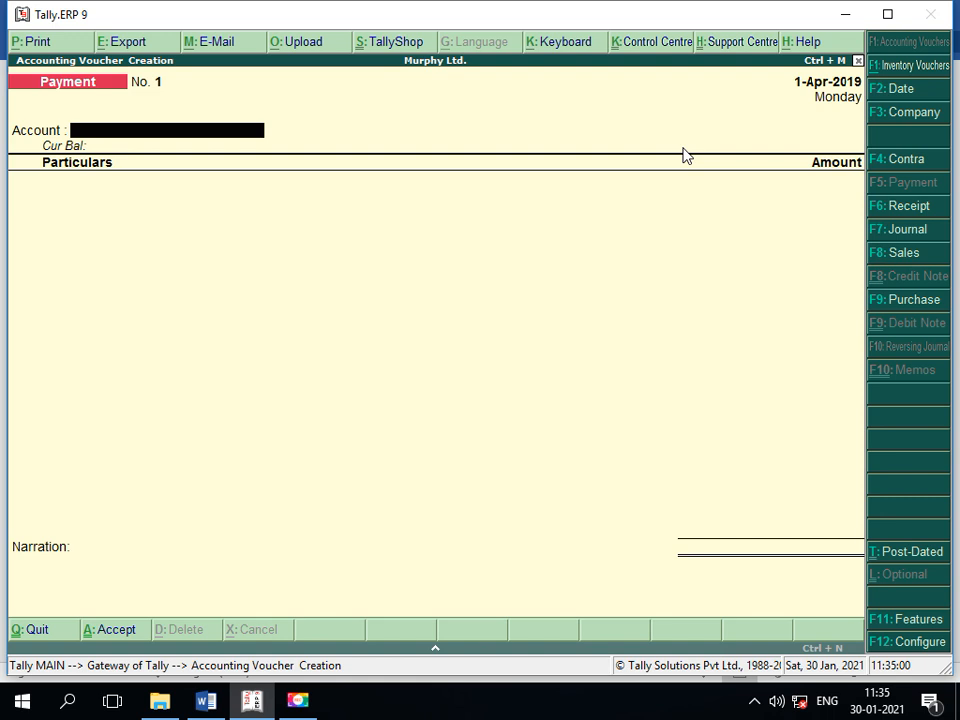
key(space)
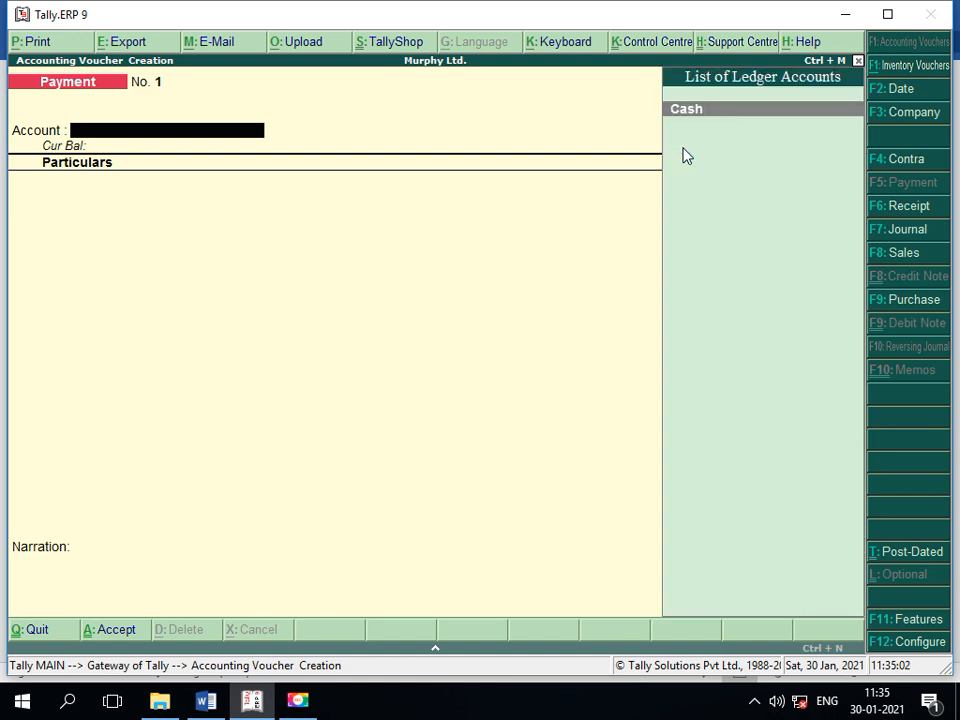
key(Return)
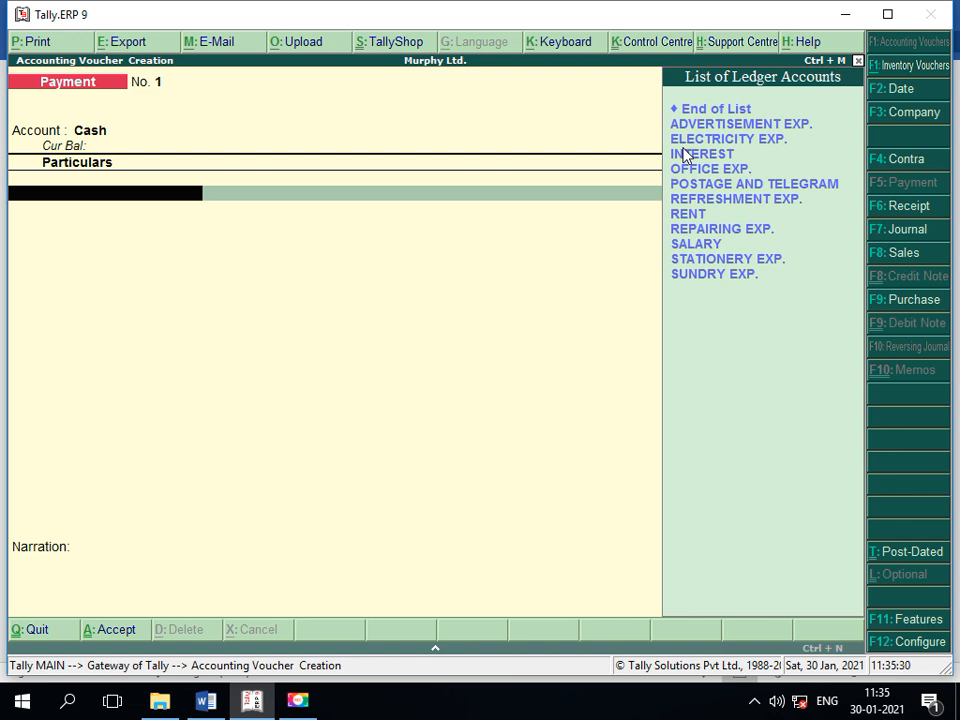
- Enter ADVERTISEMENT EXP. as the first particular of the payment voucher with an amount of 55,000
key(Down)
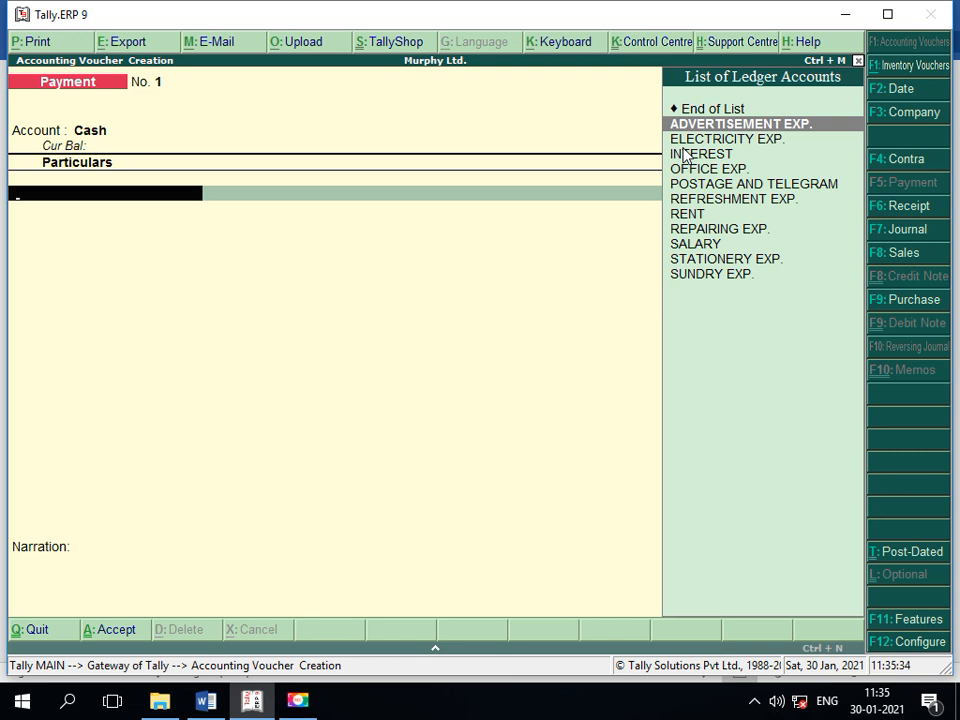
key(Return)
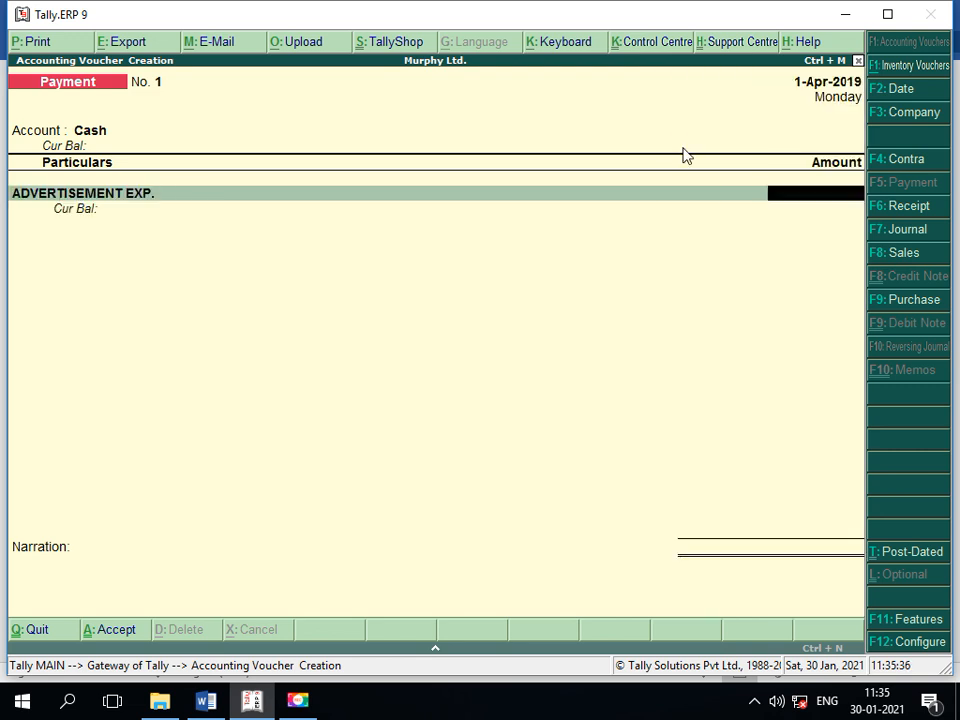
text(55000)
key(Return)
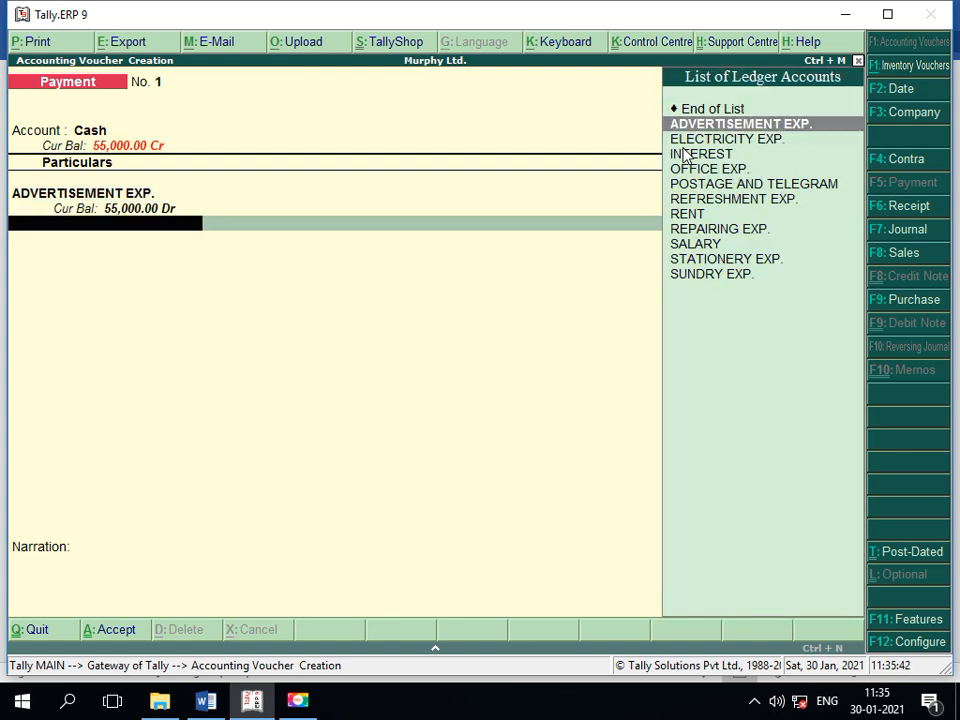
- Add STATIONERY EXP. to the payment voucher with an amount of 32,000
key(Down)
key(Down)
key(Down)
key(Down)
key(Down)
key(Down)
key(Down)
key(Down)
key(Down)
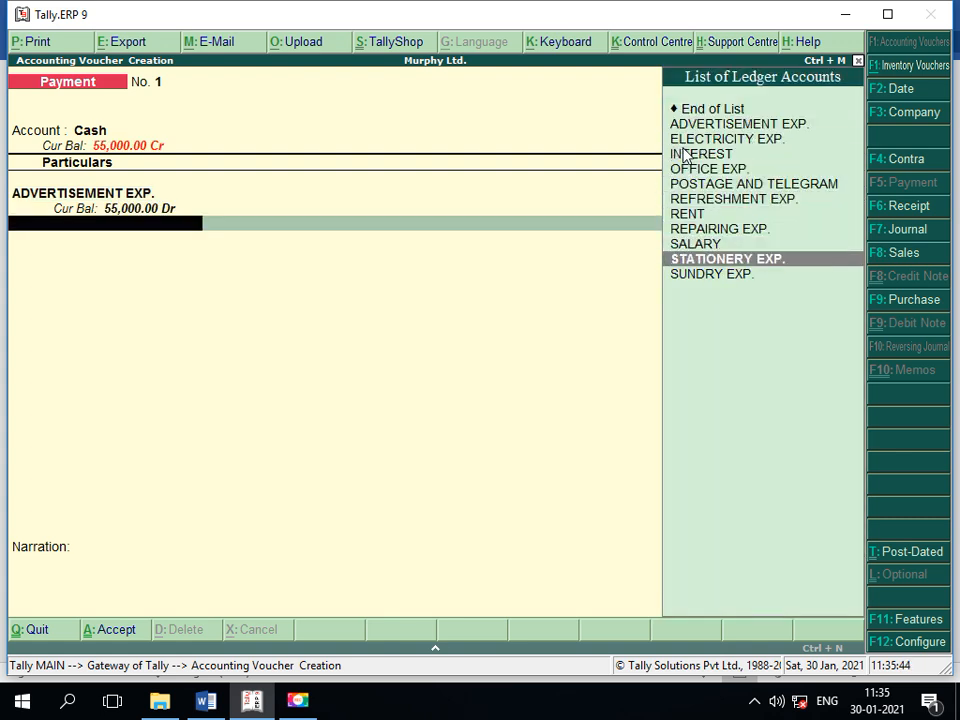
key(Return)
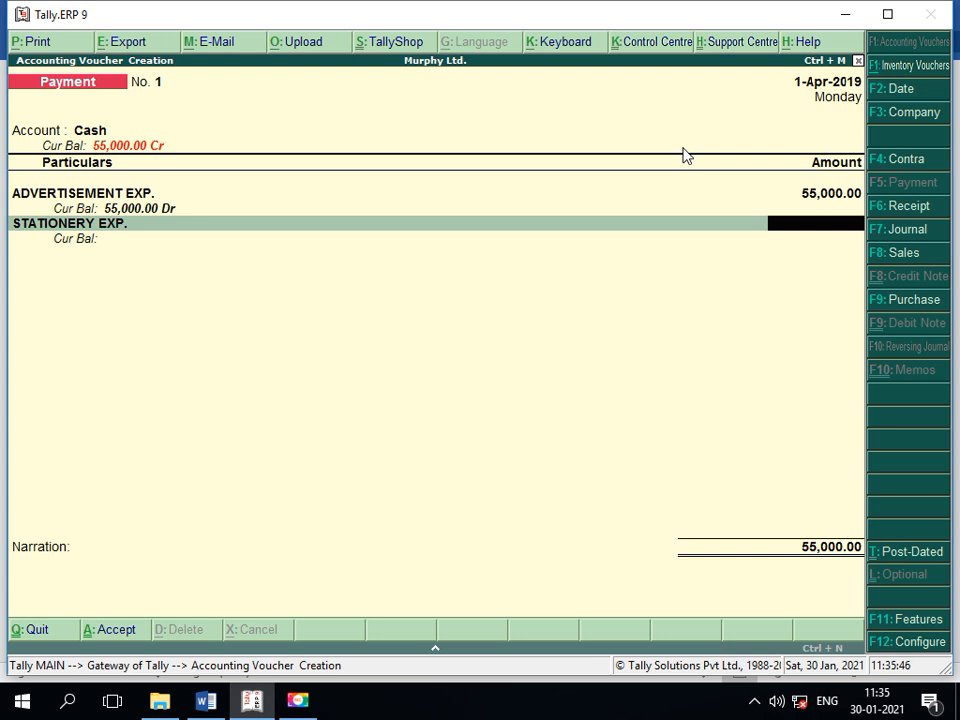
text(32000)
key(Return)
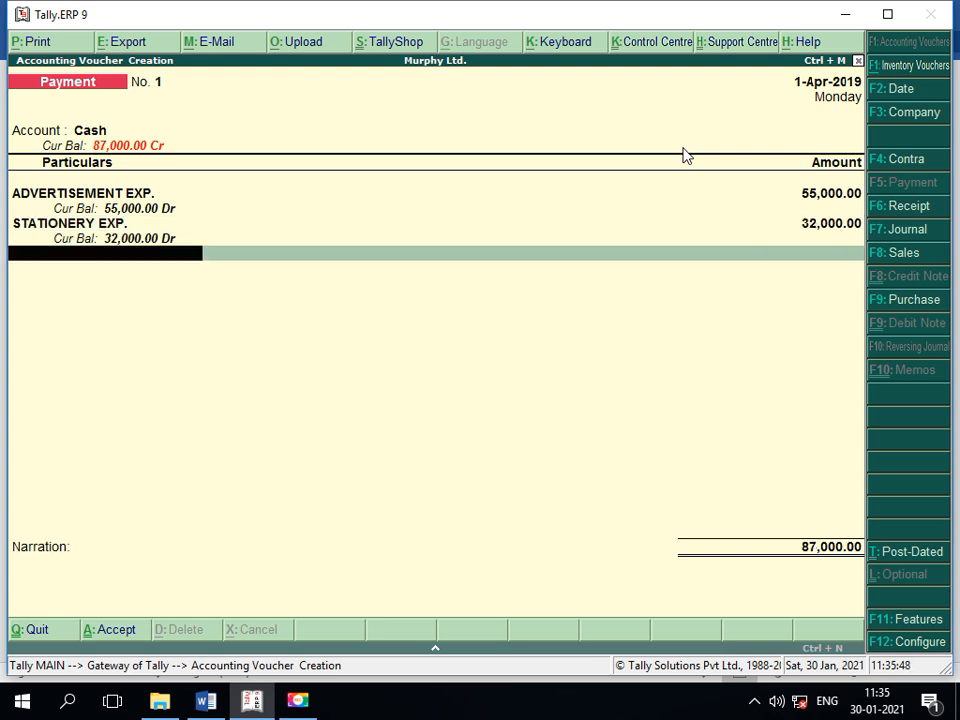
- Add OFFICE EXP. at 20,000 and ELECTRICITY EXP. at 36,000 to the payment voucher
text(O)
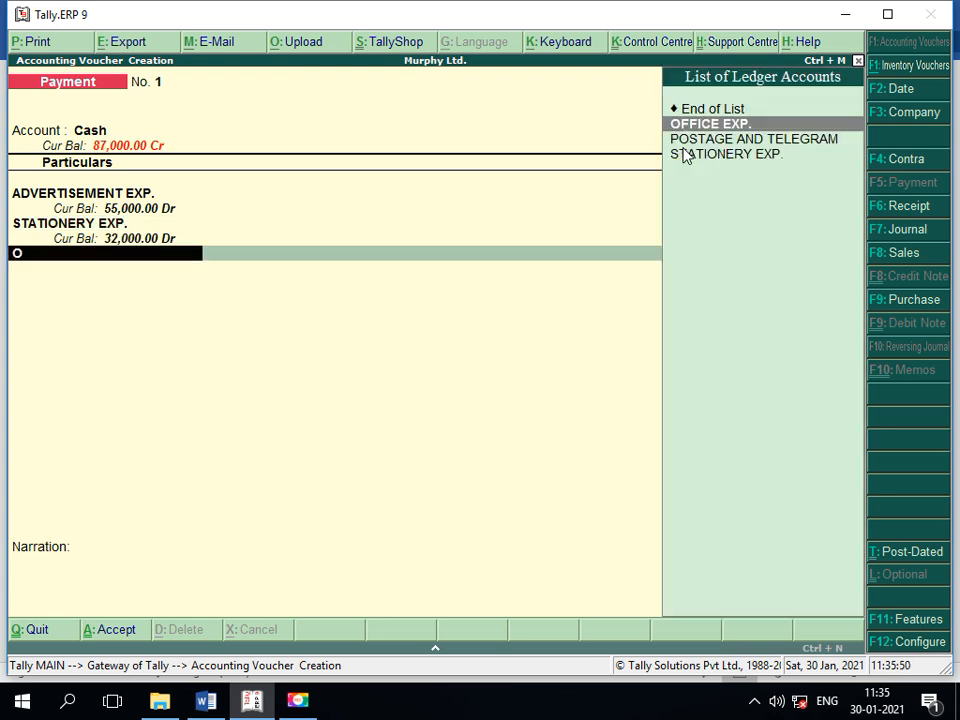
key(Return)
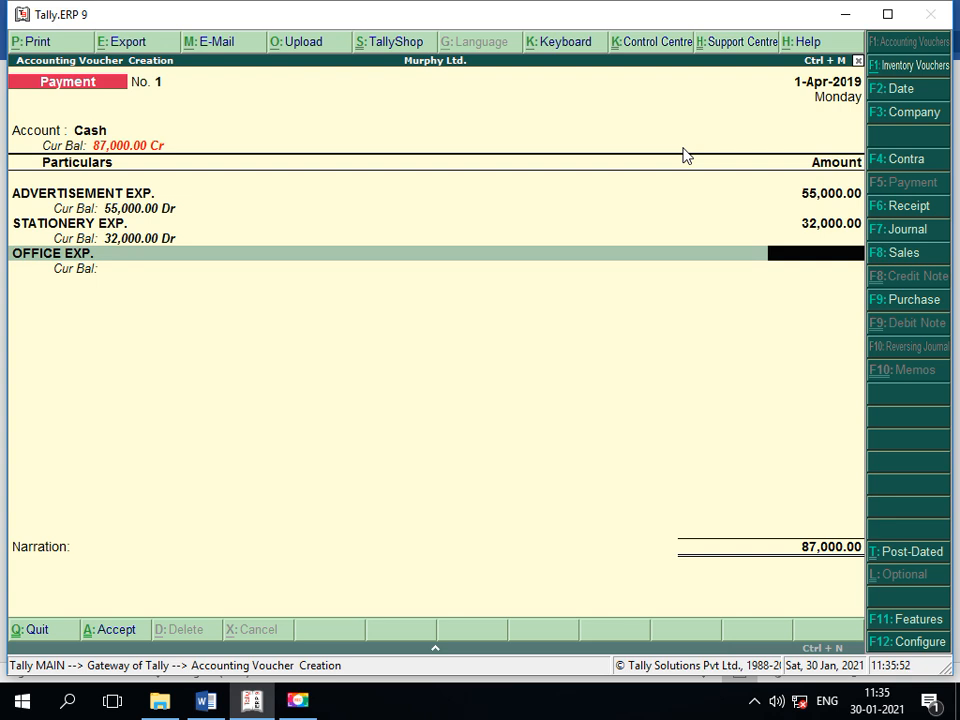
text(20000)
key(Return)
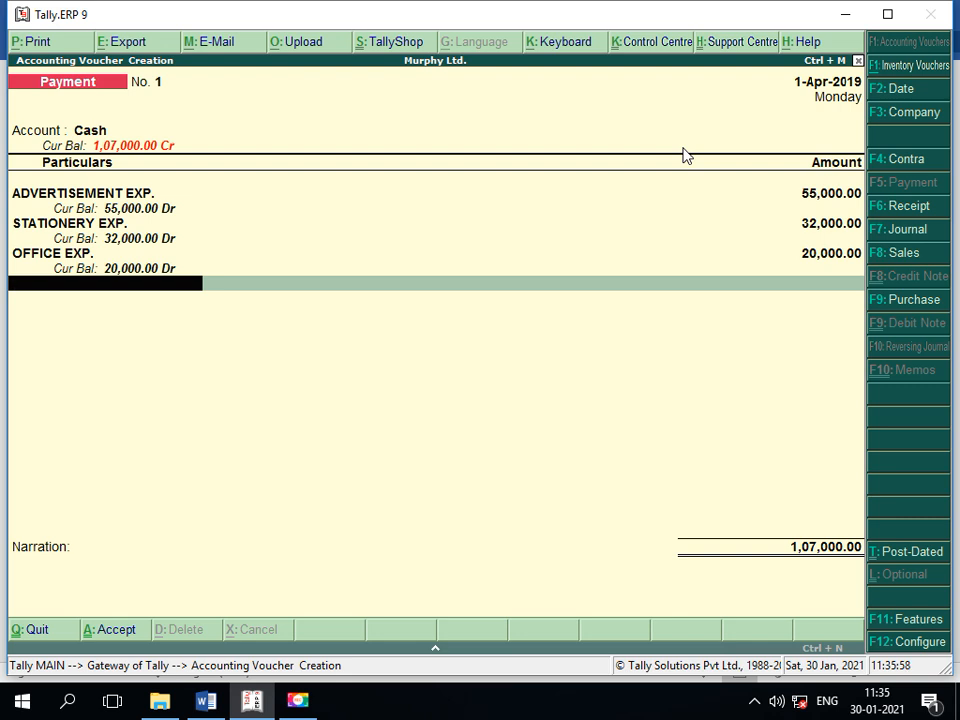
text(E)
key(Return)
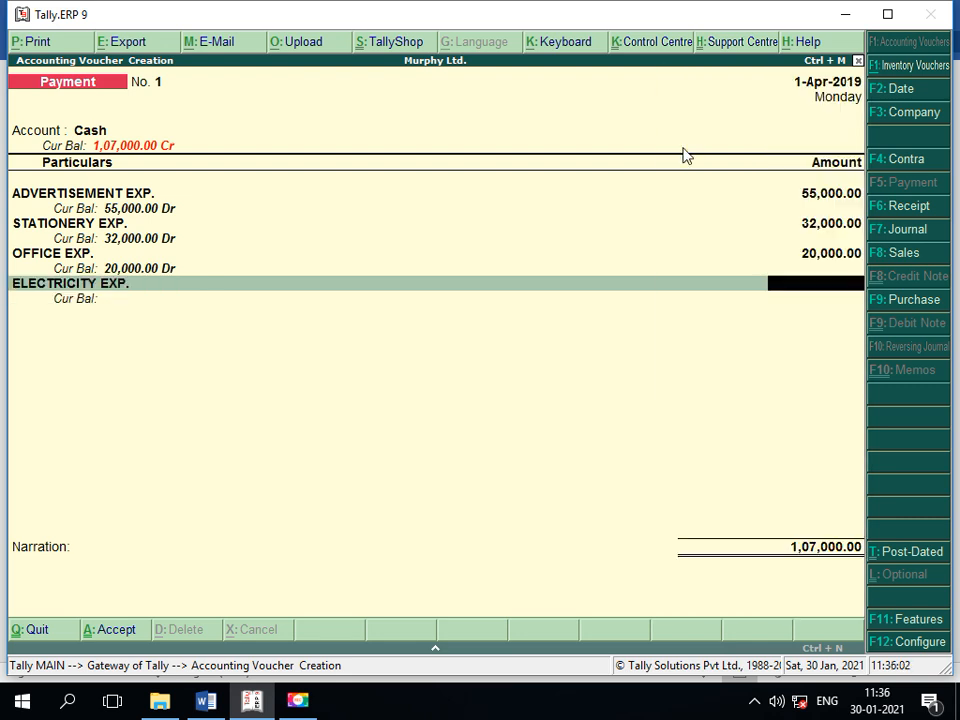
text(36000)
key(Return)
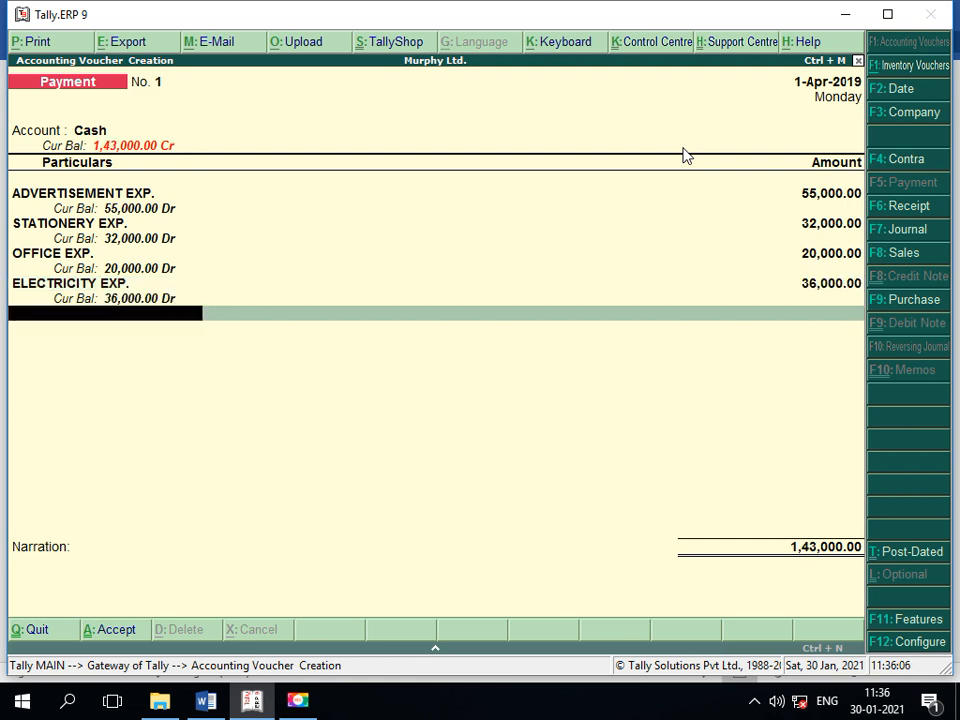
- Add SALARY to the payment voucher with an amount of 1,10,000
text(S)
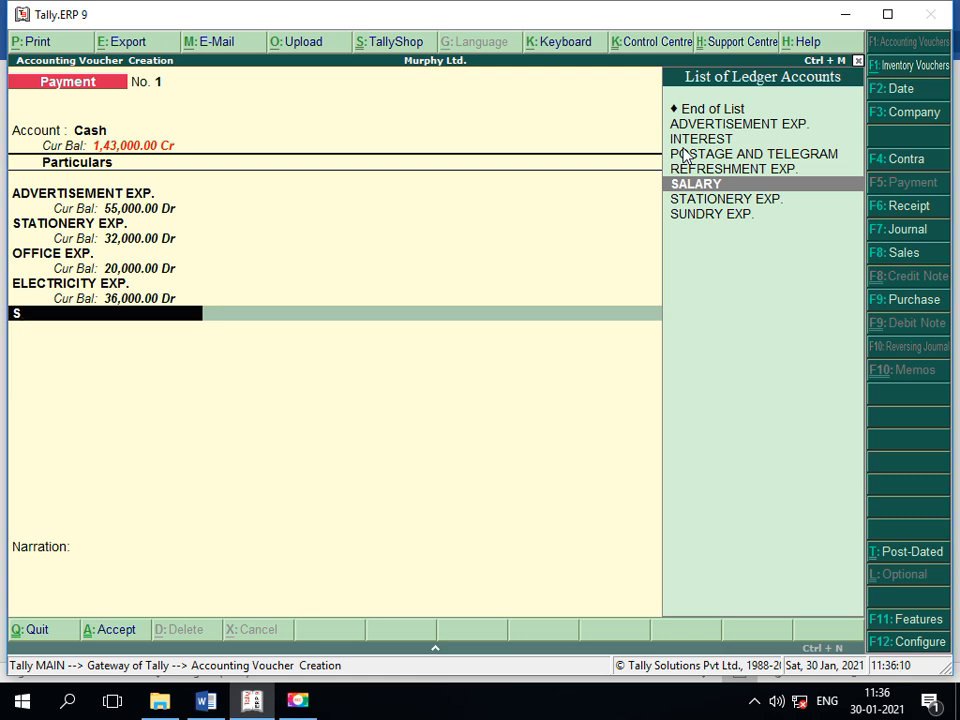
key(Return)
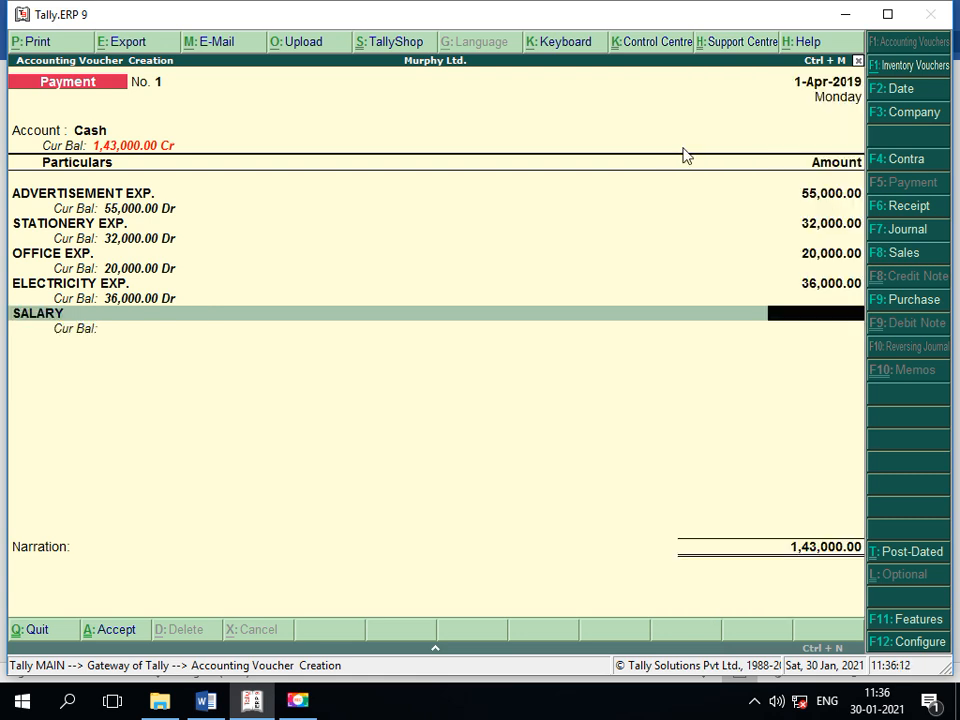
text(1,10,)
text(0000)
key(Return)
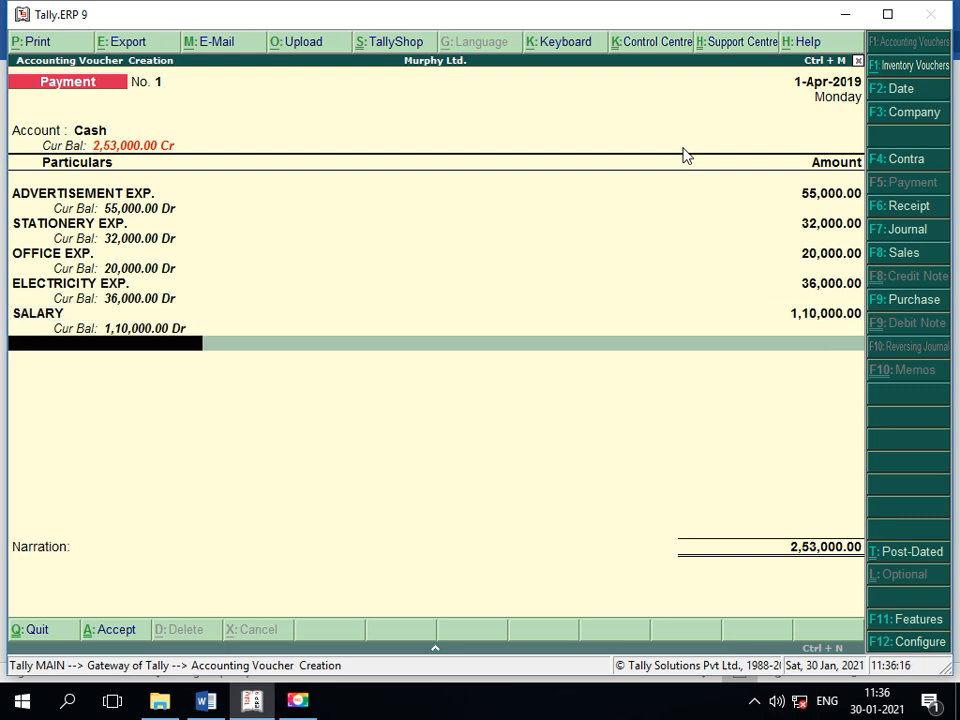
- Add RENT to the payment voucher with an amount of 1,15,000
text(R)
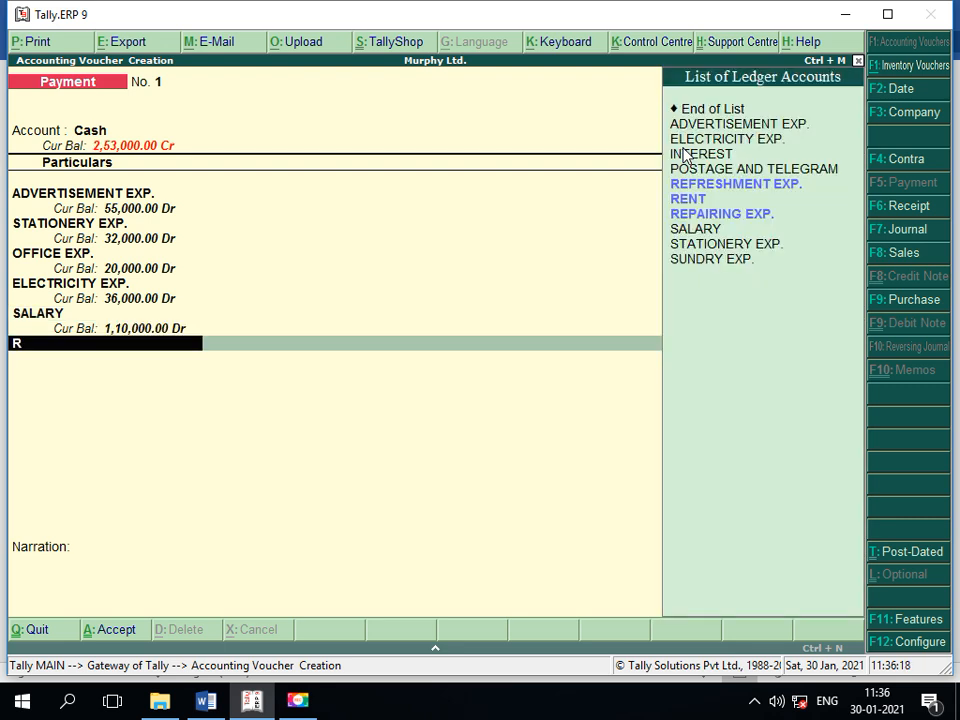
text(EN)
key(Return)
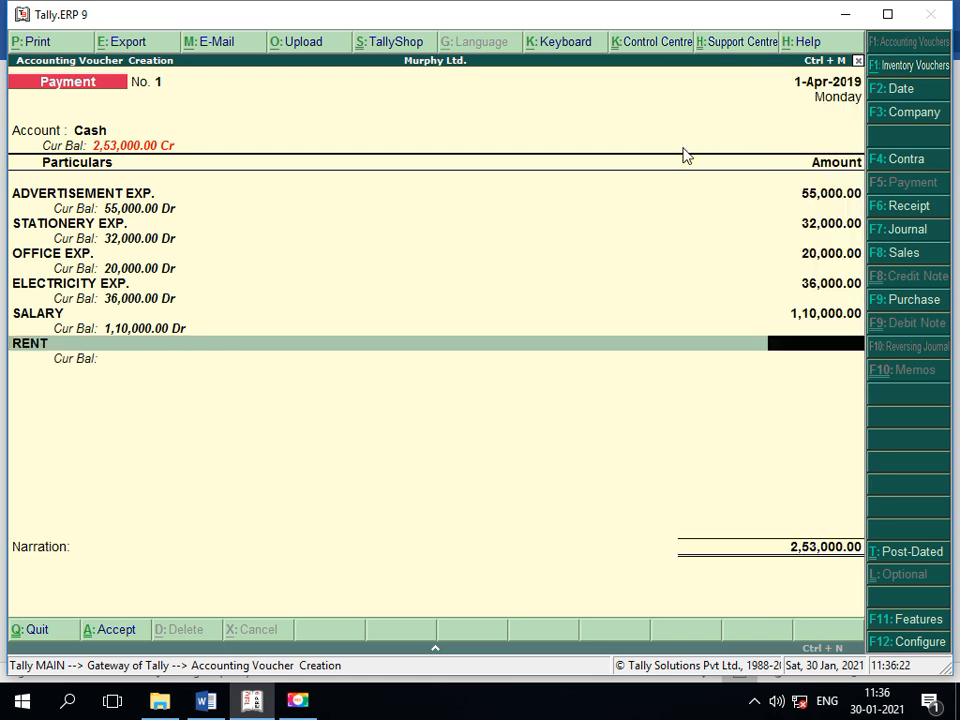
text(150000)
key(BackSpace)
key(BackSpace)
key(BackSpace)
key(BackSpace)
key(BackSpace)
text(15000)
key(Return)
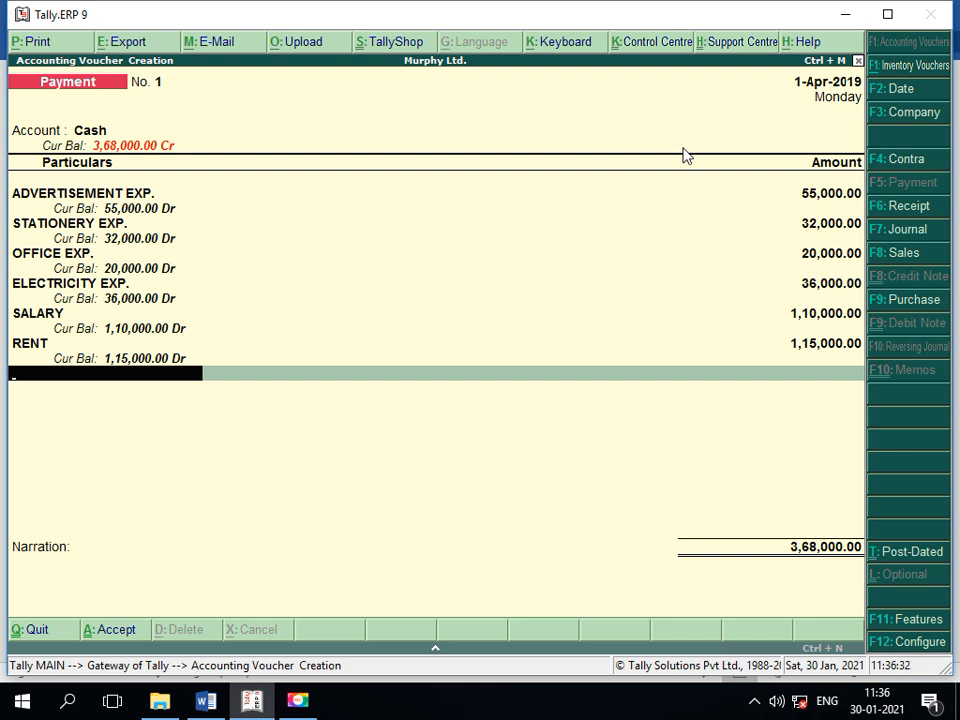
- Add INTEREST at 67,000 and REFRESHMENT EXP. at 15,000 to the payment voucher
text(I)
key(Return)
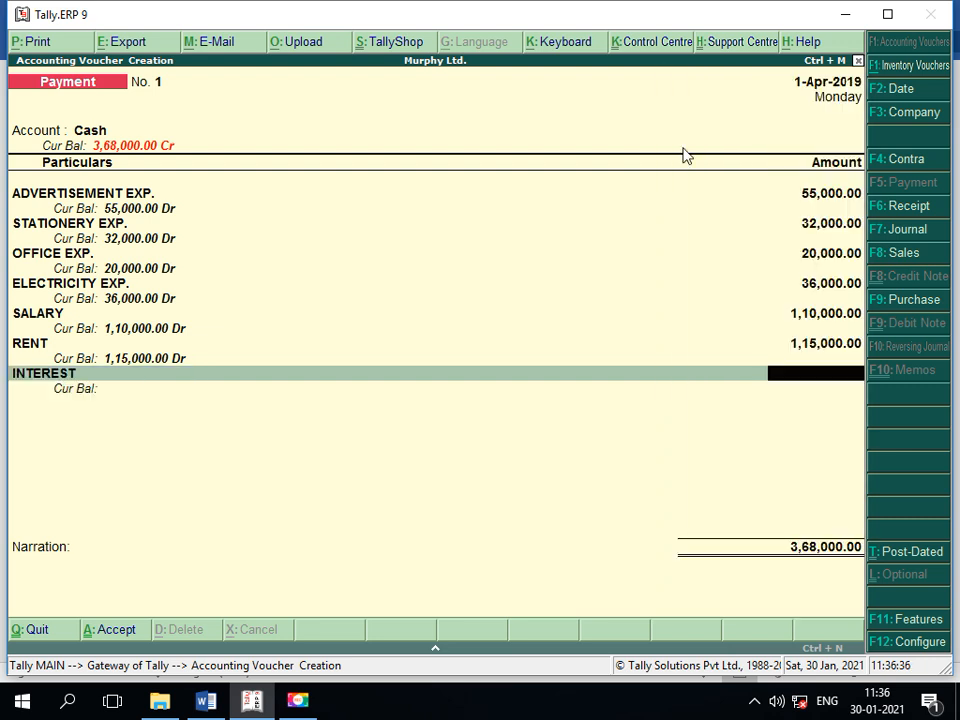
text(67,000)
key(Return)
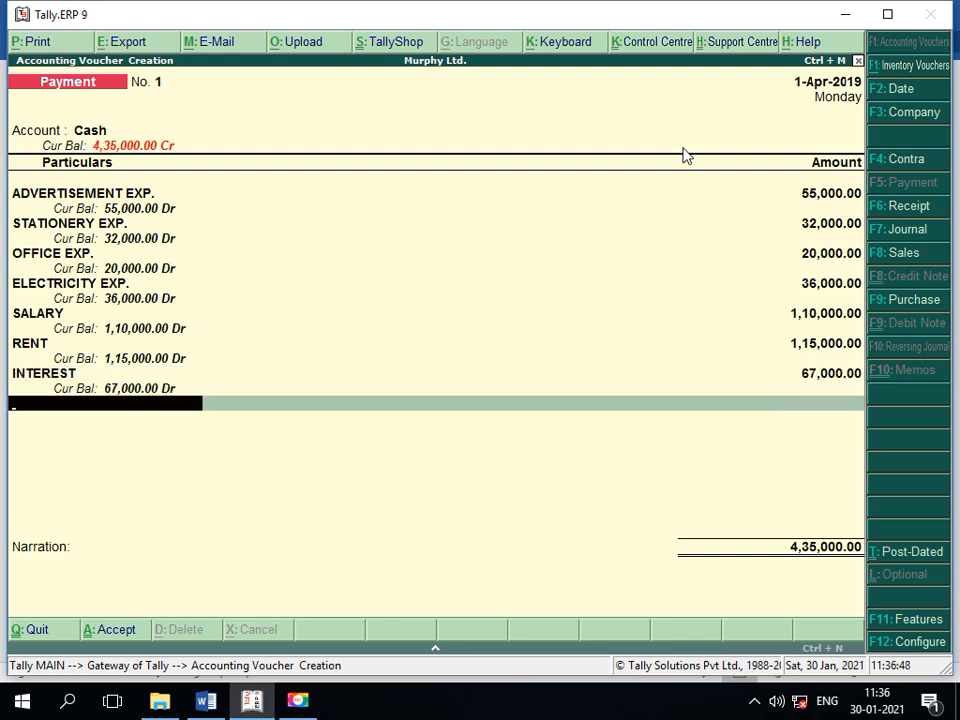
text(R)
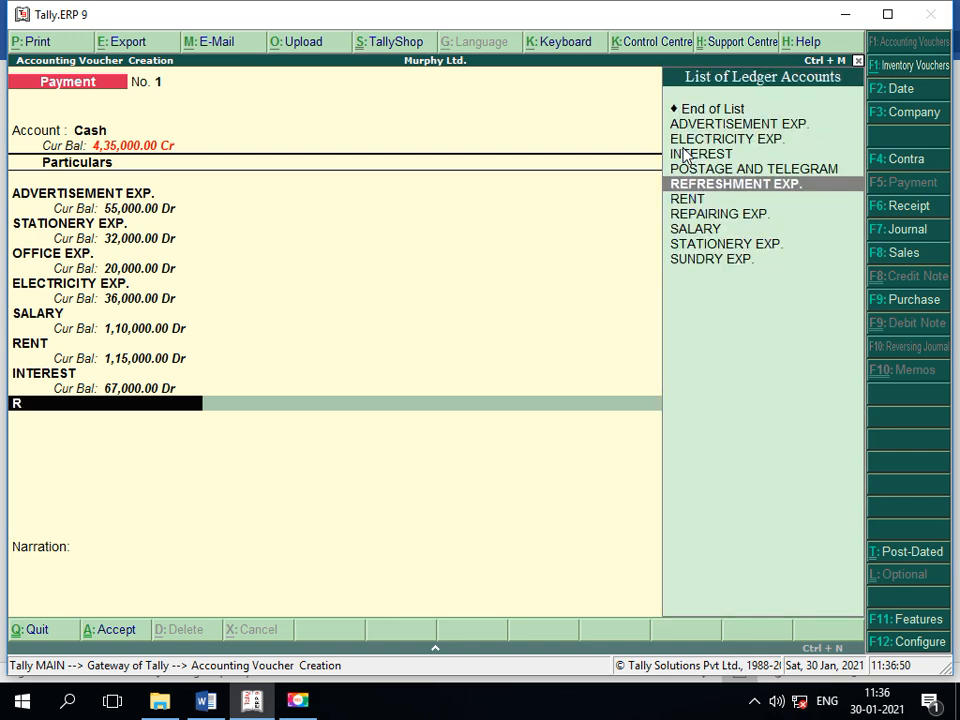
key(Return)
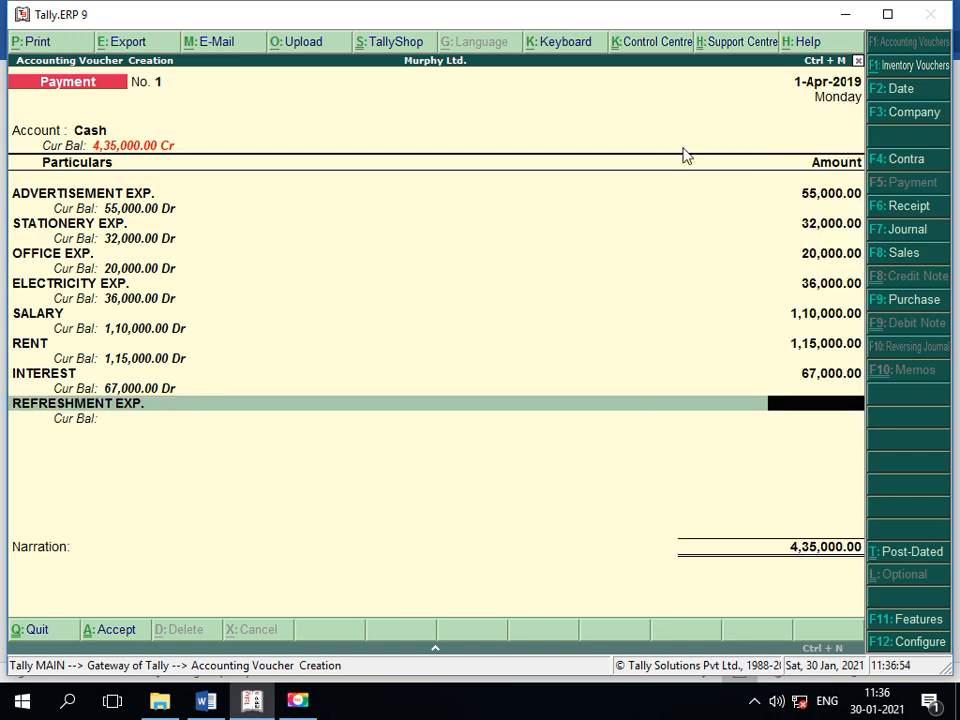
text(15000)
key(Return)
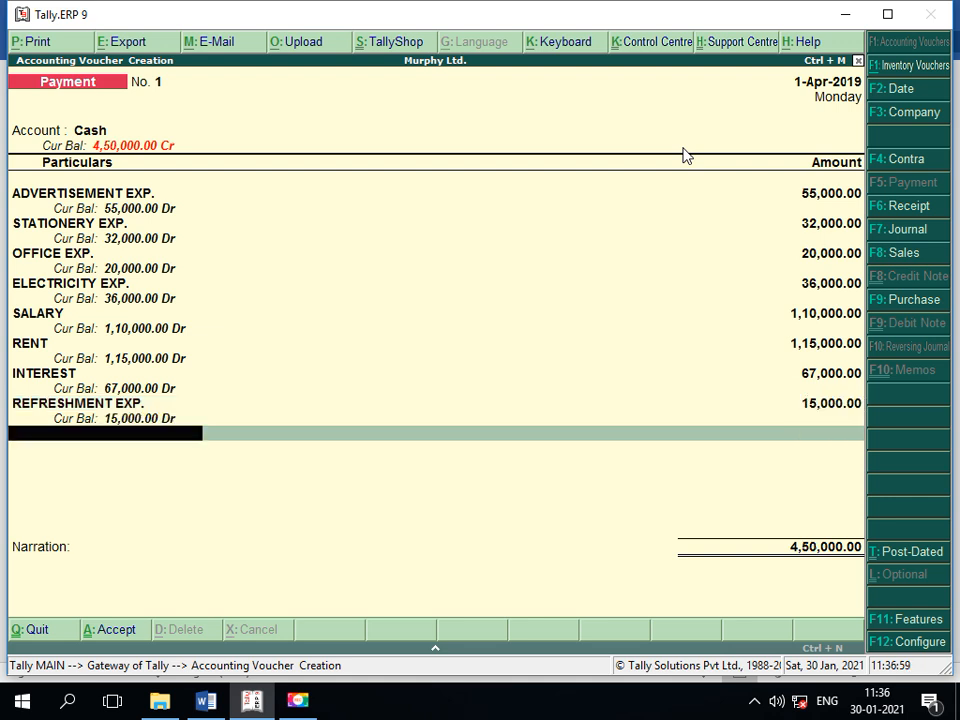
- Add POSTAGE AND TELEGRAM to the payment voucher with an amount of 90,000
text(P)
key(Return)
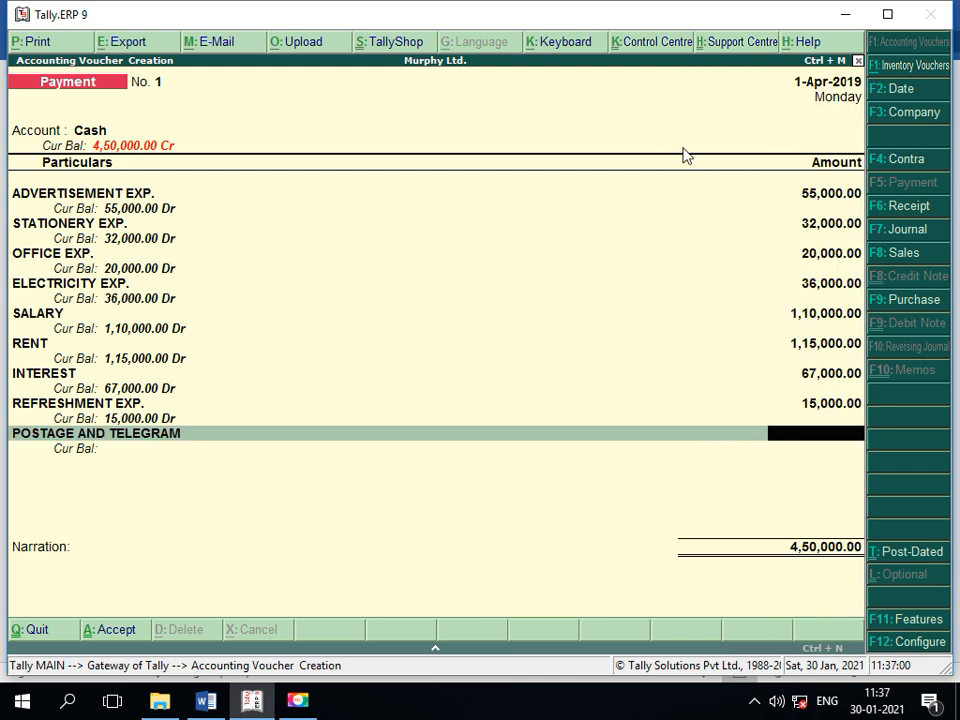
text(90000)
key(Return)
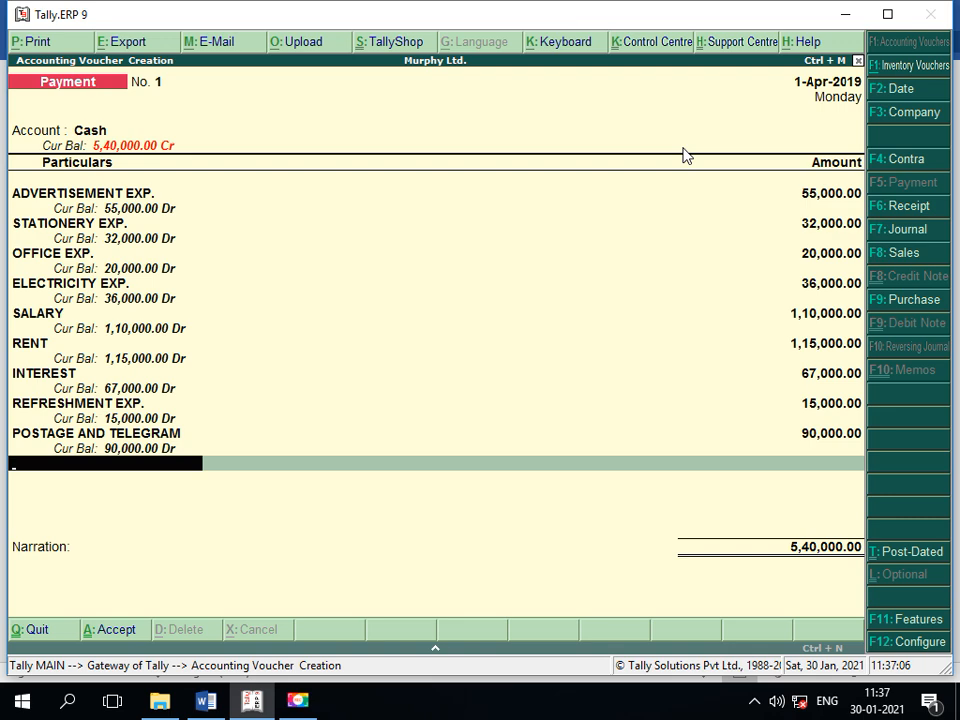
- Add REPAIRING EXP. to the payment voucher with an amount of 26,000
text(R)
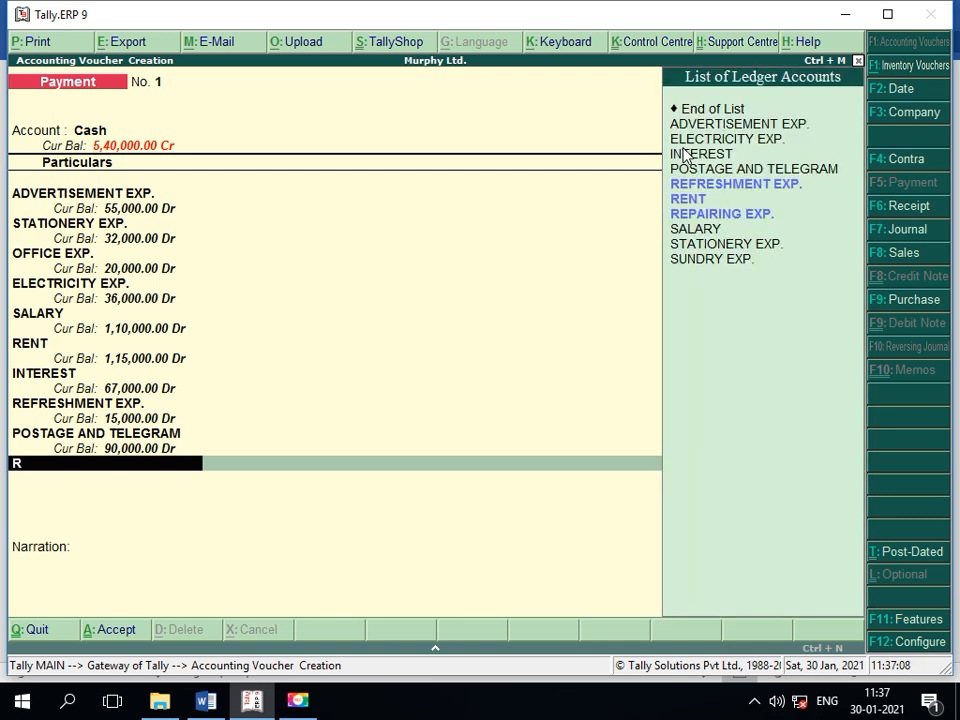
key(Down)
key(Down)
key(Return)
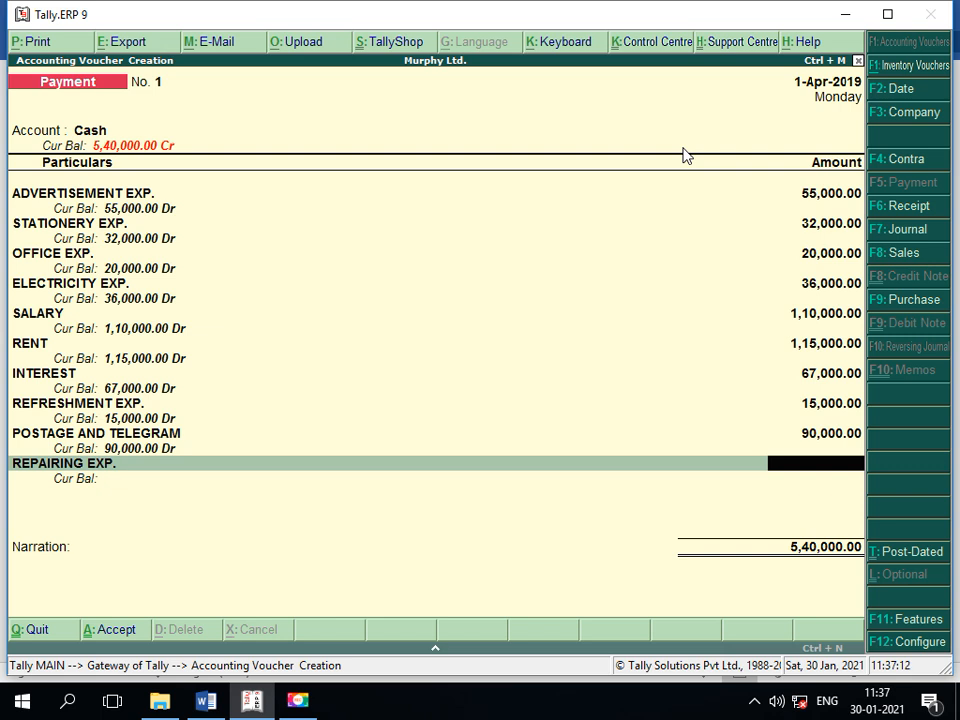
text(26,000)
key(Return)
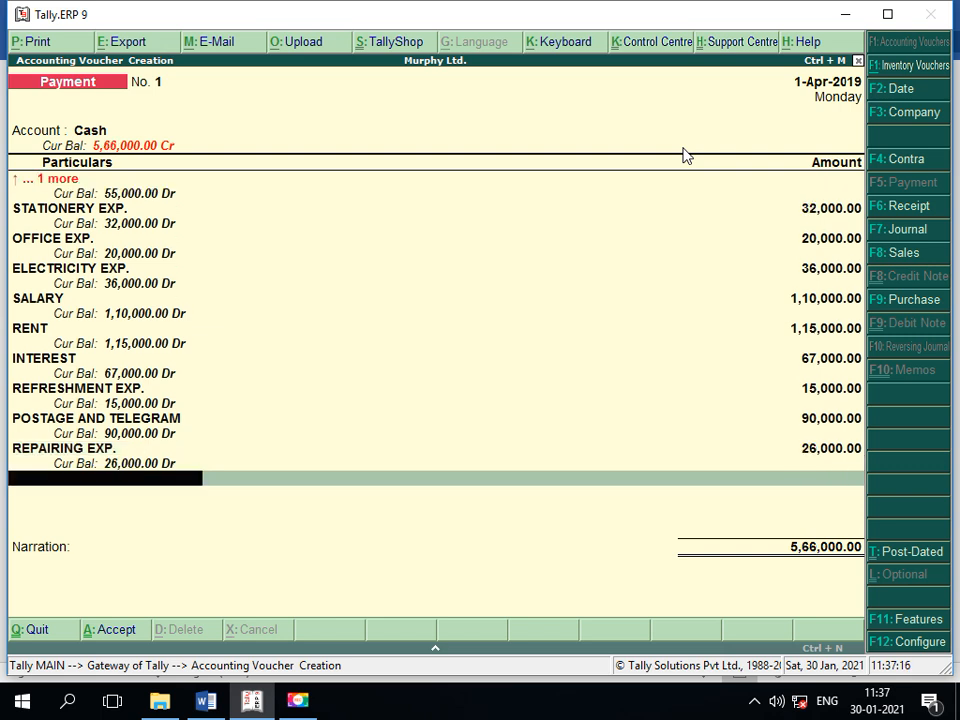
- Add SUNDRY EXP. at 18,000 as the last particular and end the entries, moving on to the narration
text(S)
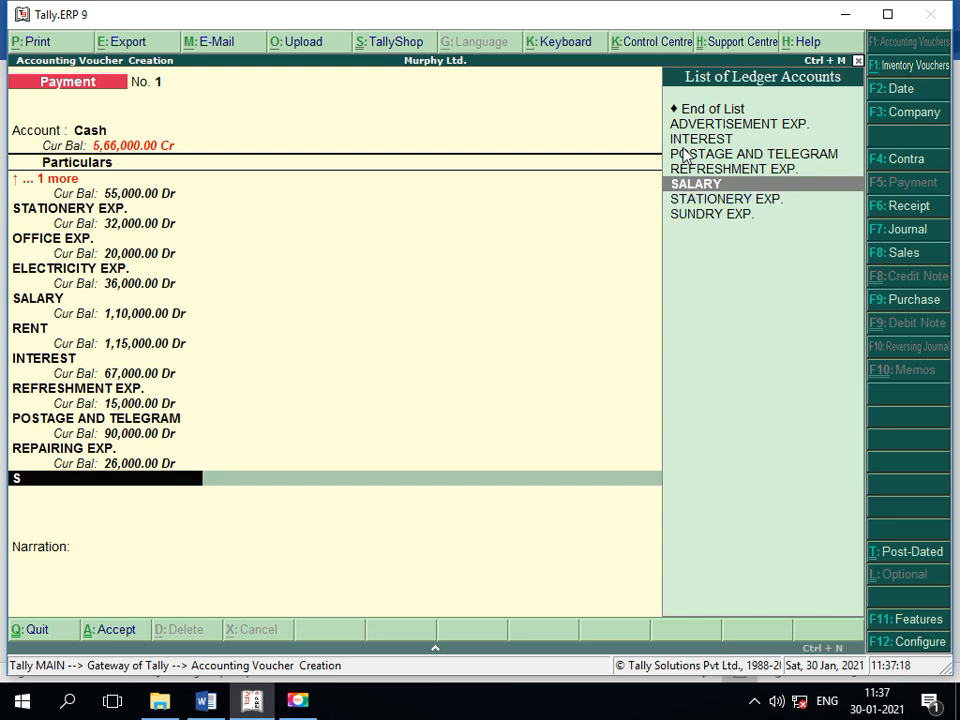
key(Down)
key(Down)
key(Return)
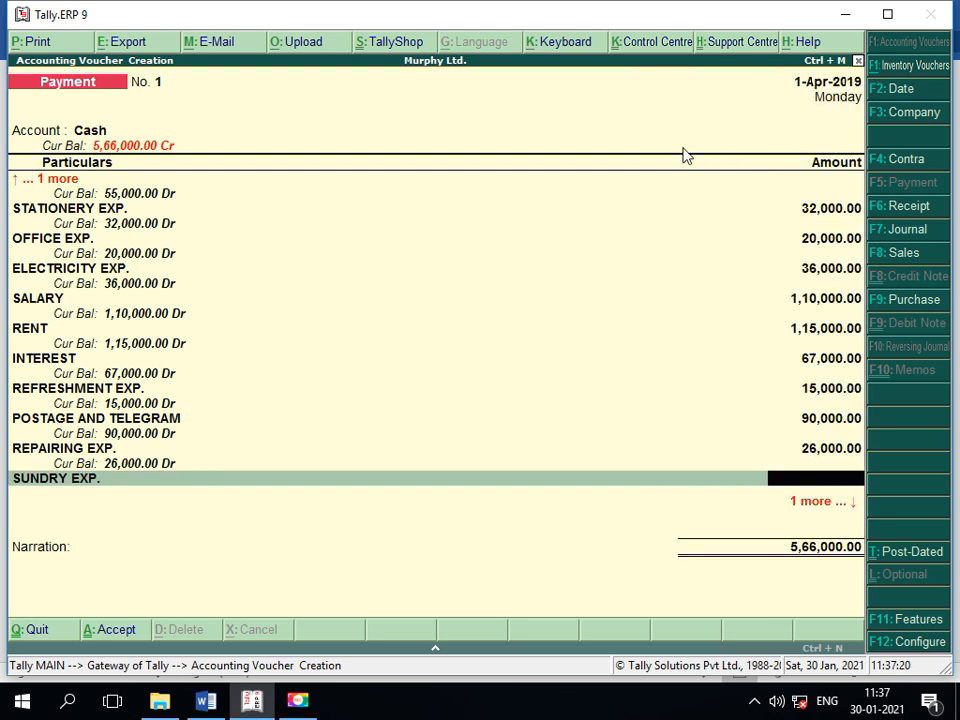
text(18000)
key(Return)
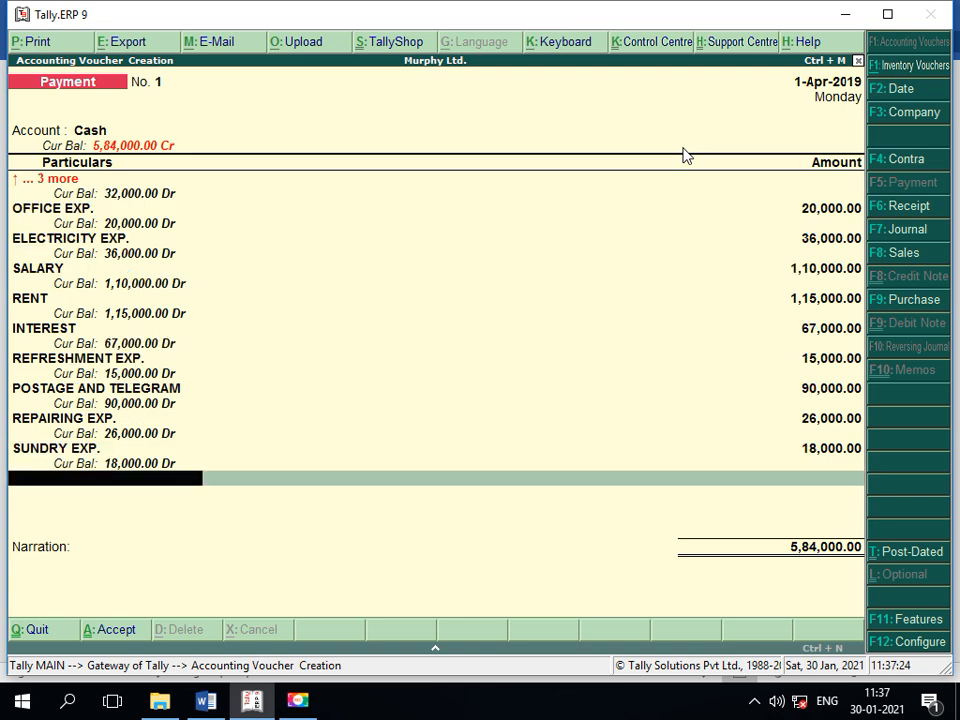
key(Return)
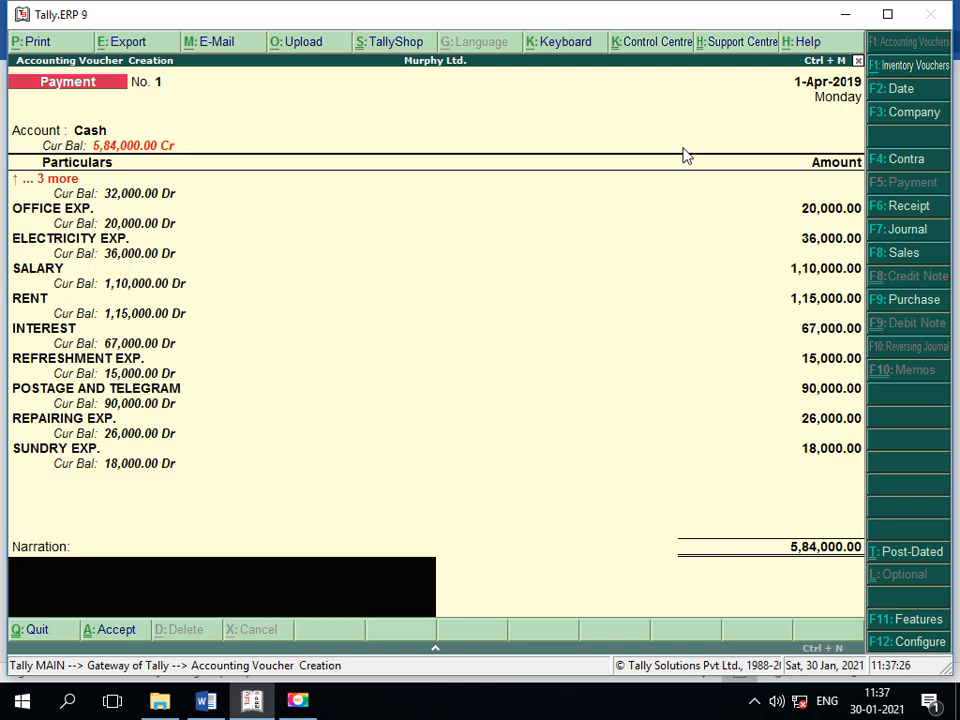
- Enter the narration EXPENSES PAID, save the payment voucher and leave voucher entry
text(EXPENSES PAID)
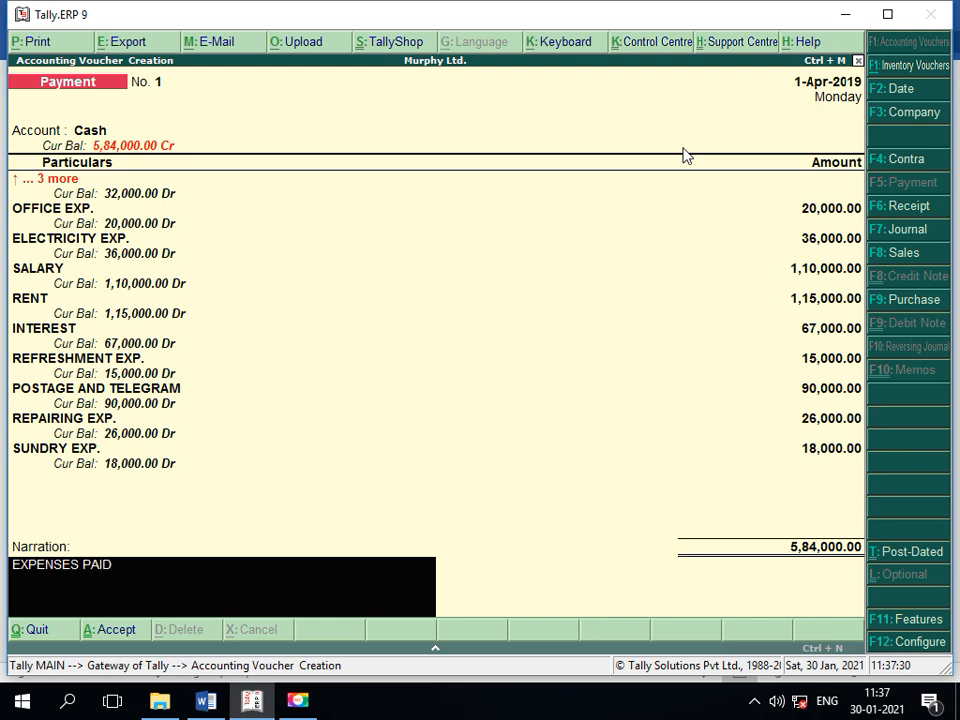
key(Return)
key(Return)
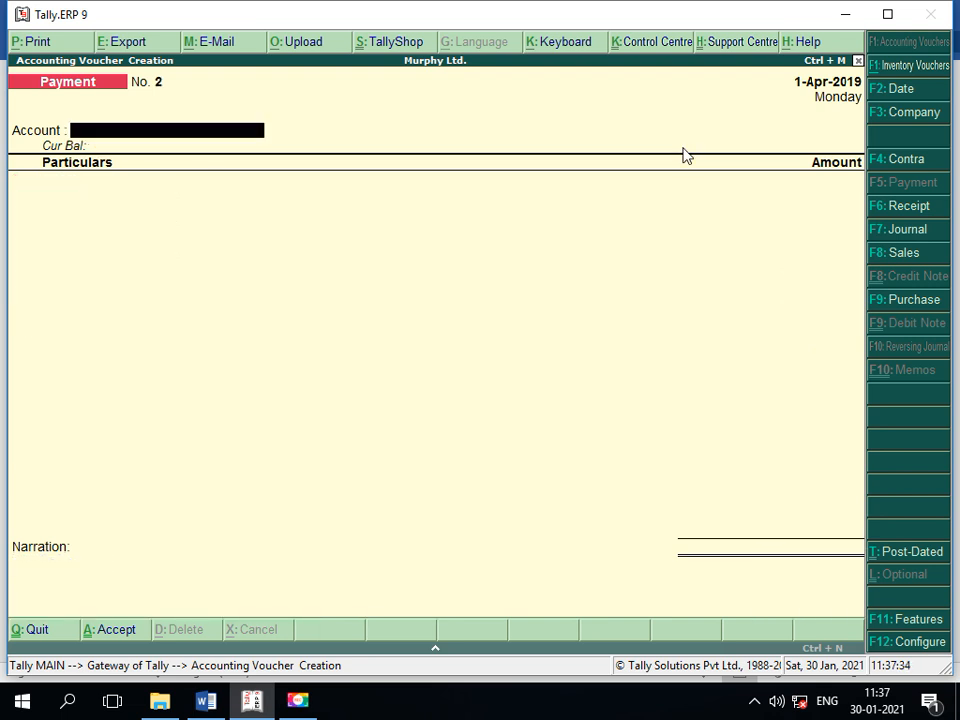
key(Escape)
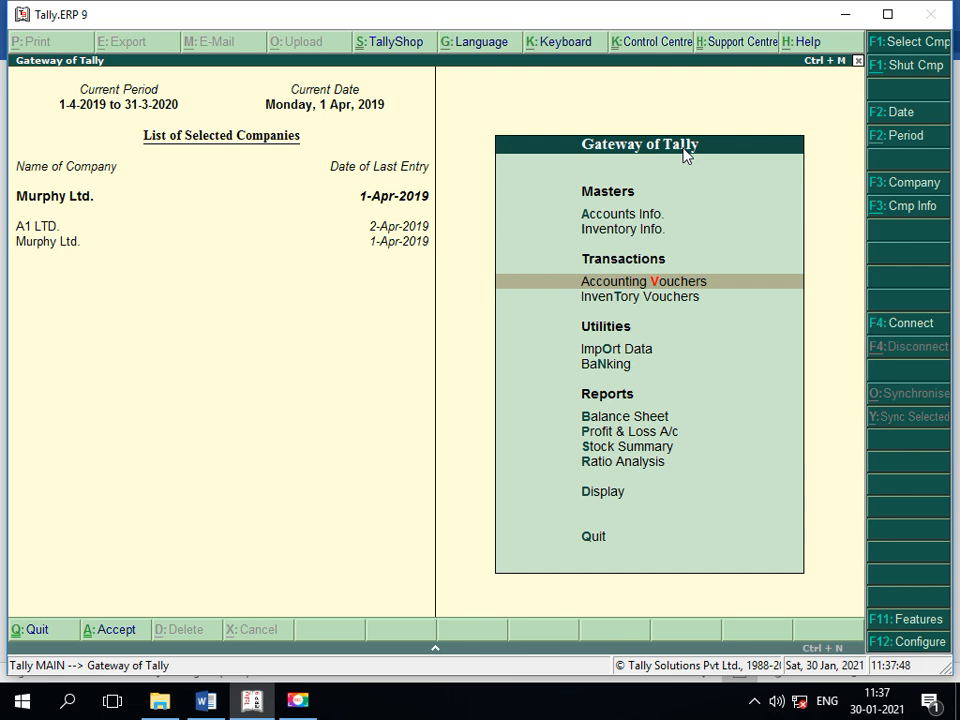
- Check the saved payment voucher in the Day Book and return to the Gateway of Tally
key(d)
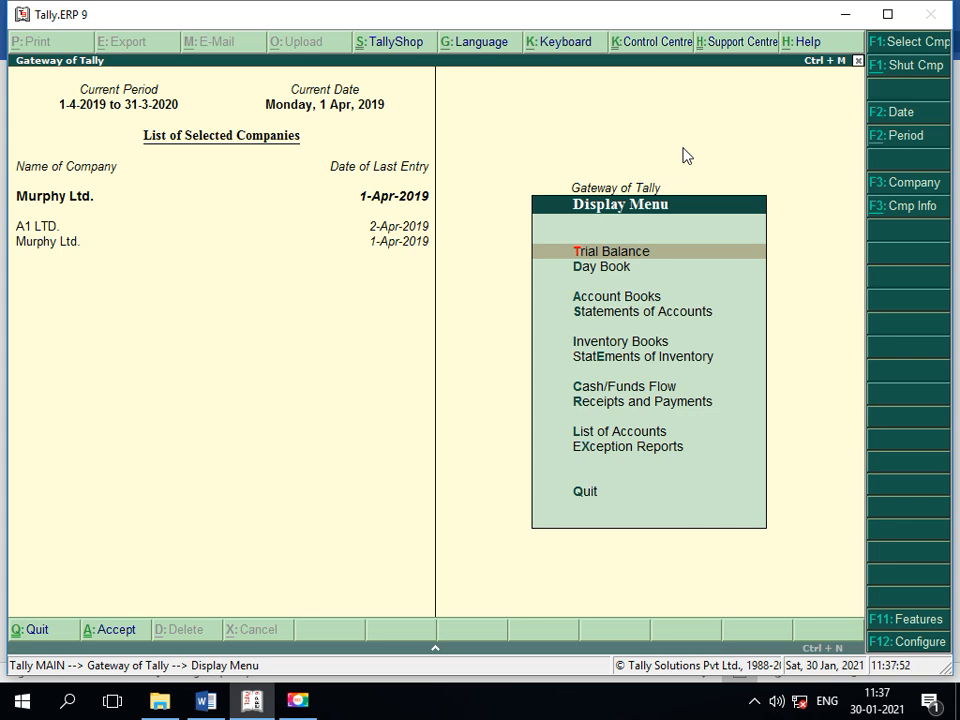
key(Down)
key(Return)
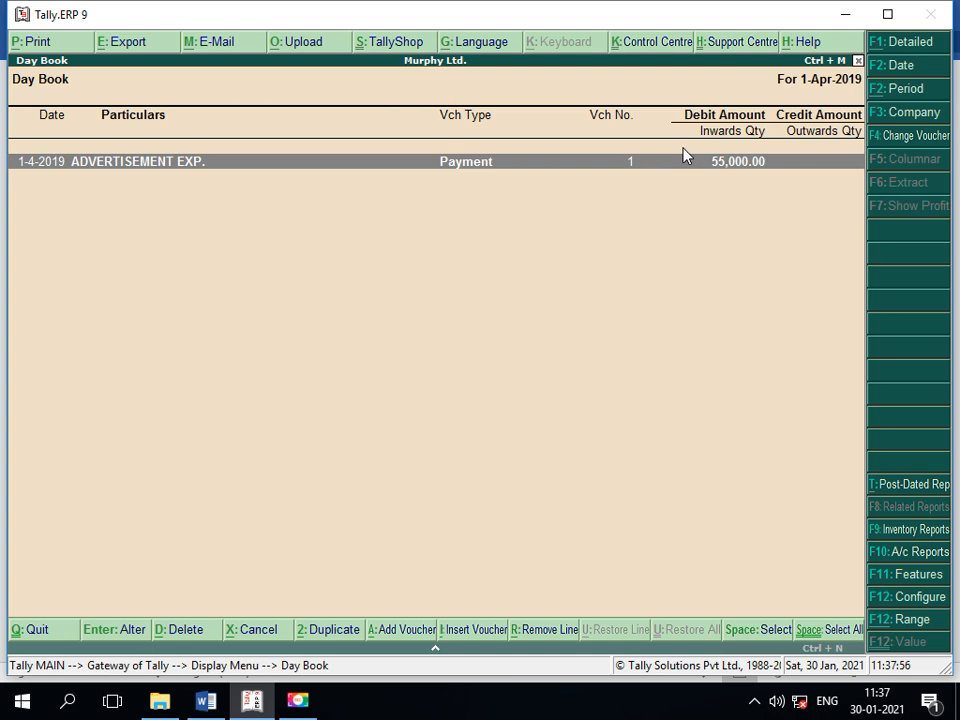
key(Return)
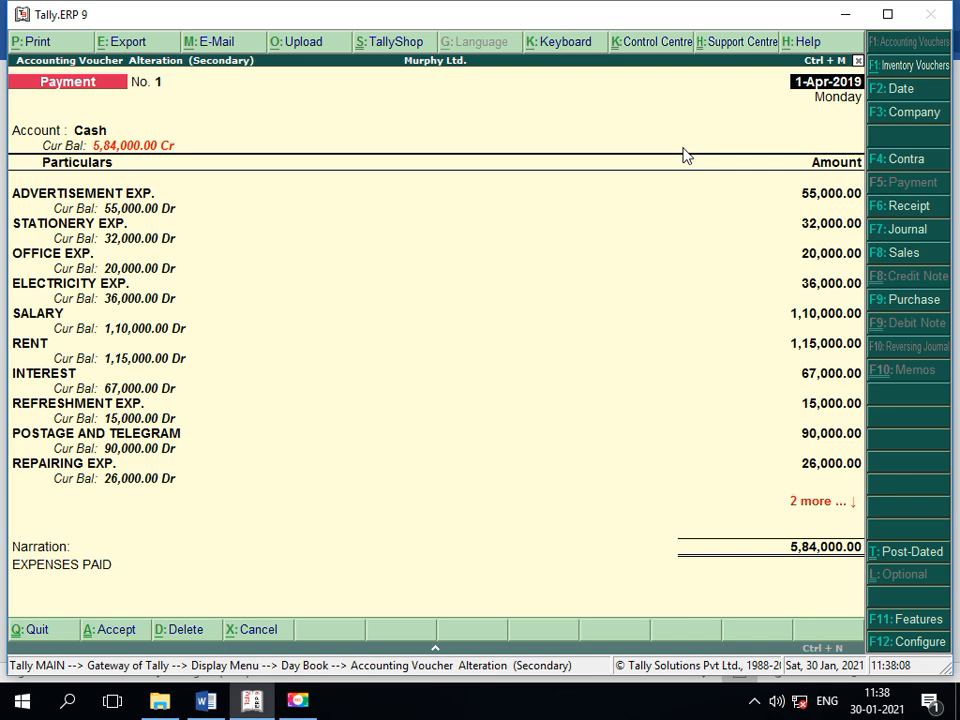
key(Escape)
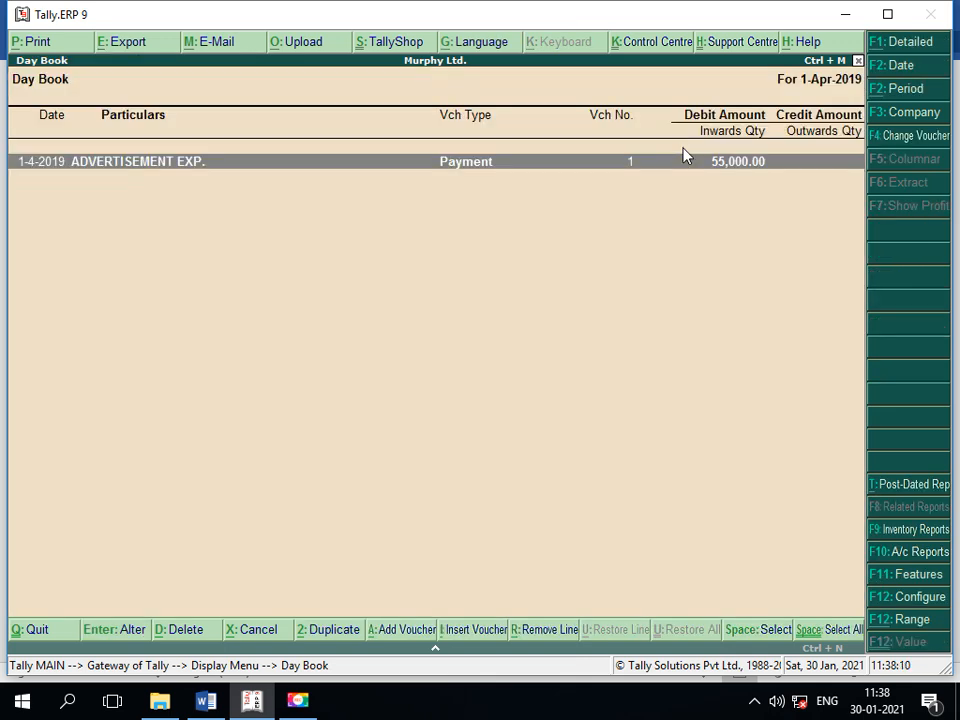
key(Escape)
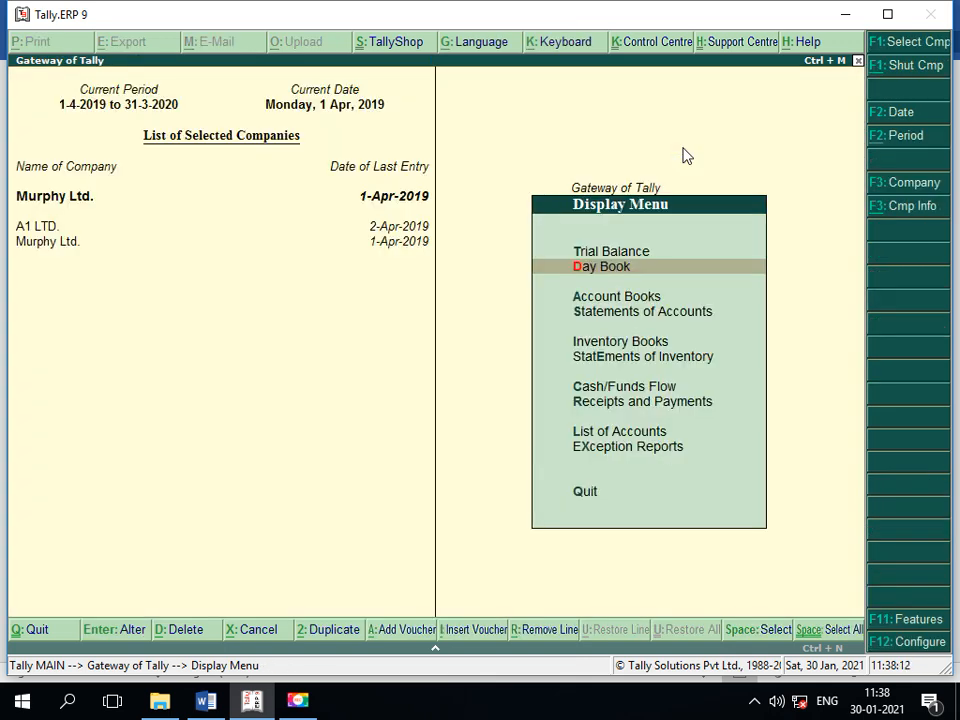
key(Escape)
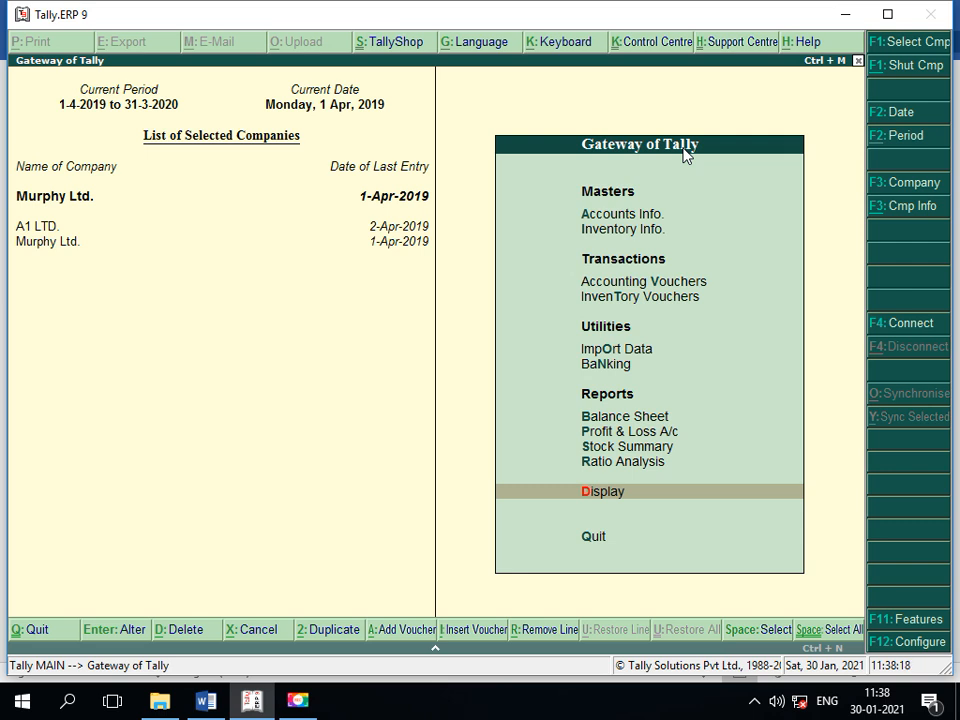
- Open the Profit & Loss A/c in detailed view to list the individual indirect expenses
key(Up)
key(Up)
key(Up)
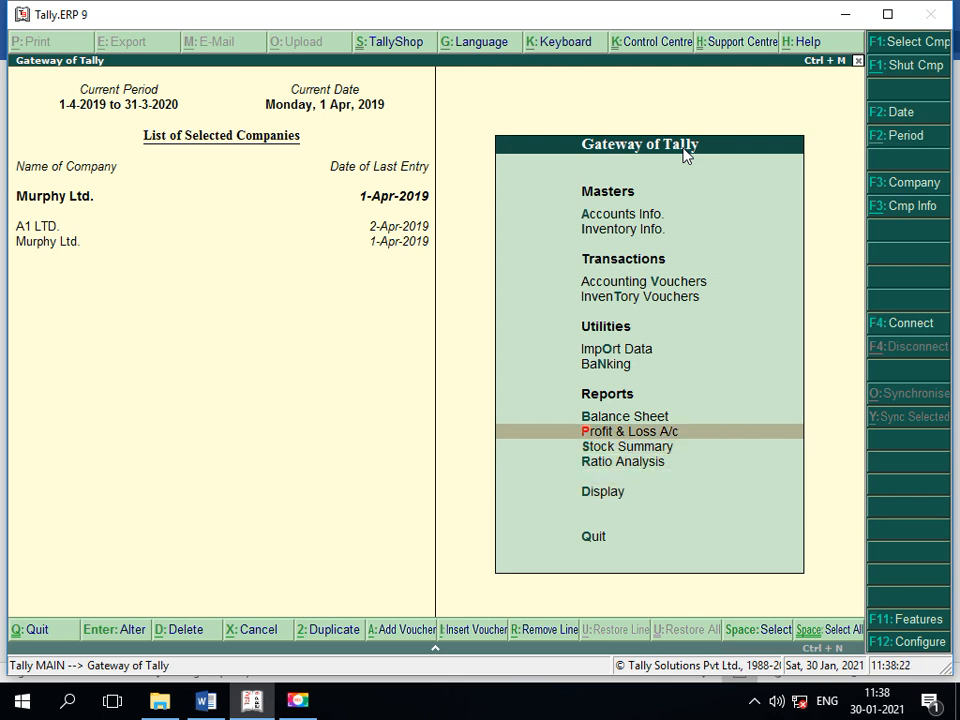
key(Return)
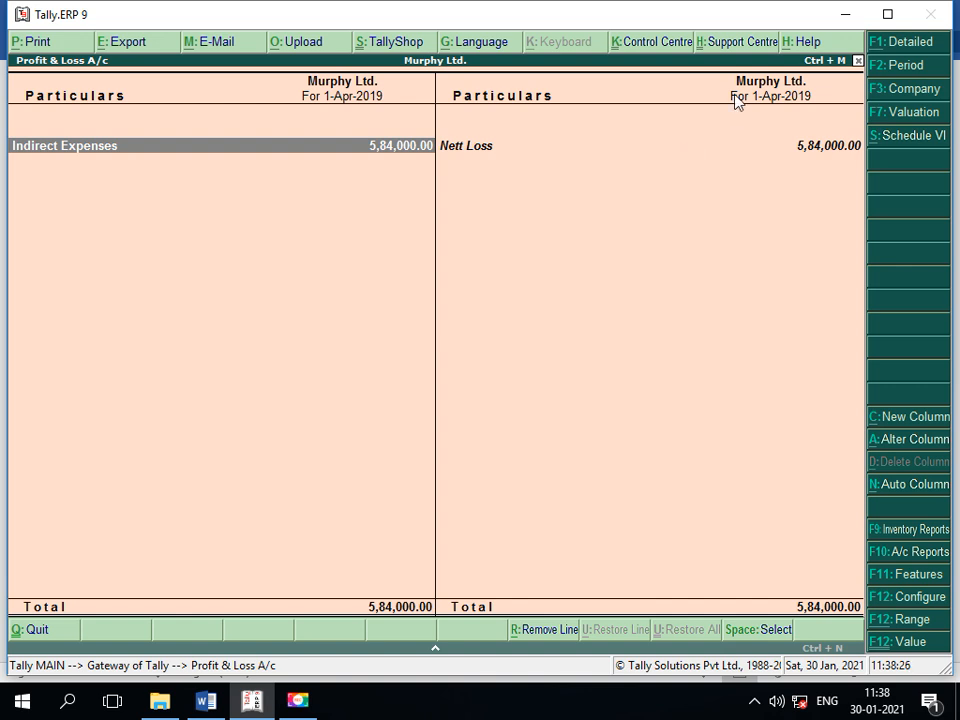
click(915, 45)
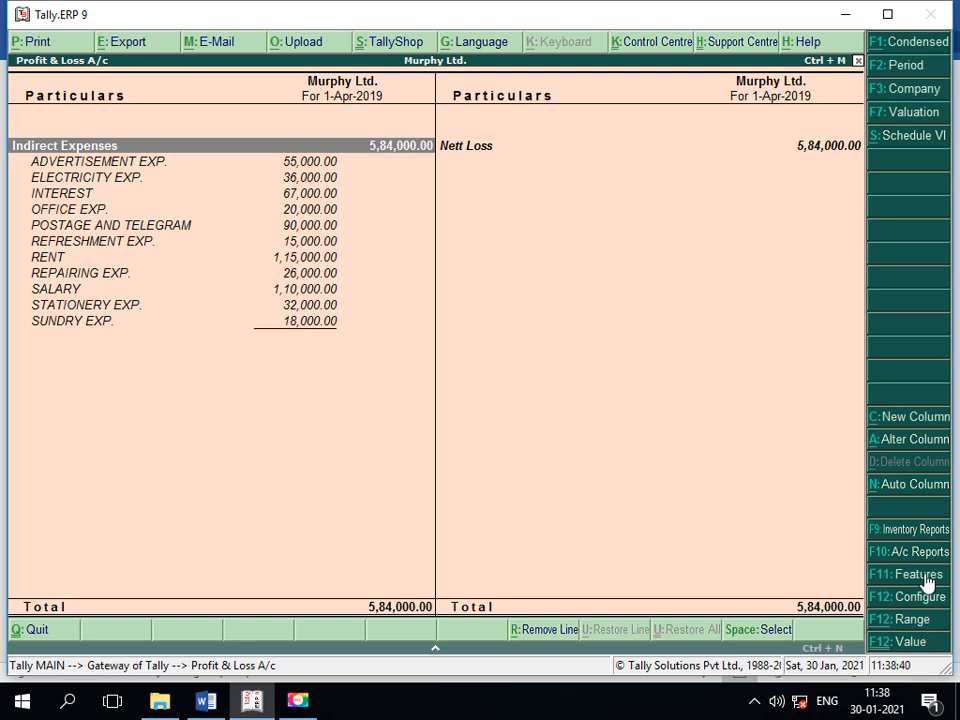
- Start a new report column for Murphy Ltd. covering 1-4-2019 to 1-7-2019
click(934, 435)
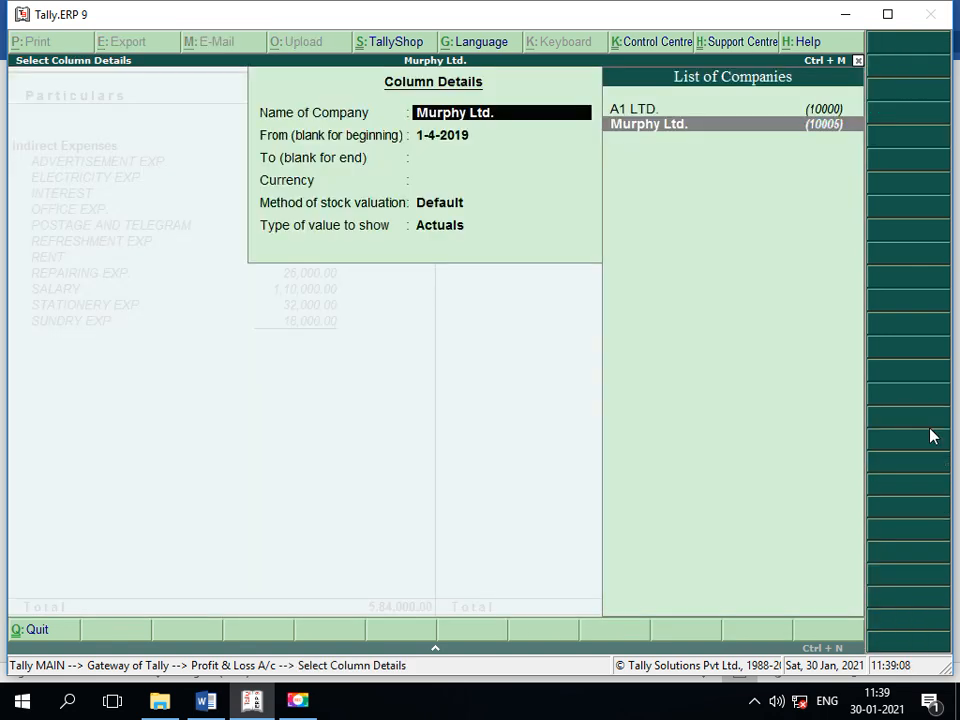
key(Return)
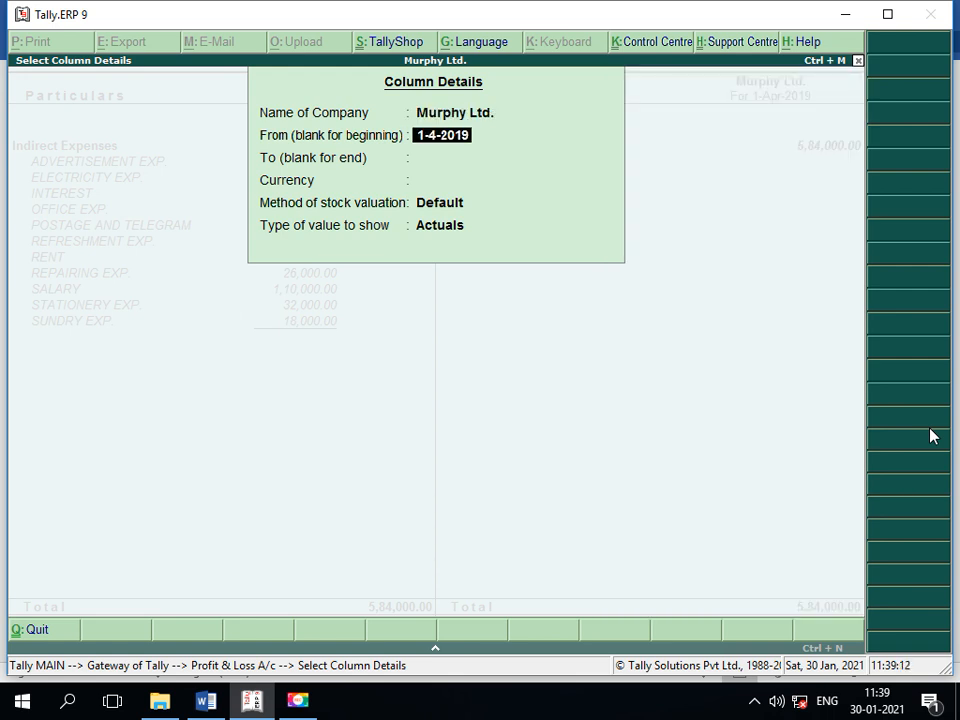
key(Return)
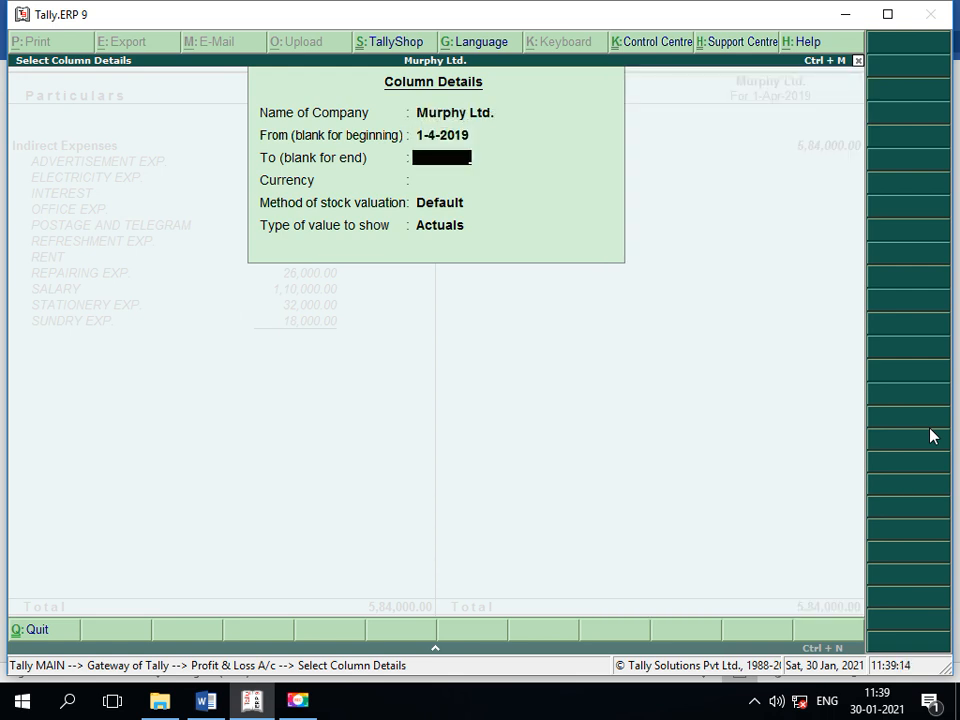
text(1-)
text(7-201)
text(9)
key(Return)
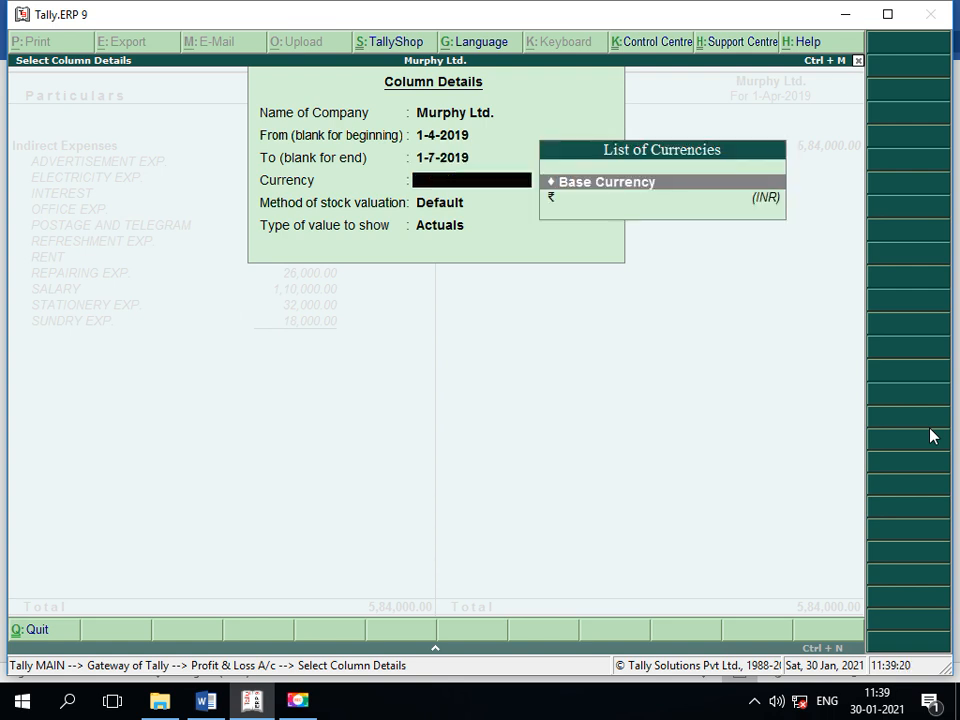
- Have the column show OVERHEAD BUDGET with variance, in base currency with default stock valuation, and review the expense variances
key(Return)
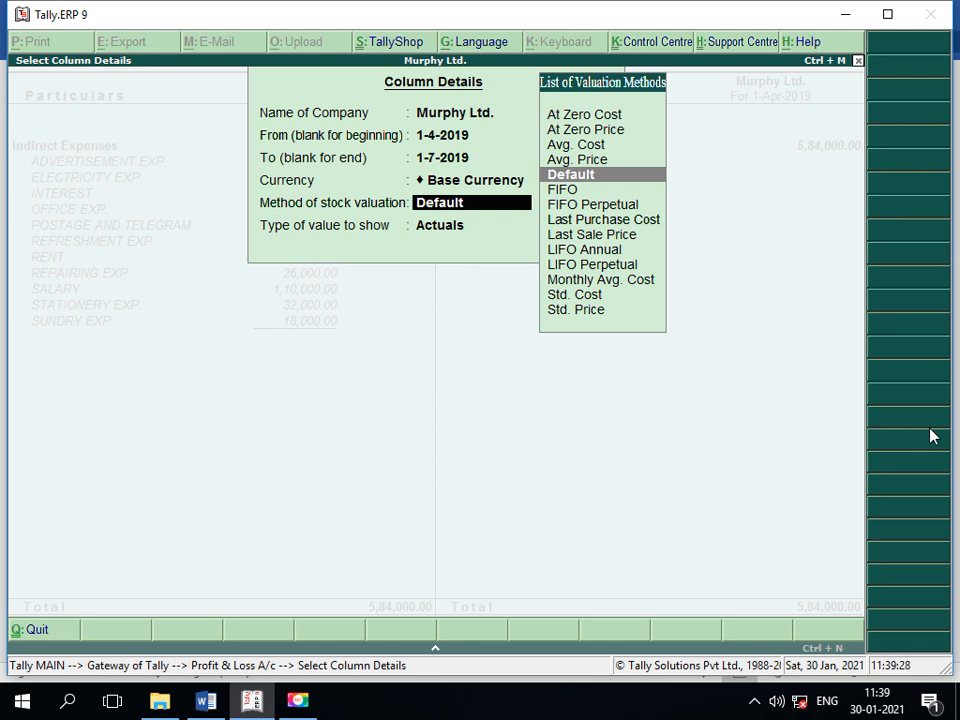
key(Return)
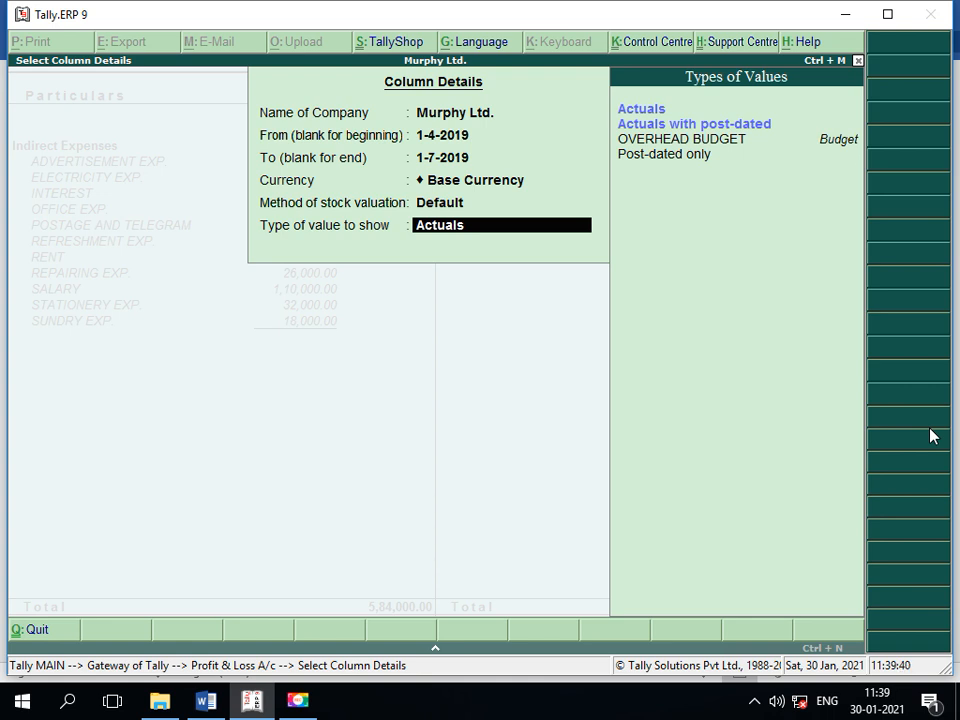
key(Down)
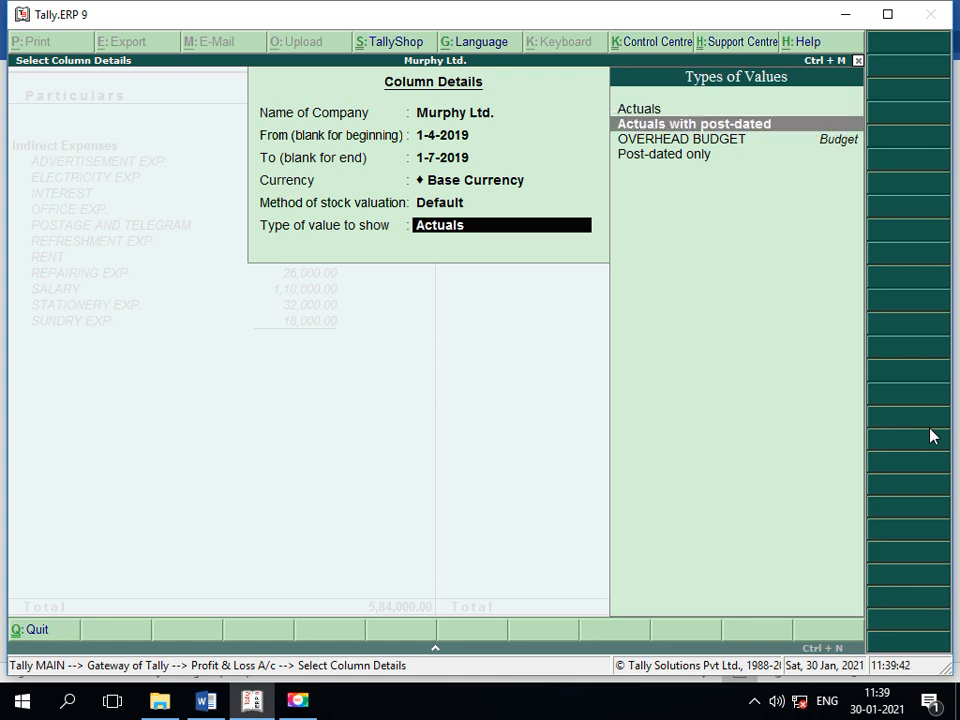
key(Down)
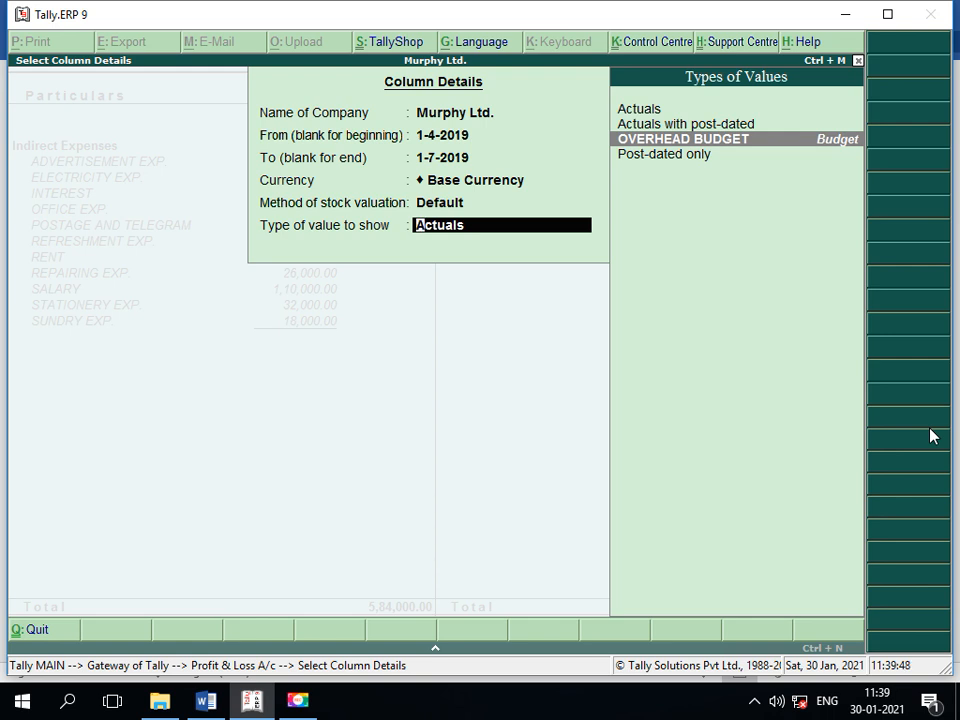
key(Return)
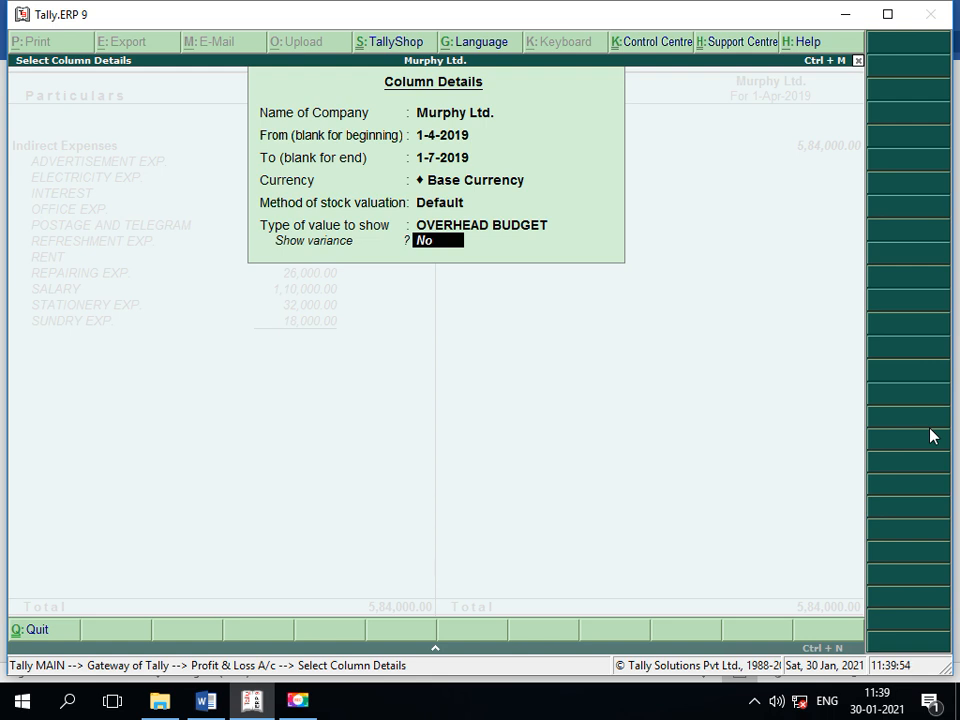
text(y)
key(Return)
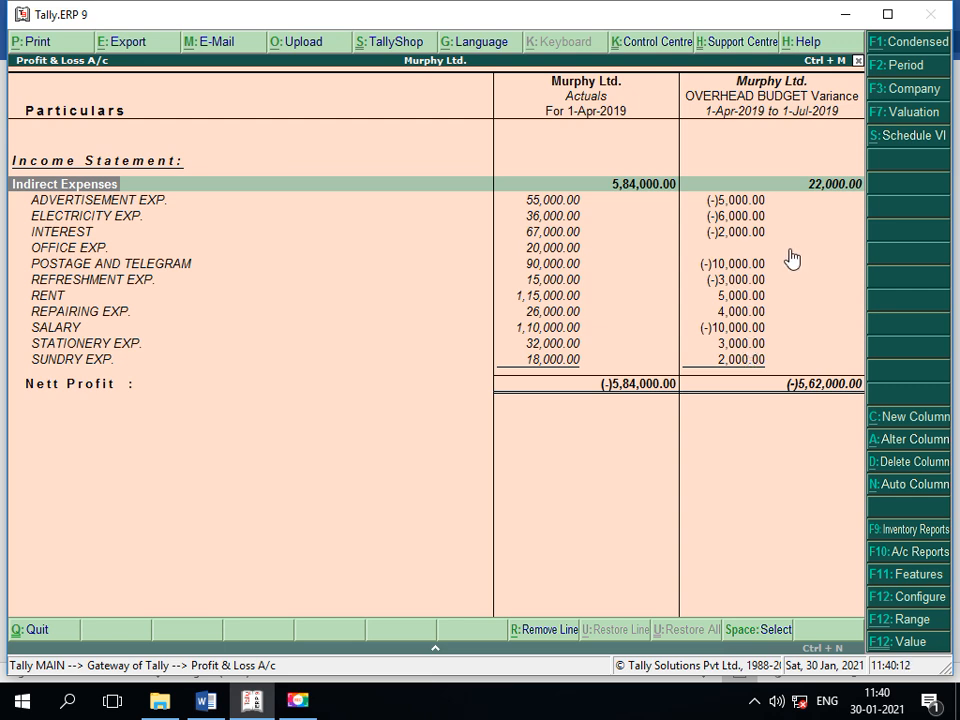
key(Down)
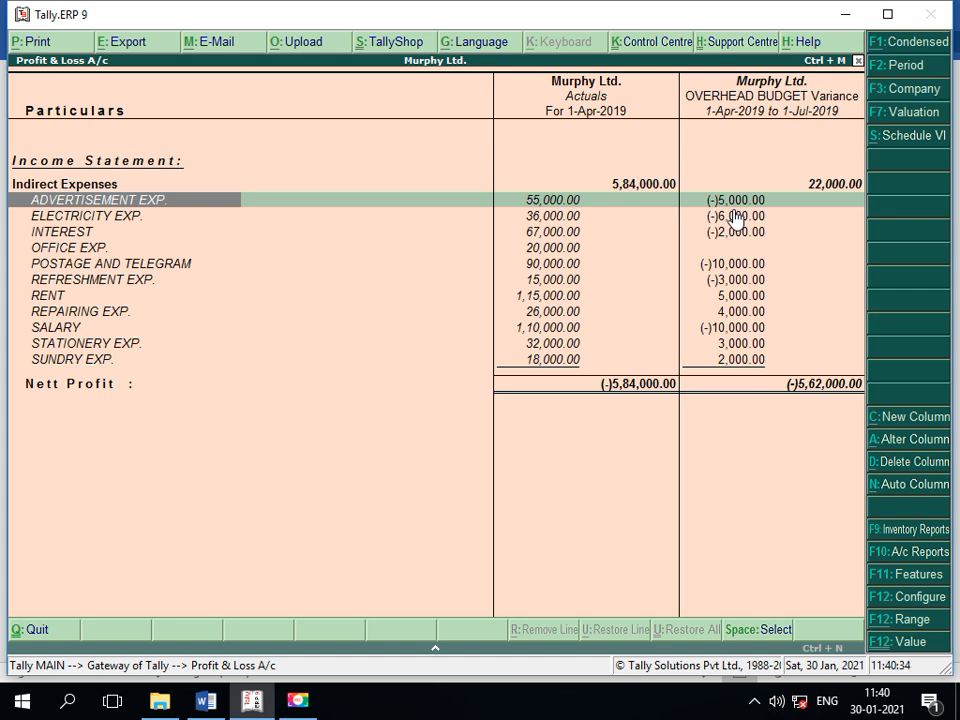
click(145, 252)
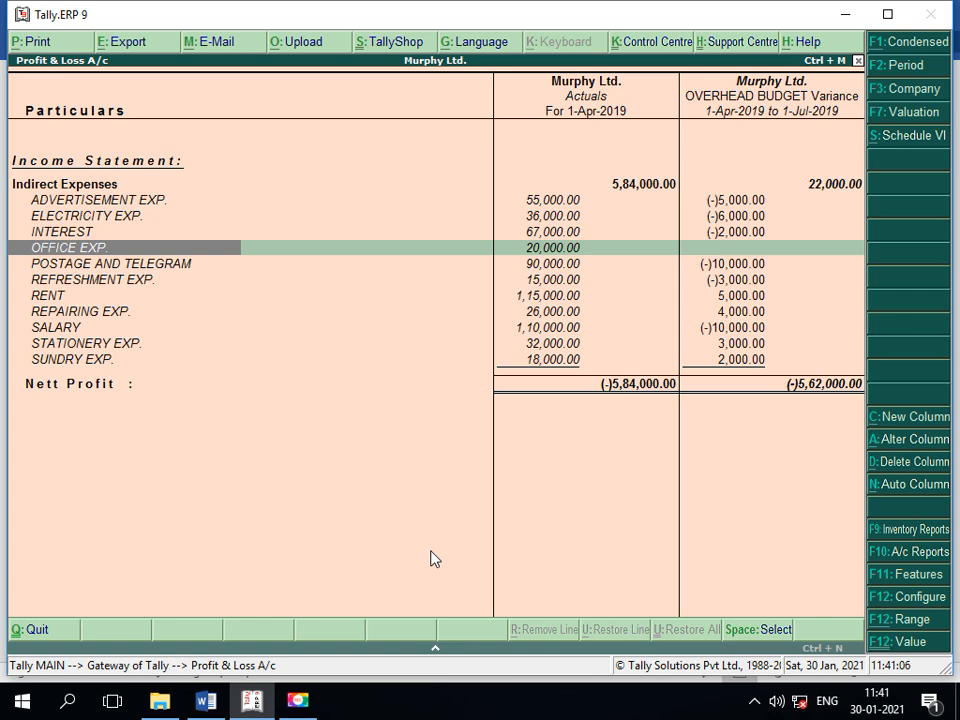
- Add a Murphy Ltd. column showing Actuals for 1-4-2019 to 1-7-2019, in base currency with default stock valuation
click(926, 427)
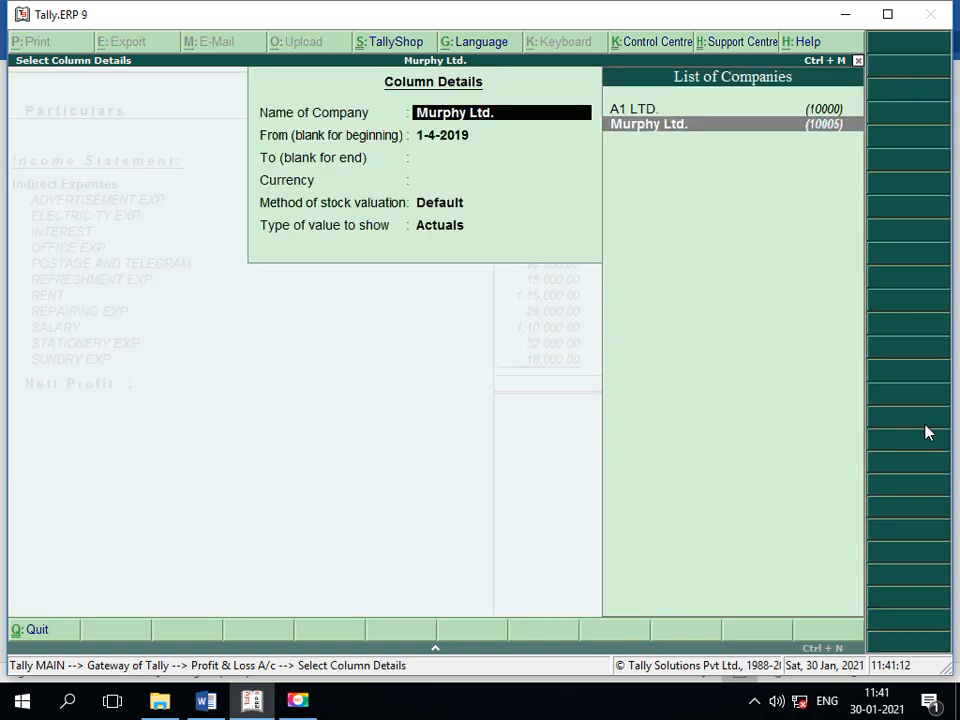
key(Return)
key(Return)
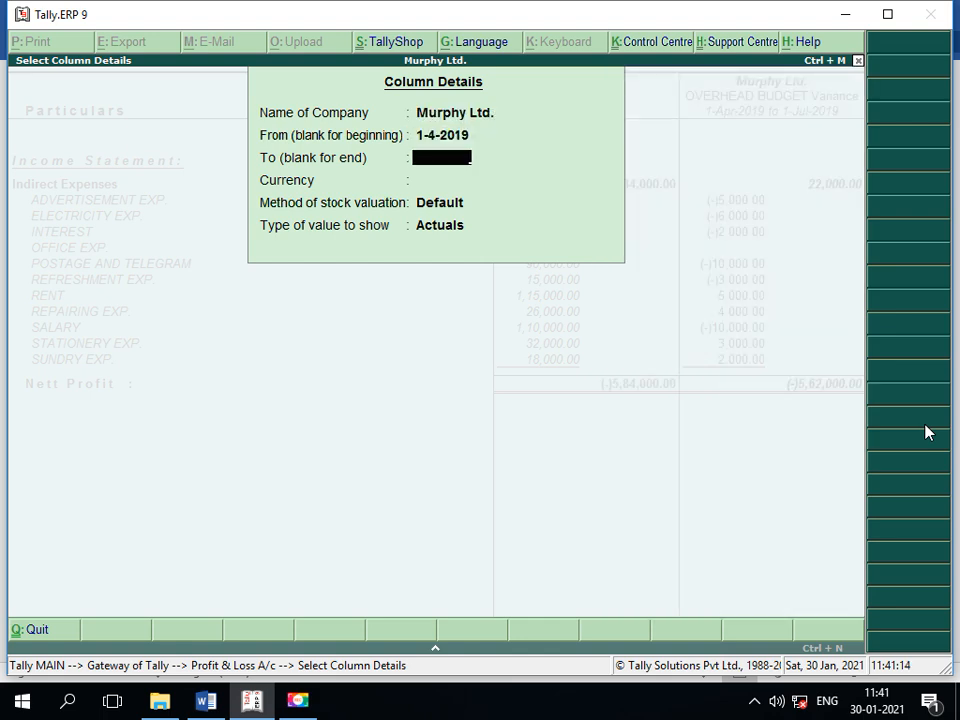
text(1-7-20)
text(19)
key(Return)
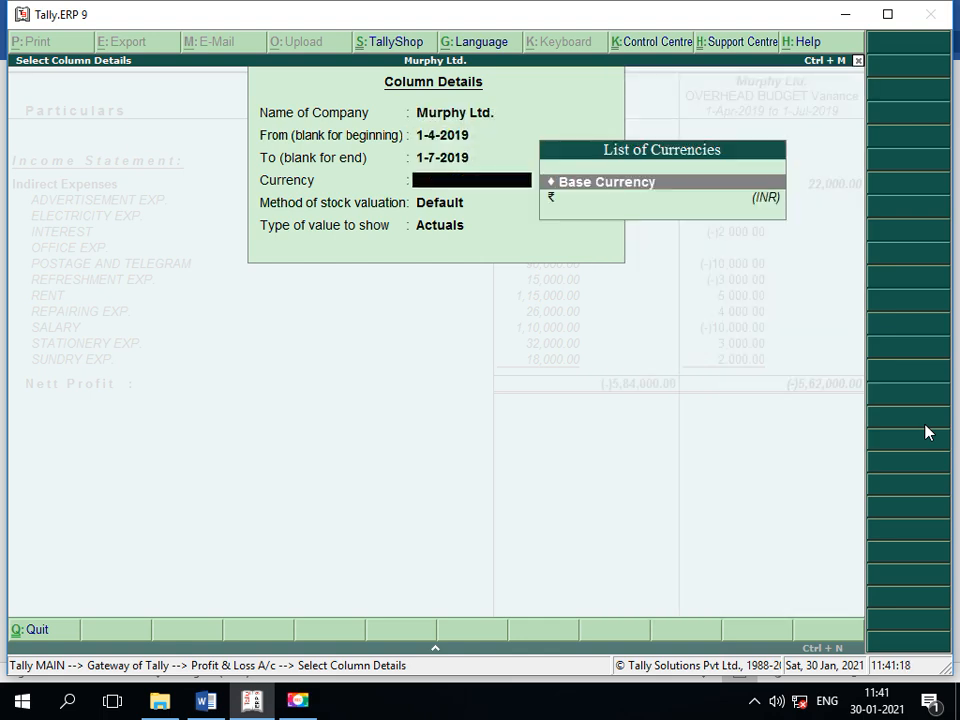
key(Return)
key(Return)
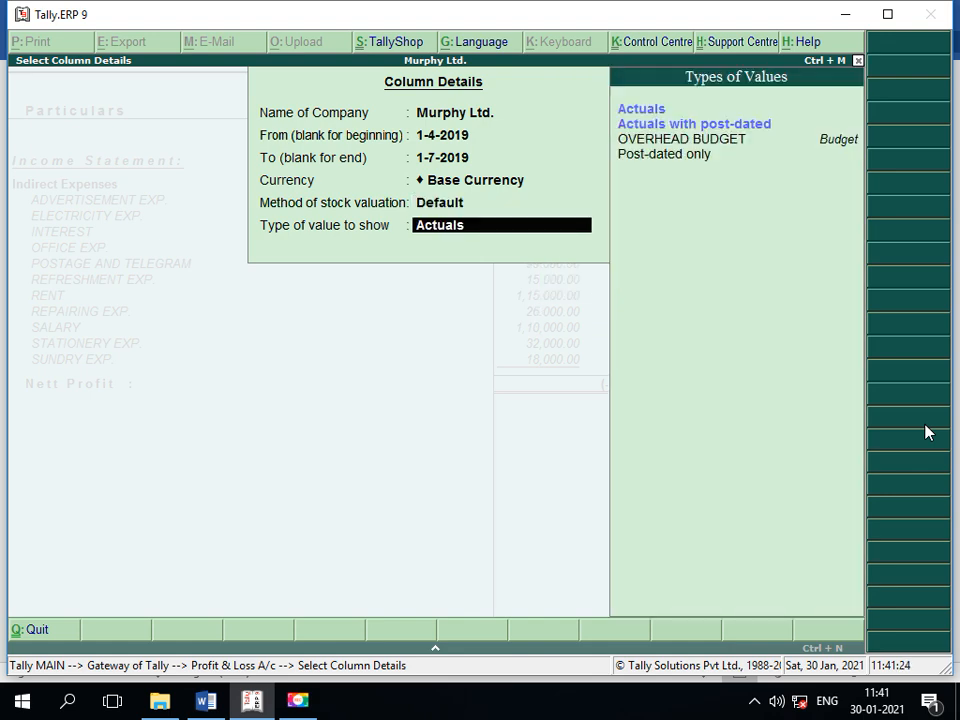
key(Return)
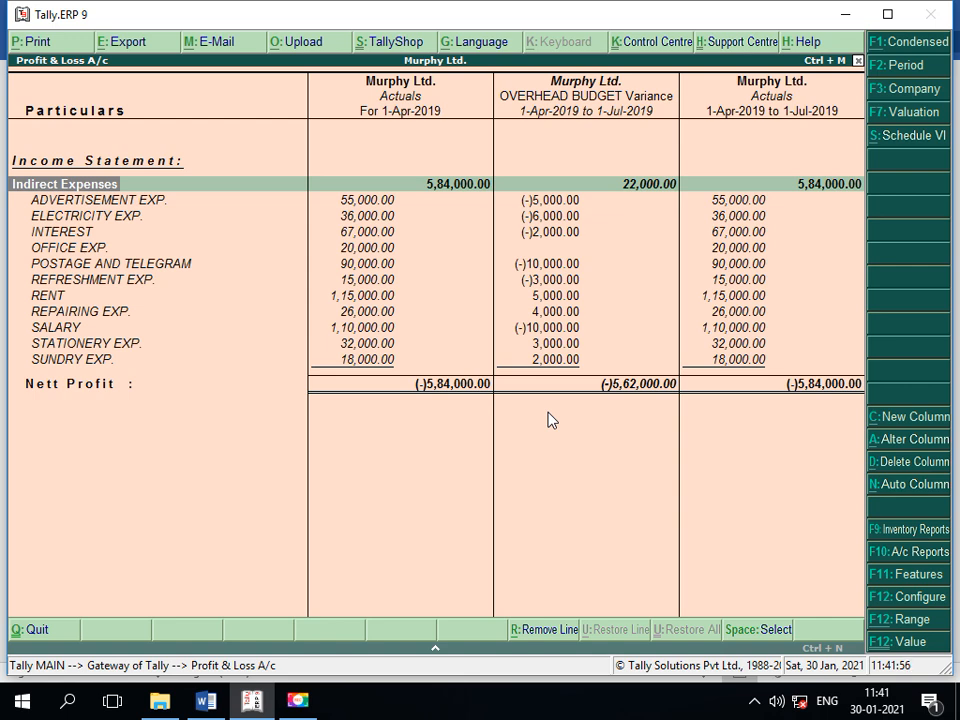
- Add one more Actuals column for the same period, 1-4-2019 to 1-7-2019, keeping base currency and default valuation
click(920, 426)
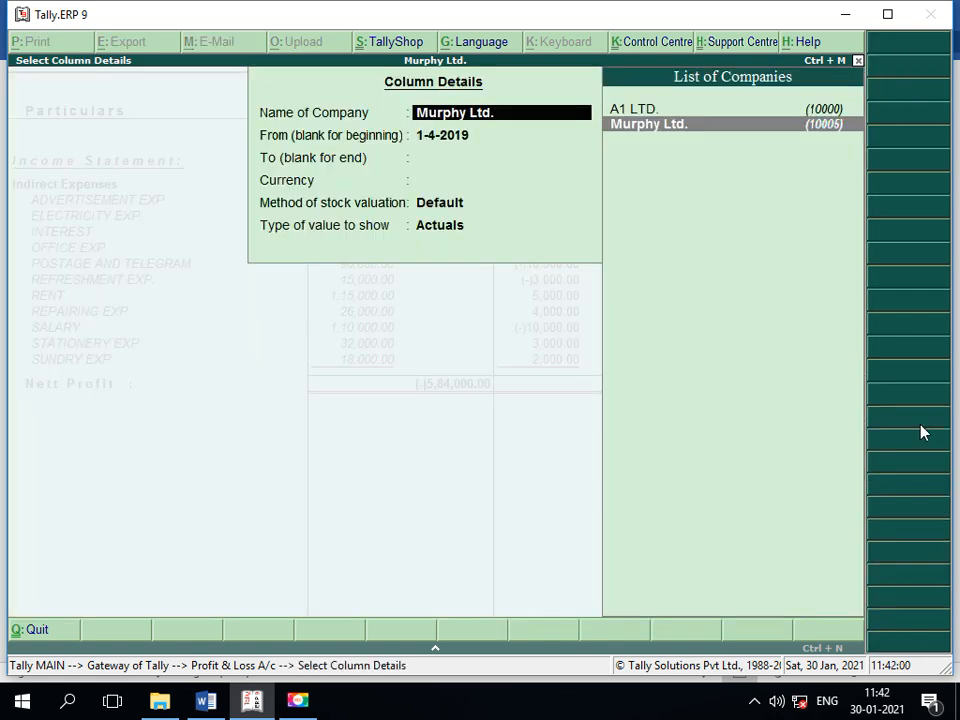
key(Return)
text(1)
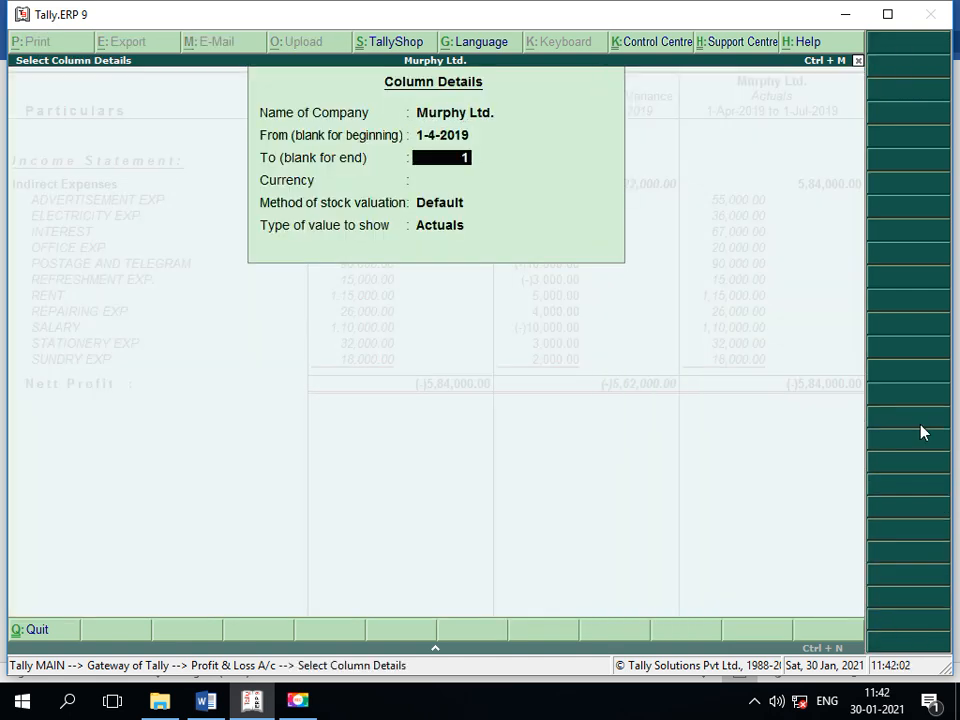
text(-7)
key(Return)
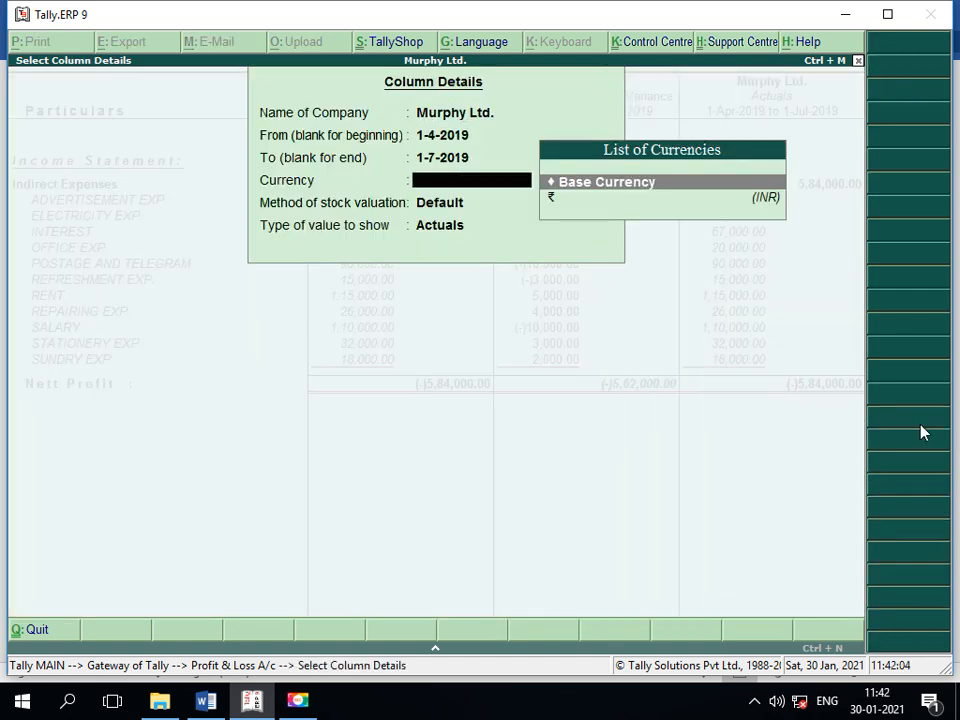
key(Return)
key(Return)
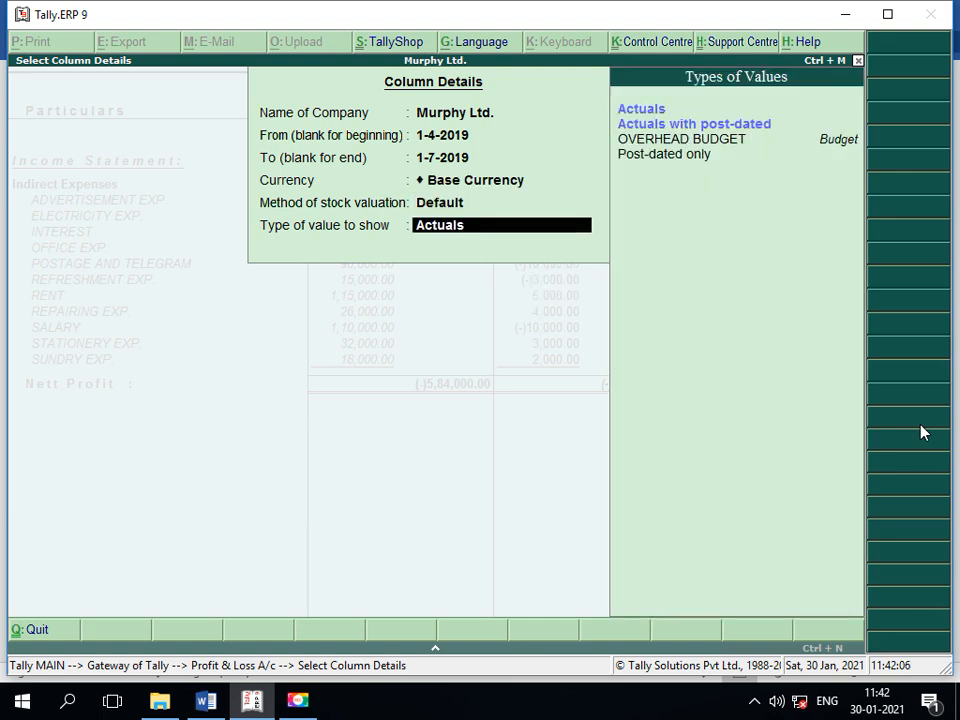
key(Down)
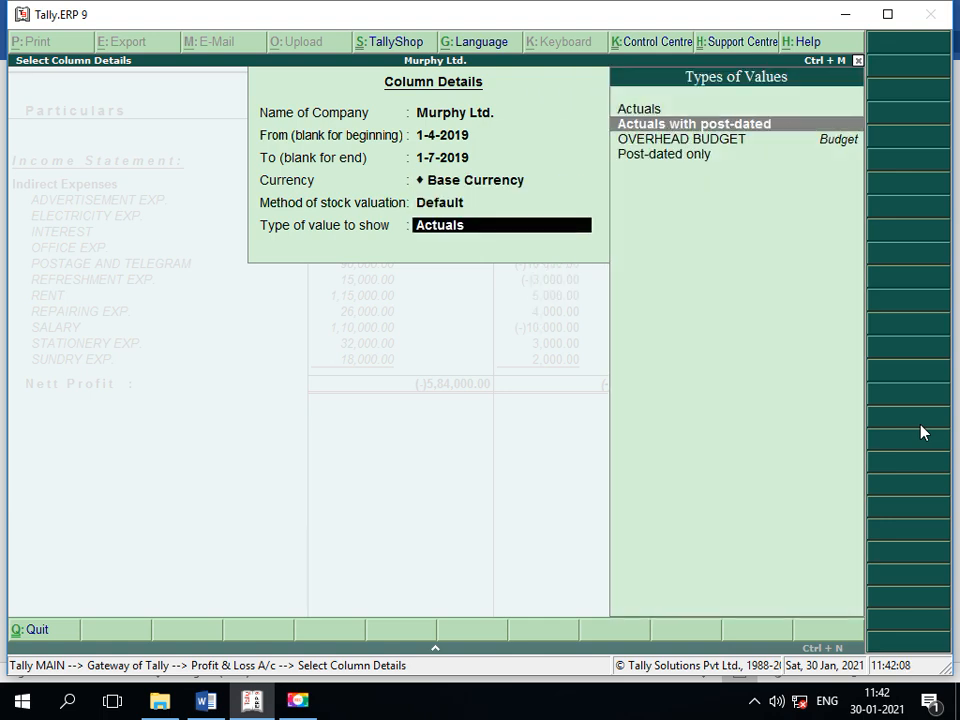
key(Up)
key(Return)
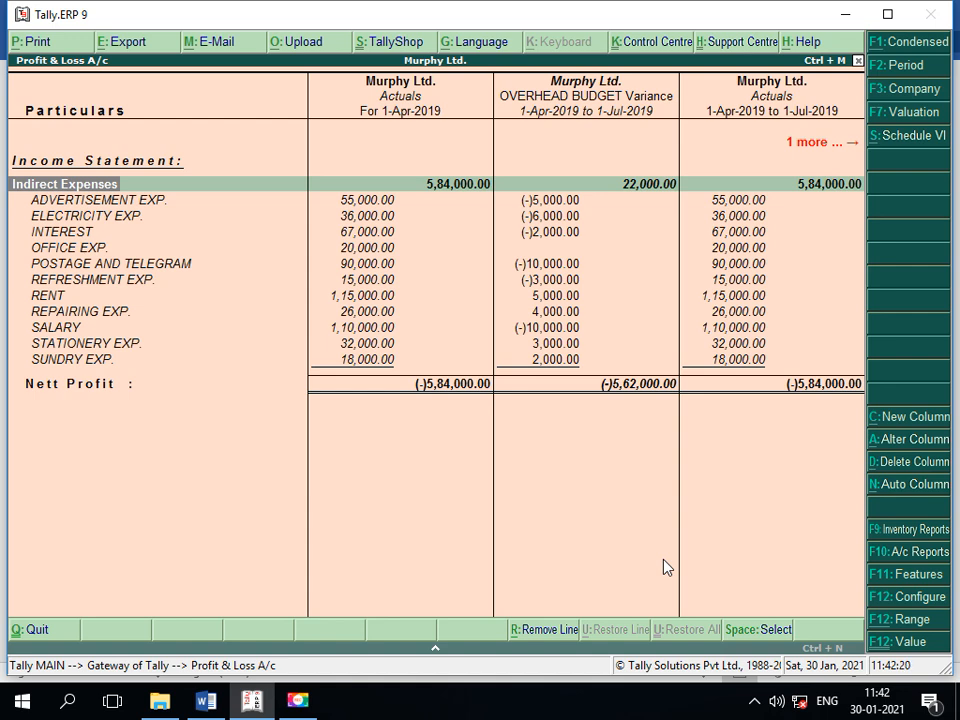
- Review the actuals and OVERHEAD BUDGET variance across all columns of the Profit & Loss A/c, including the actuals with post-dated vouchers
key(Right)
key(Right)
key(Right)
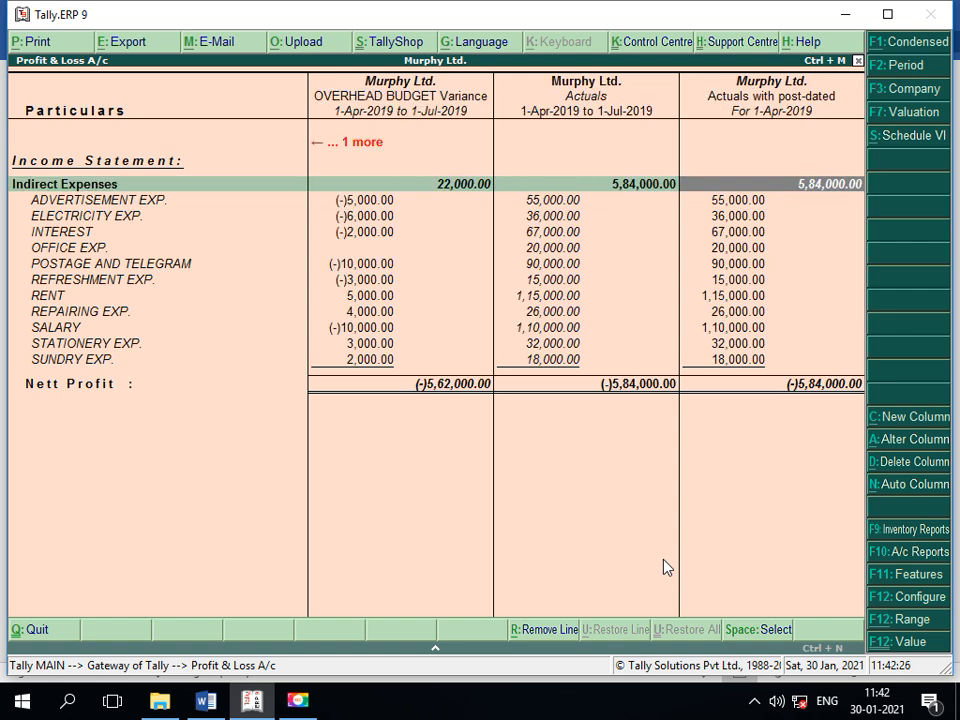
key(Left)
key(Left)
key(Left)
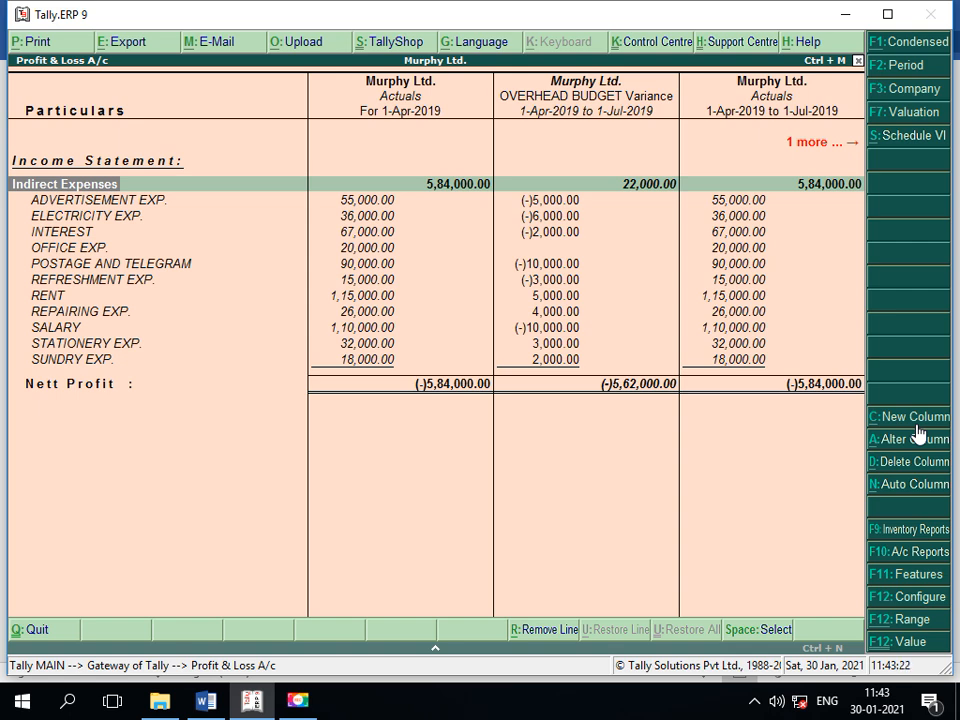
- Switch to the TALLY PRACTICE EXAMPLES document in Word and read question Q.9 under the Scenario Management heading on page 10
key(alt+Tab)
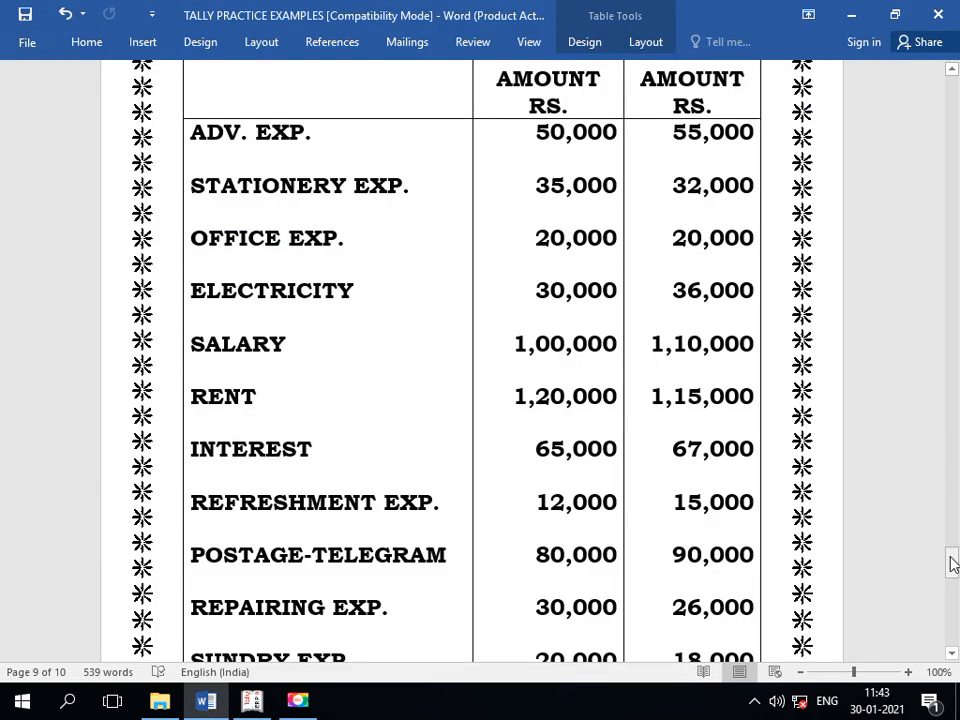
drag(949, 561, 955, 630)
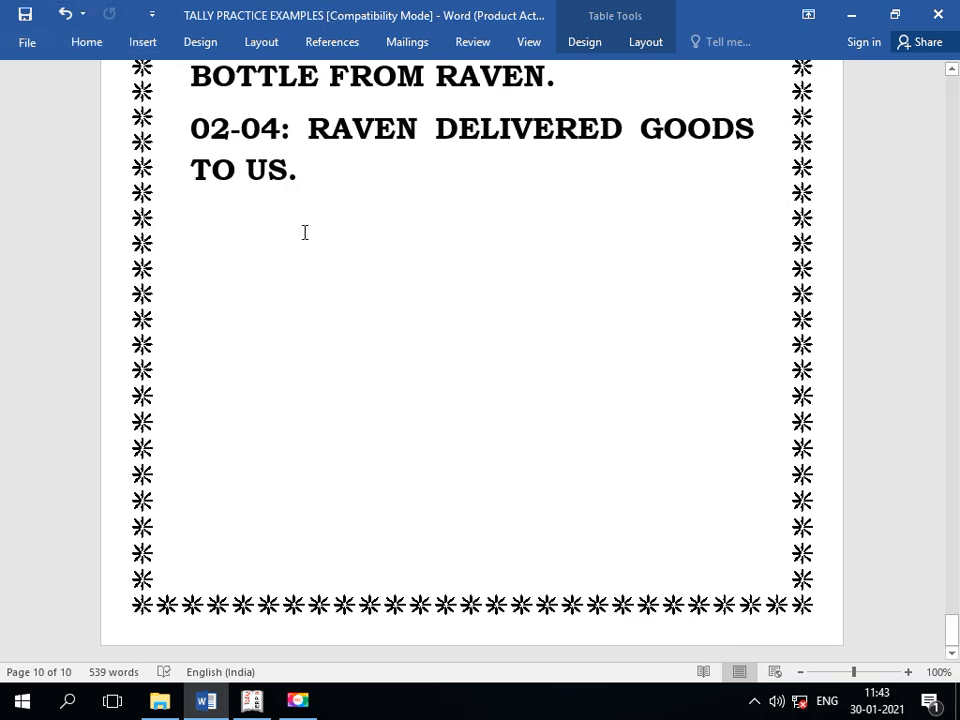
click(381, 179)
key(Up)
key(Up)
key(Up)
key(Up)
key(Up)
key(Up)
key(Up)
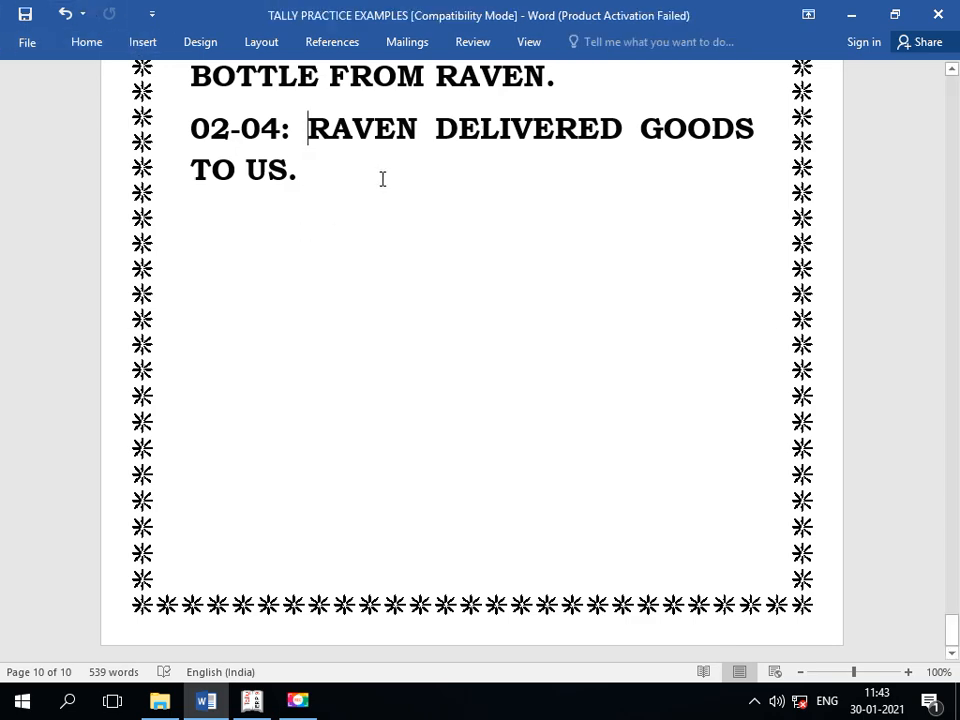
key(Up)
key(Up)
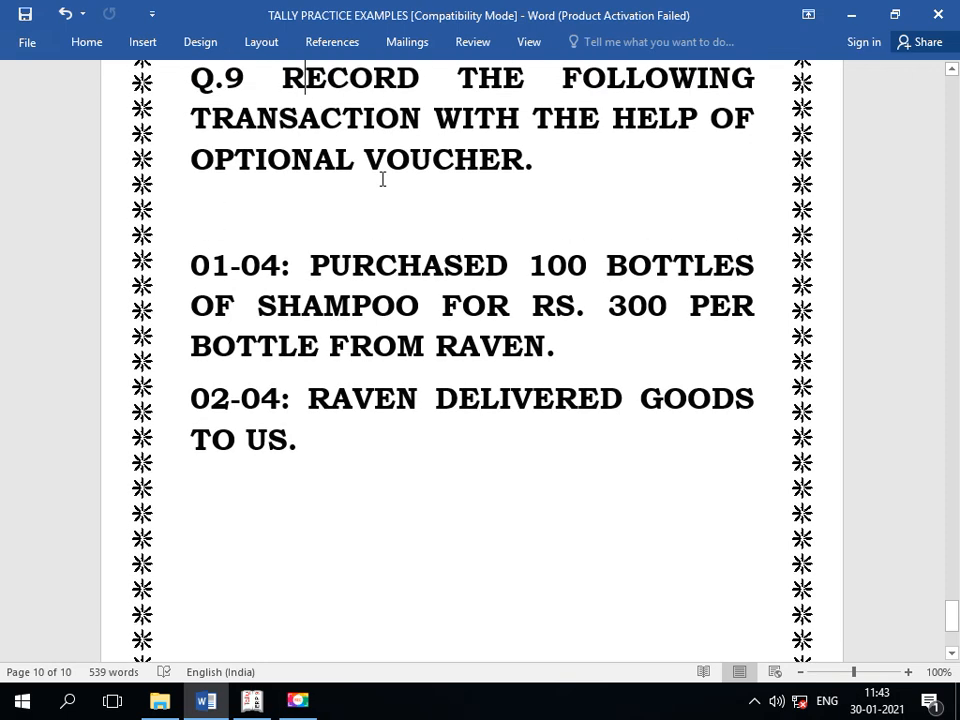
key(Up)
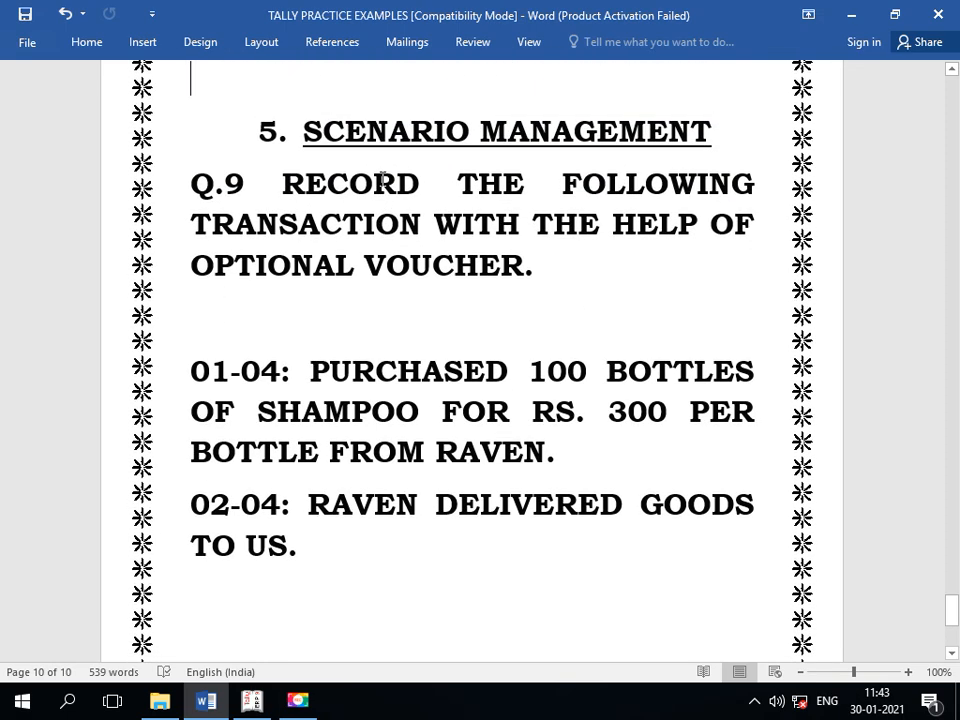
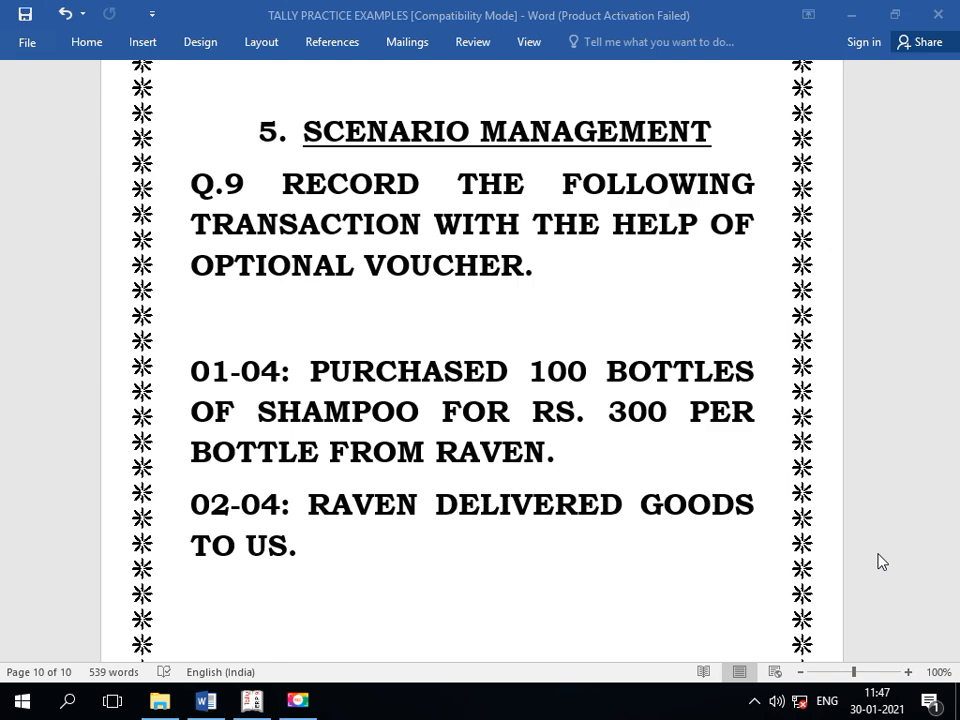
click(881, 562)
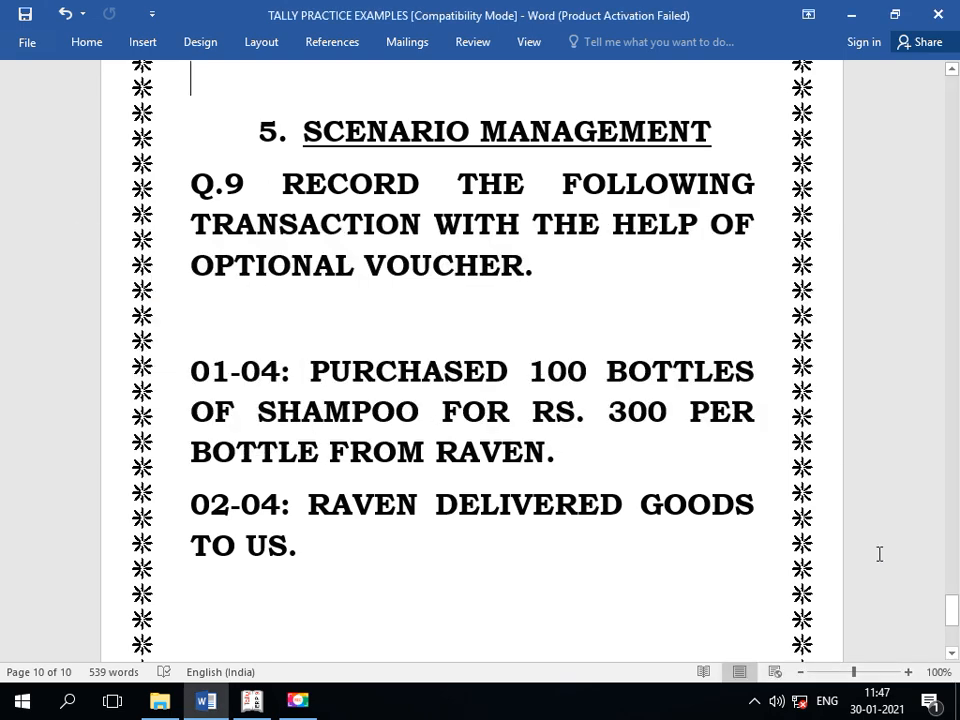
- Switch back to Tally.ERP 9, leave the Profit & Loss A/c and start creating a new company
key(alt+Tab)
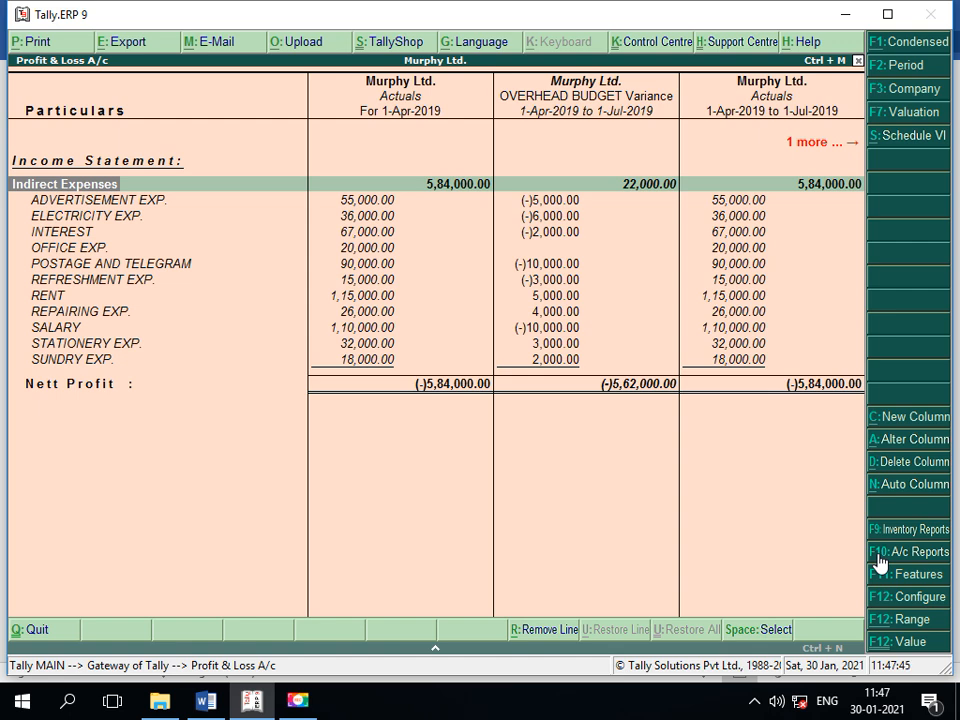
key(Escape)
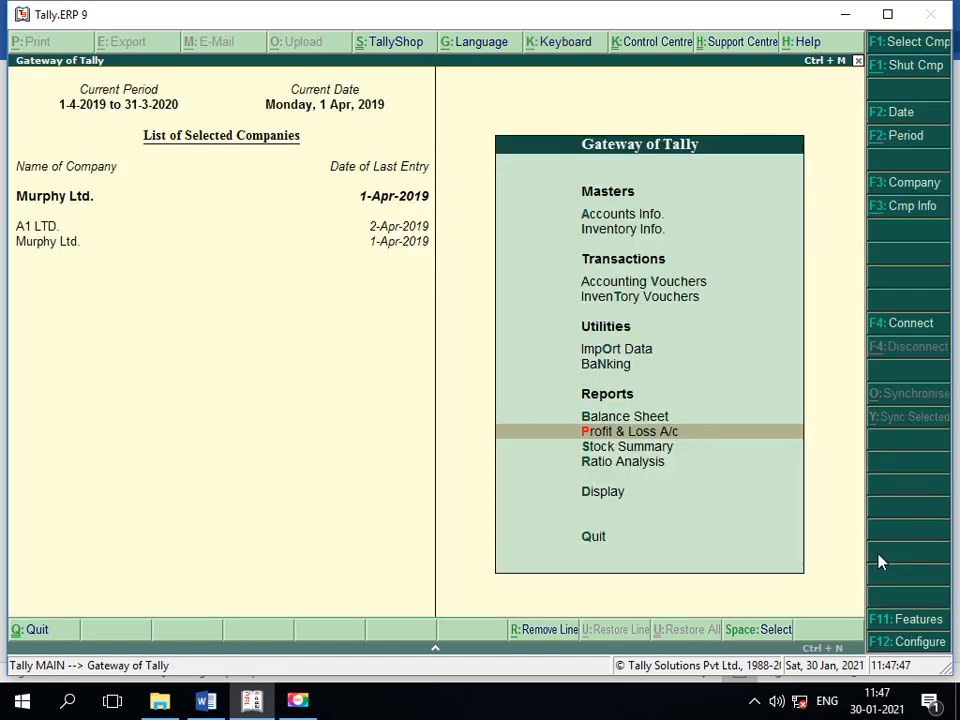
key(Down)
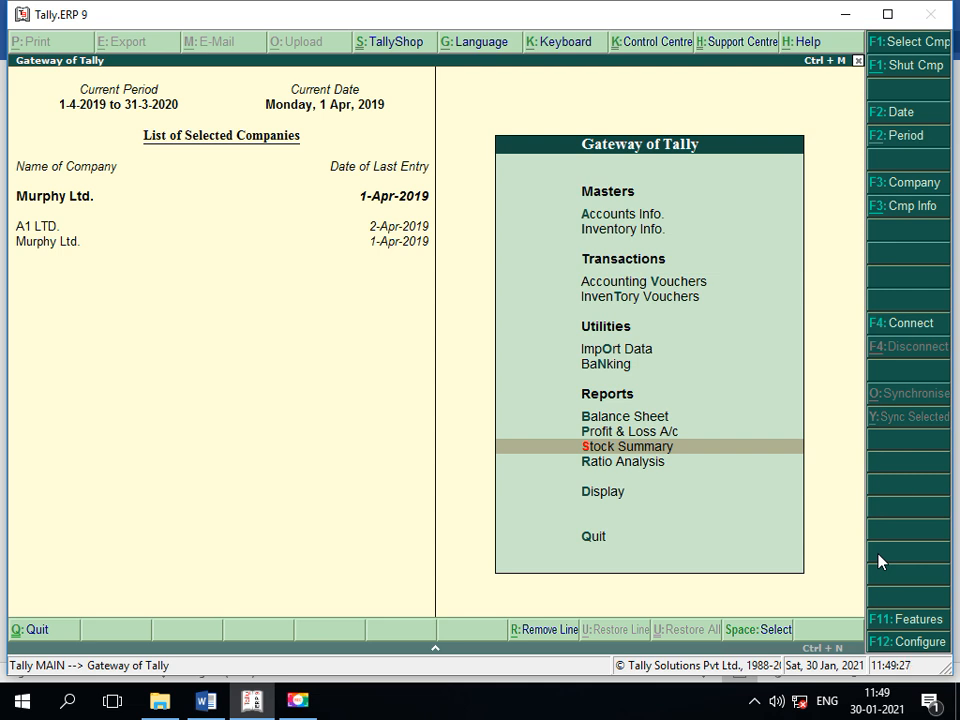
key(alt+F3)
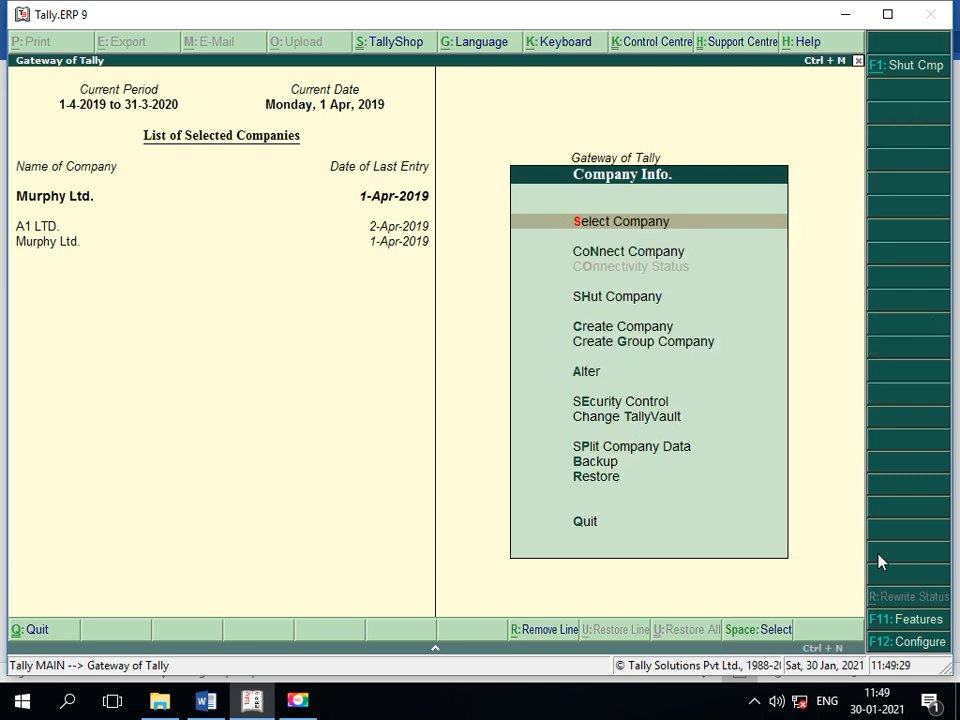
key(Down)
key(Down)
key(Down)
key(Down)
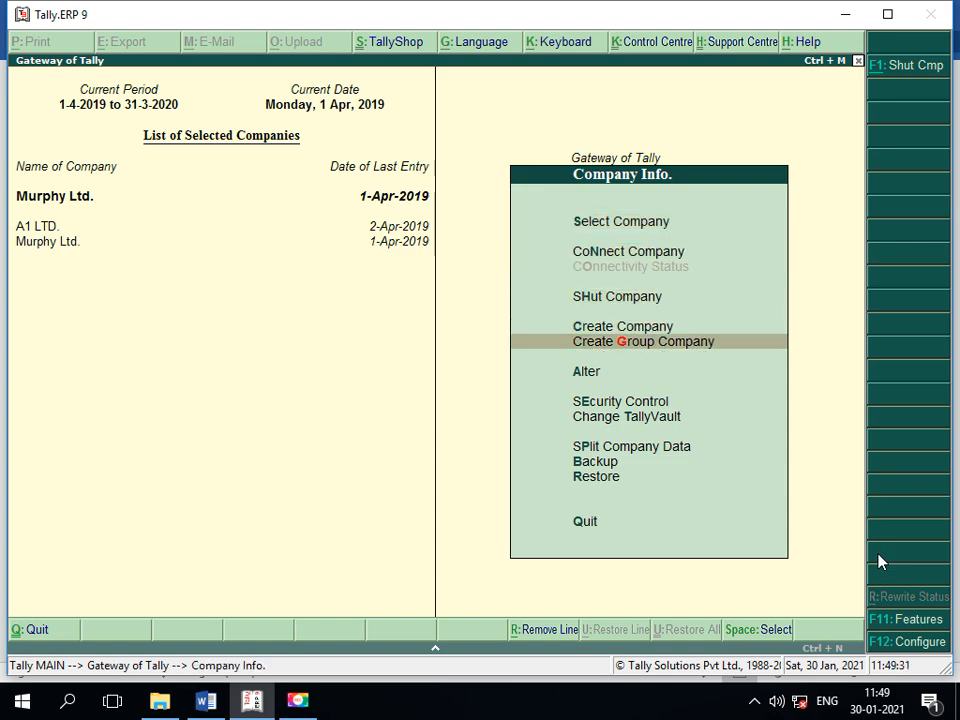
key(Up)
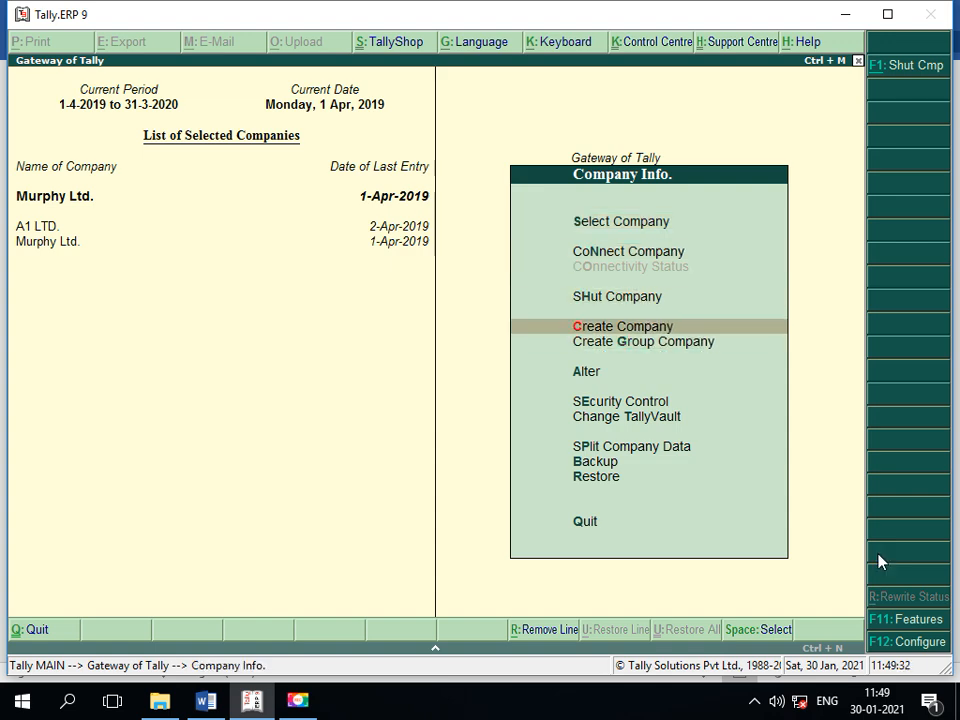
key(Return)
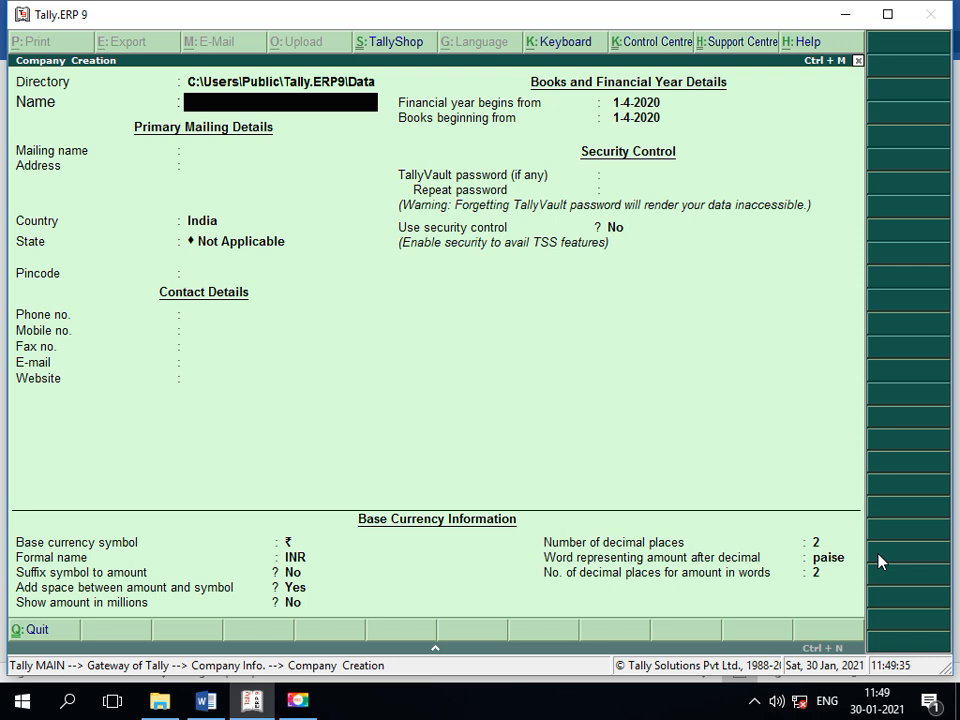
- Name the new company SCENARIO LTD., keeping India as the country and leaving the address and contact details blank
text(SCENARION L)
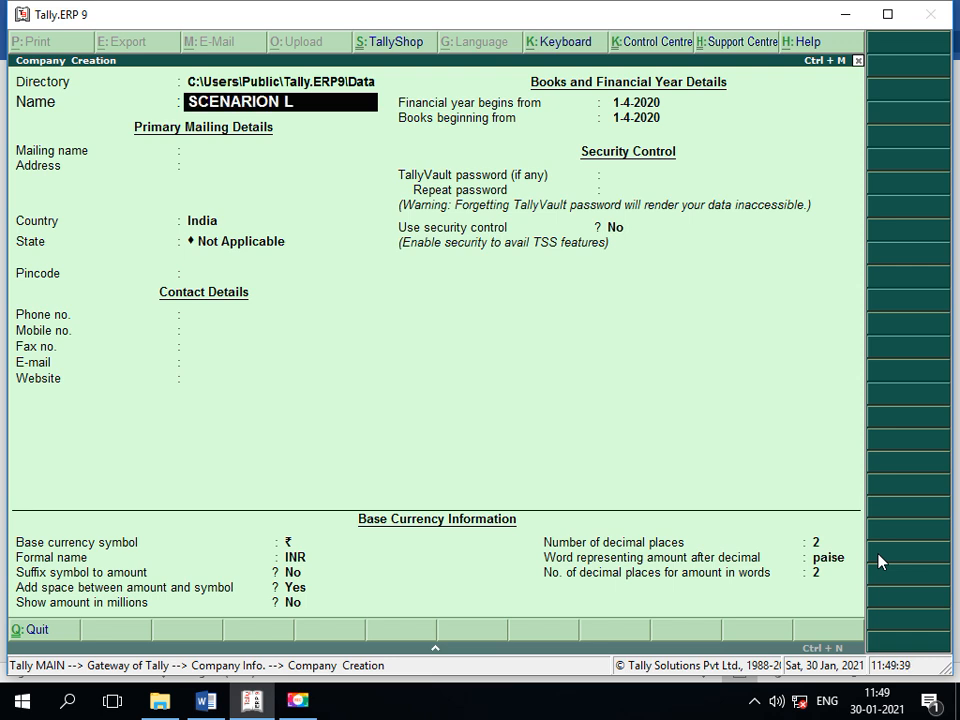
key(BackSpace)
key(BackSpace)
key(BackSpace)
text(LTD.)
key(Return)
key(Return)
key(Return)
key(Return)
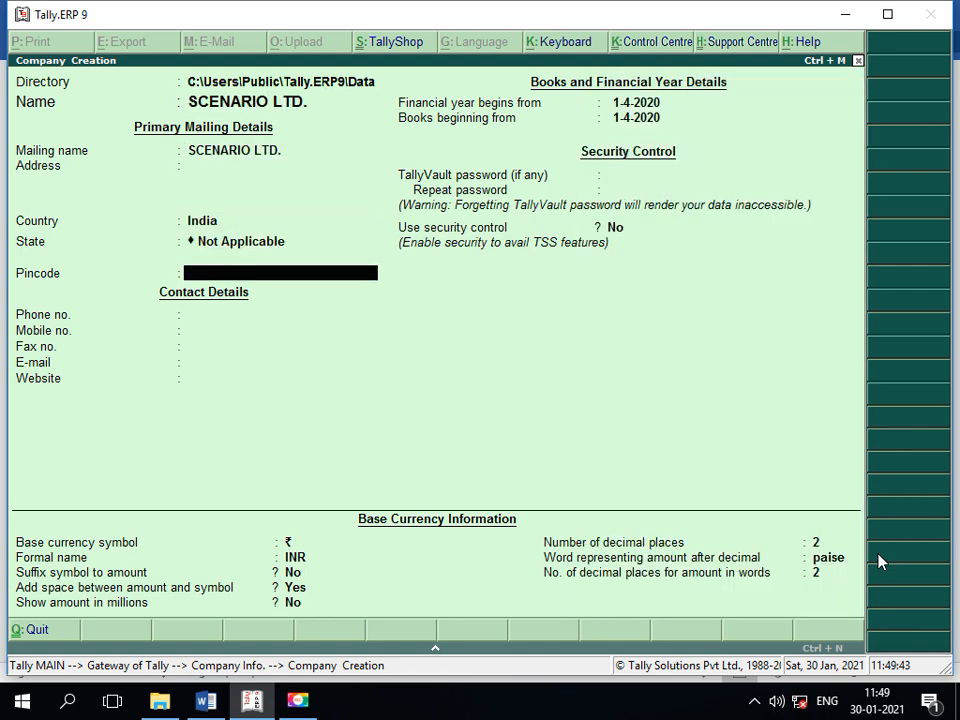
key(Return)
key(Return)
key(Return)
key(Return)
key(Return)
key(Return)
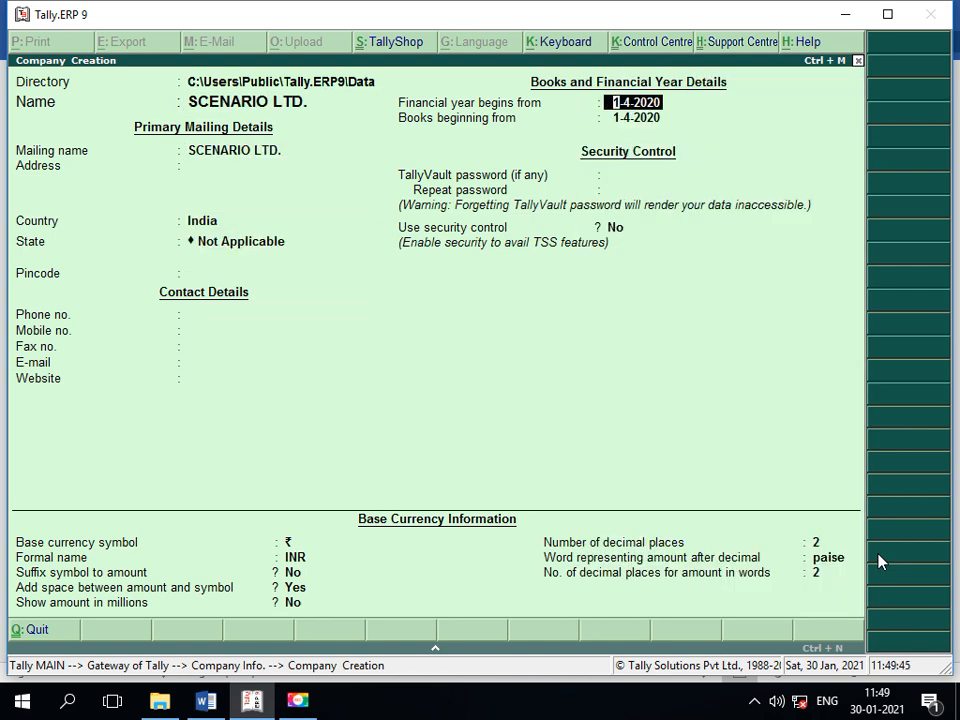
- Set the financial year and books to begin from 1-4-2019, keep the default security and currency settings, and save the company
text(1-4-20)
text(1)
text(9)
key(Return)
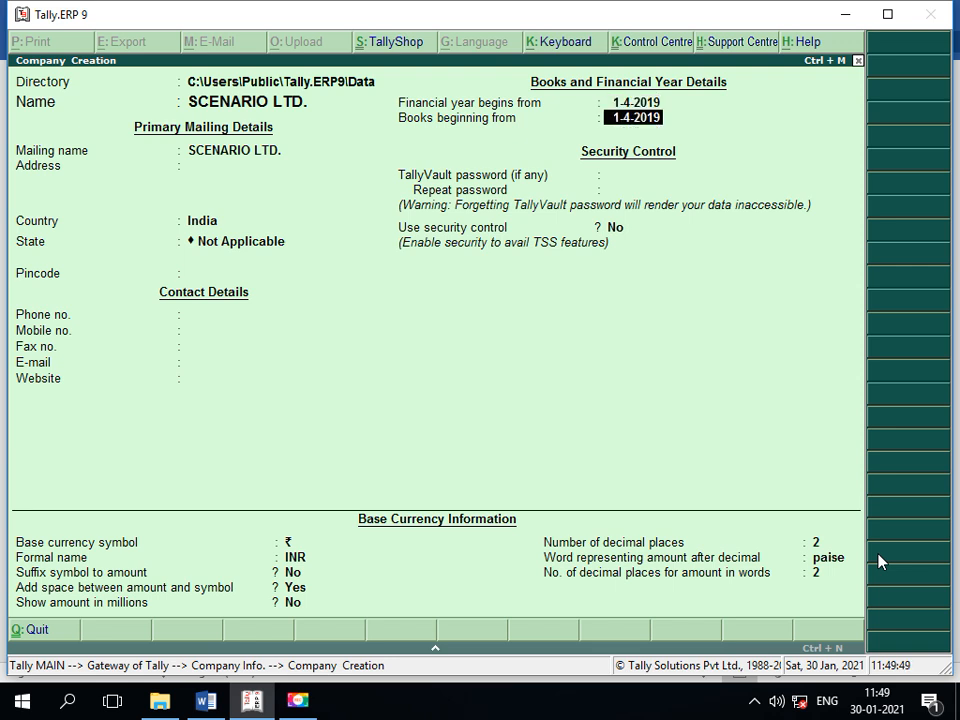
key(Return)
key(Return)
key(Return)
key(Return)
key(Return)
key(Return)
key(Return)
key(Return)
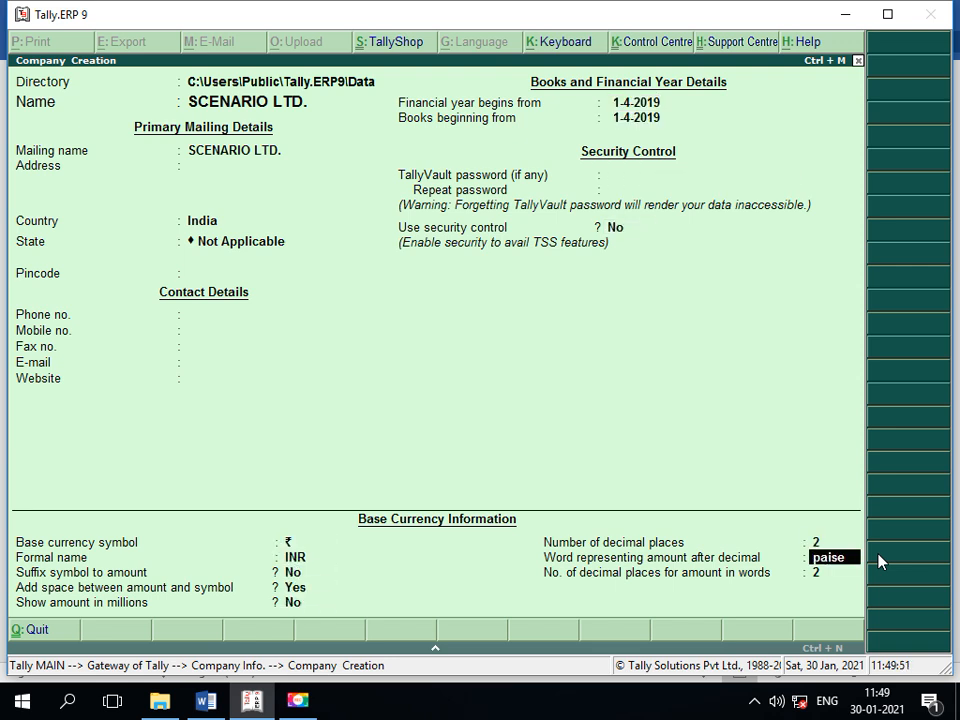
key(Return)
key(Return)
key(Return)
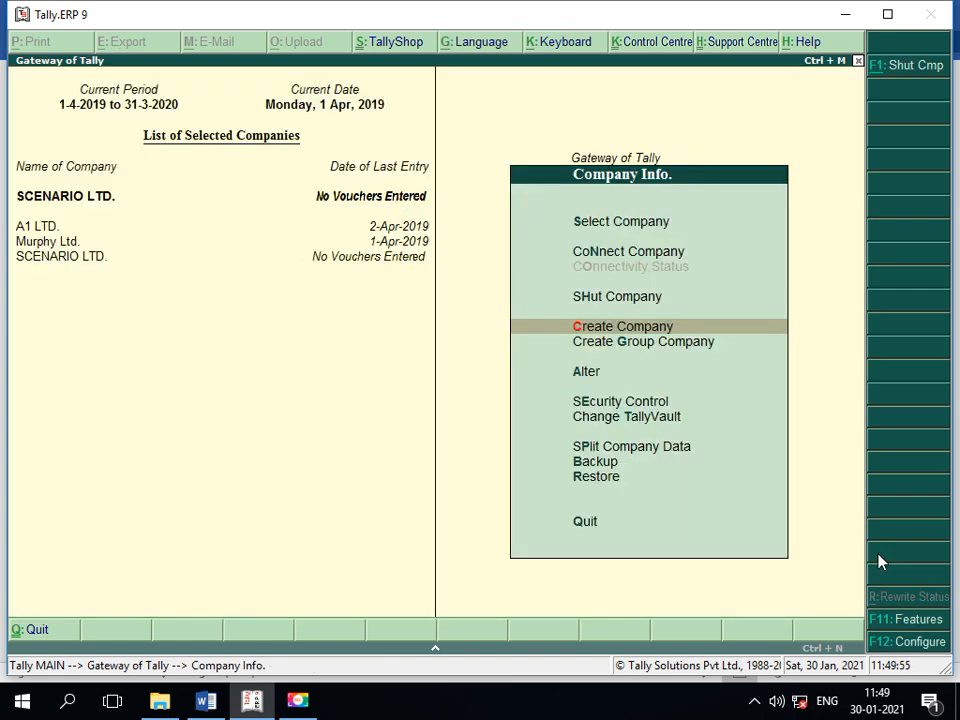
key(Escape)
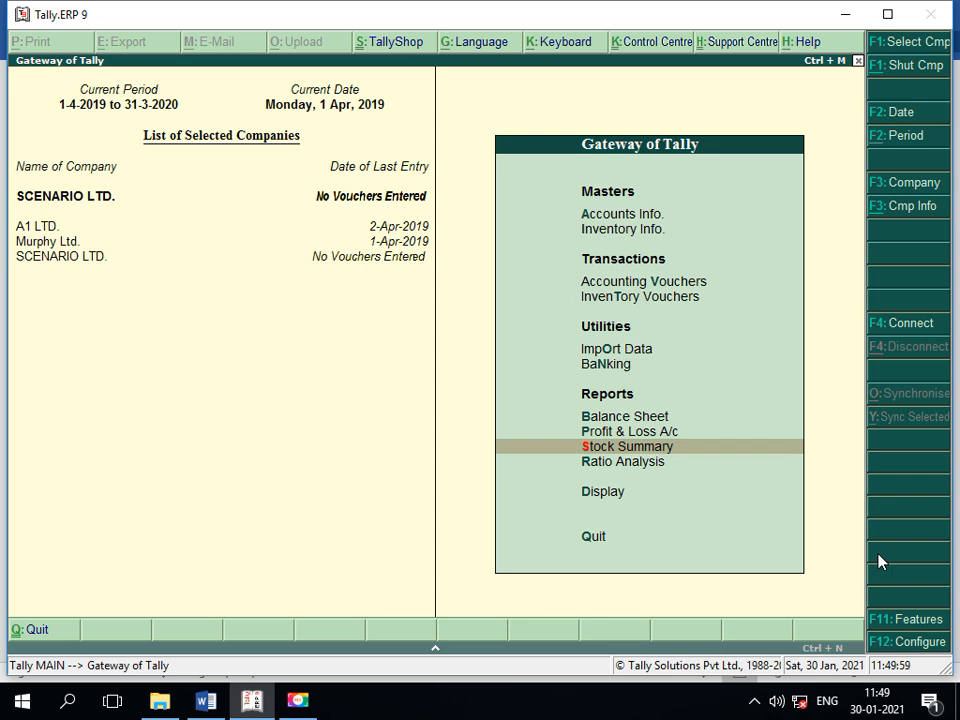
- Enable reversing journals and optional vouchers in the accounting features of SCENARIO LTD. and save the features
key(F11)
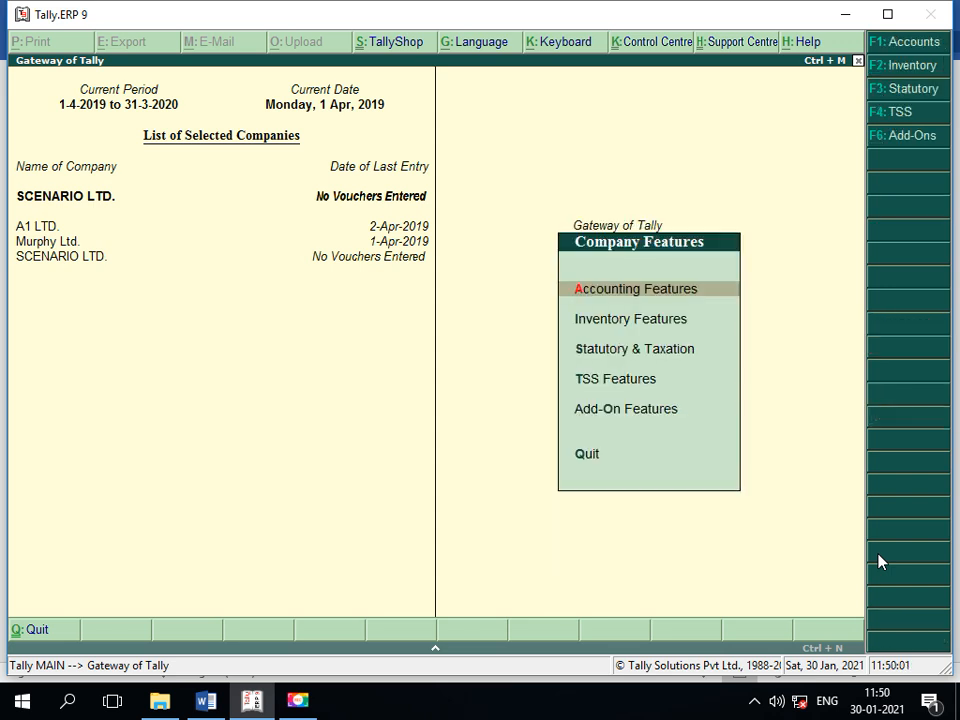
key(Return)
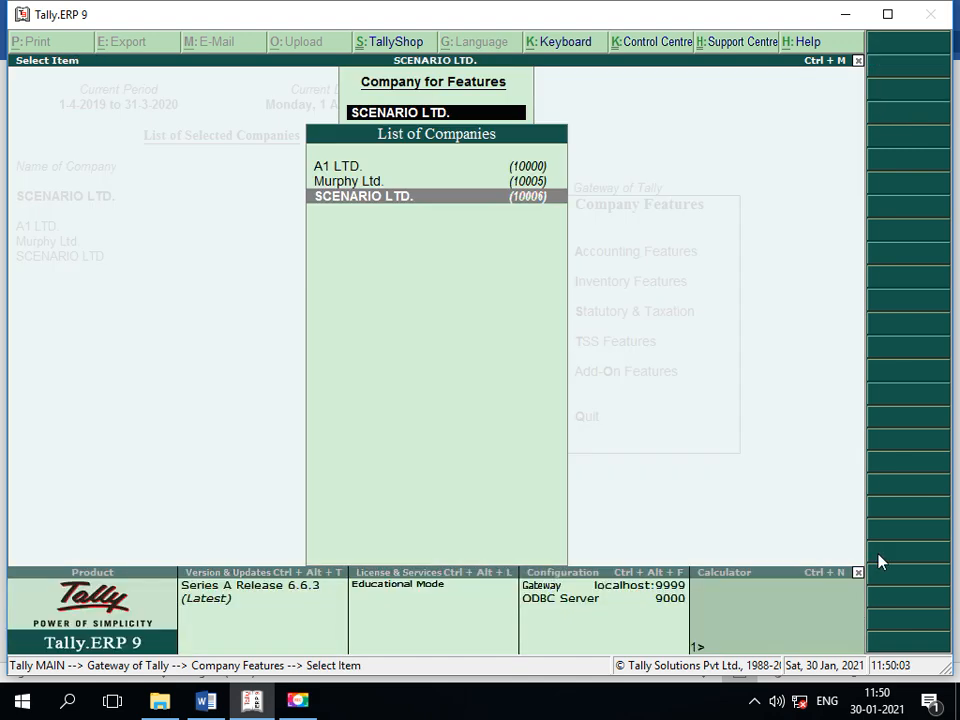
key(Return)
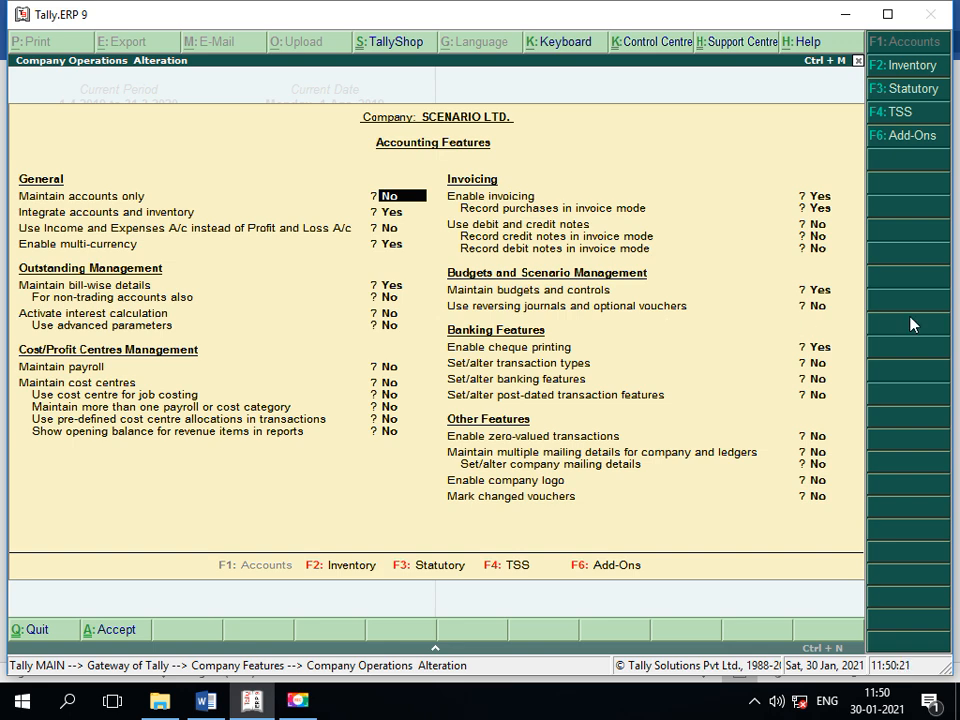
click(819, 307)
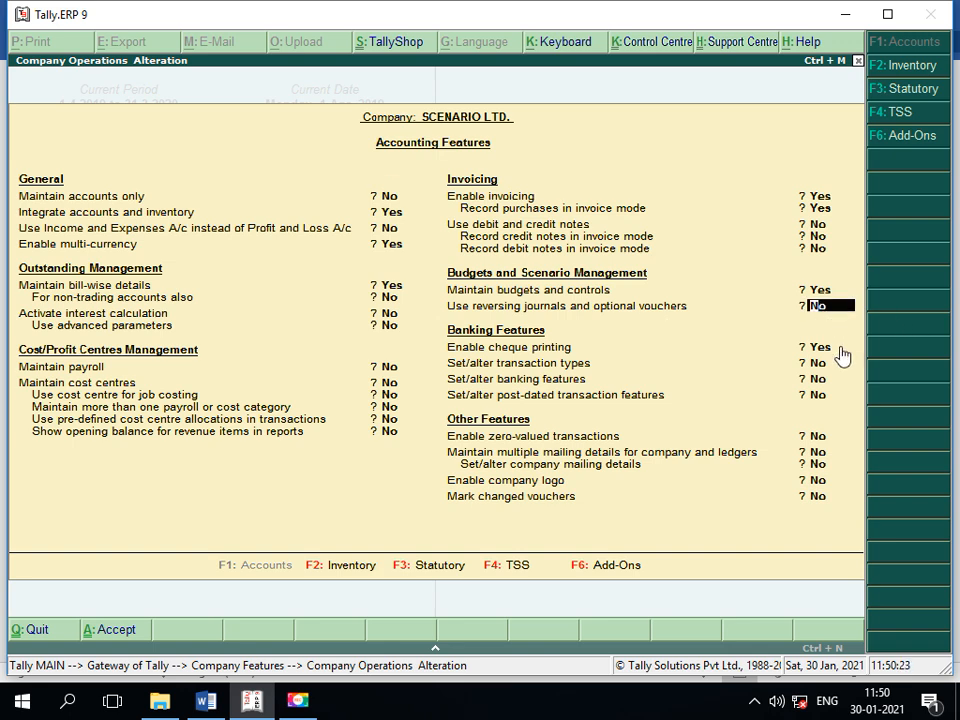
text(y)
key(Return)
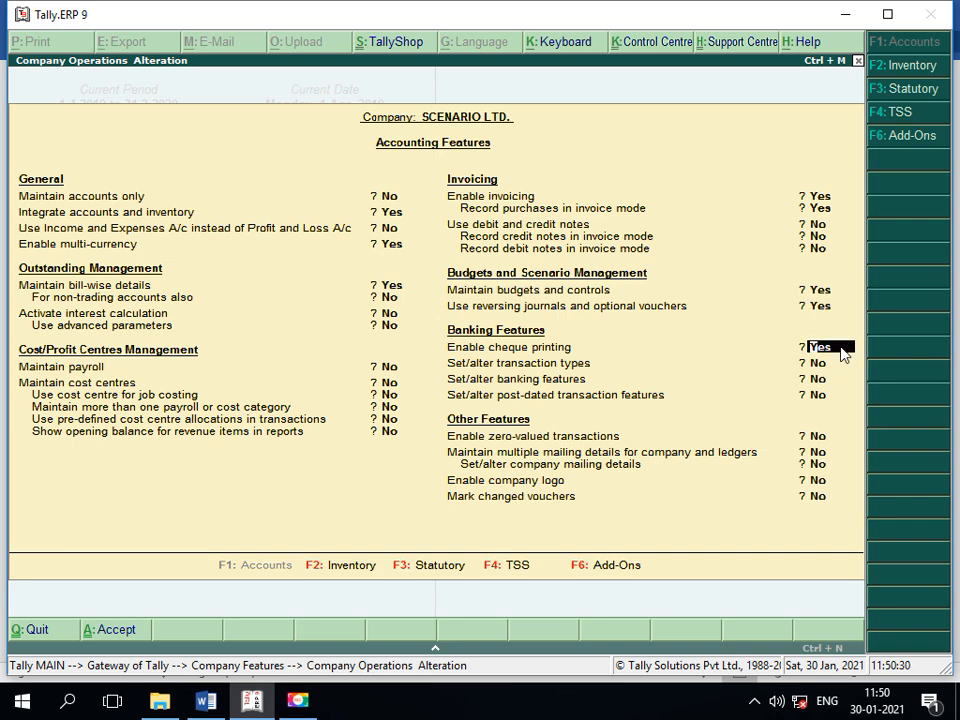
key(ctrl+a)
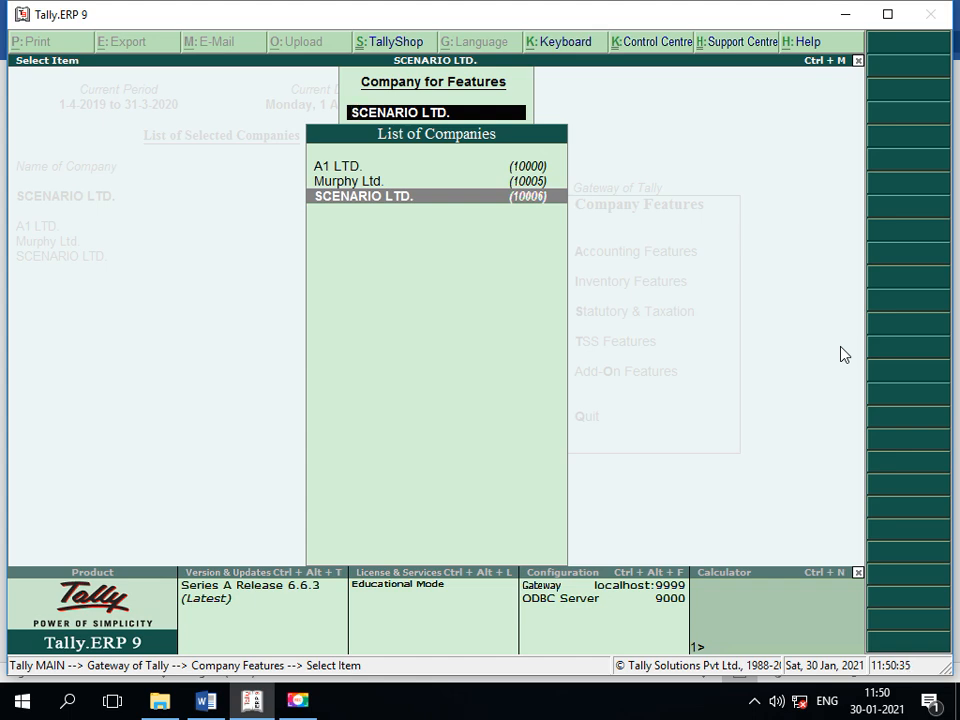
key(Escape)
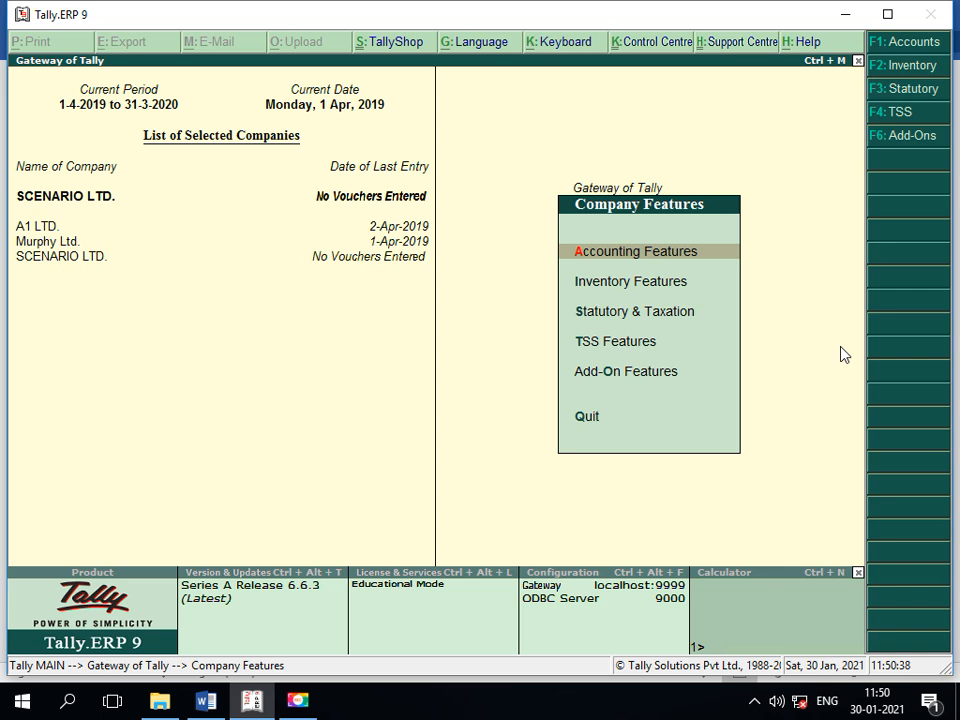
key(Escape)
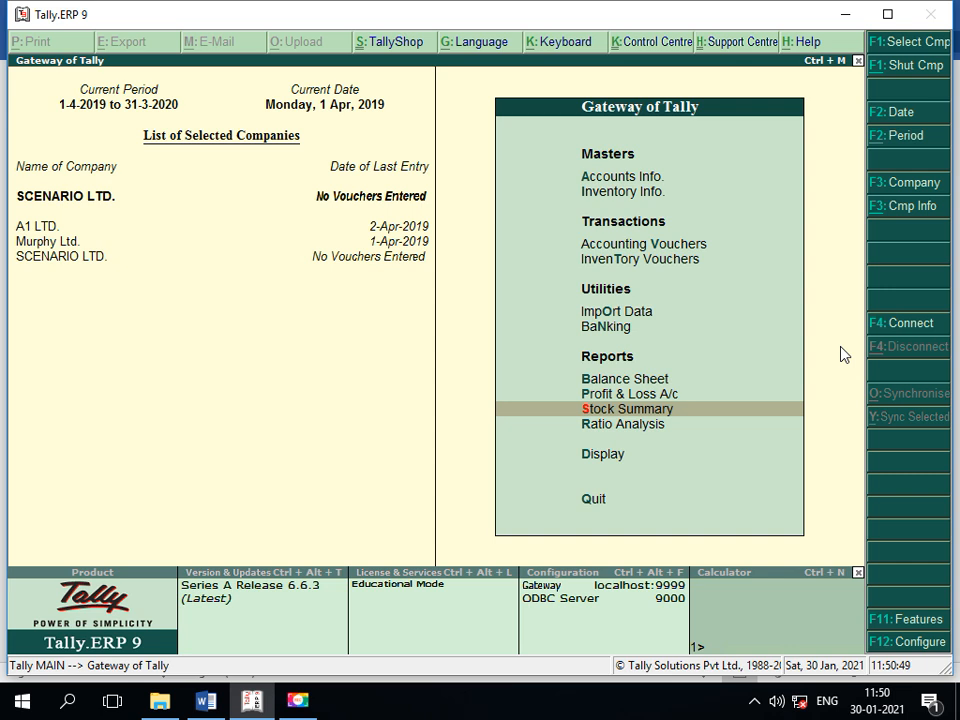
- Open the Purchase voucher type of SCENARIO LTD. for alteration
key(Up)
key(Up)
key(Up)
key(Up)
key(Up)
key(Up)
key(Up)
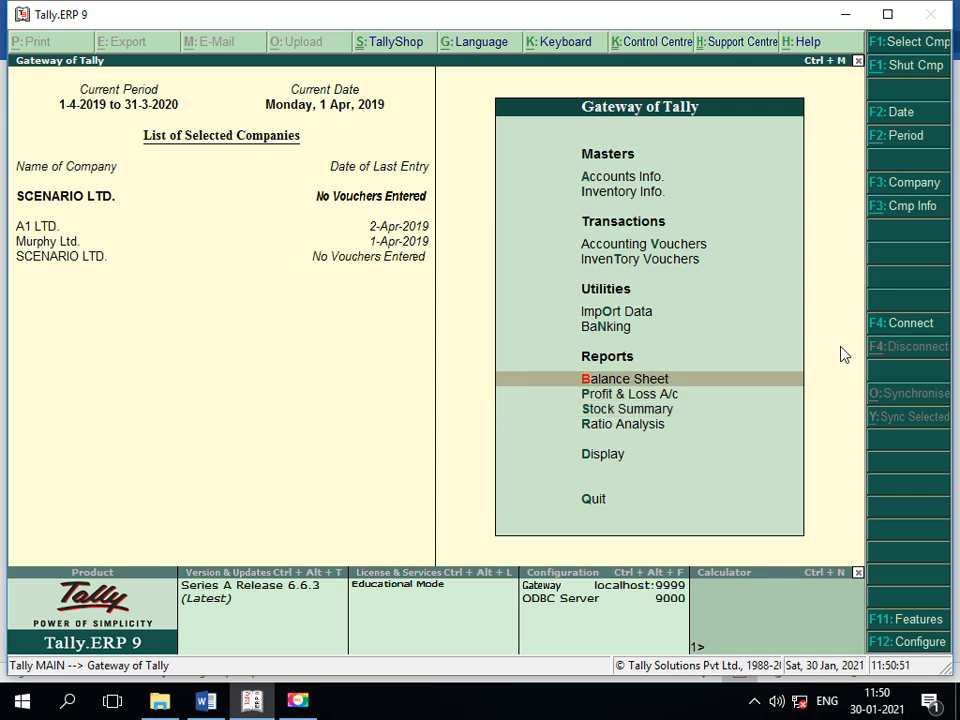
key(Up)
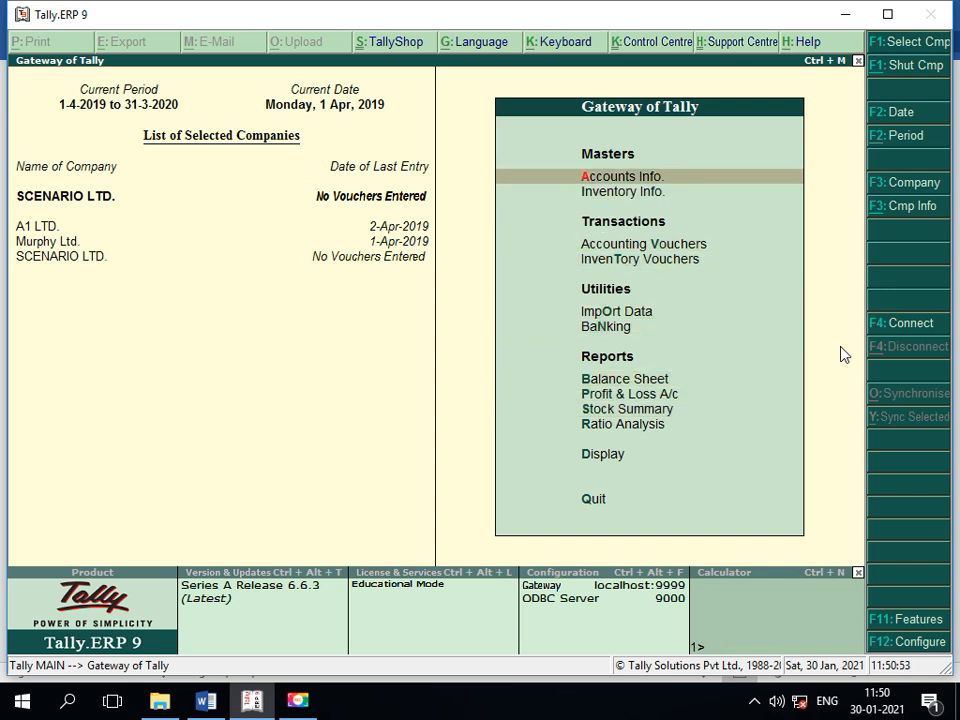
key(Return)
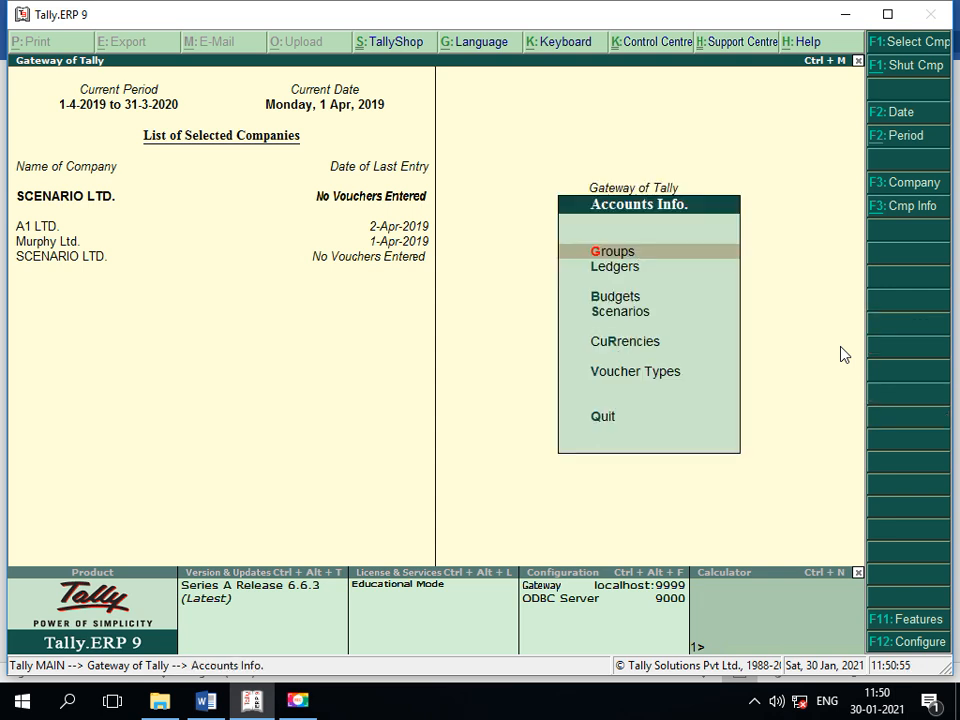
key(Down)
key(Down)
key(Down)
key(Down)
key(Down)
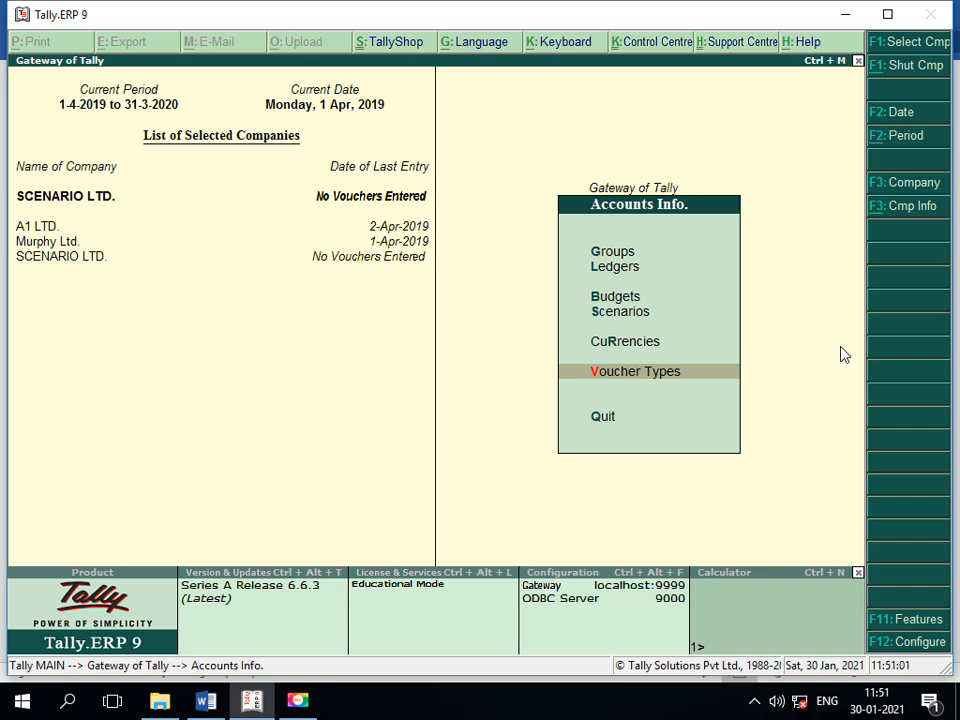
key(Return)
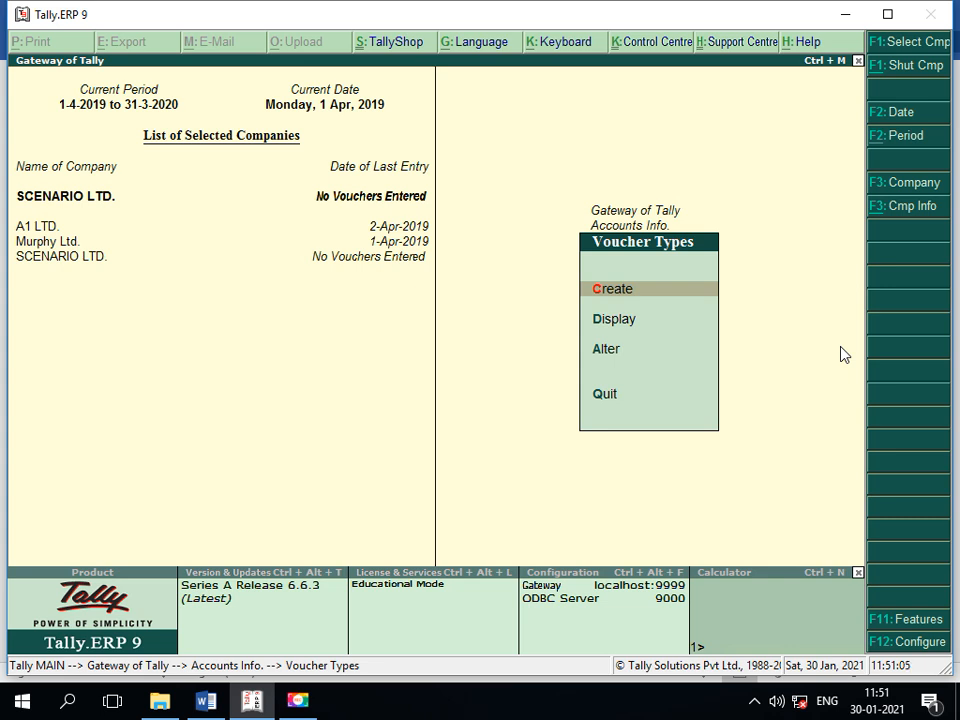
key(Down)
key(Down)
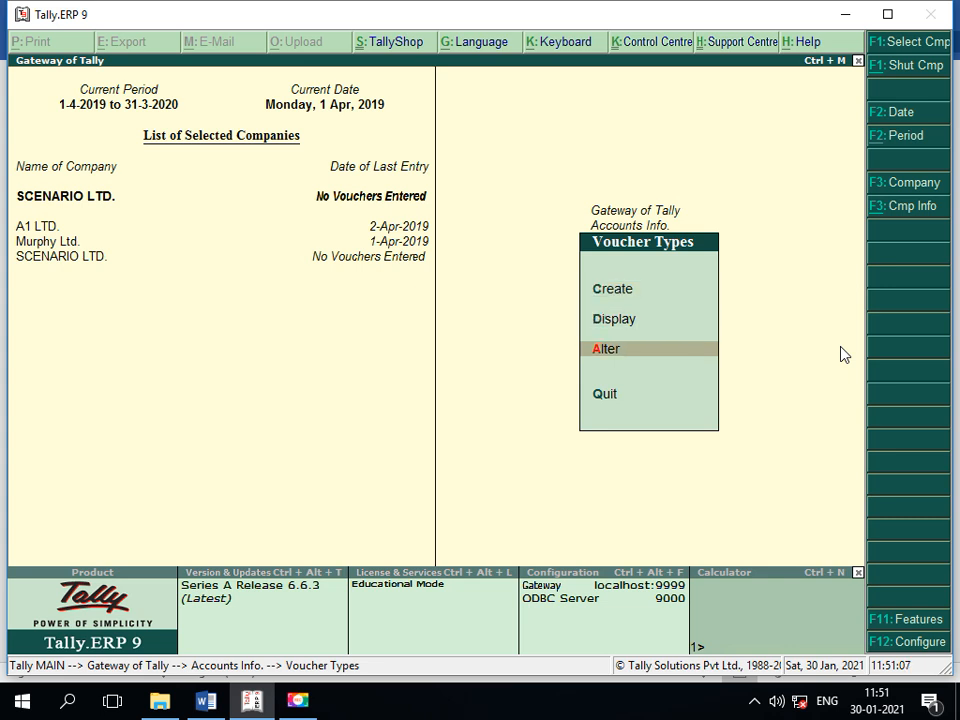
key(Return)
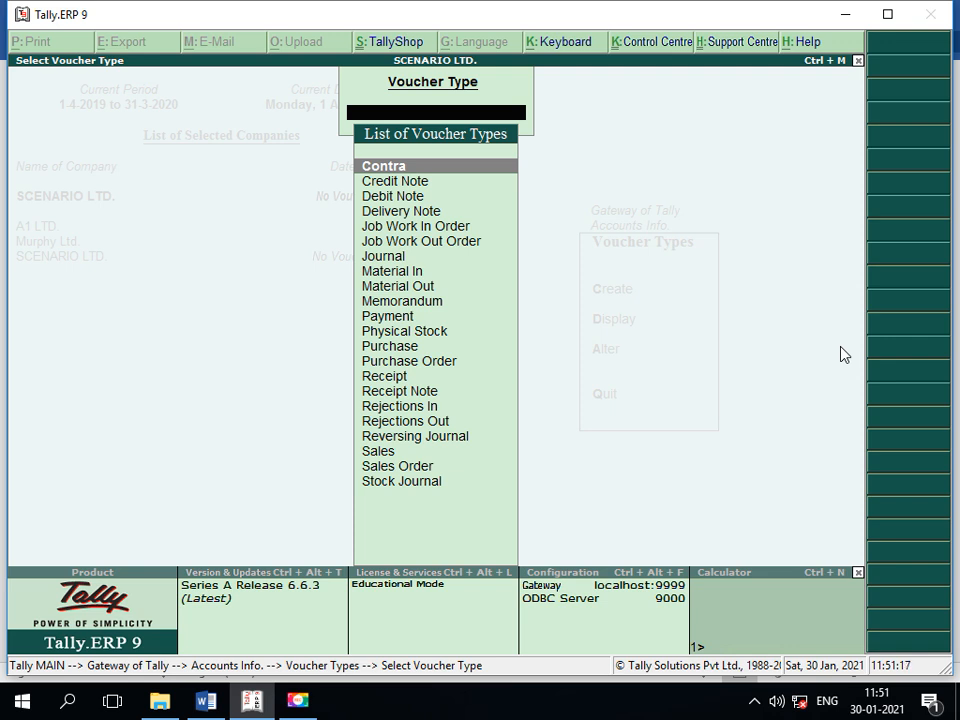
text(P)
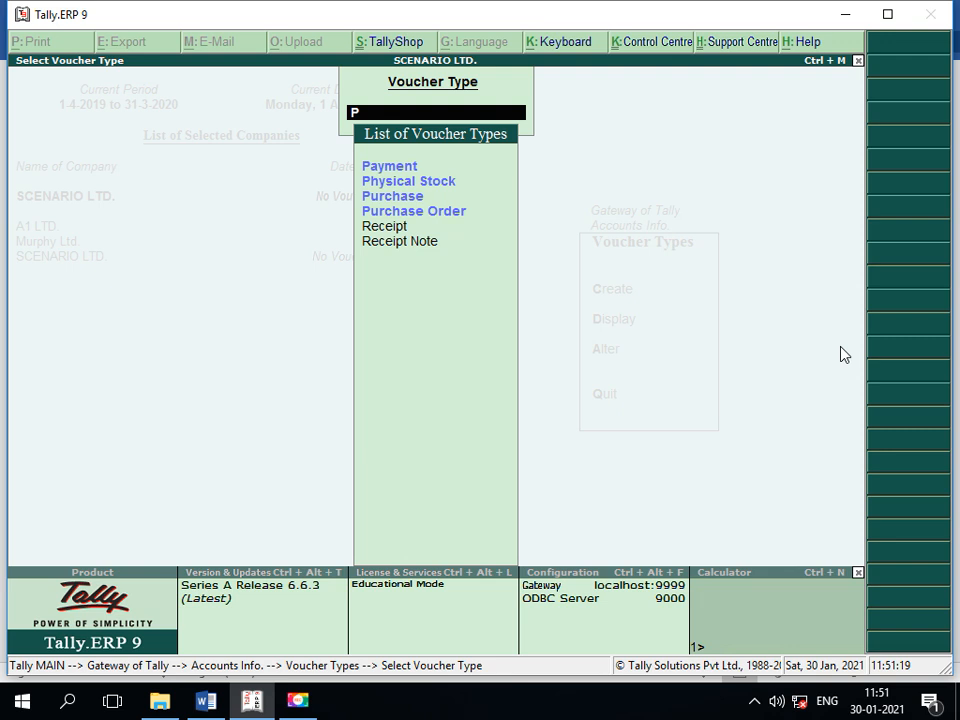
key(Down)
key(Down)
key(Down)
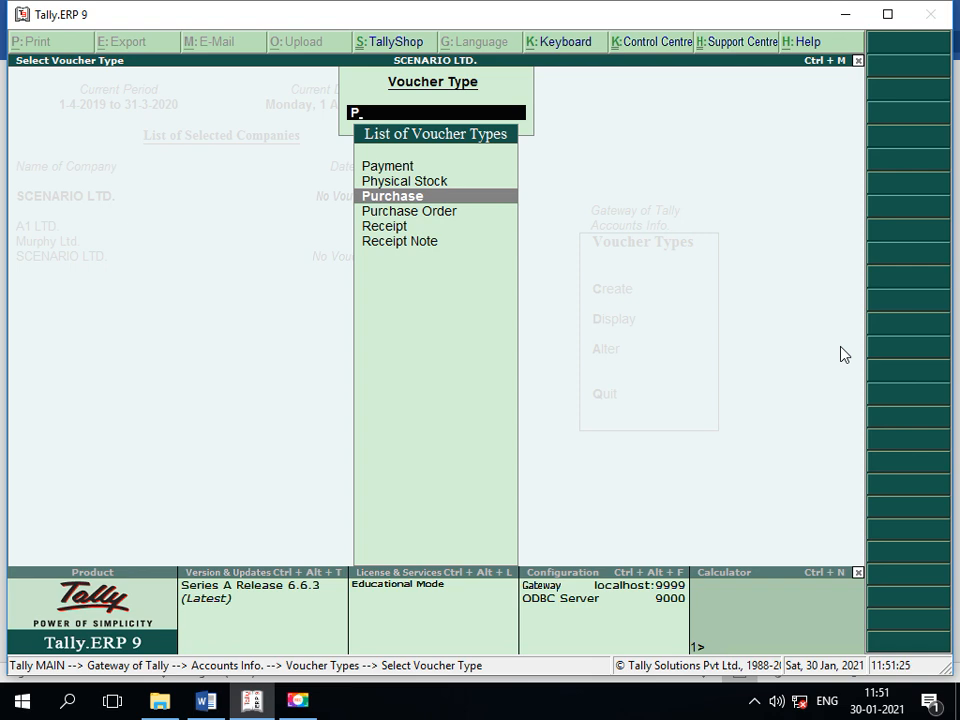
key(Return)
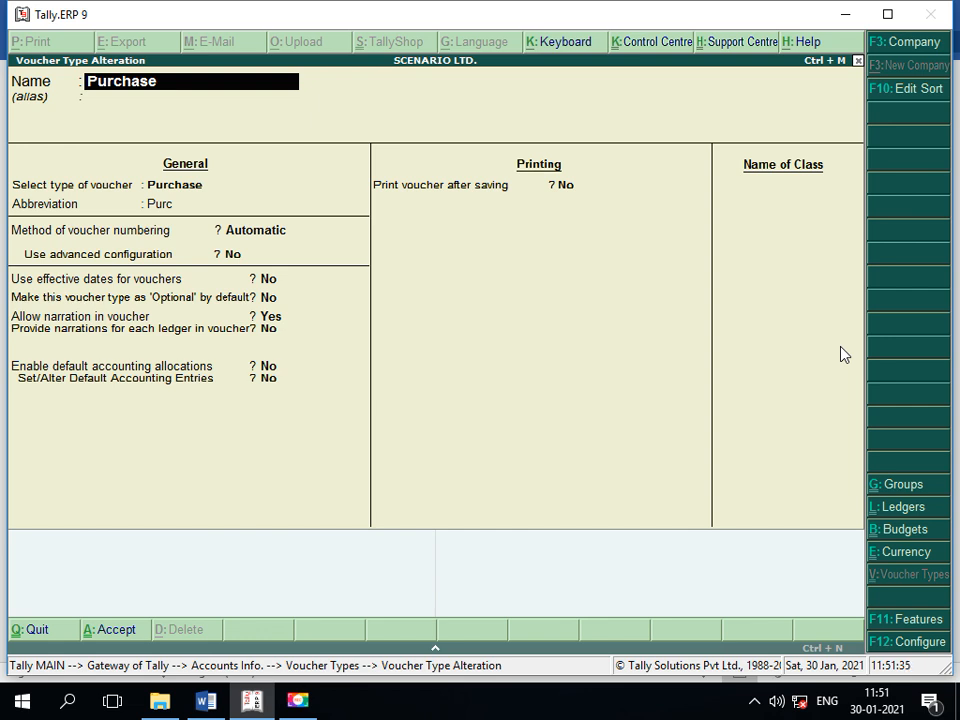
- Make the Purchase voucher type optional by default, keep automatic numbering and its other settings, and save it
key(Return)
key(Return)
key(Return)
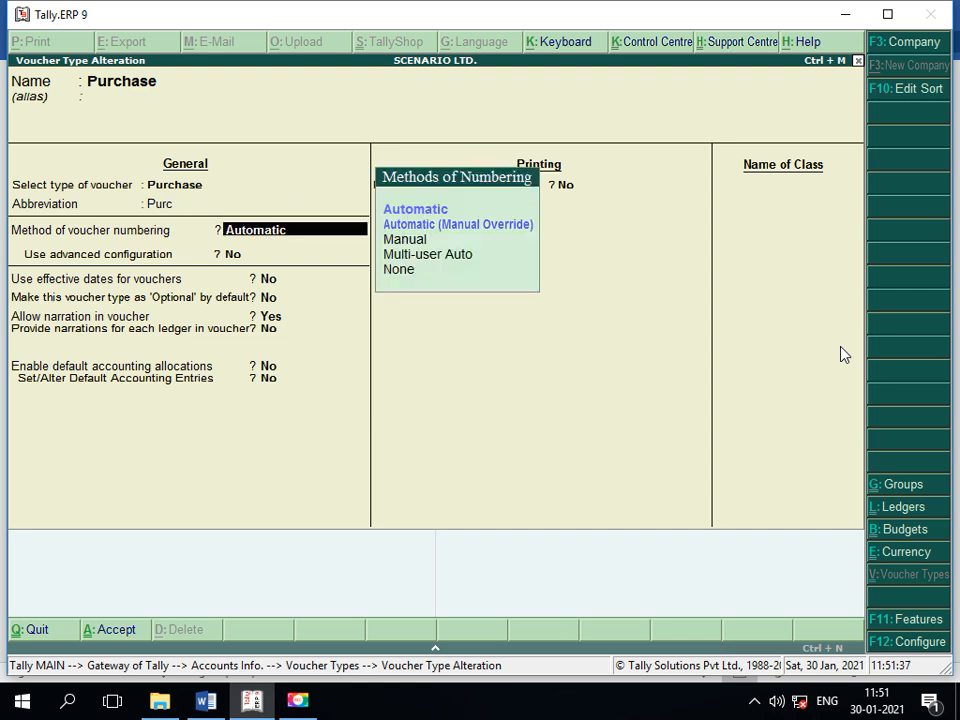
key(Return)
key(Return)
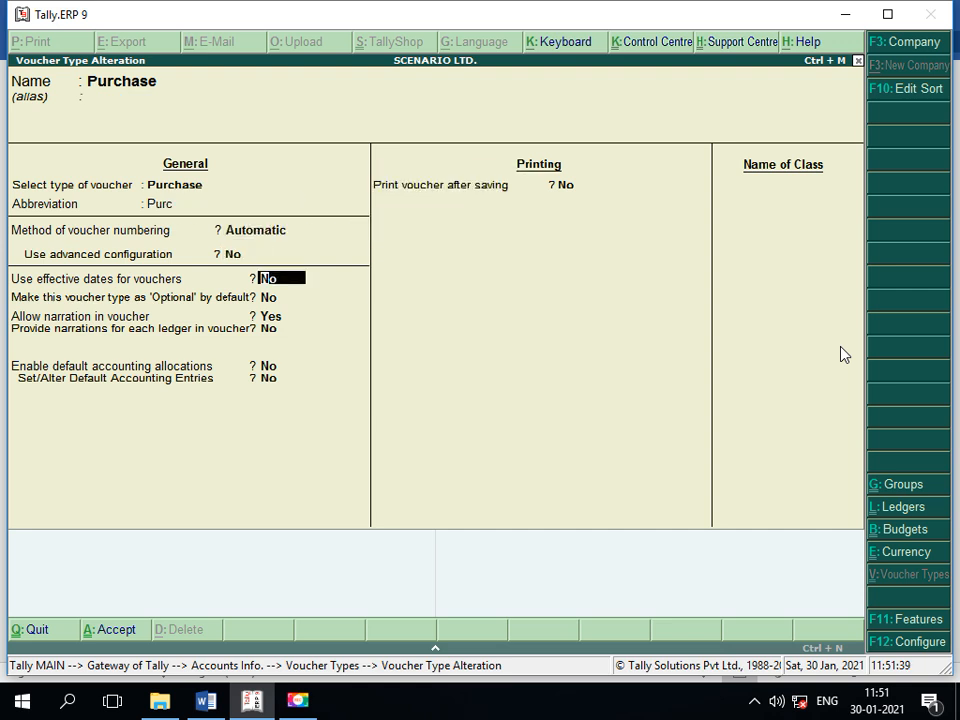
key(Return)
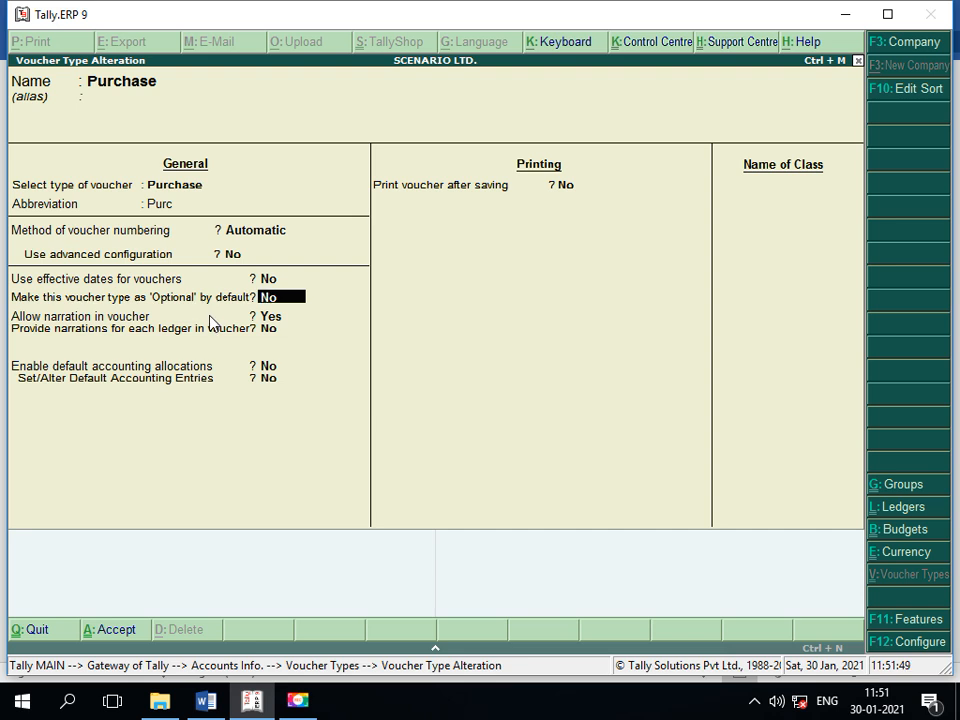
text(Y)
key(Return)
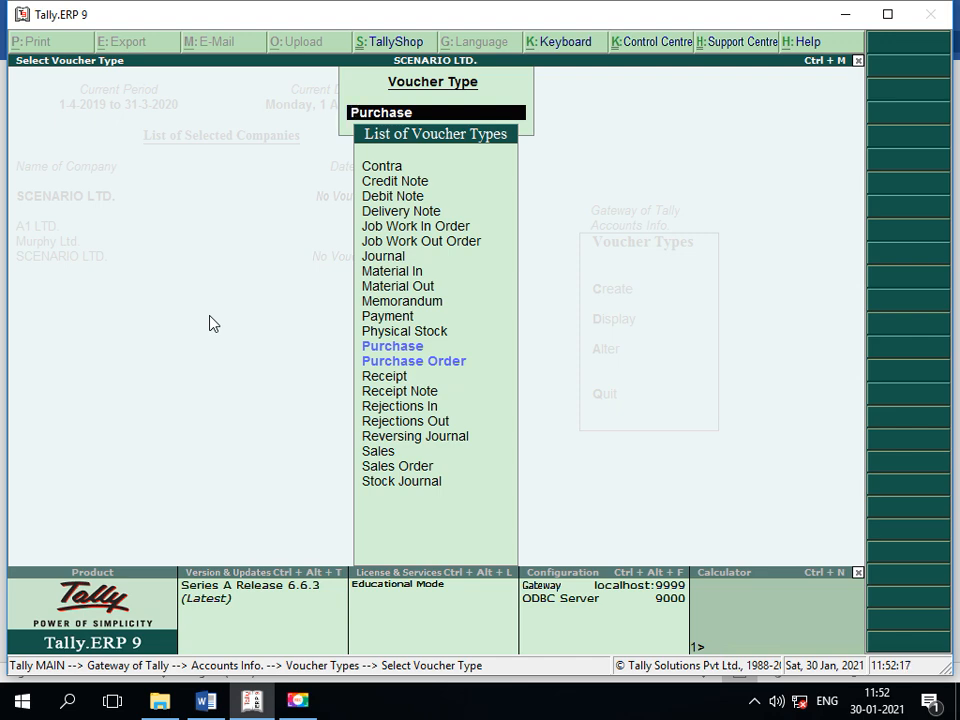
key(Escape)
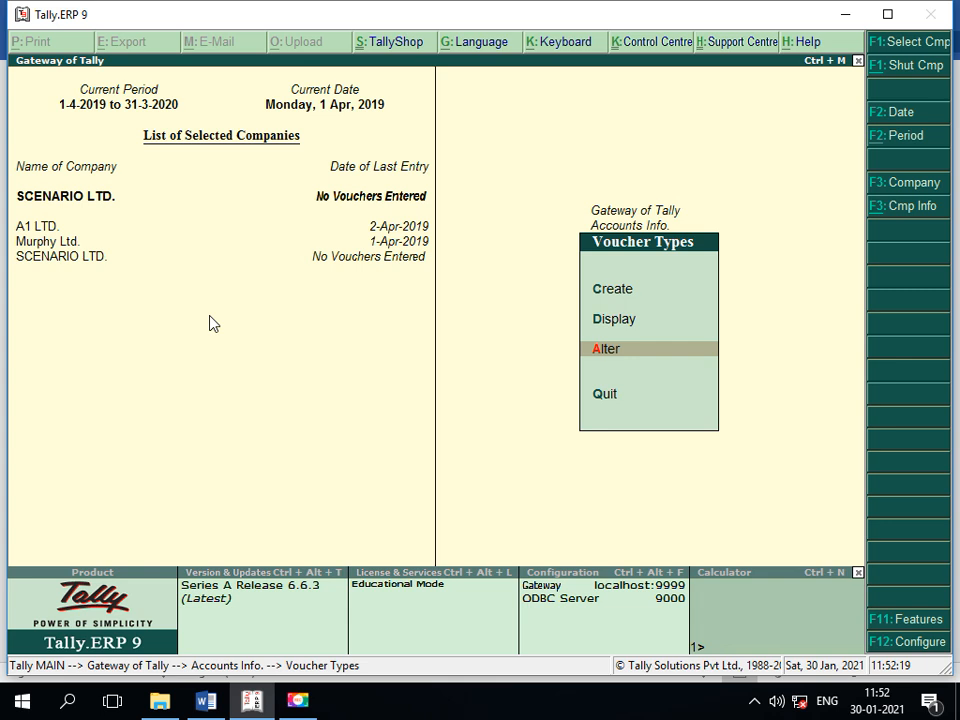
key(Escape)
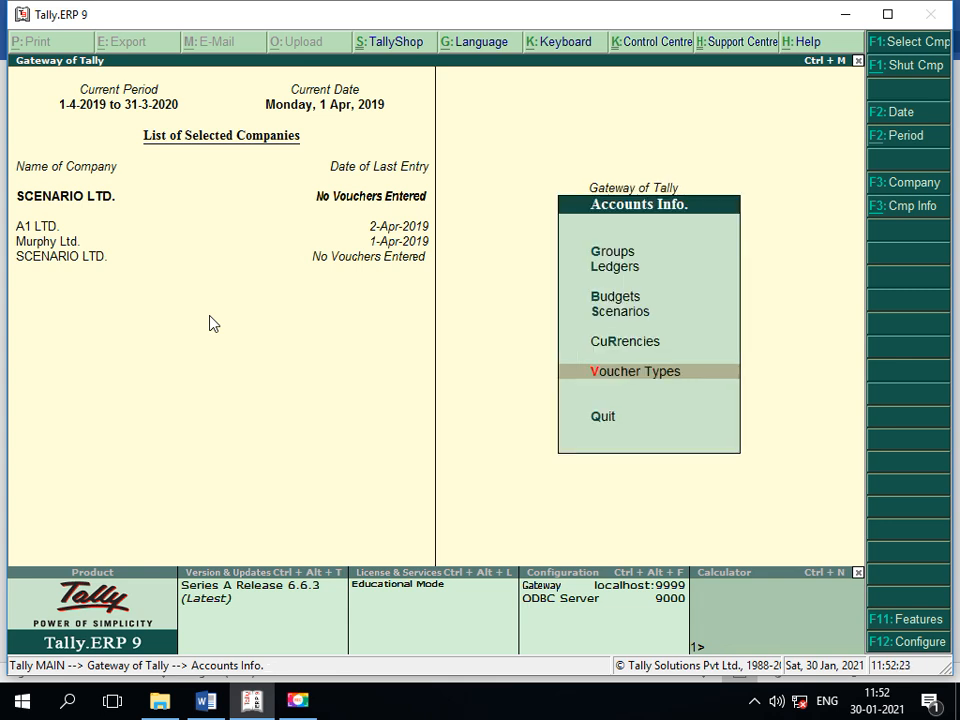
- Reopen the Purchase voucher type to check its optional-by-default setting, and leave it without changes
key(Return)
key(Down)
key(Down)
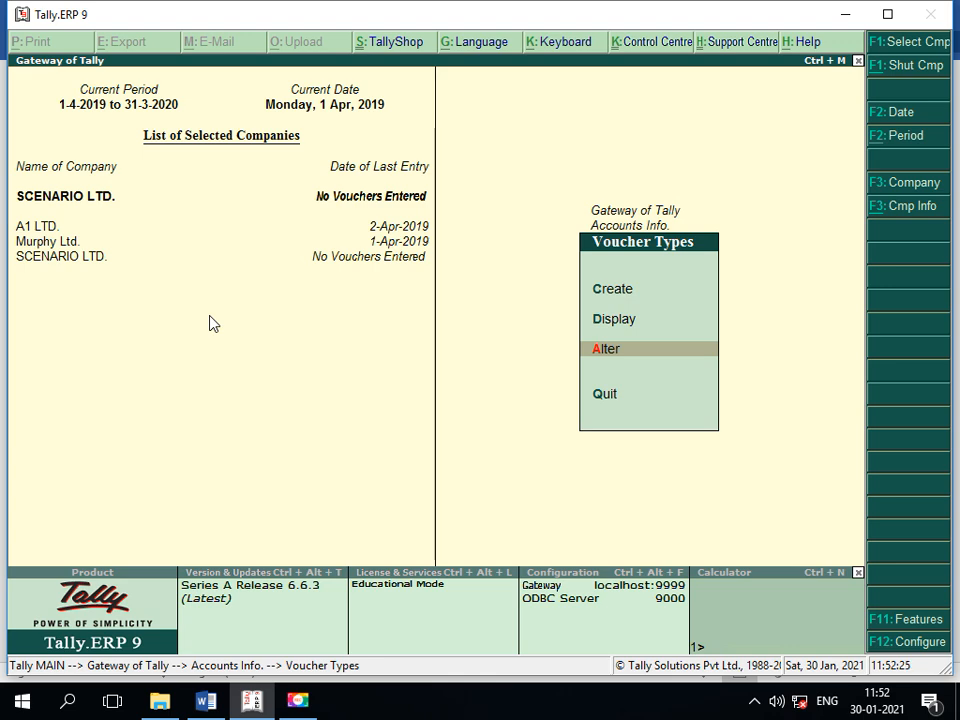
key(Return)
text(P)
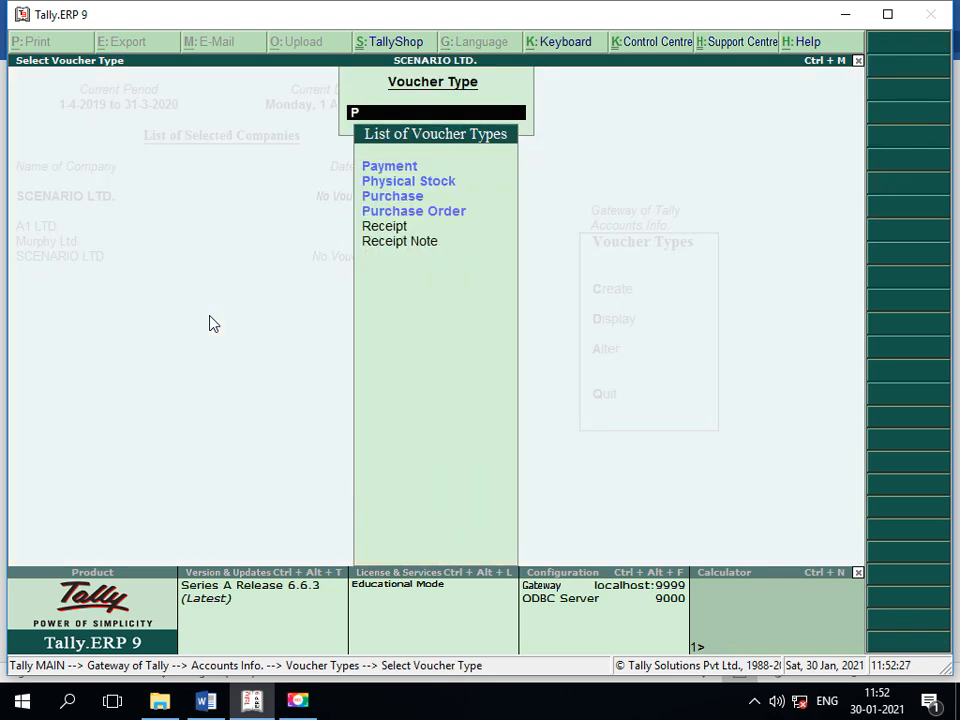
key(Down)
key(Down)
key(Return)
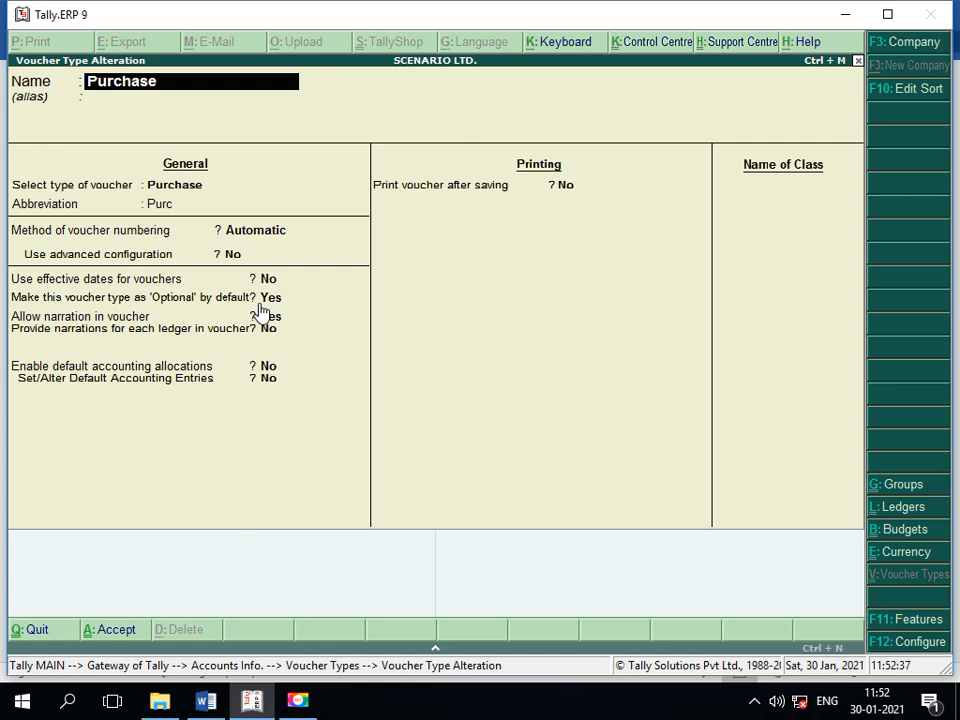
key(Escape)
key(Escape)
key(Escape)
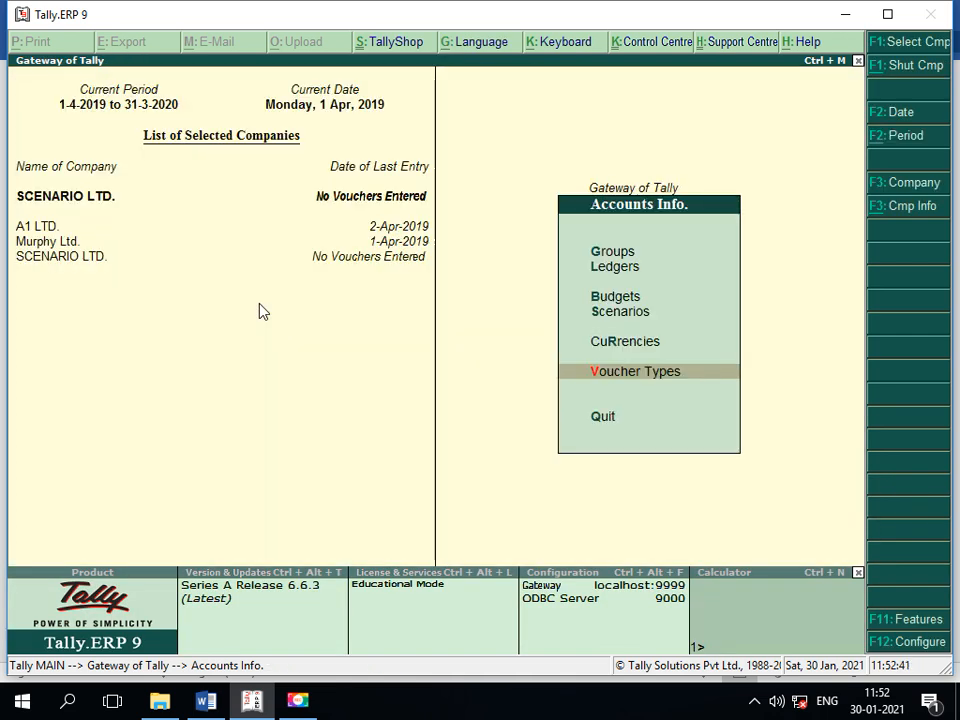
key(Escape)
- Start creating multiple ledgers in SCENARIO LTD. with All Items as the group
key(Return)
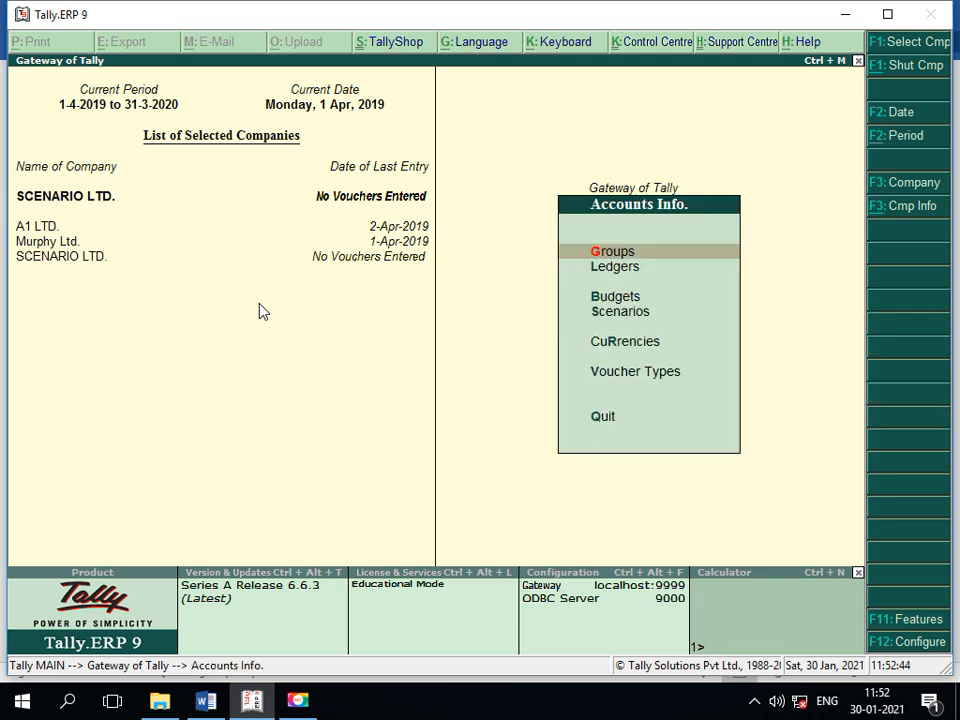
key(Down)
key(Return)
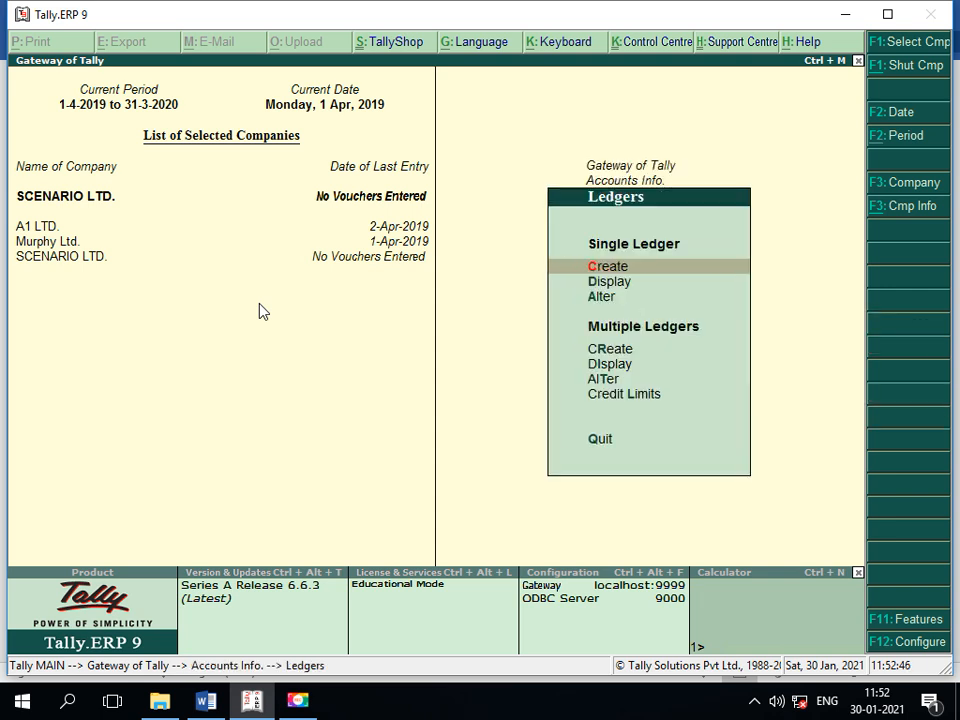
key(Down)
key(Down)
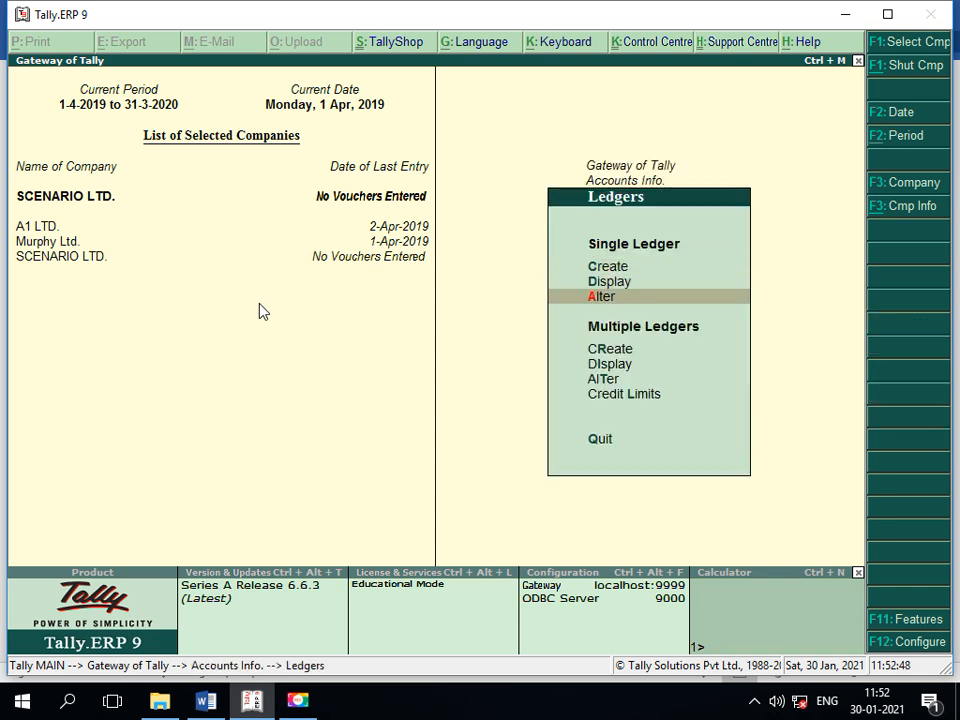
key(Down)
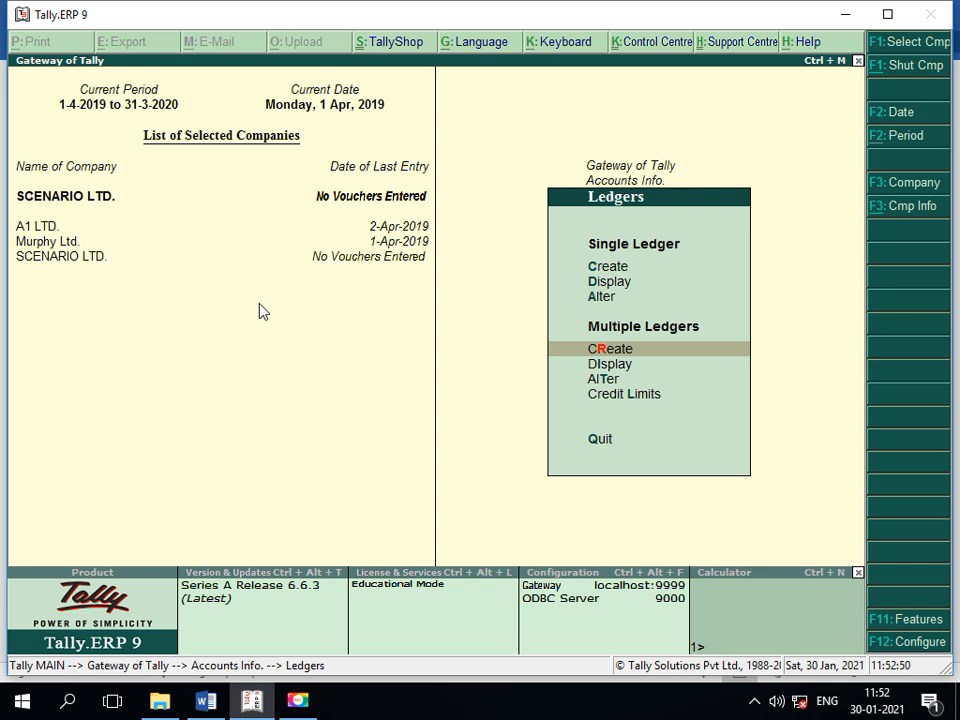
key(Return)
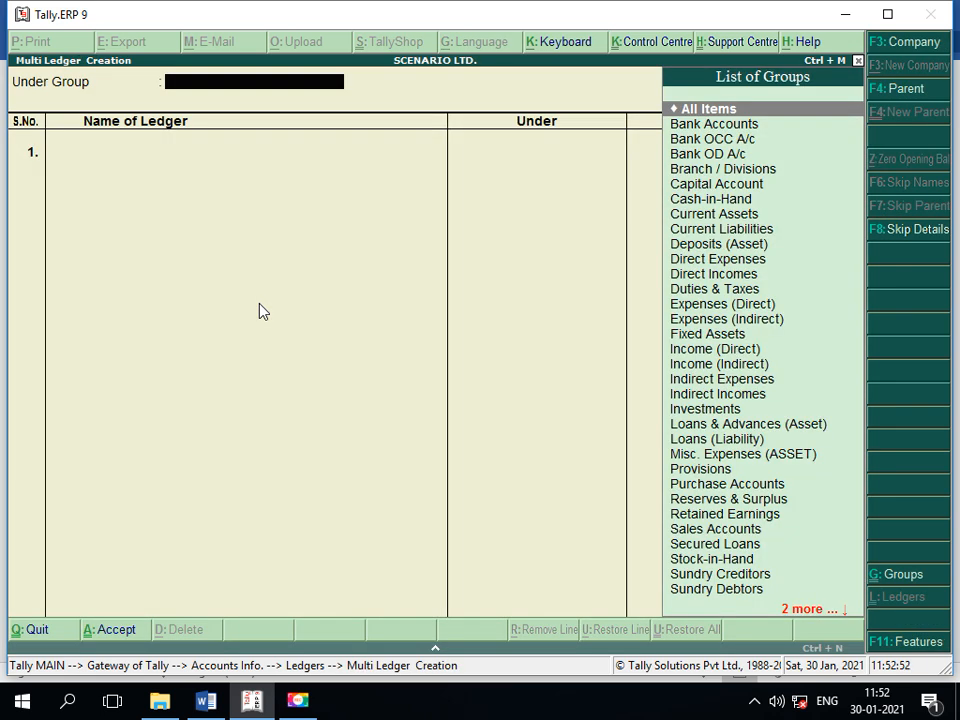
key(Return)
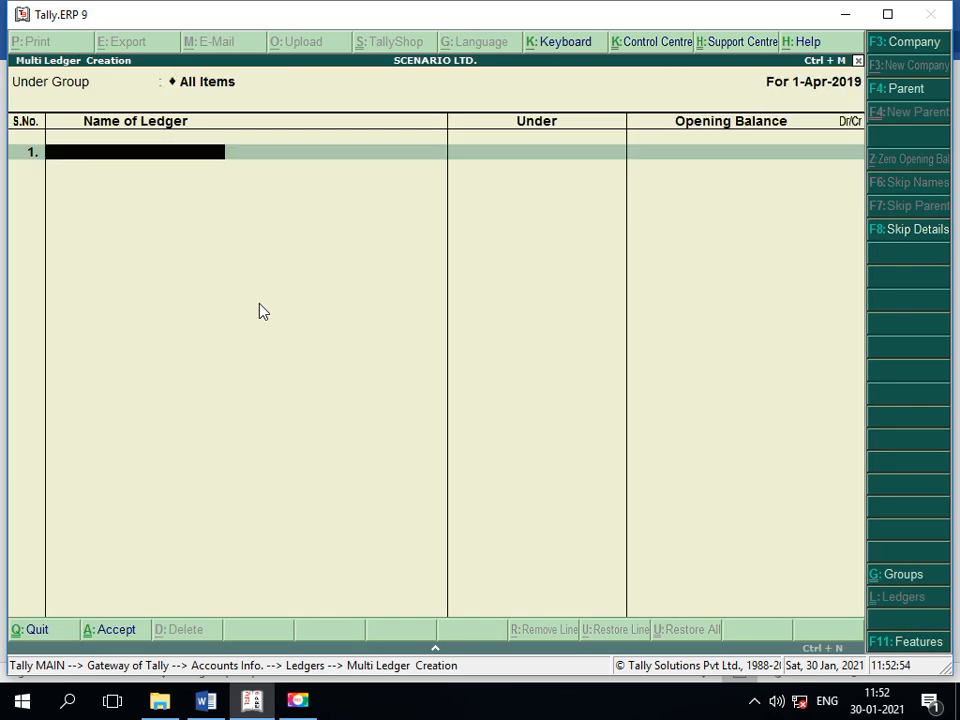
- Add a ledger named PURCHASE A/C under Purchase Accounts, leaving its opening balance blank
text(PURCHASE A/C)
key(Return)
key(Return)
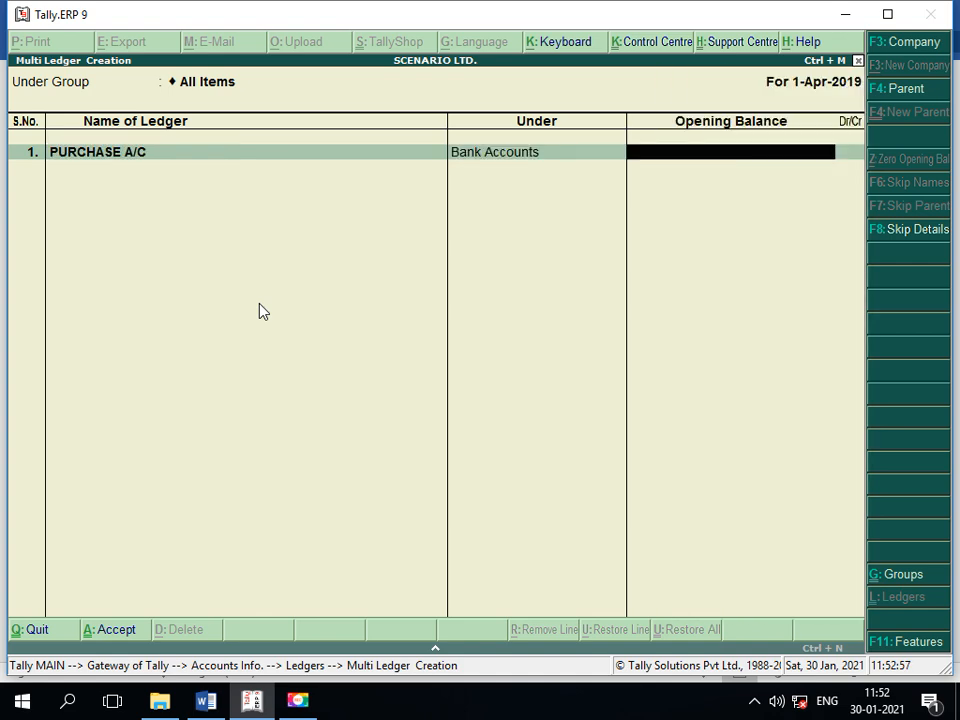
key(BackSpace)
text(PU)
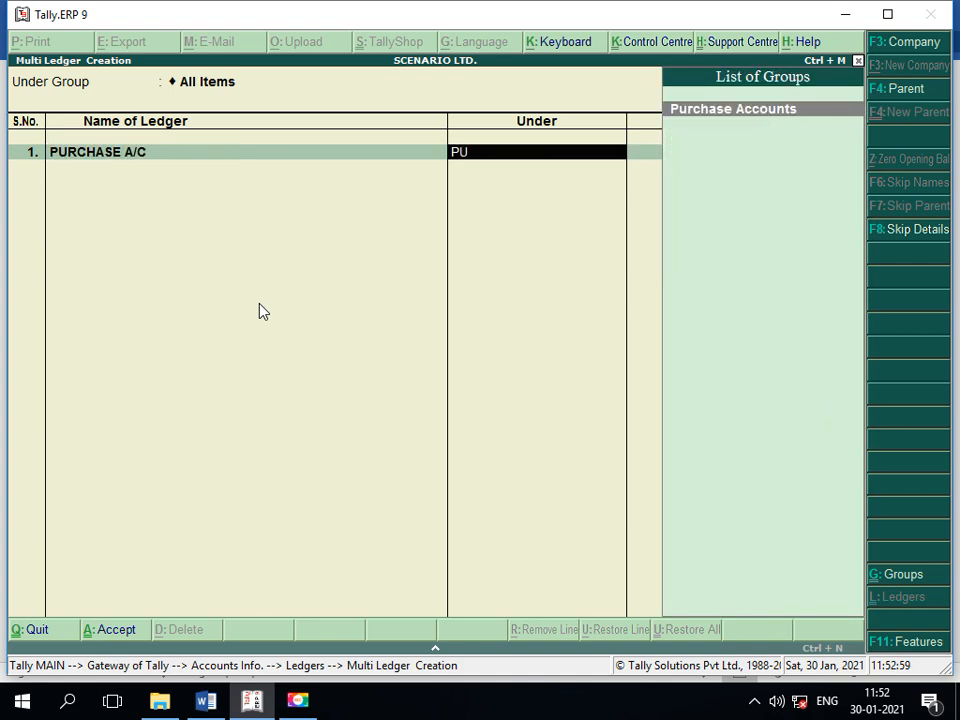
key(Return)
key(Return)
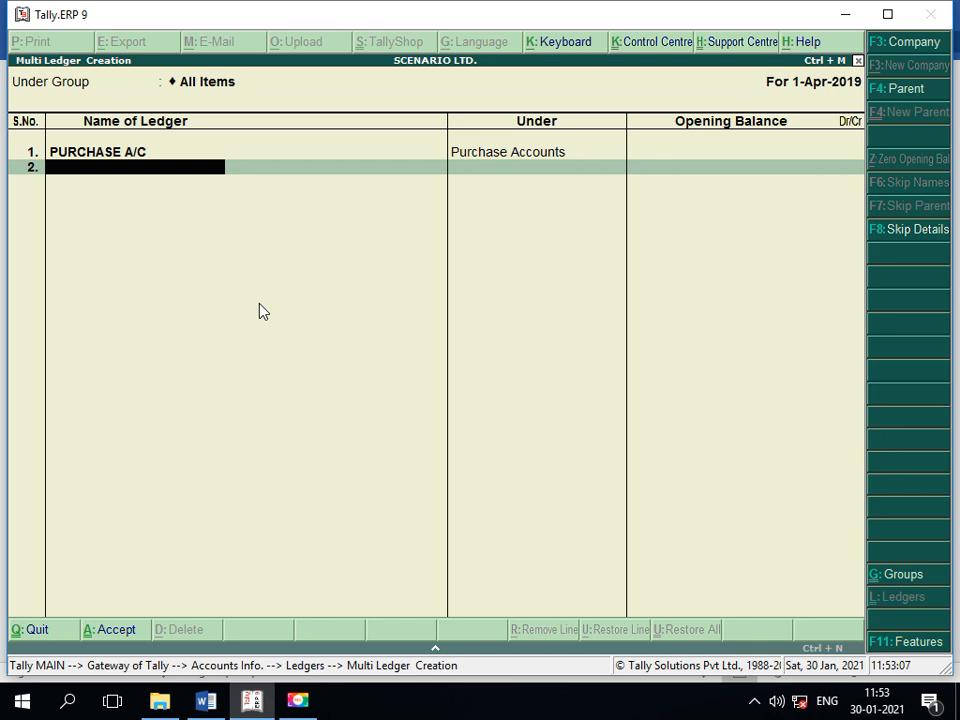
- Add a second ledger named RAVEN A/C under Sundry Creditors, save the ledgers and return to the Gateway of Tally
text(RAVEN A/C)
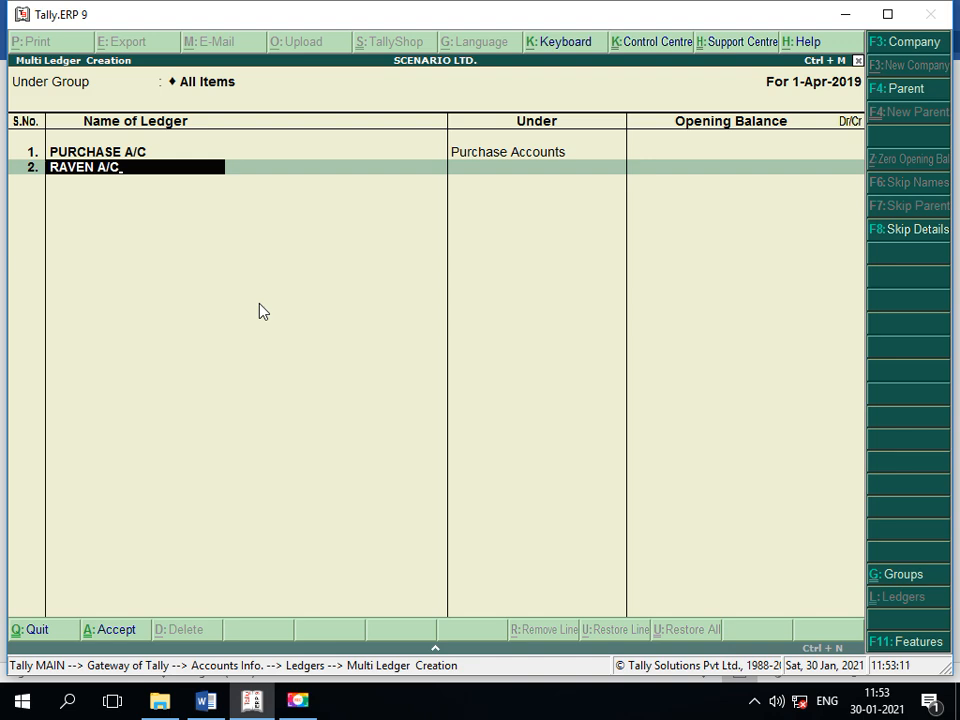
key(Return)
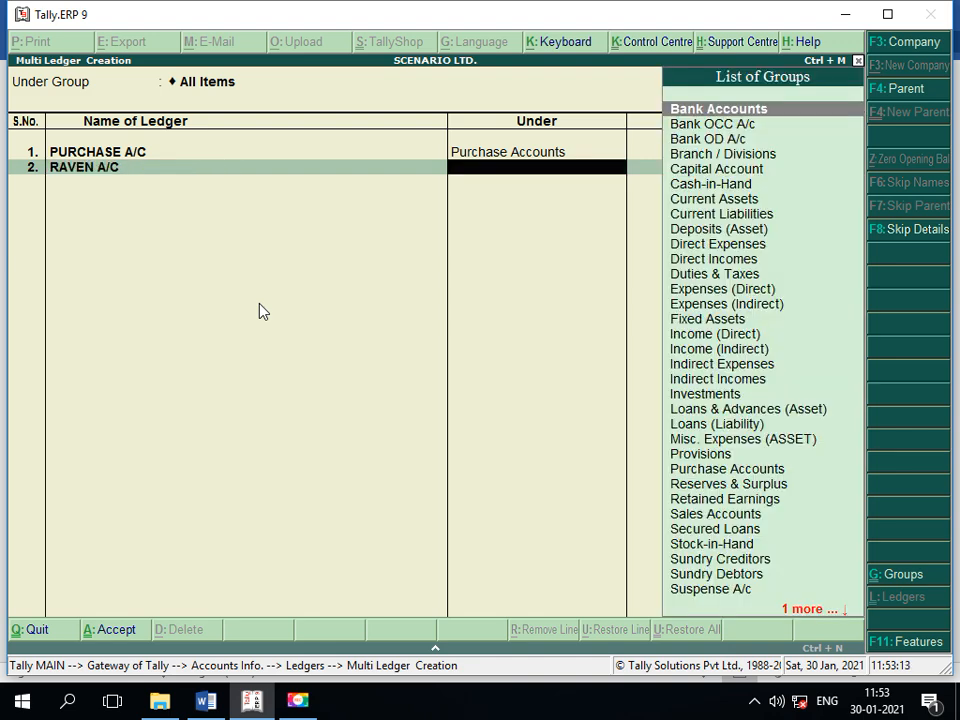
text(SU)
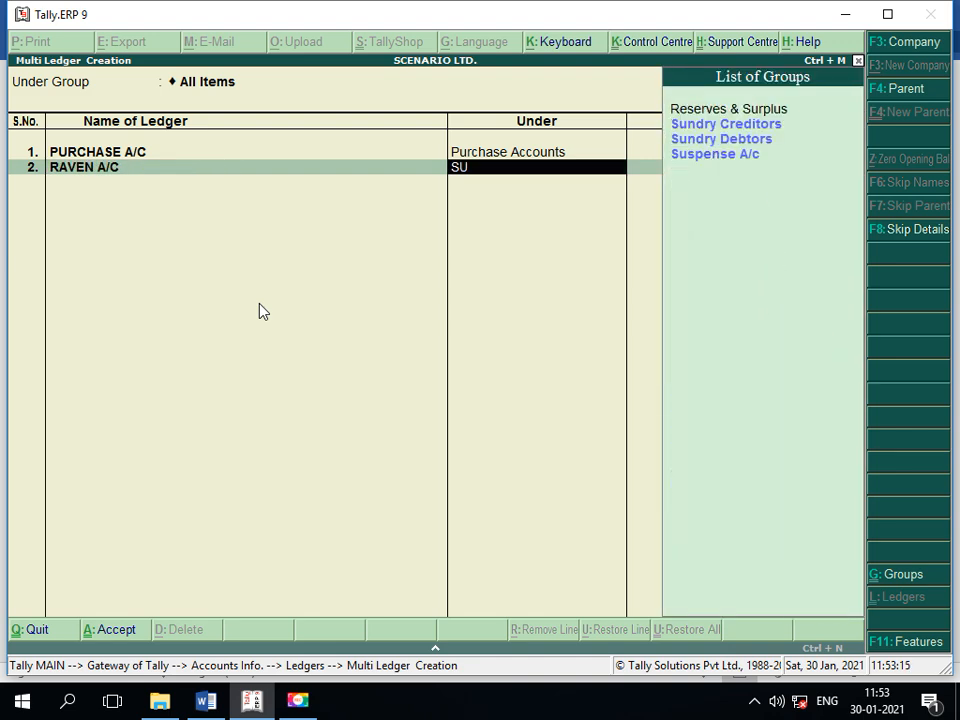
key(Return)
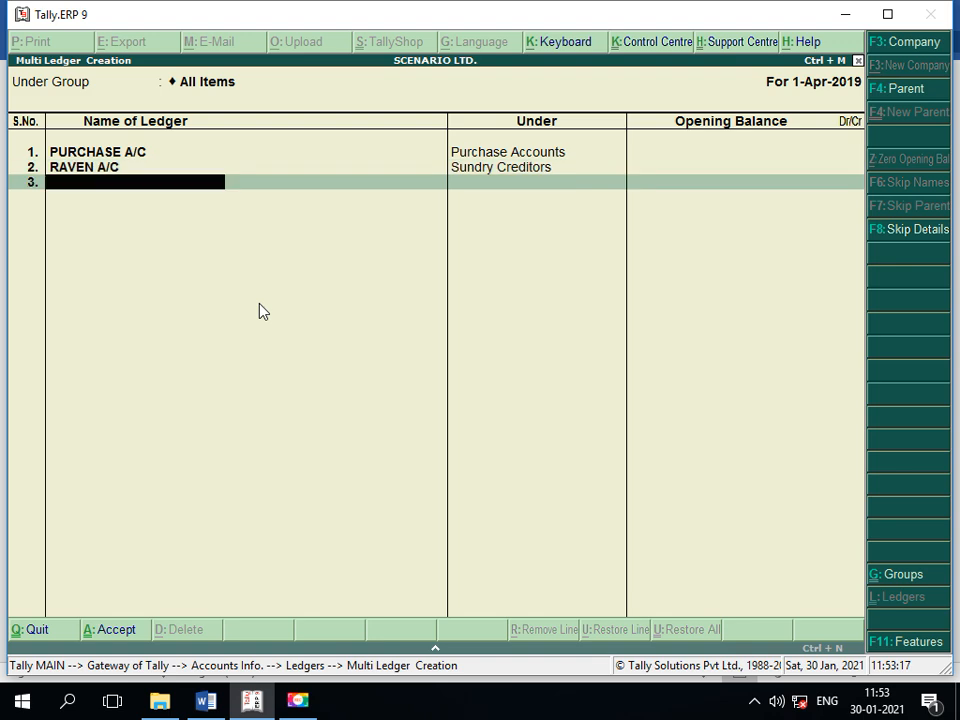
key(Return)
key(y)
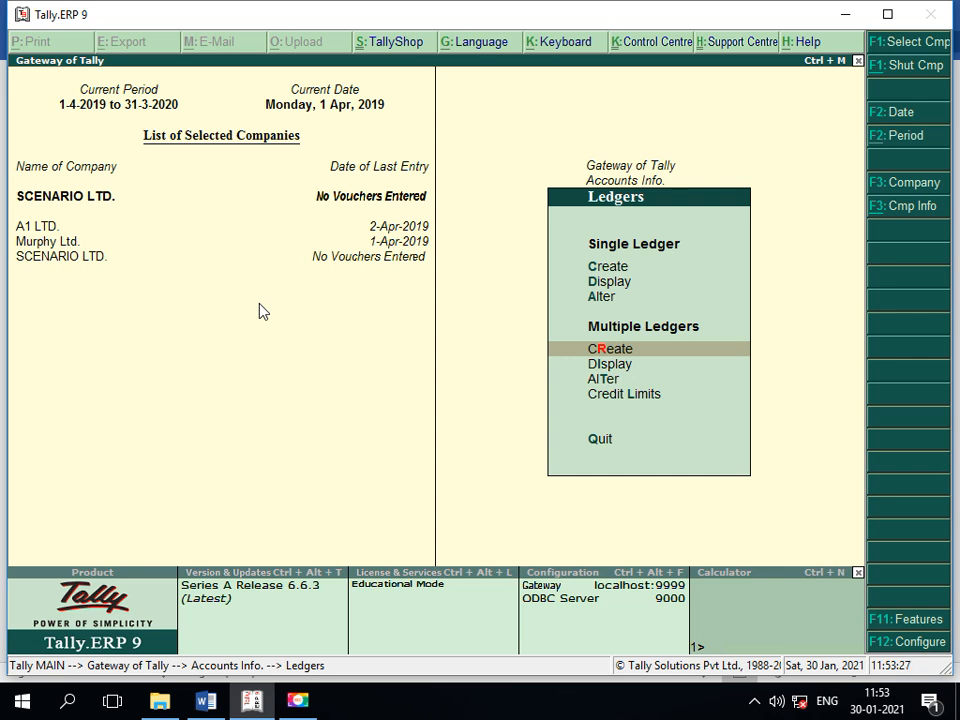
key(Escape)
key(Escape)
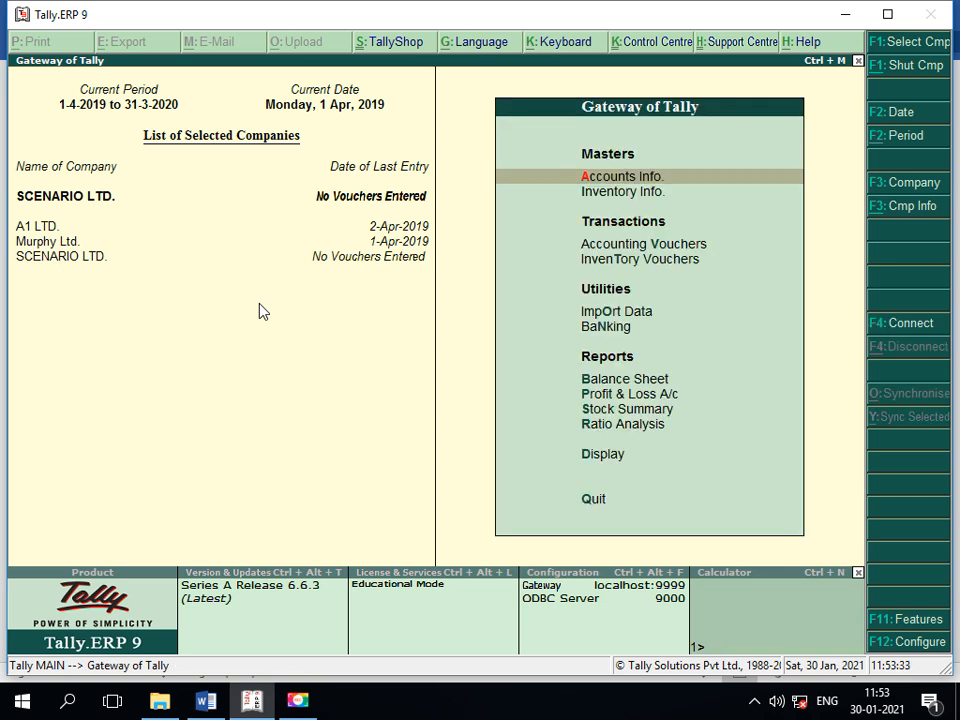
- Start a Purchase voucher with supplier invoice number 1 dated 1-Apr-2019 and party RAVEN A/C, leaving the other party details at their defaults
key(v)
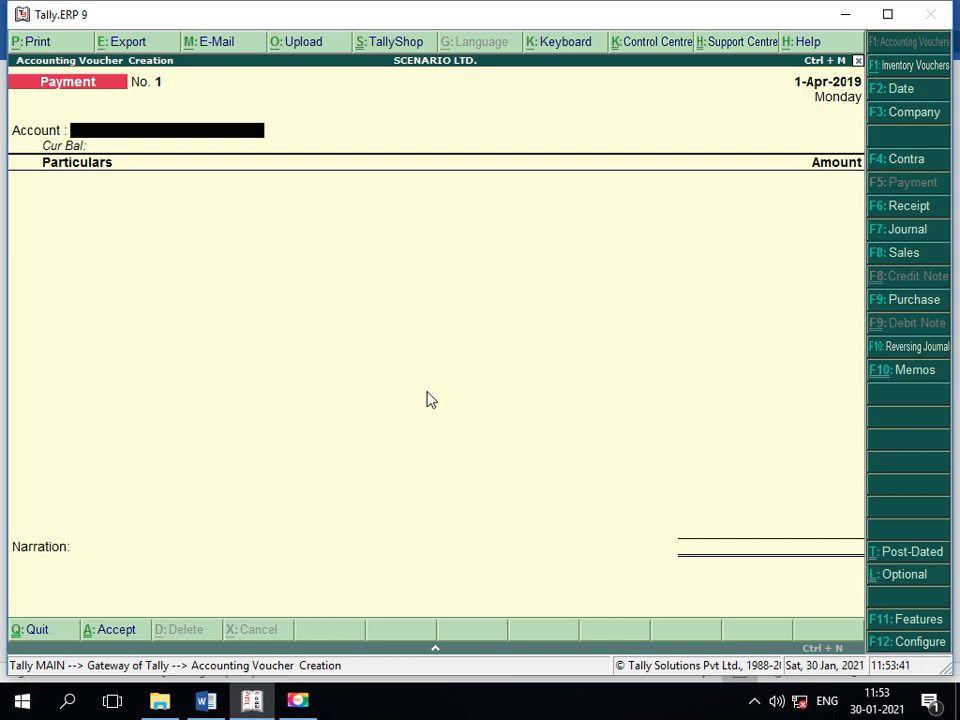
click(915, 300)
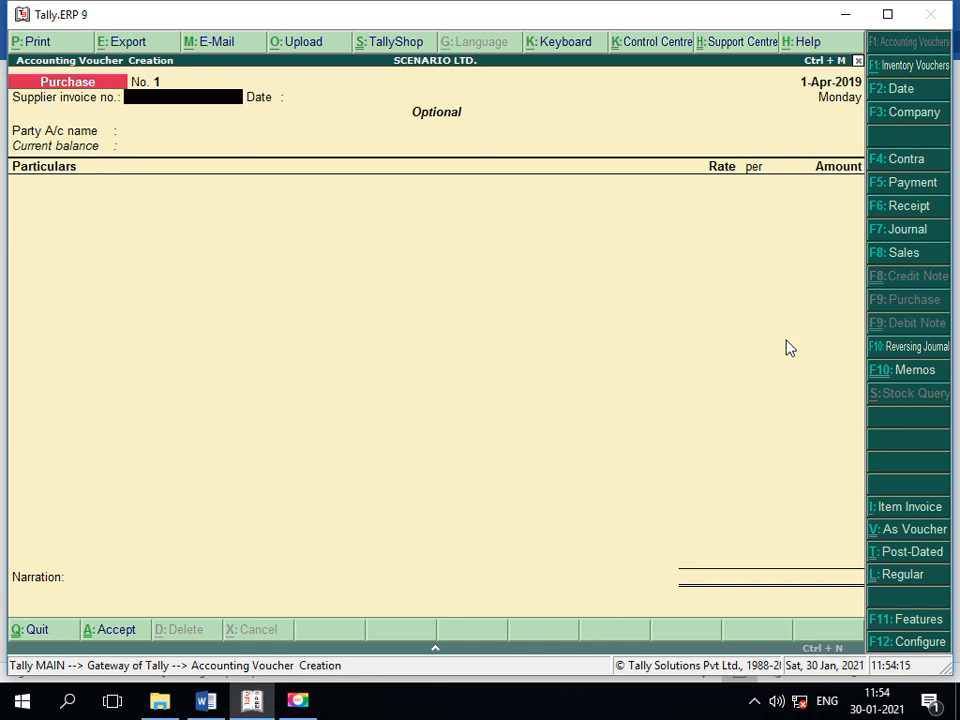
text(1)
key(Return)
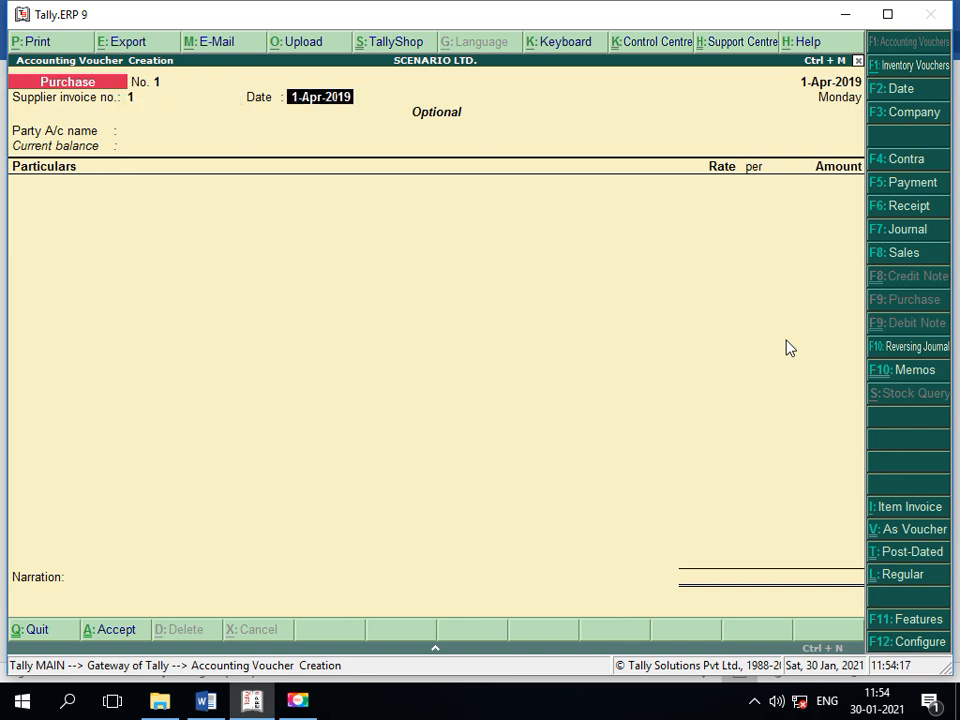
key(Return)
key(Down)
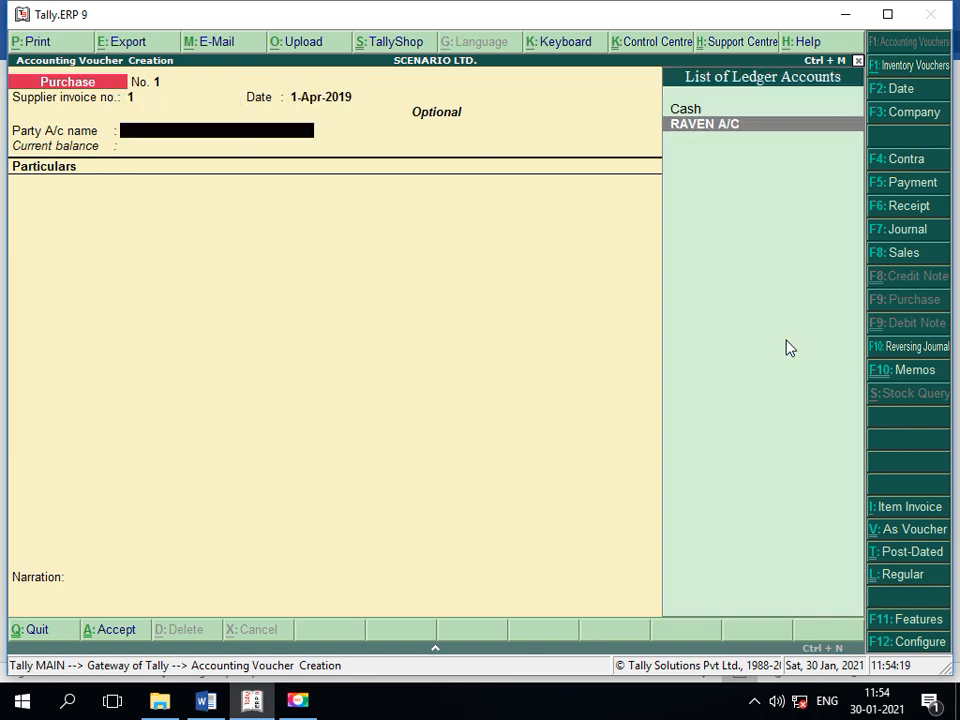
key(Return)
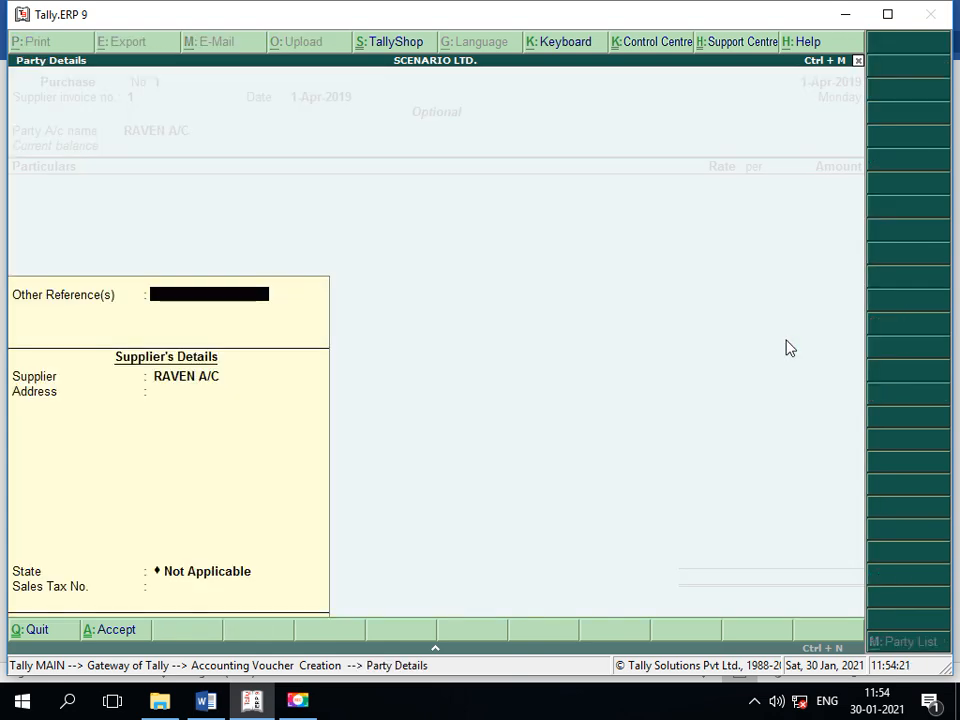
key(Return)
key(Return)
key(Return)
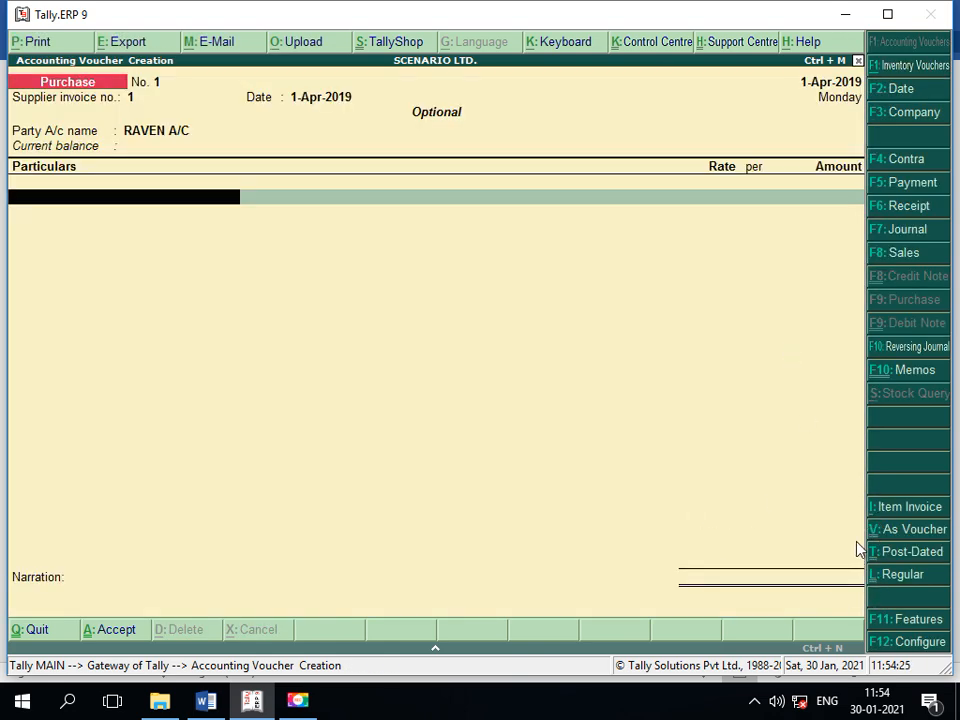
- Switch the purchase voucher to item invoice mode, keep the invoice and party details, and select PURCHASE A/C as the purchase ledger
click(890, 514)
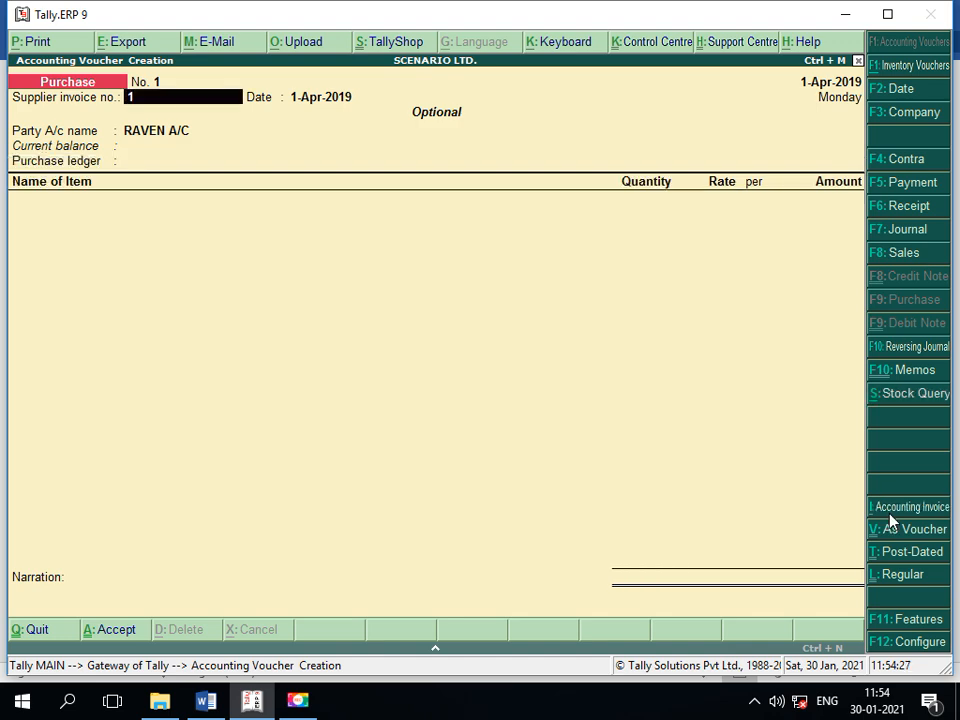
key(Return)
key(Return)
key(Return)
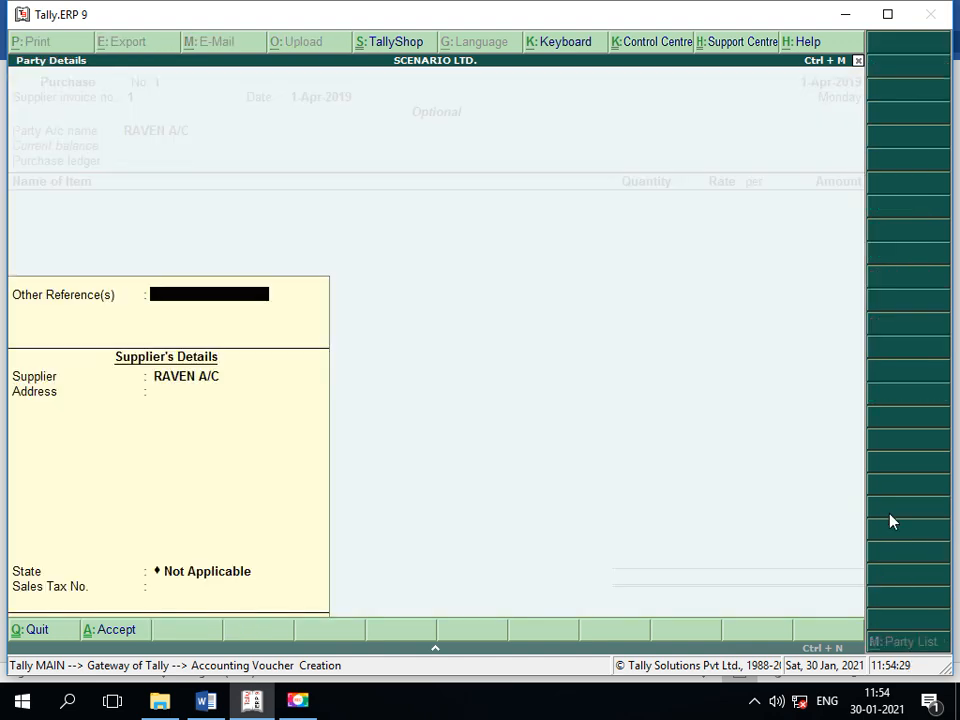
key(Return)
key(Return)
key(Return)
key(Return)
key(Return)
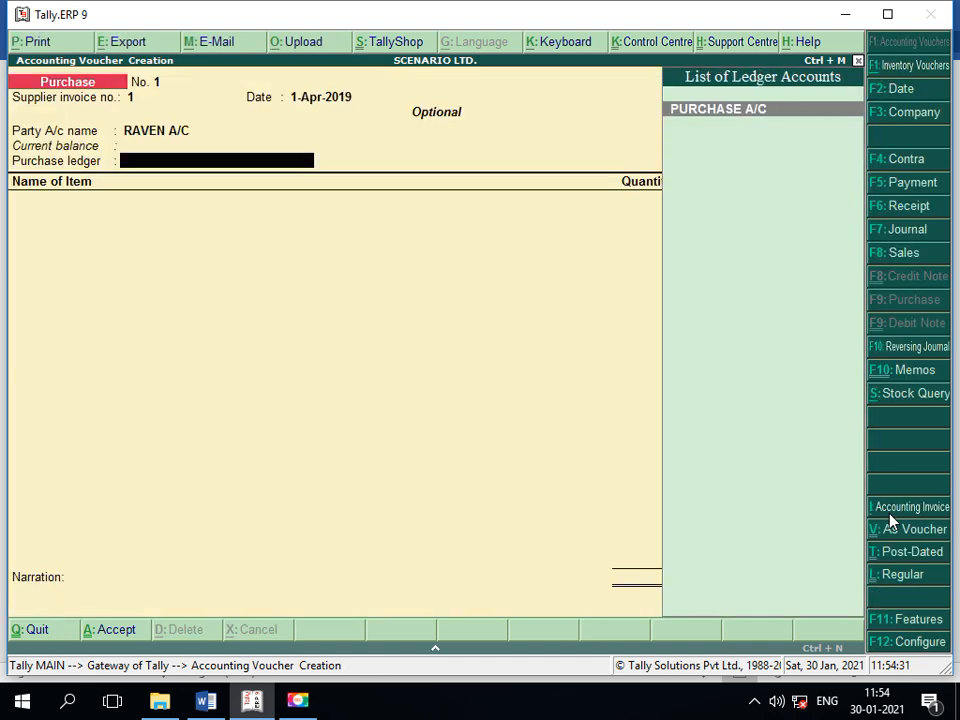
key(Return)
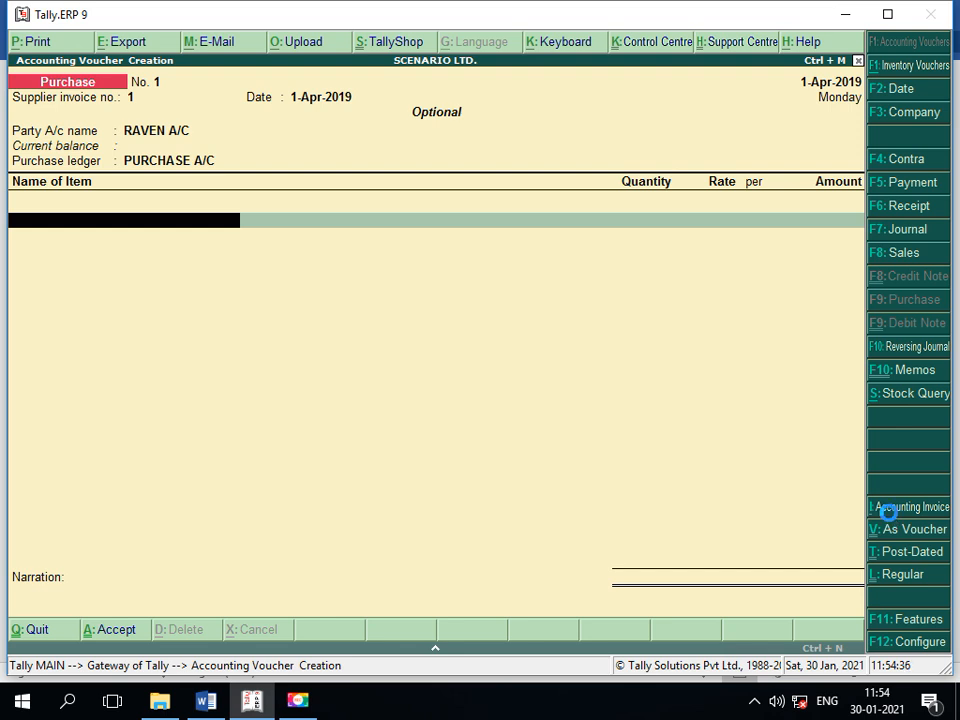
- Create a stock item named SHAMPOO under Primary from the voucher's item line, without an alias
key(alt+c)
text(S)
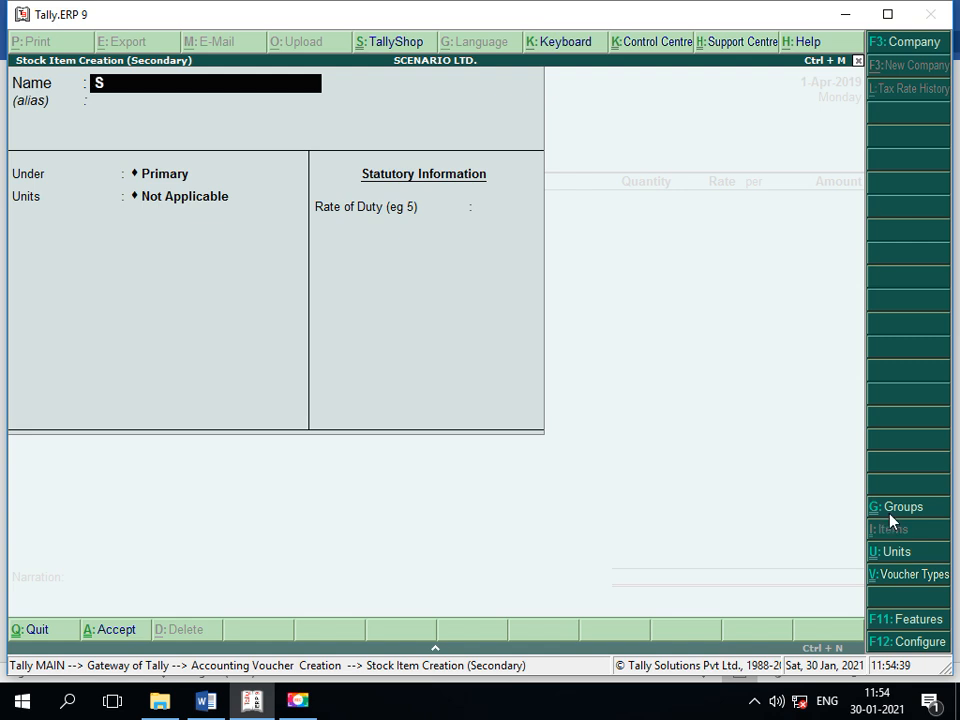
text(HAMPOO)
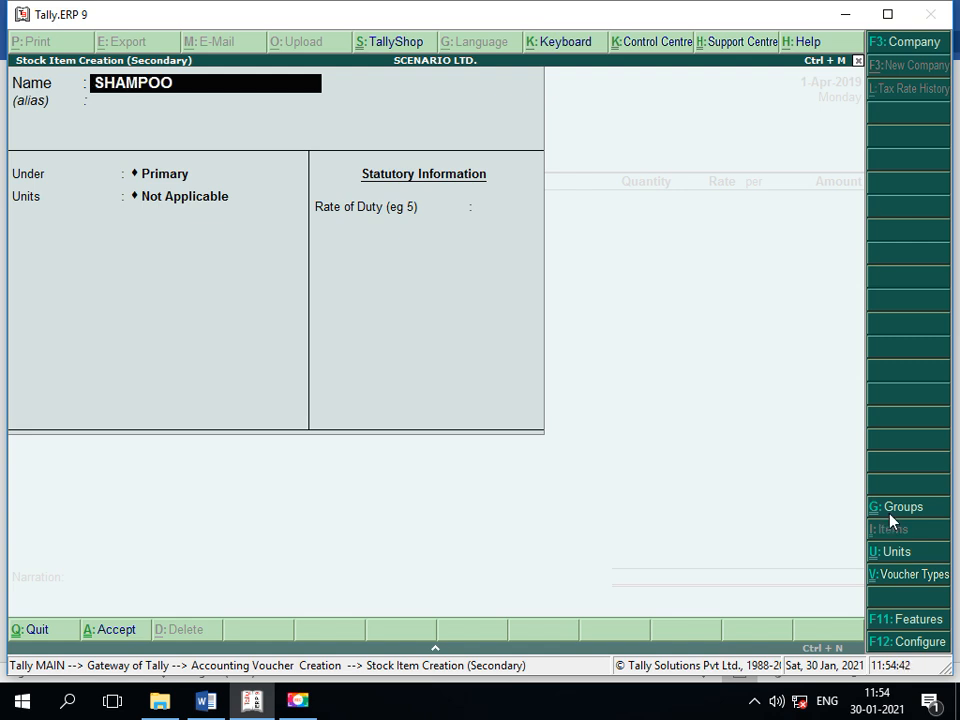
key(Return)
key(Return)
key(Return)
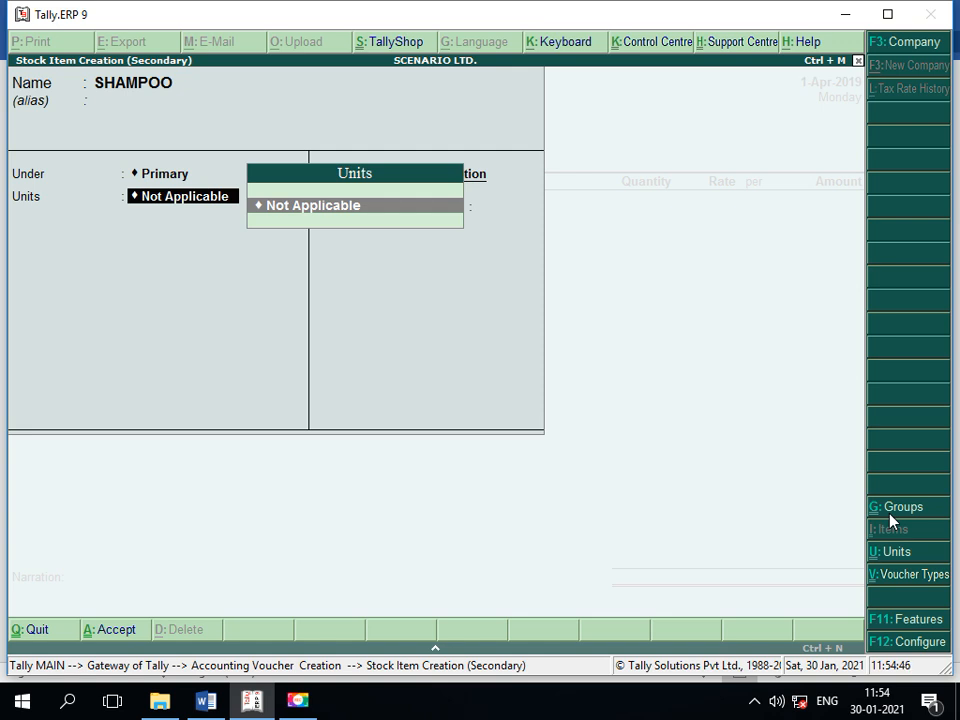
- Create a simple unit BOTTLES with 0 decimal places for the SHAMPOO item, and save the item into the voucher
key(alt+c)
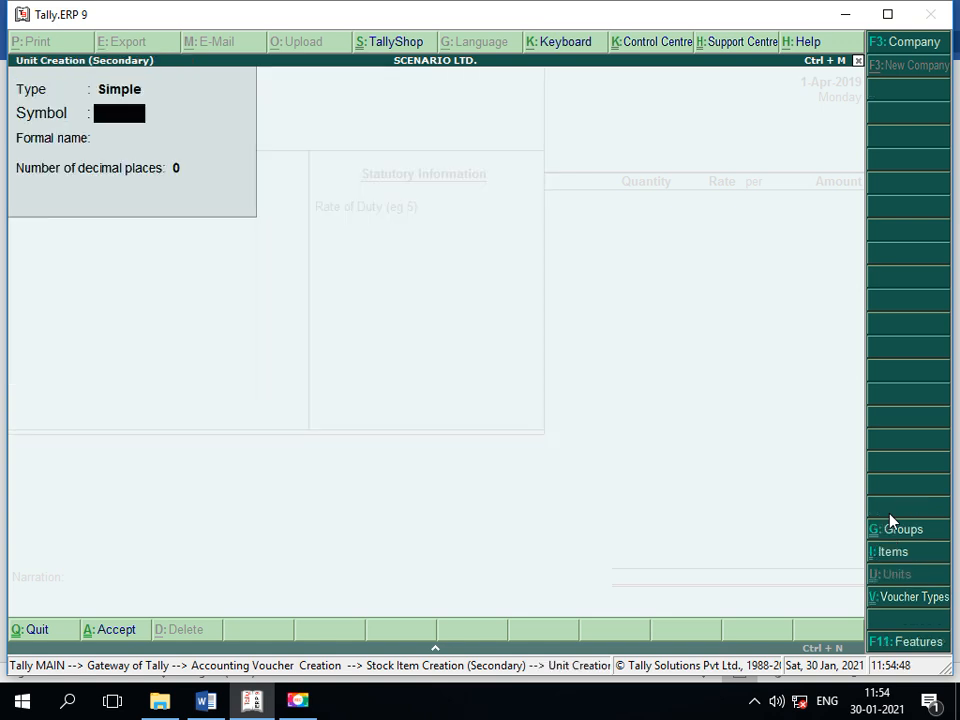
text(BOT)
text(TLES)
key(Return)
key(Return)
key(Return)
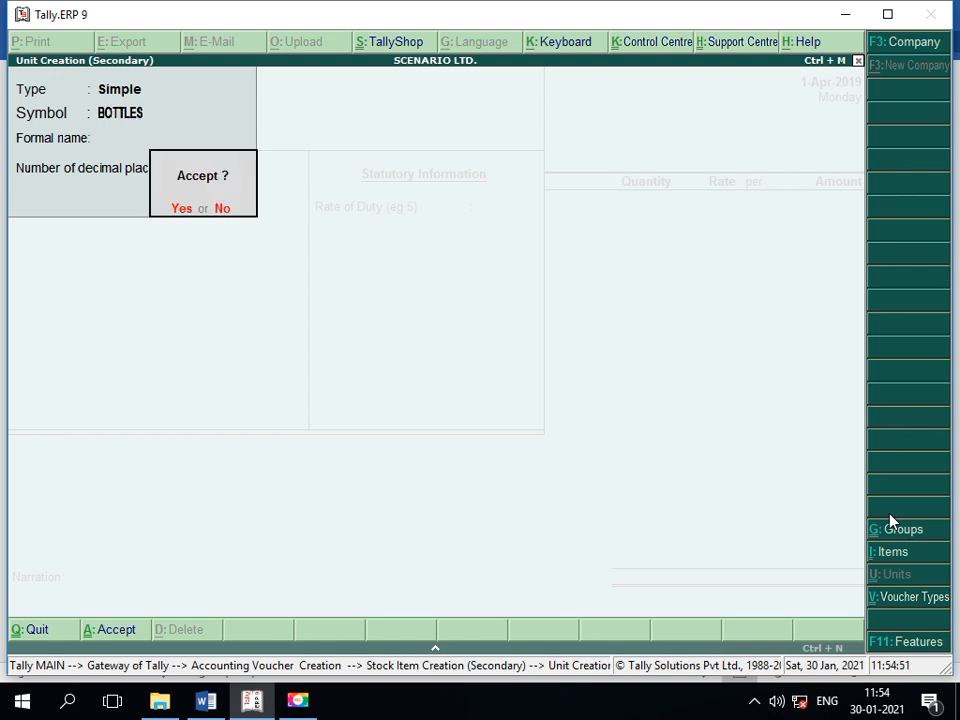
key(Return)
key(Return)
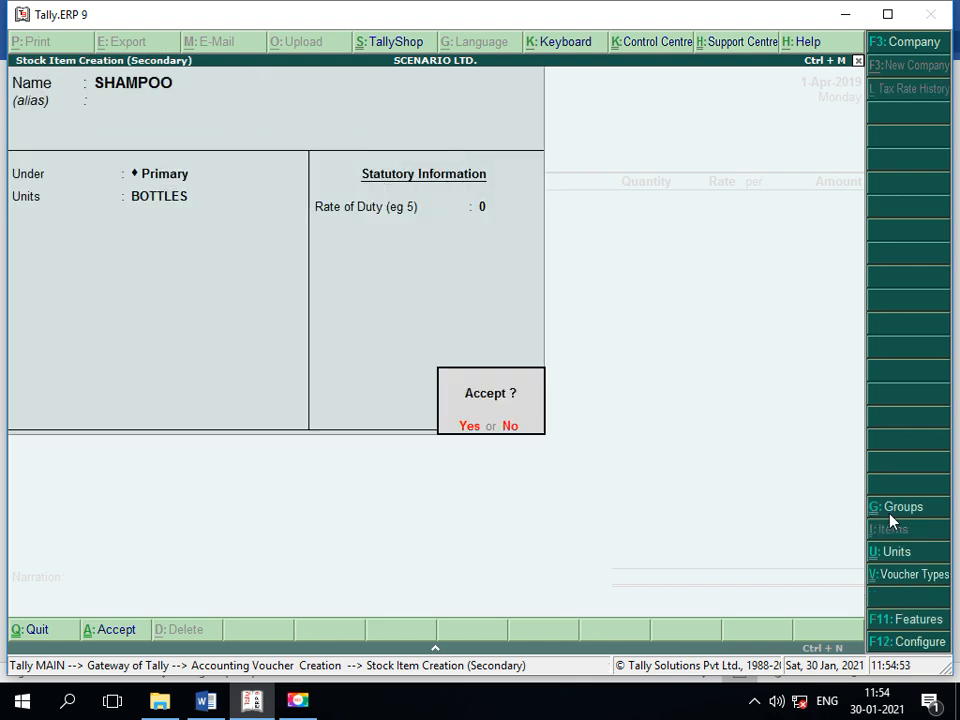
key(Return)
key(Return)
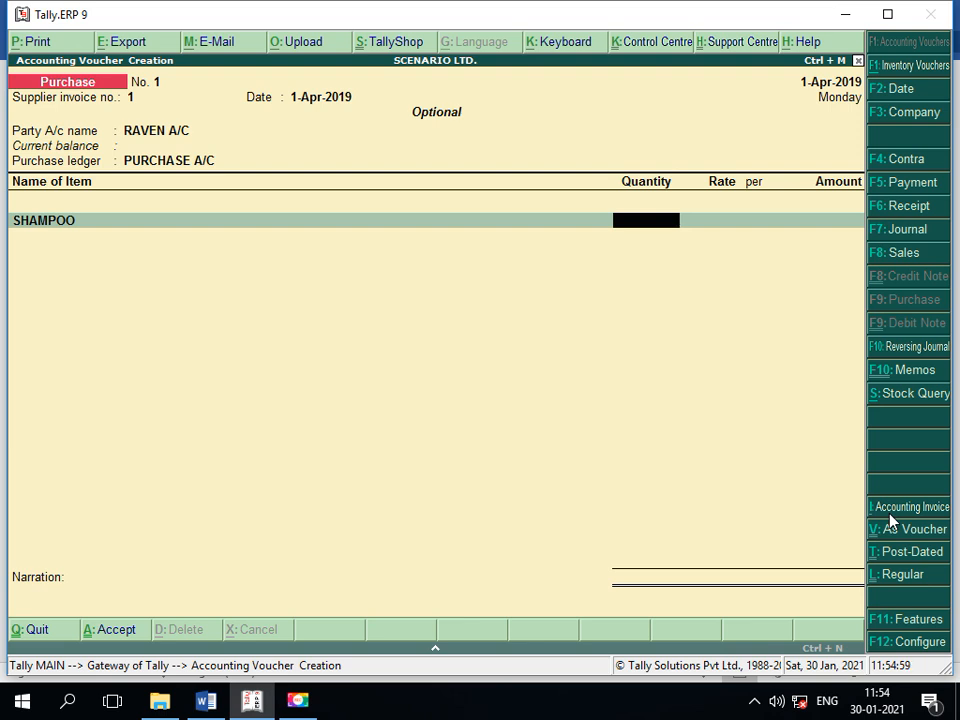
- Enter 100 bottles of SHAMPOO at a rate of 300 without narration, save the purchase voucher and return to the Gateway of Tally
text(100)
key(Return)
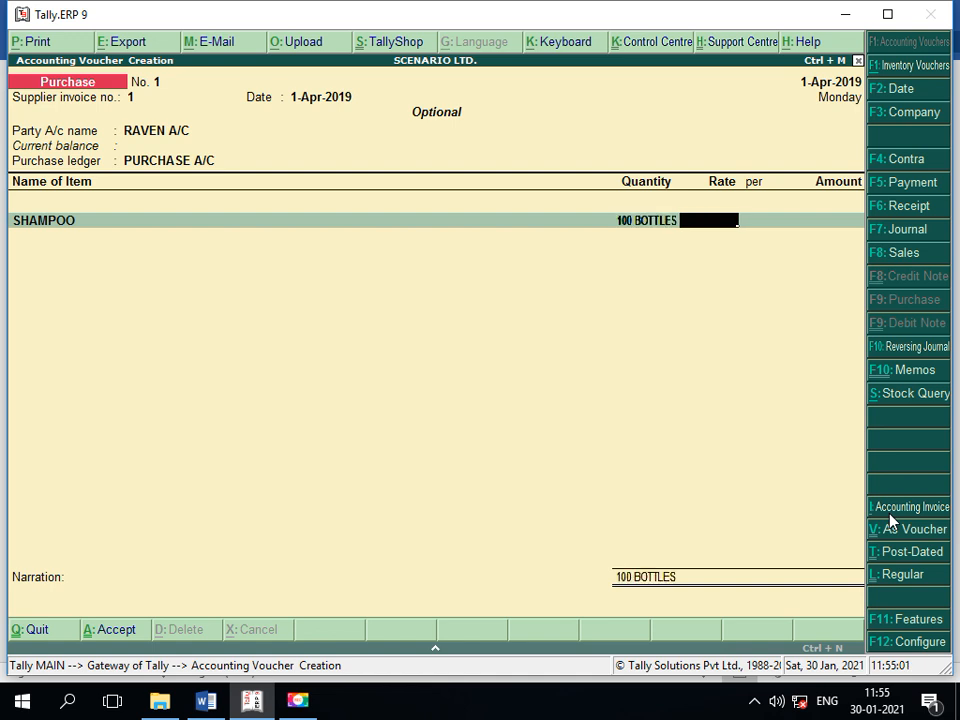
text(300)
key(Return)
key(Return)
key(Return)
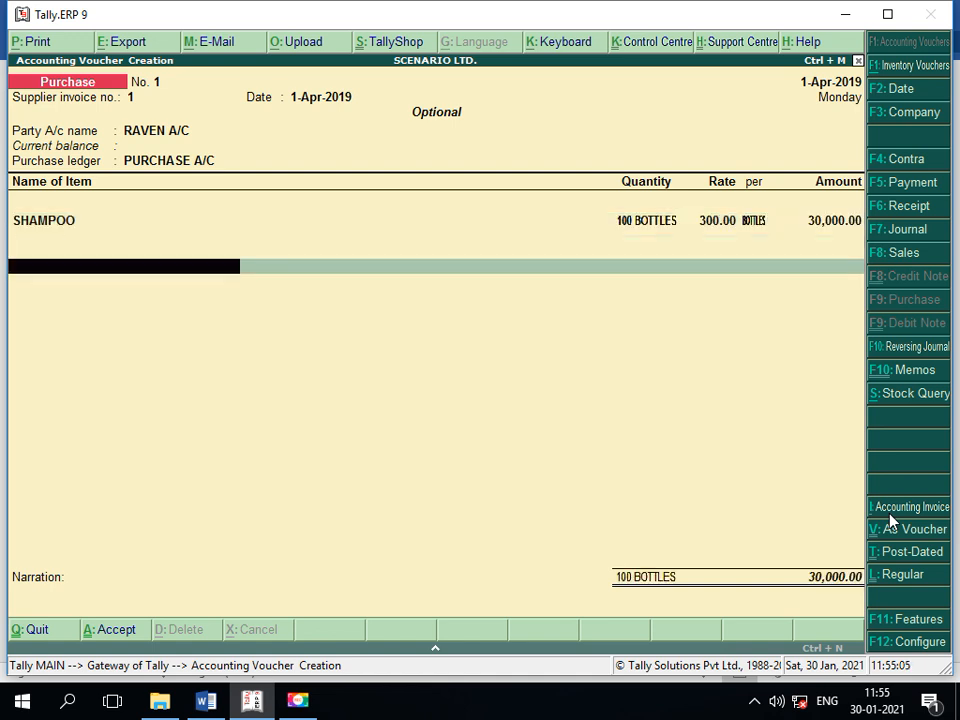
key(Return)
key(Return)
key(Return)
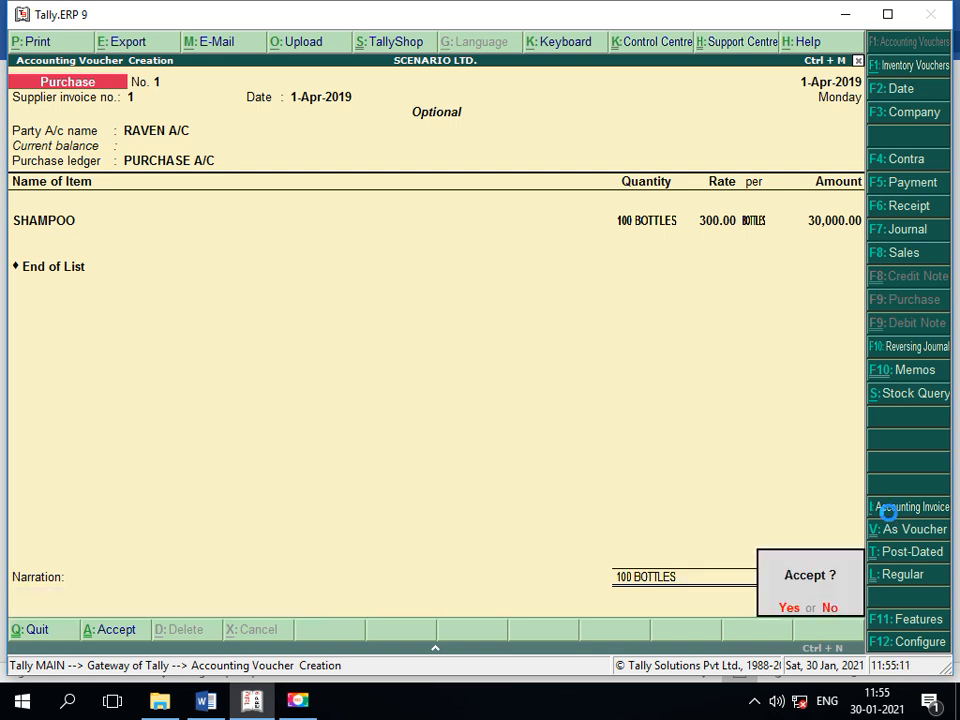
key(y)
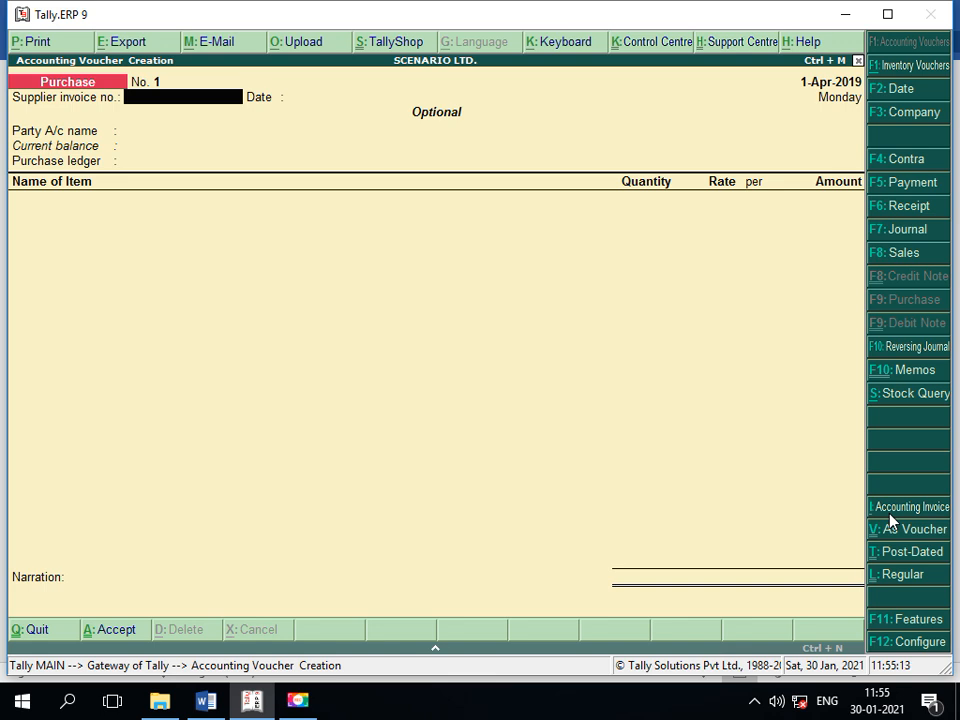
key(Escape)
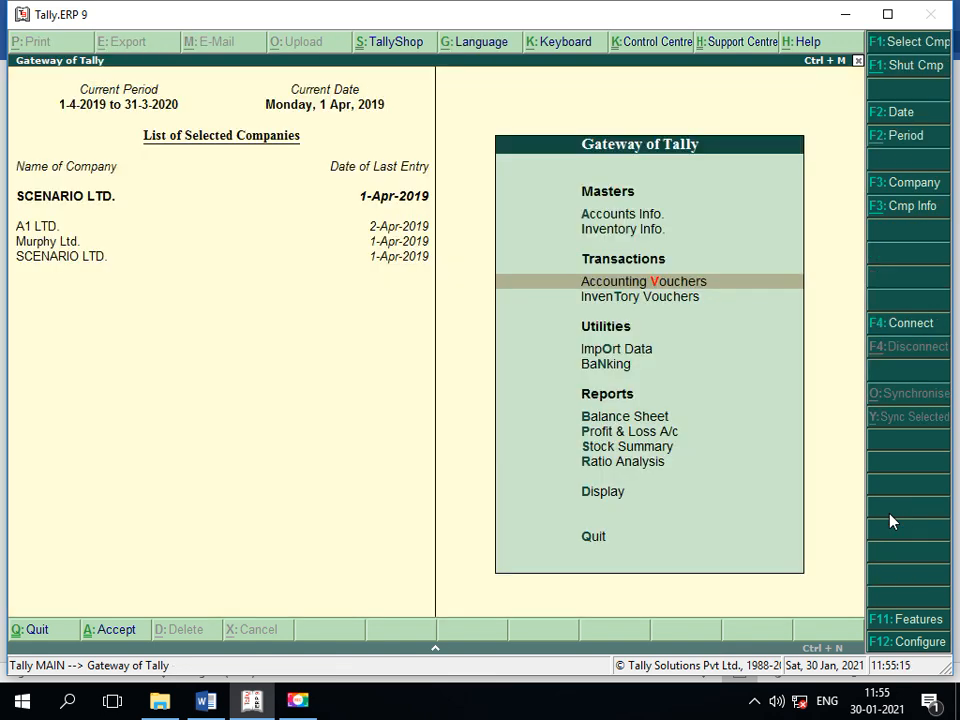
- Check how the optional purchase is treated in the Day Book and the Stock Summary, returning to the Gateway of Tally
key(d)
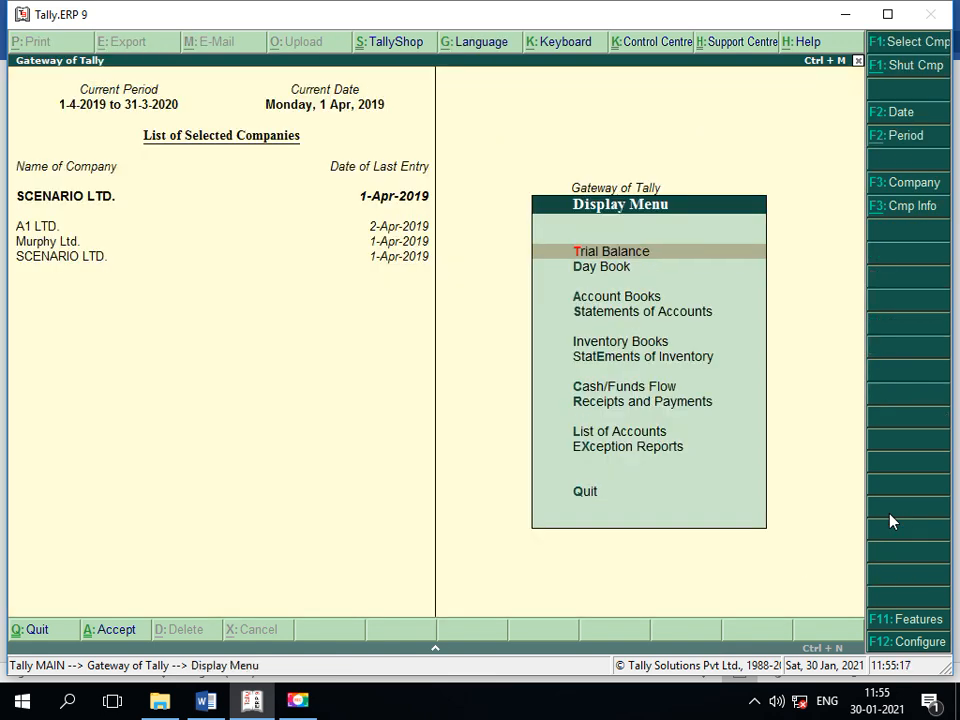
key(d)
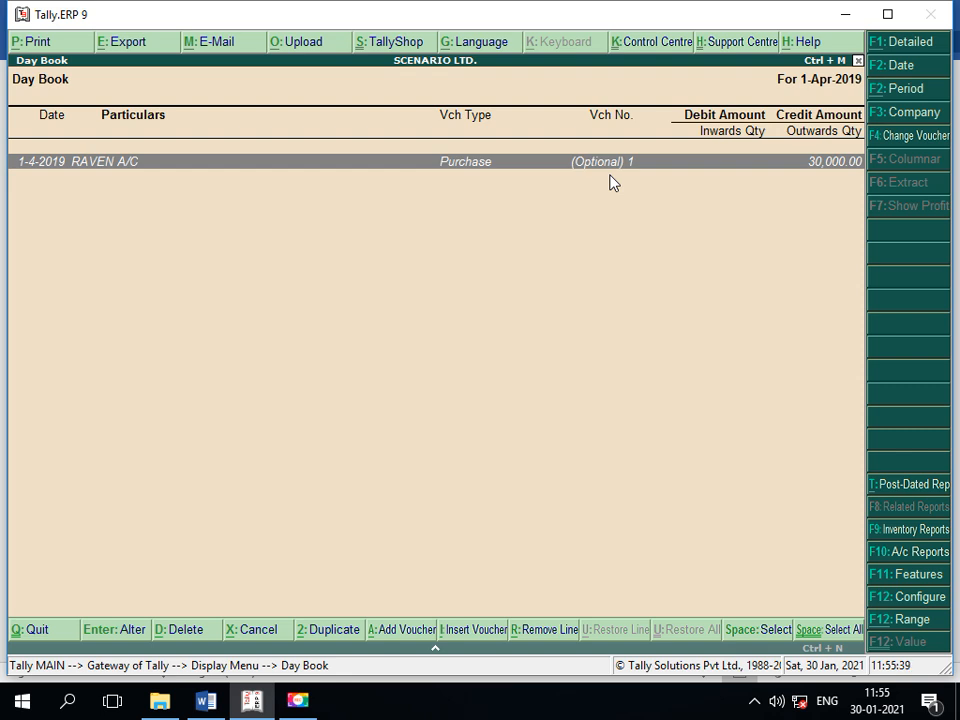
key(Escape)
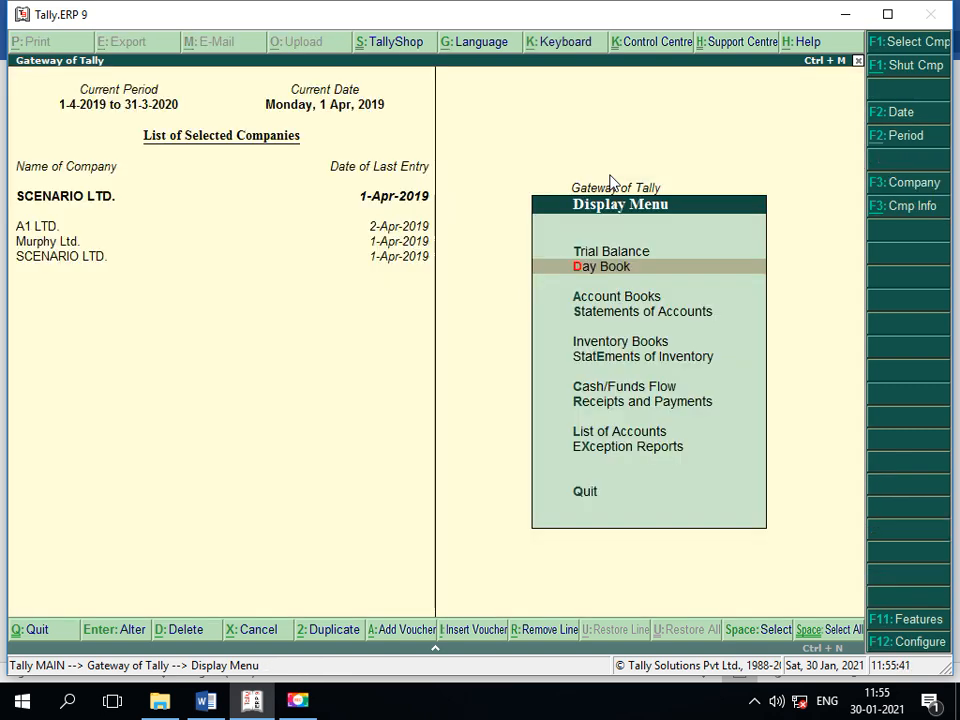
key(Escape)
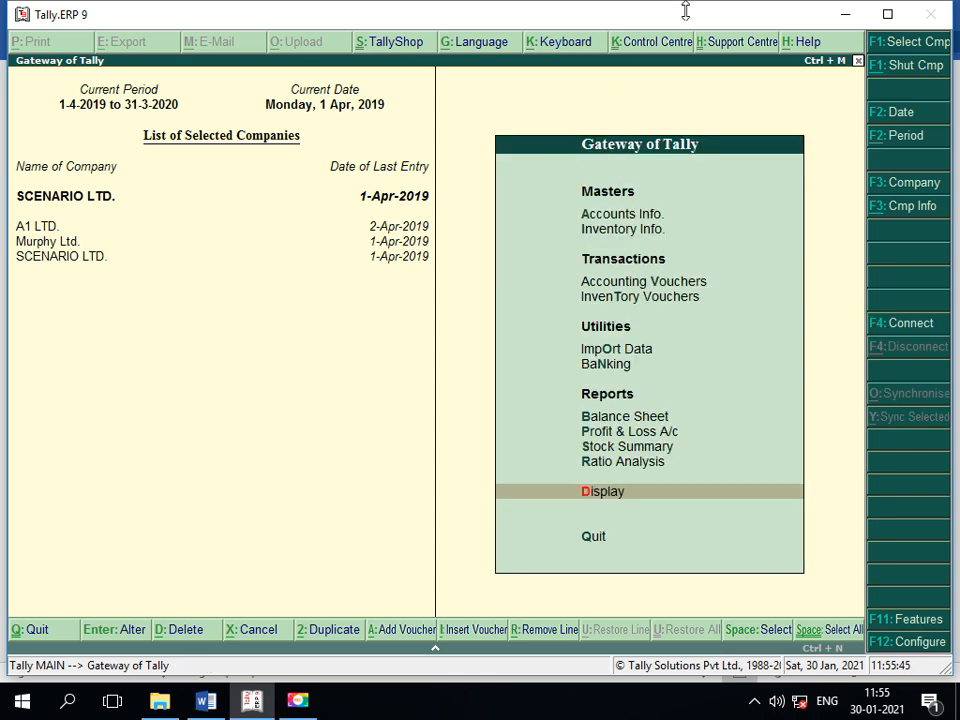
click(648, 450)
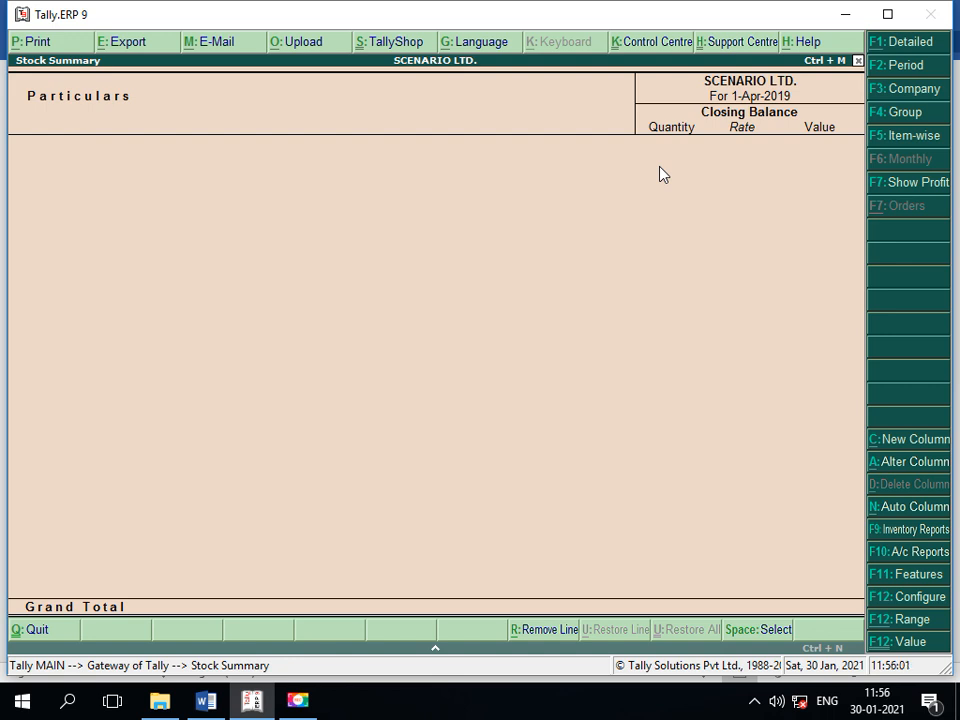
key(Escape)
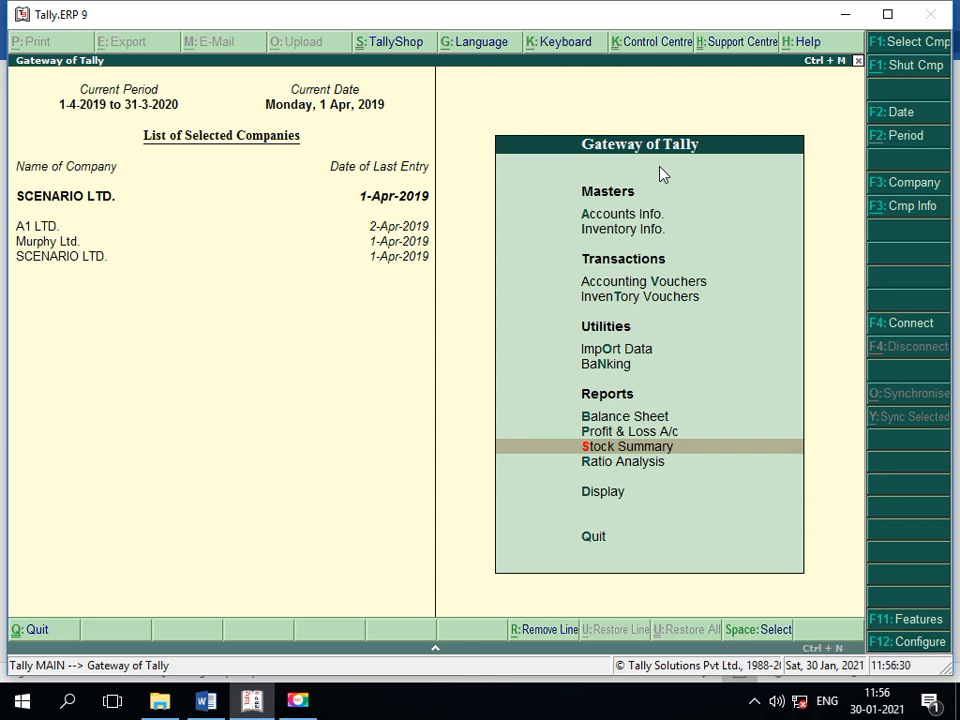
- Set the company's current date to 2-4-2019
key(F2)
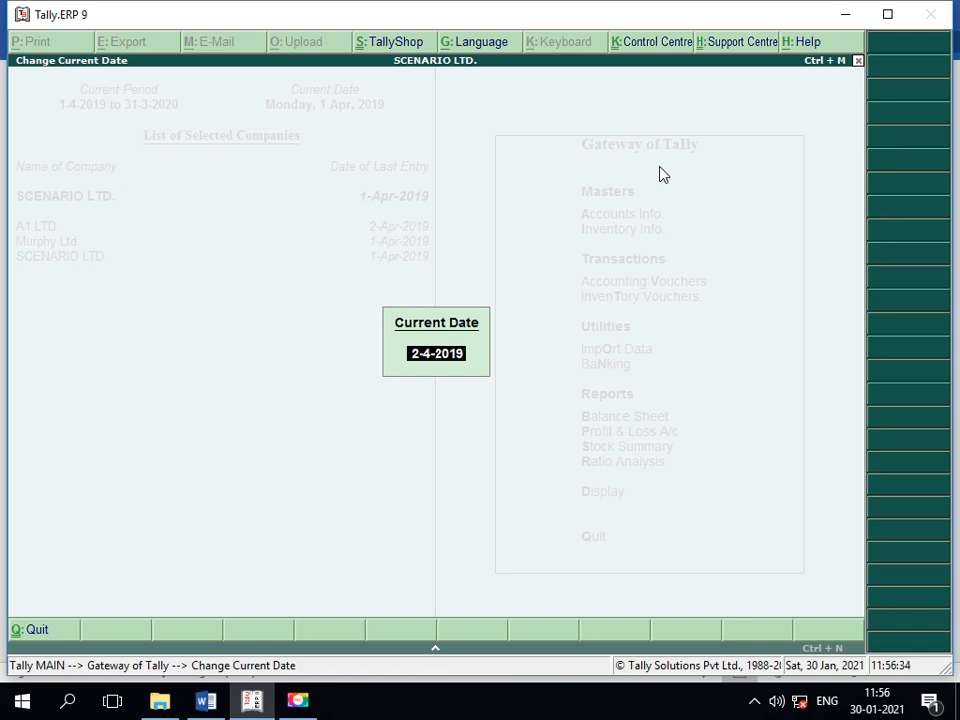
key(Return)
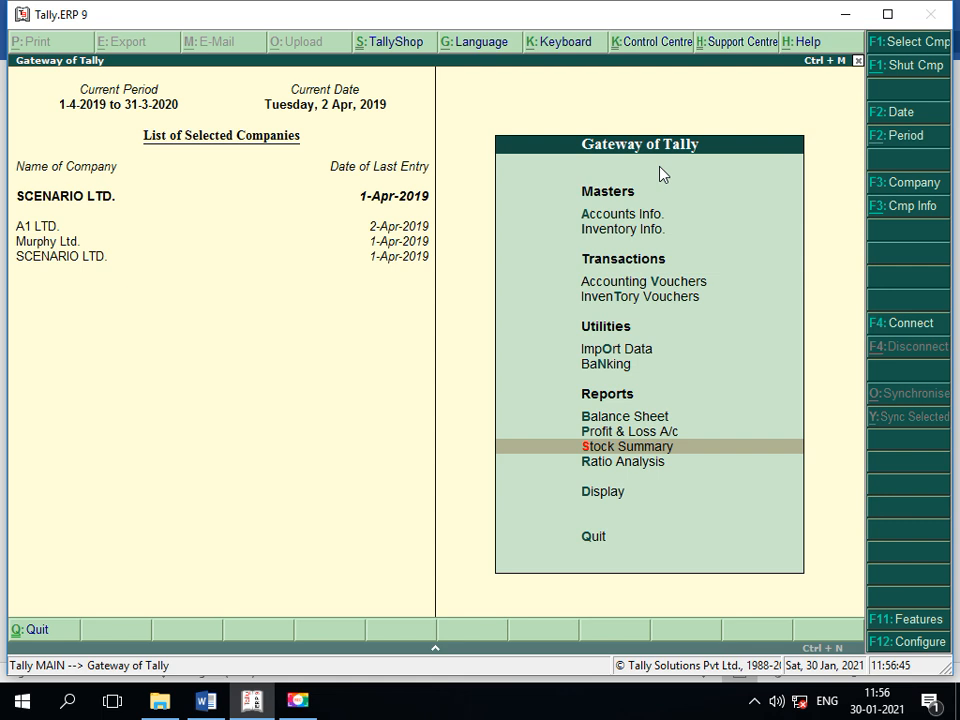
- Display the Day Book for the period 1-4-2019 to 2-4-2019
key(d)
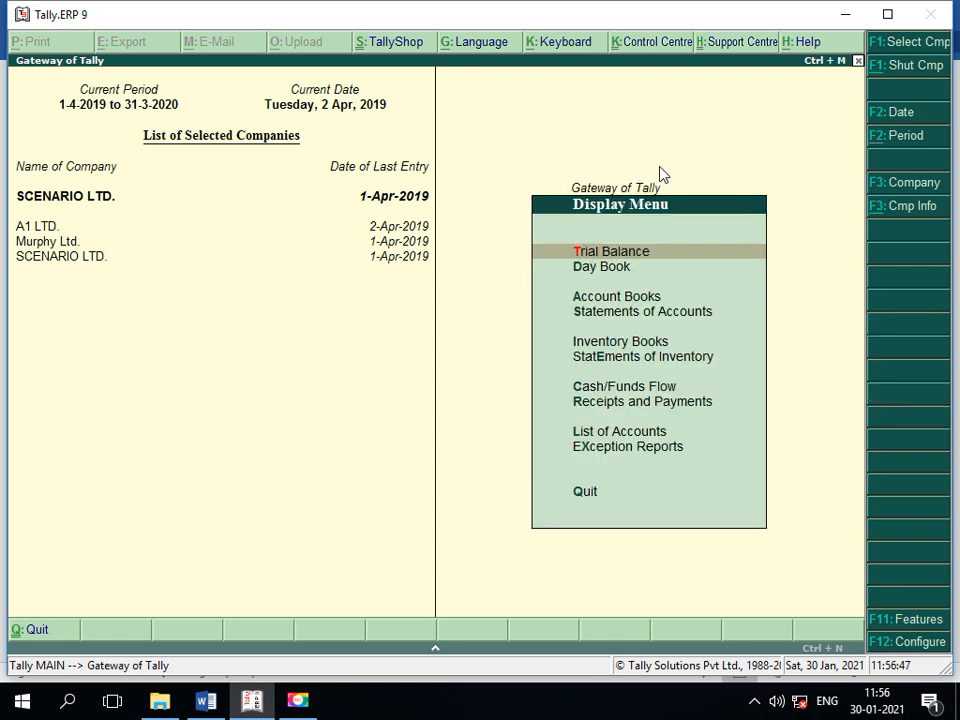
key(d)
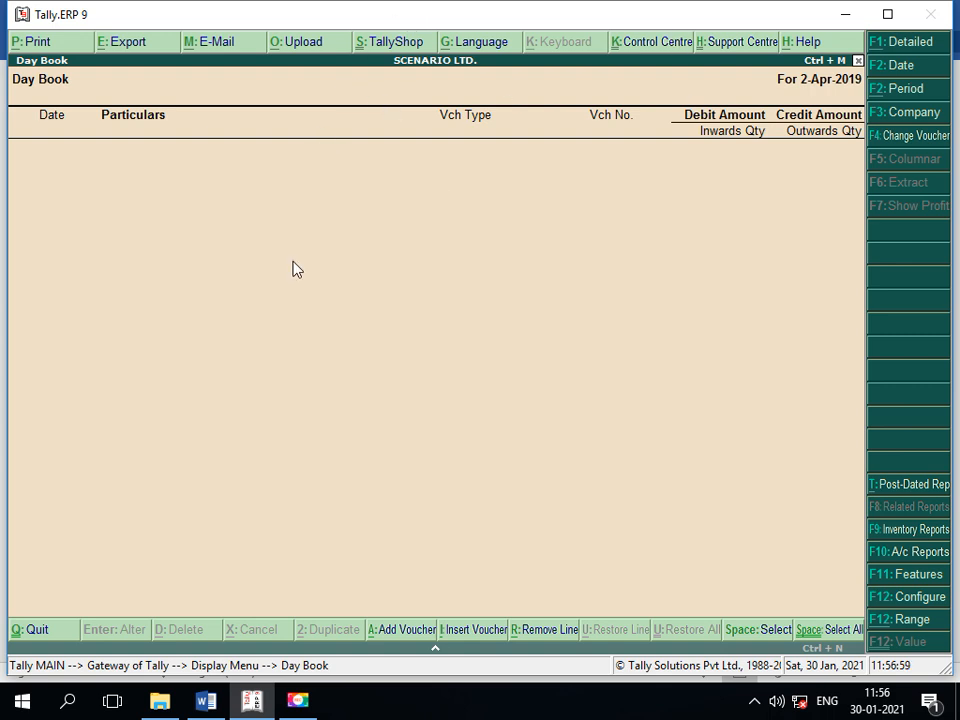
click(897, 96)
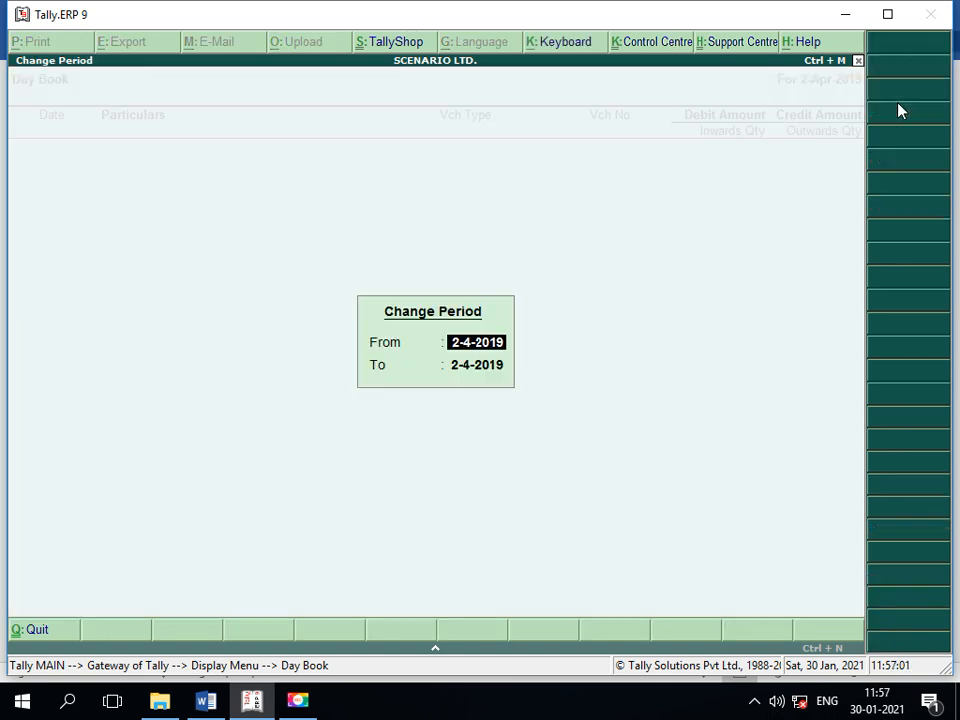
text(1-4)
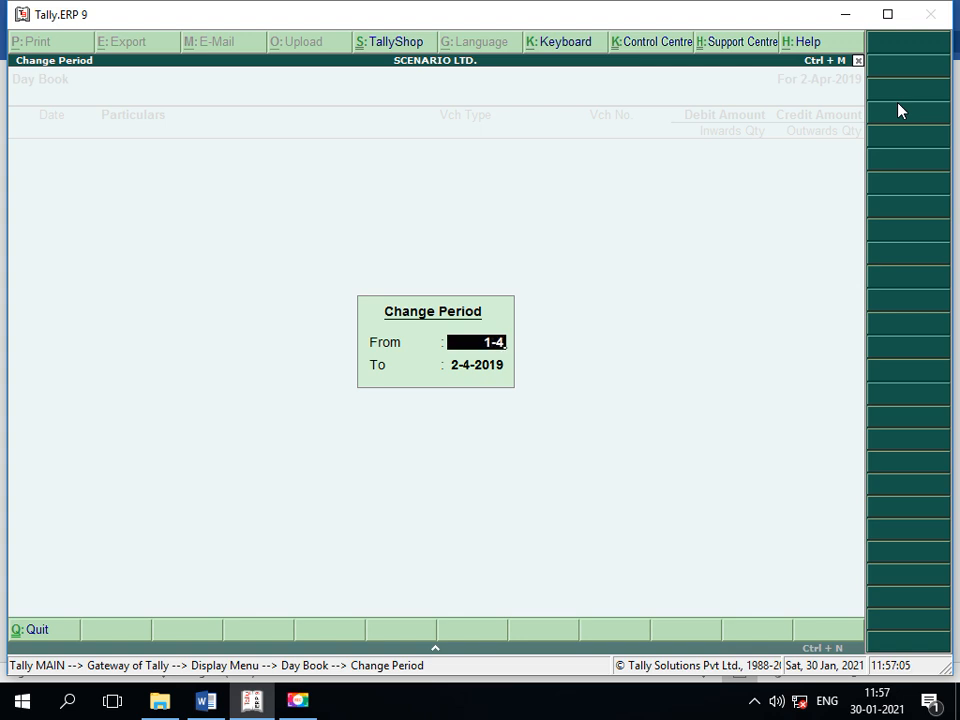
key(Return)
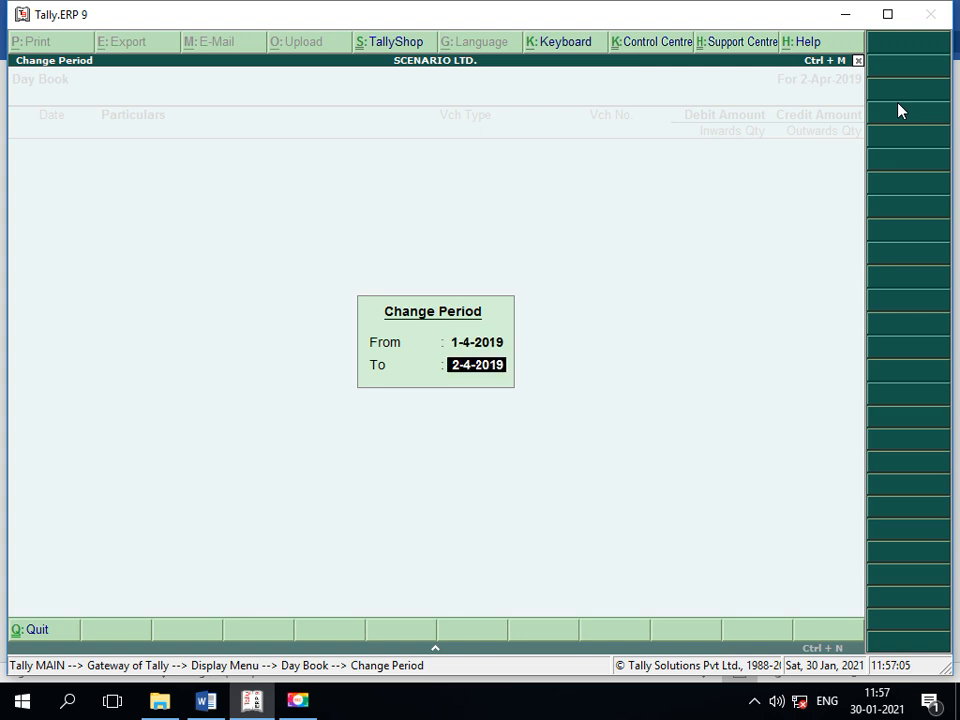
key(Return)
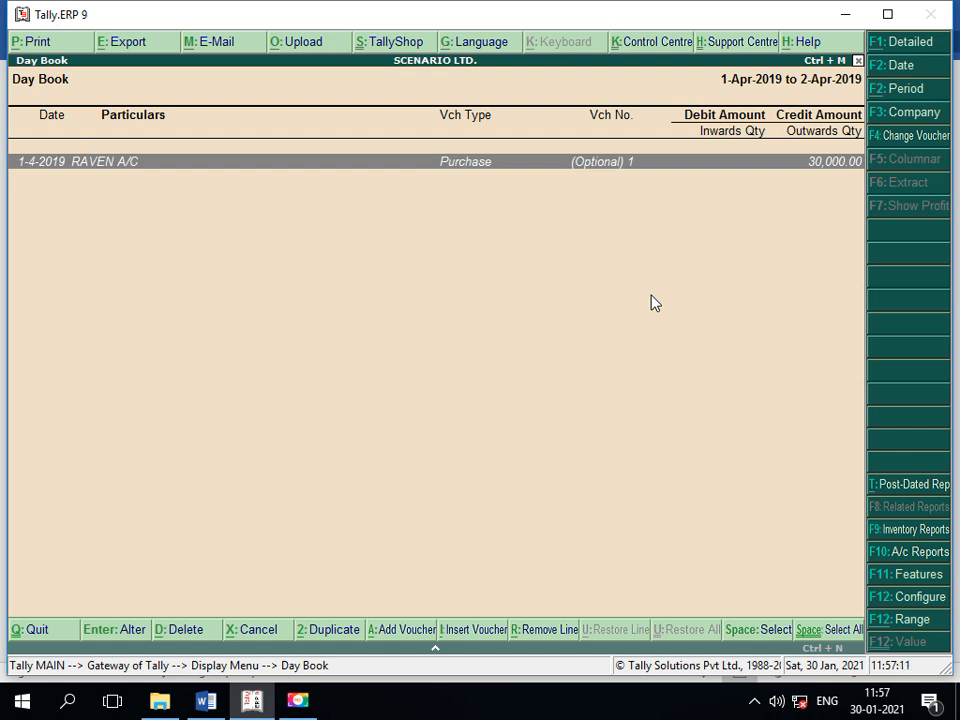
- Convert the optional SHAMPOO purchase voucher to a Reversing Journal, keep its existing entries and save it
click(655, 165)
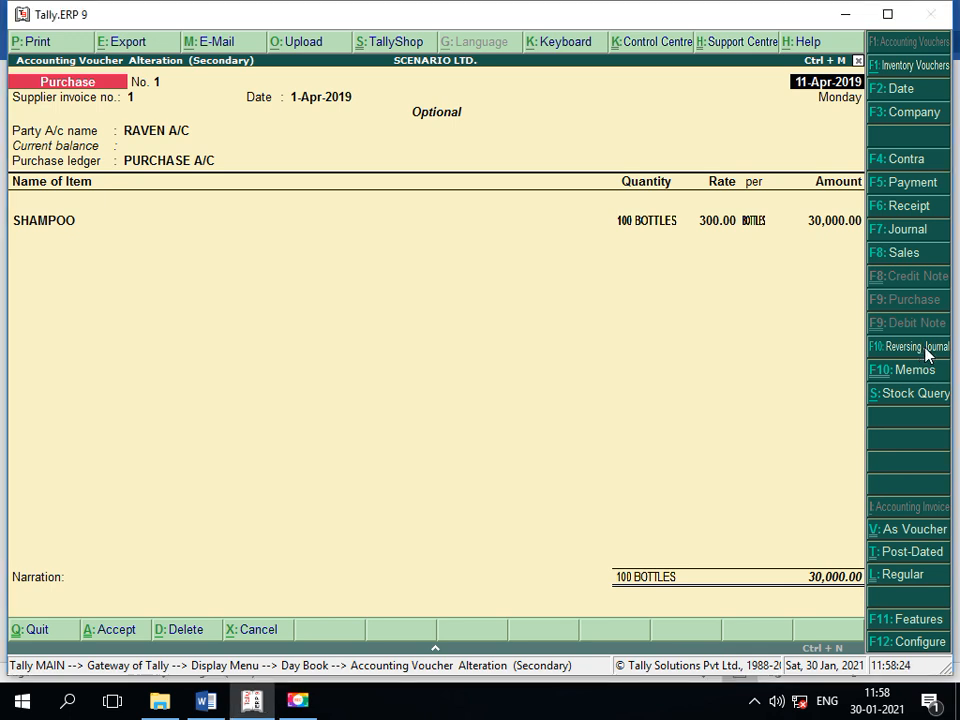
click(920, 348)
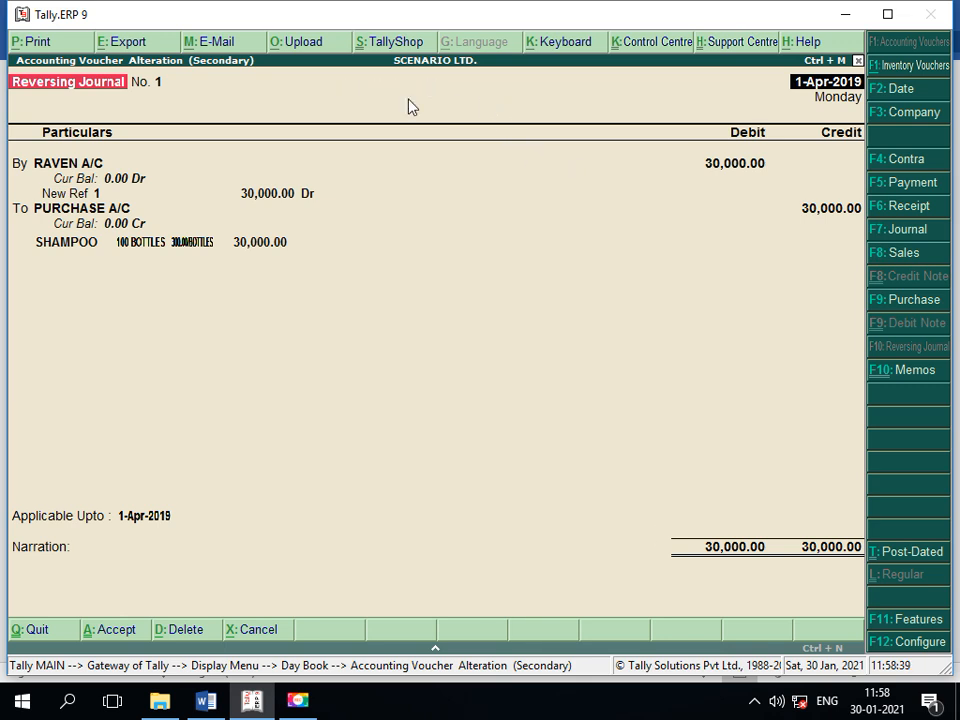
key(Return)
key(Return)
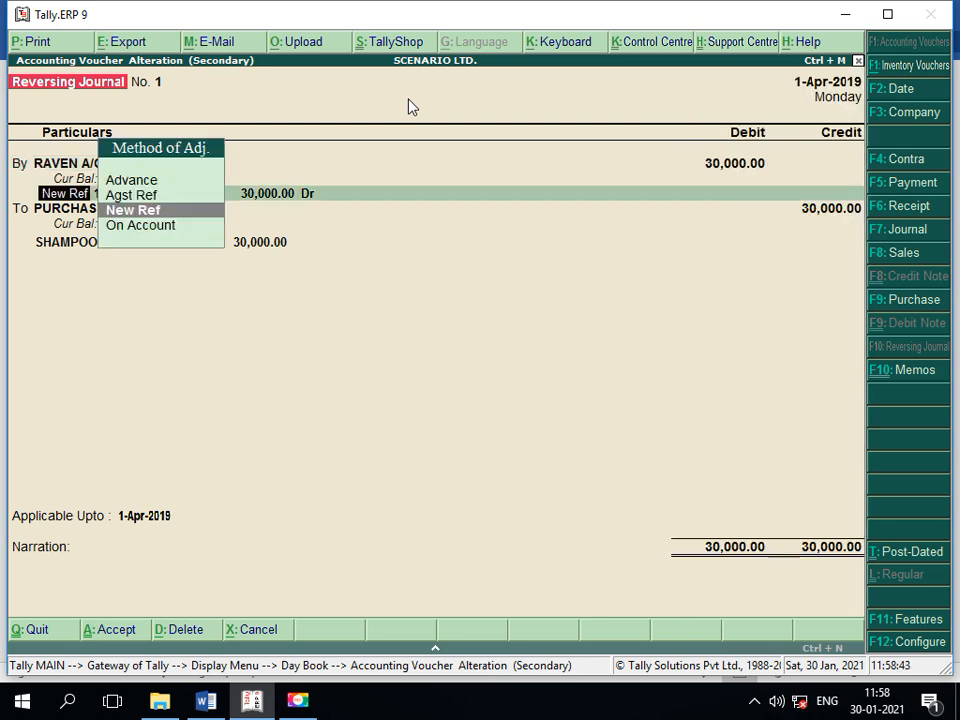
key(Return)
key(Return)
key(Return)
key(Return)
key(Return)
key(Return)
key(Return)
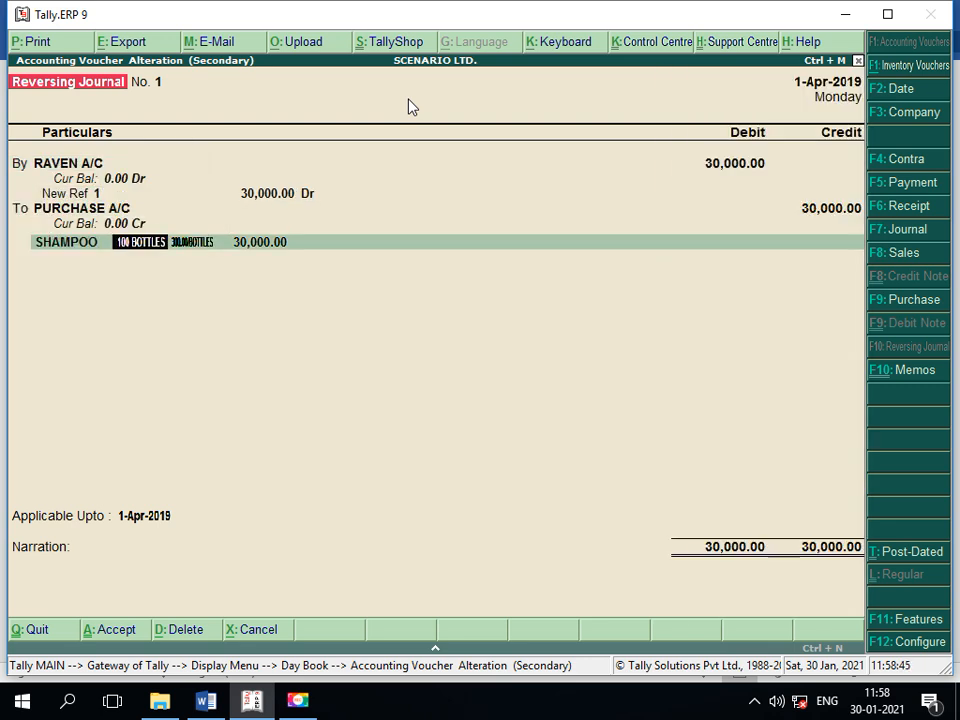
key(Return)
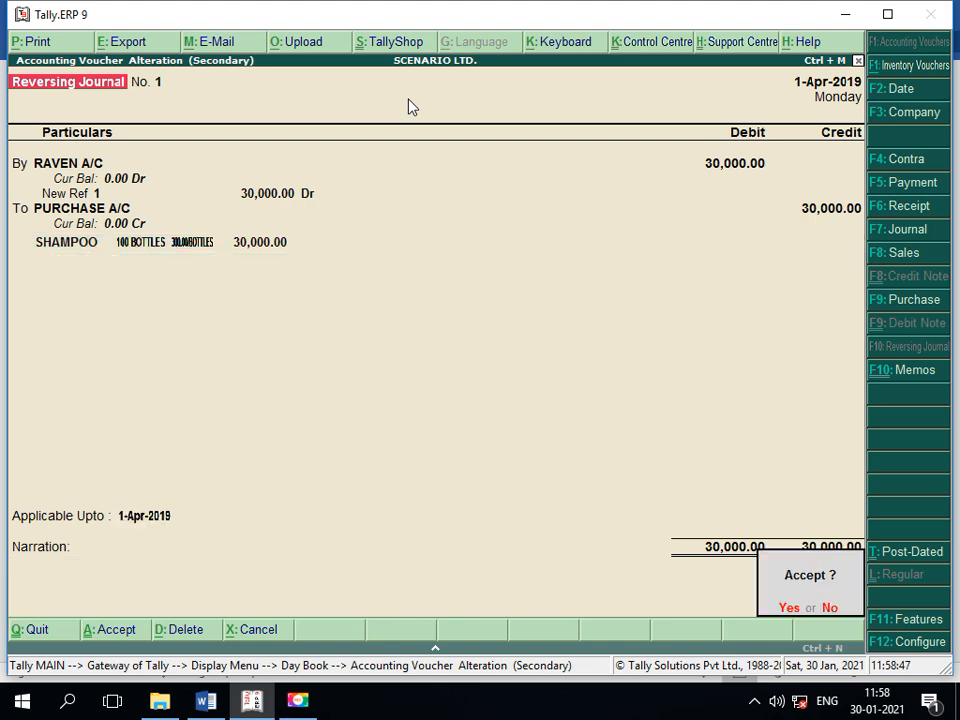
key(Return)
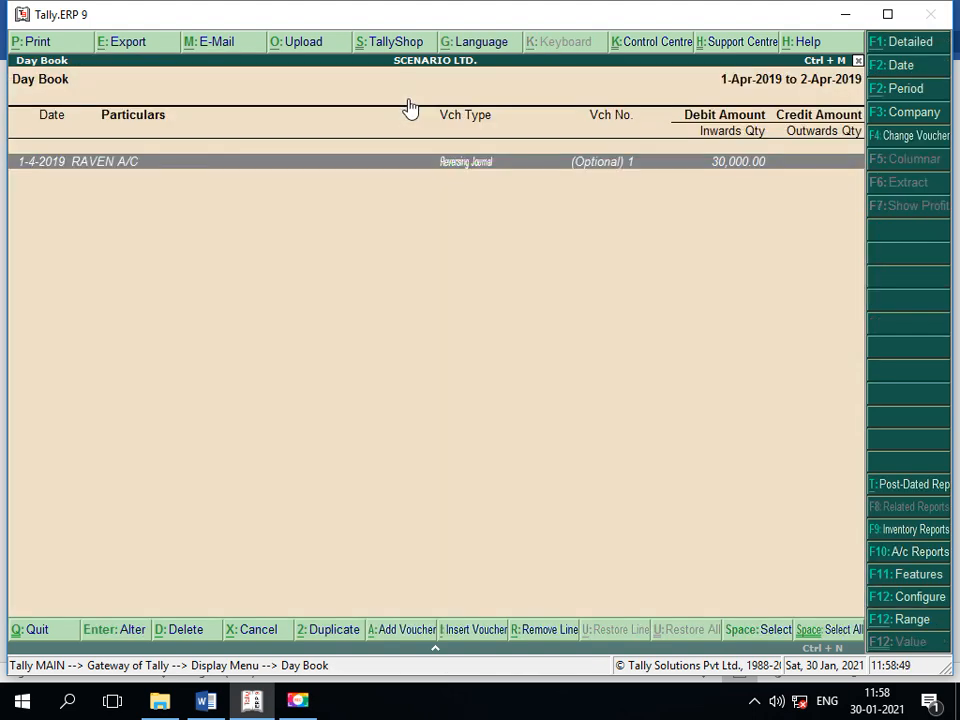
- Leave the Day Book and check how the reversing journal affects the Stock Summary, returning to the Gateway of Tally
key(Escape)
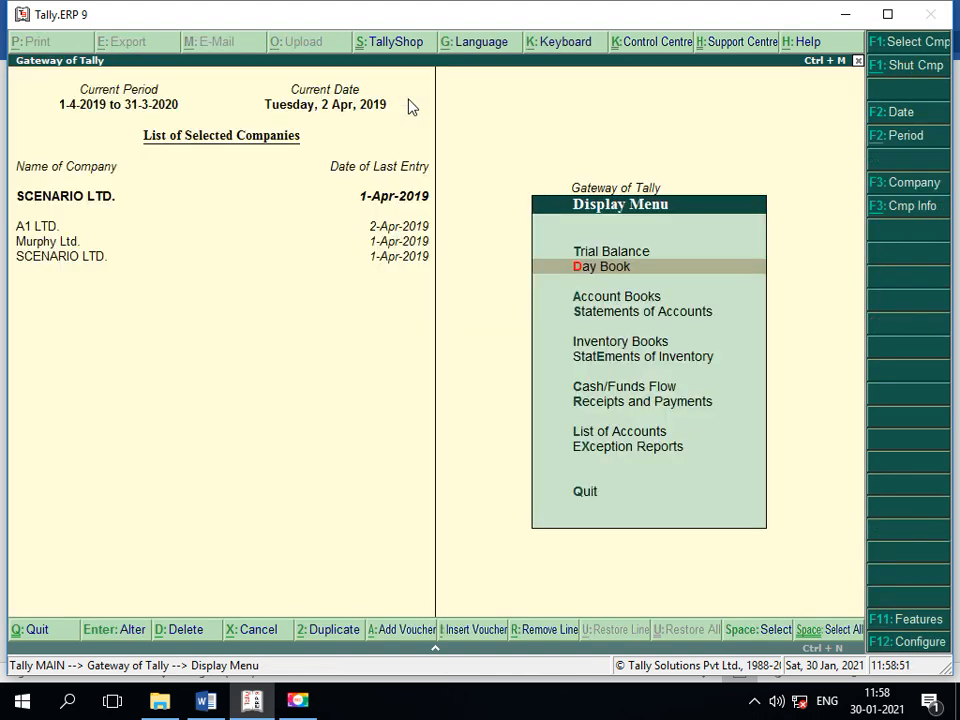
key(Escape)
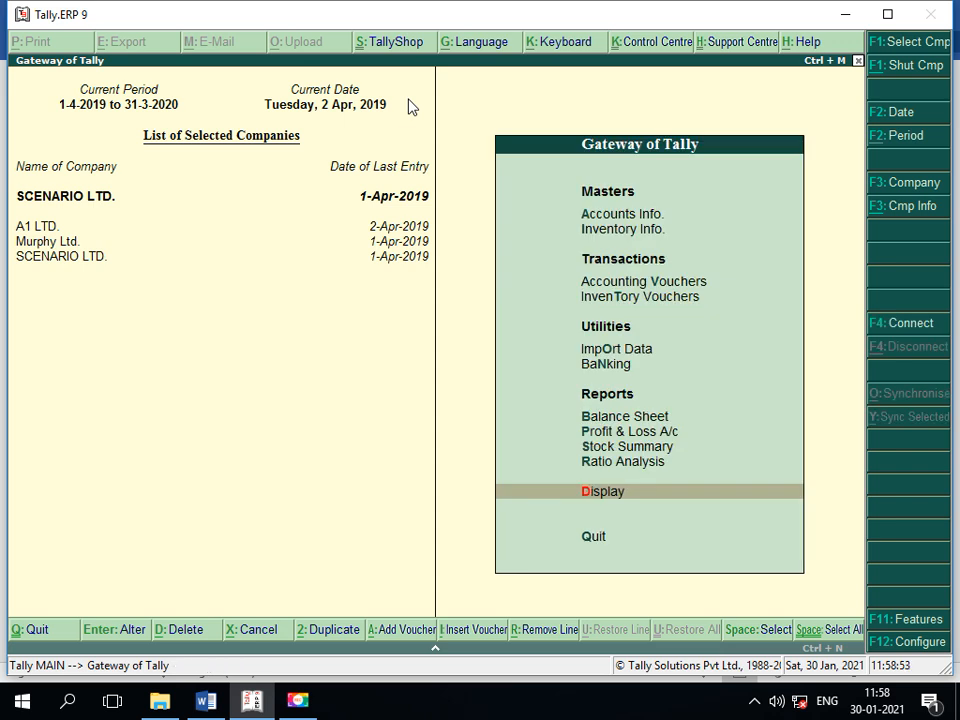
key(s)
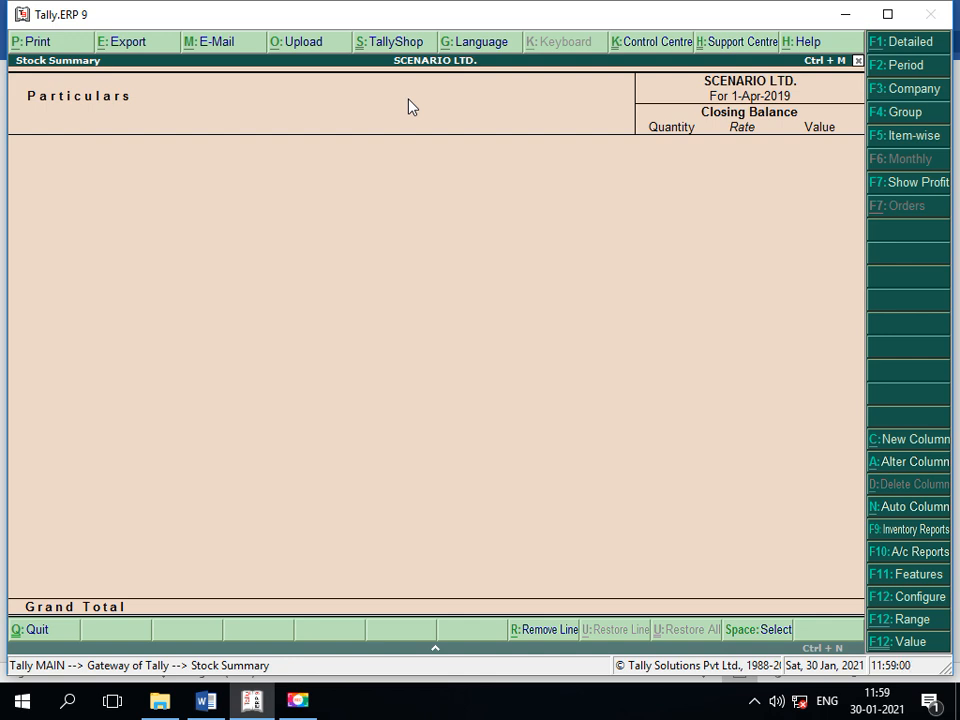
key(Escape)
key(Up)
key(Up)
key(Up)
key(Up)
key(Up)
key(Up)
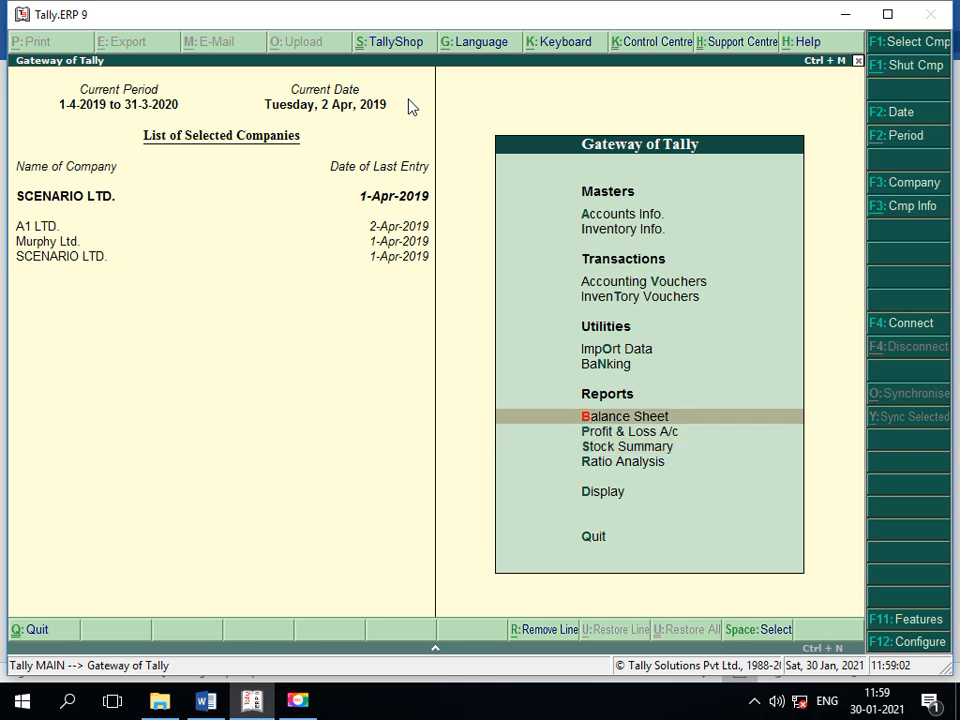
key(Return)
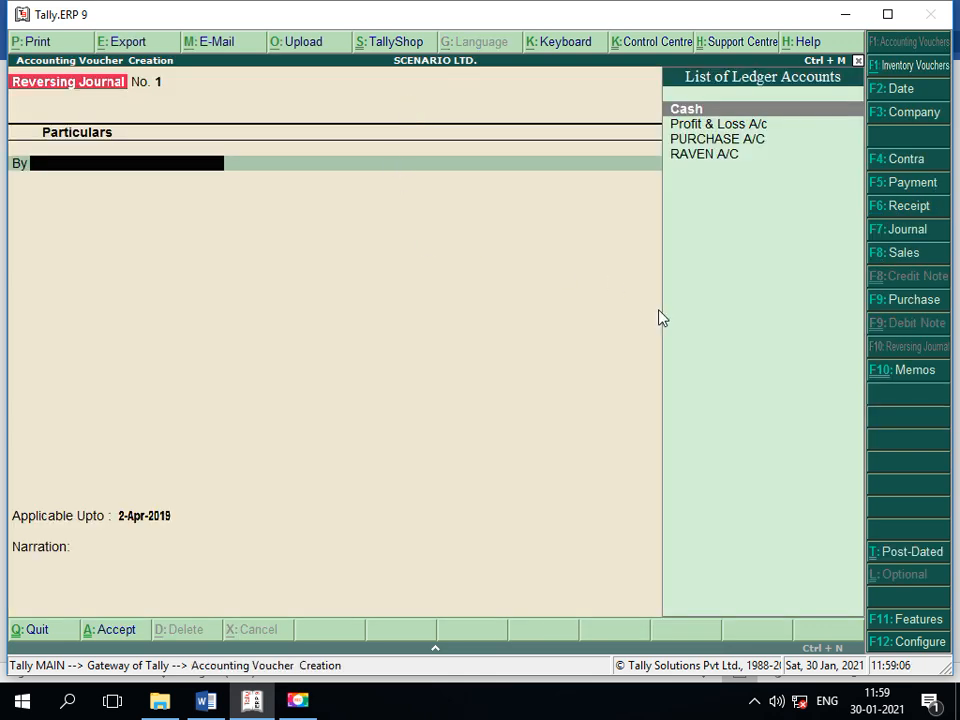
click(913, 313)
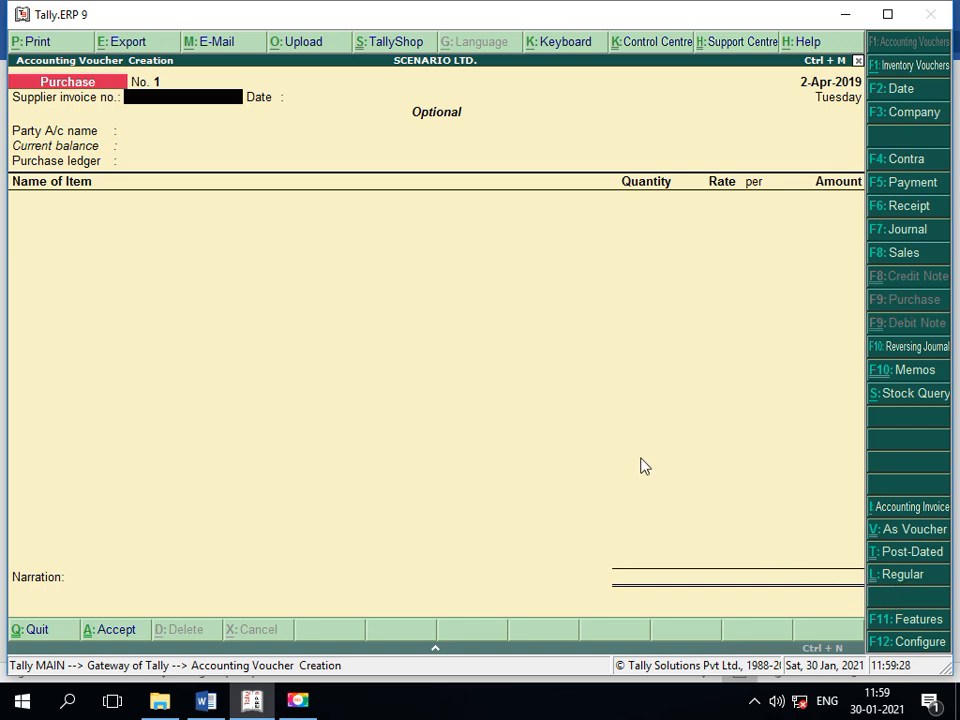
key(Escape)
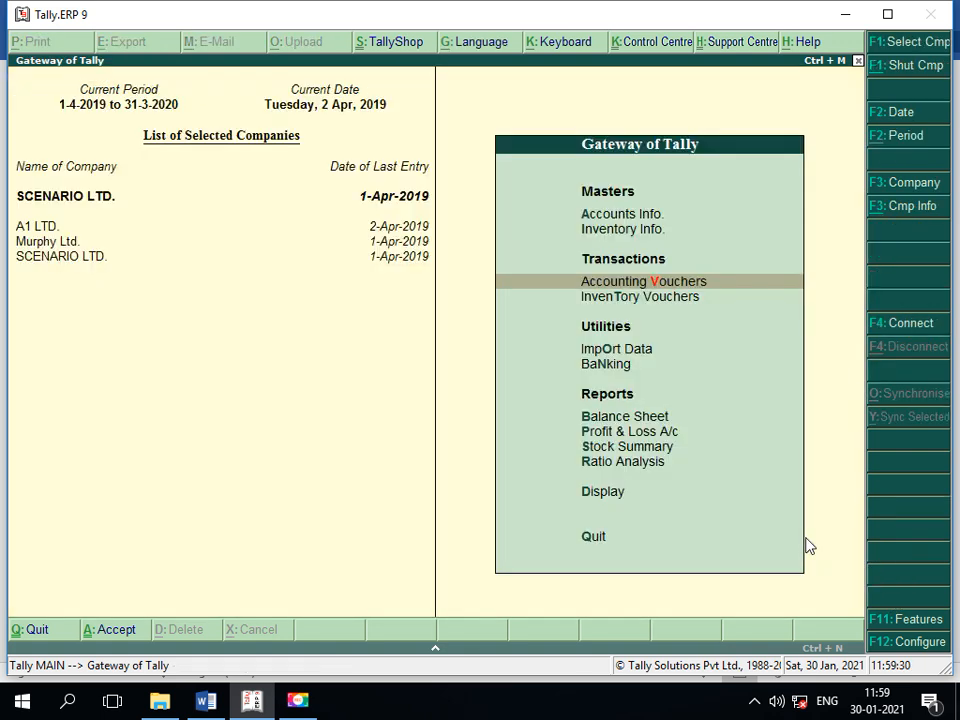
- Review the reversing journal in the Day Book for the period 1-4-2019 to 2-4-2019, leaving the voucher without changes
key(d)
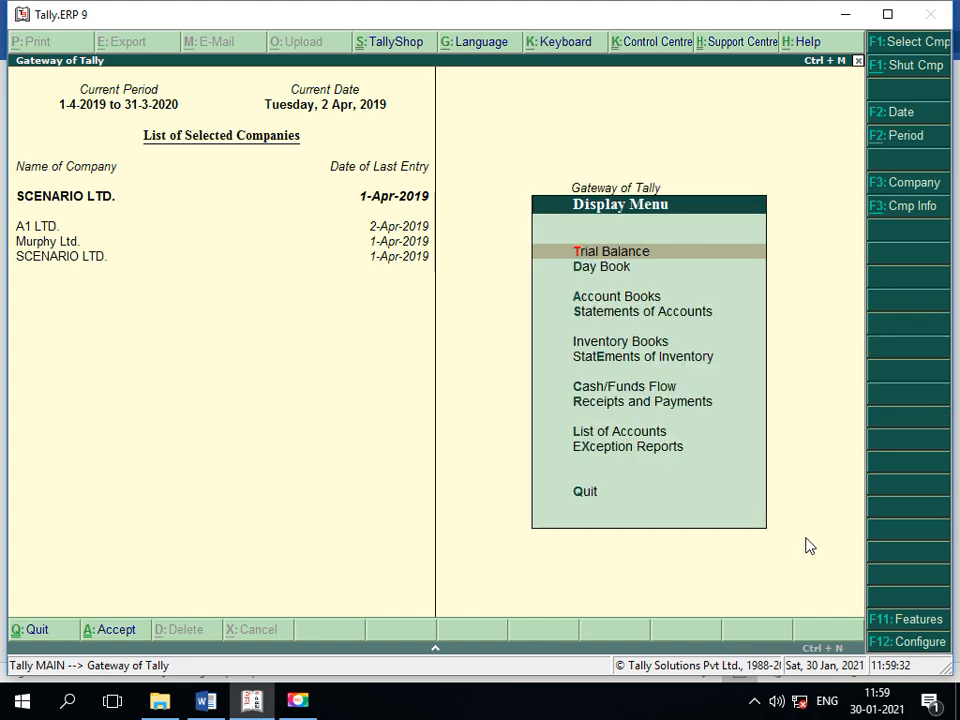
key(d)
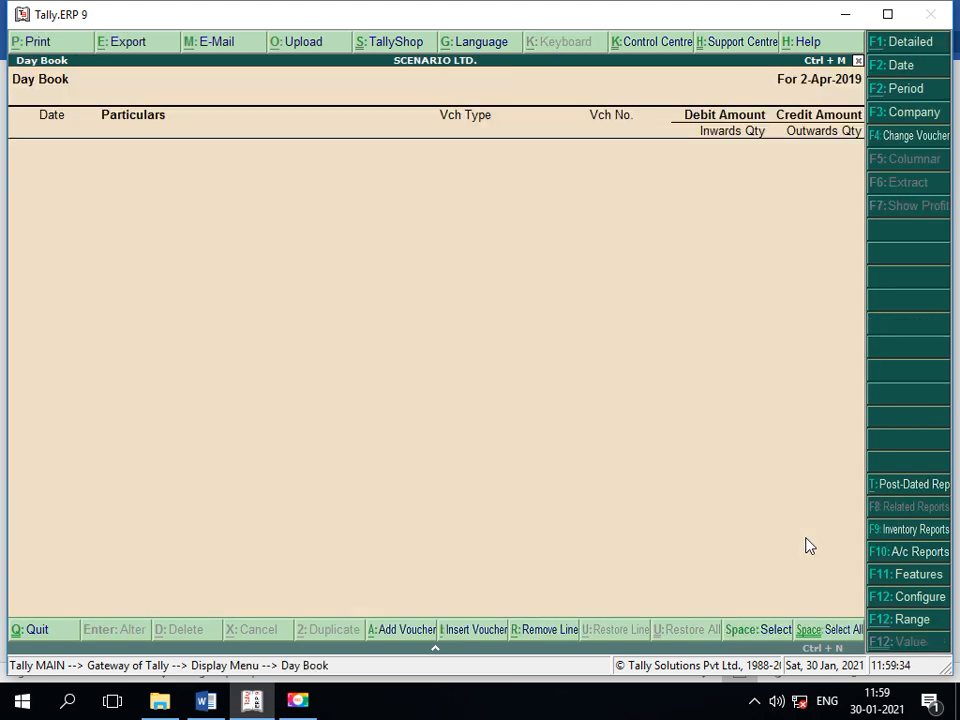
click(904, 99)
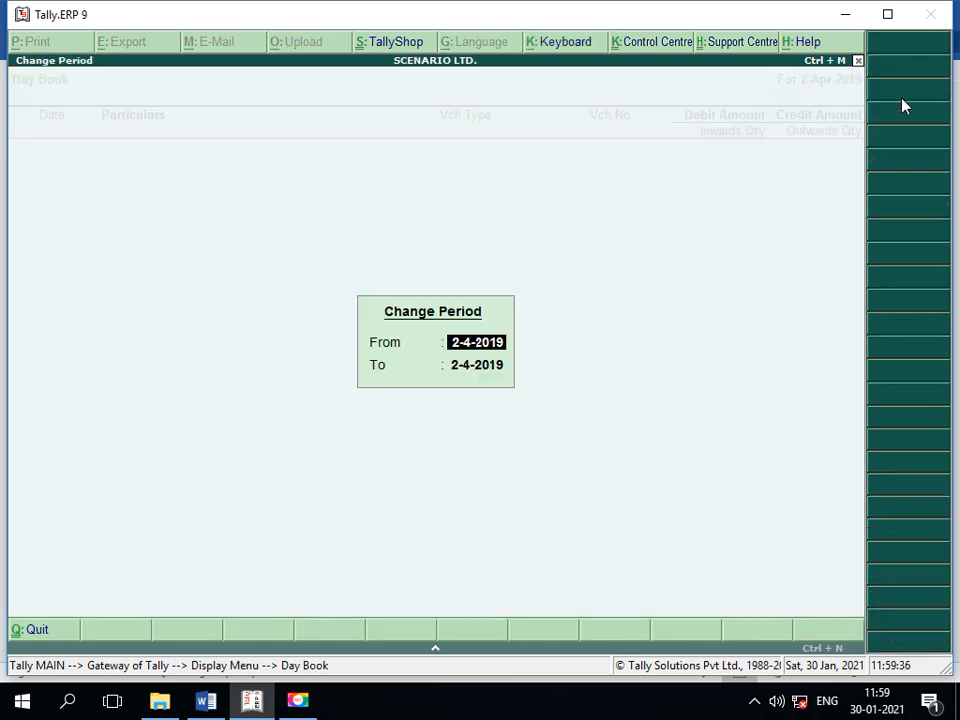
text(1)
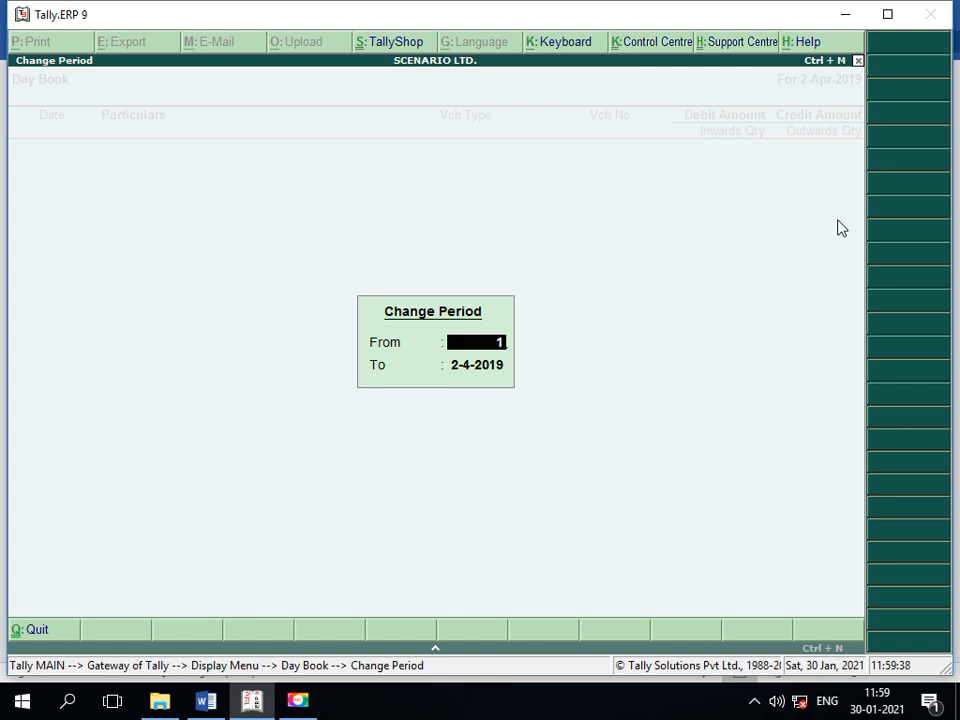
text(-4)
key(Return)
key(Return)
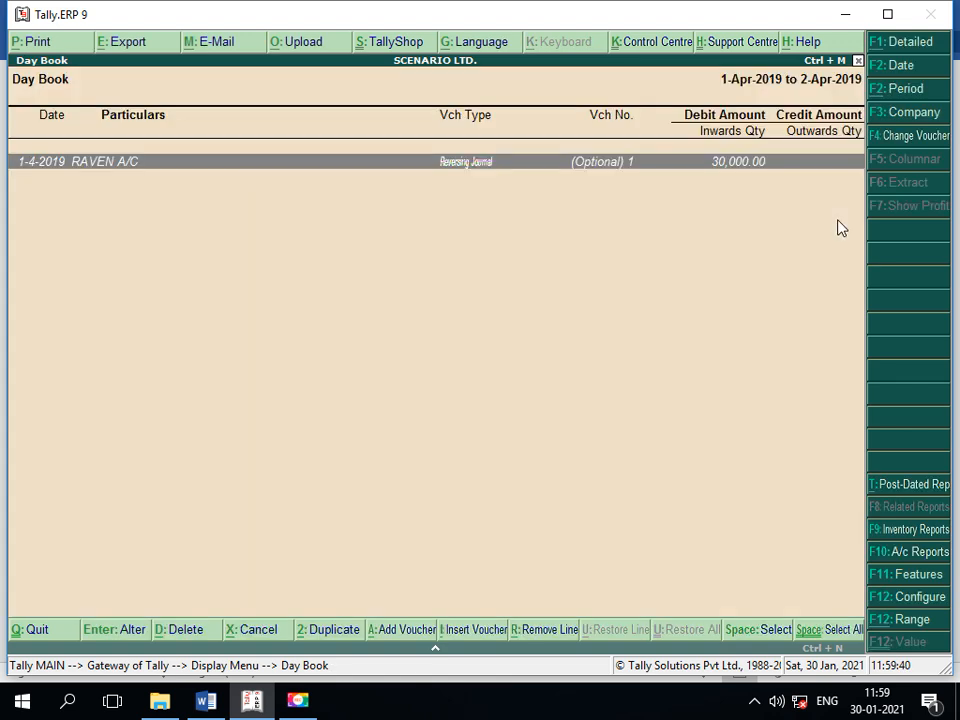
key(Return)
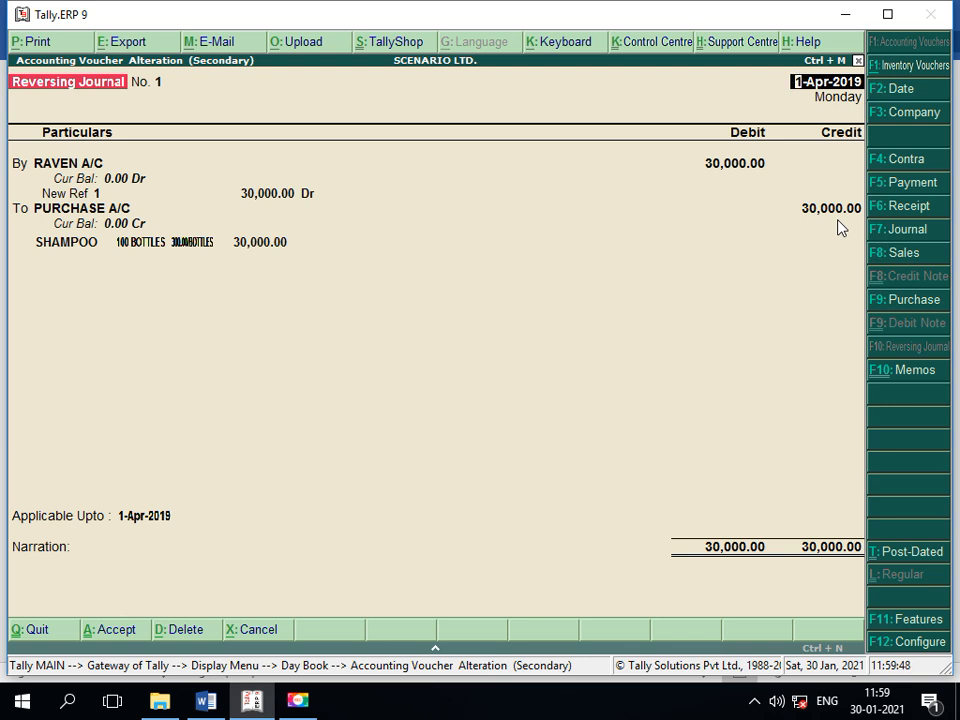
key(Escape)
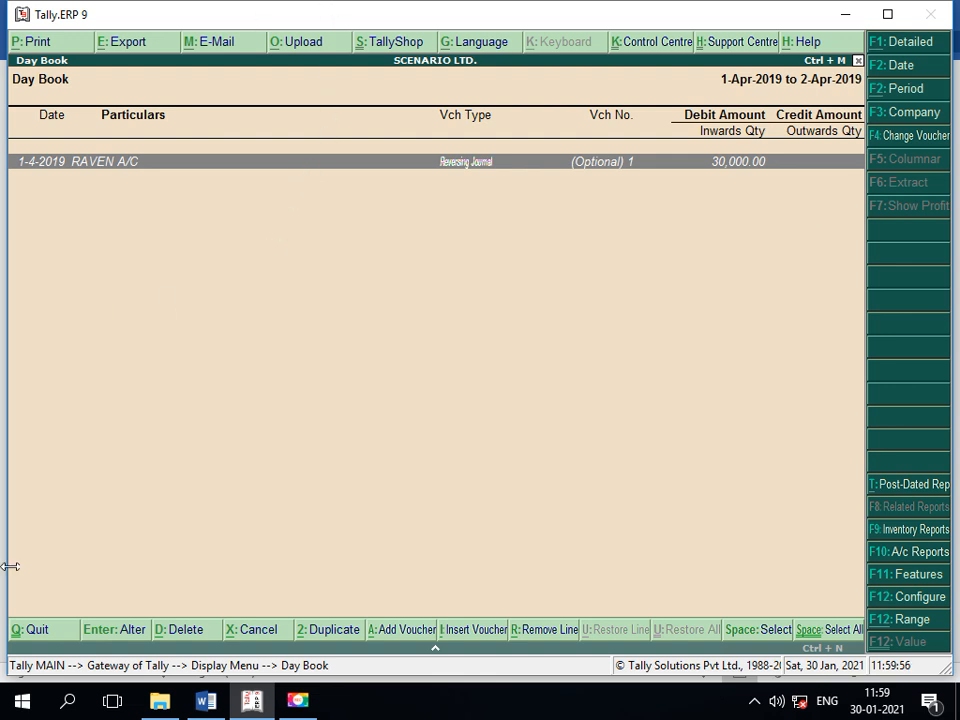
- Set the Day Book date to 1-4-2019 and inspect the reversing journal voucher's details
click(917, 77)
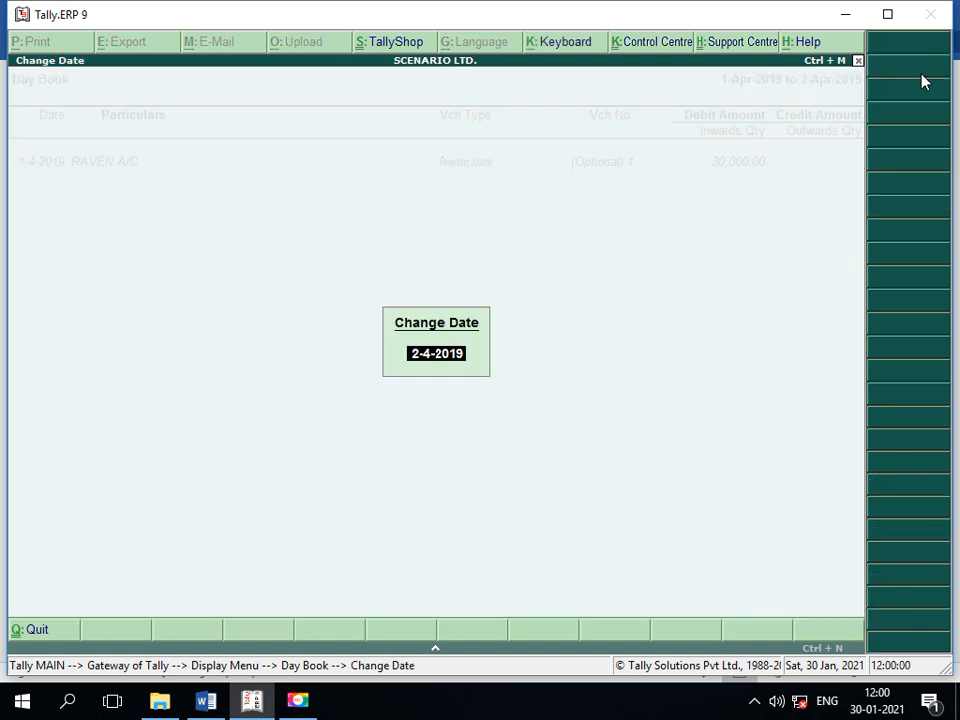
text(1-4)
key(Return)
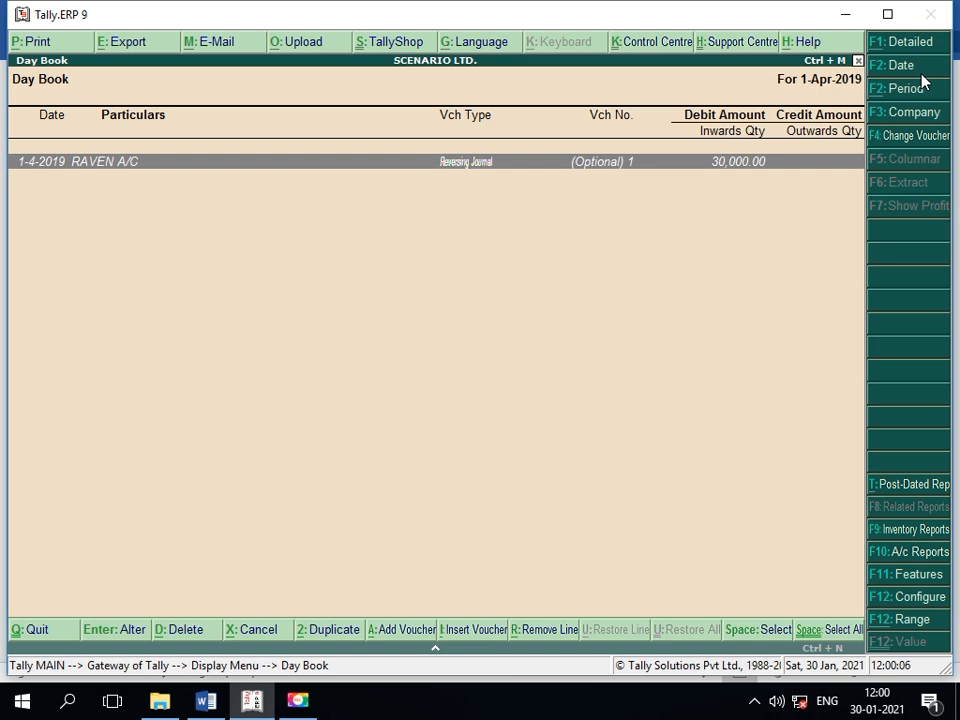
key(Return)
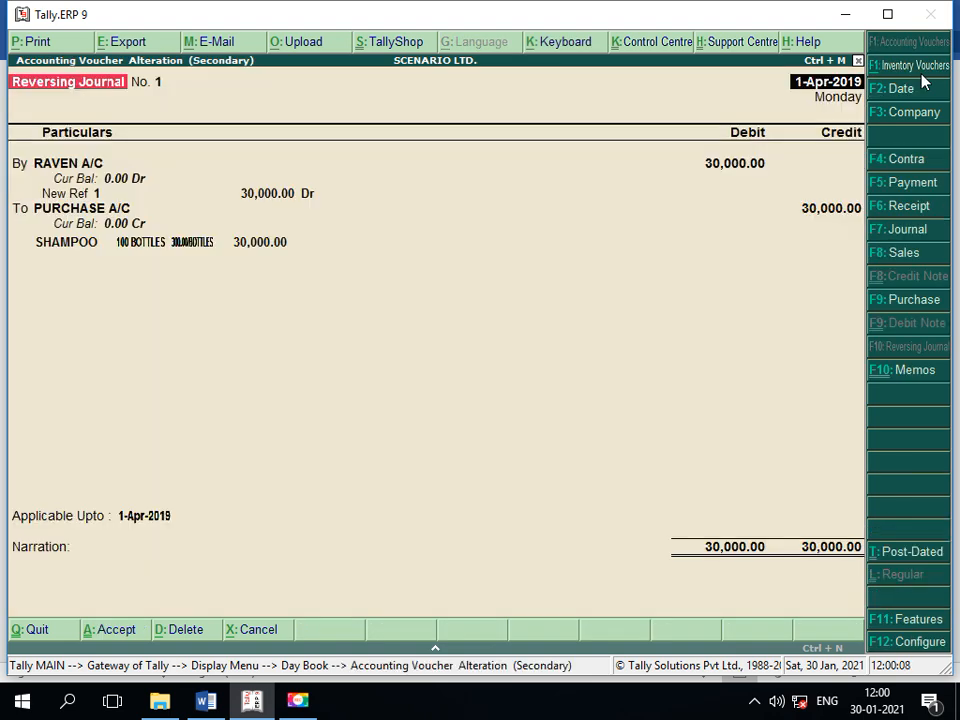
key(Escape)
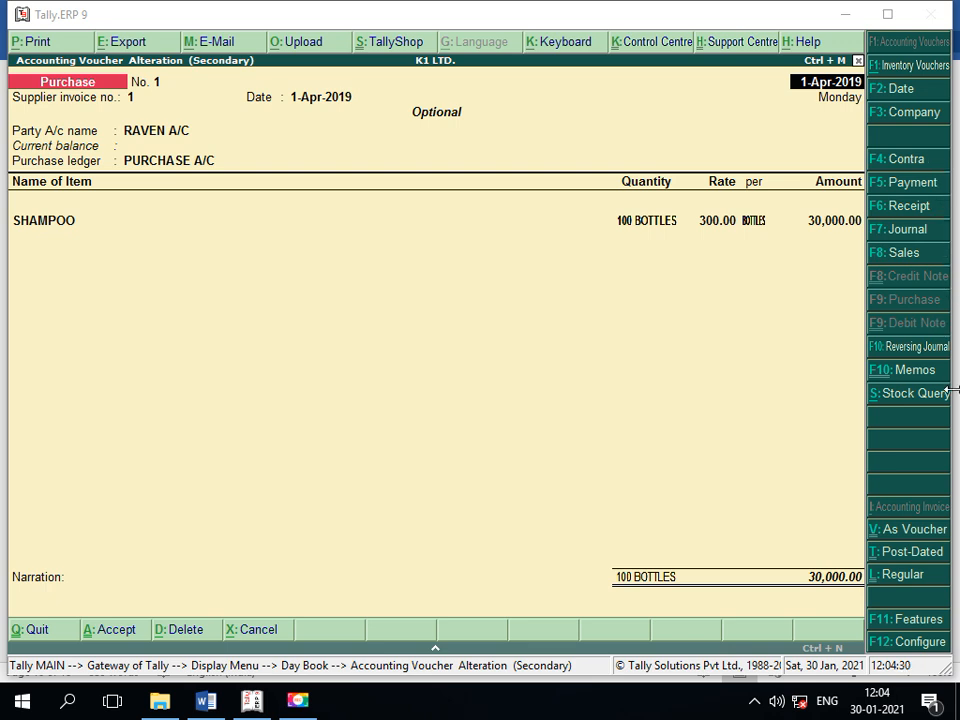
- Change K1 LTD.'s optional SHAMPOO purchase voucher to a regular voucher dated 2-4-2019
click(900, 587)
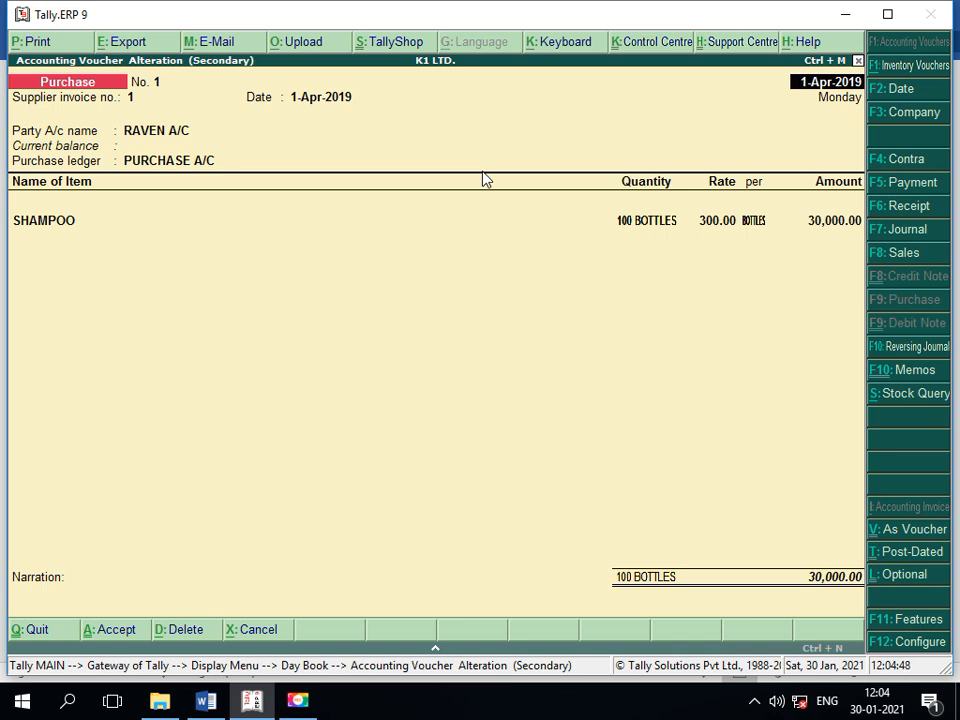
text(2-4)
key(Return)
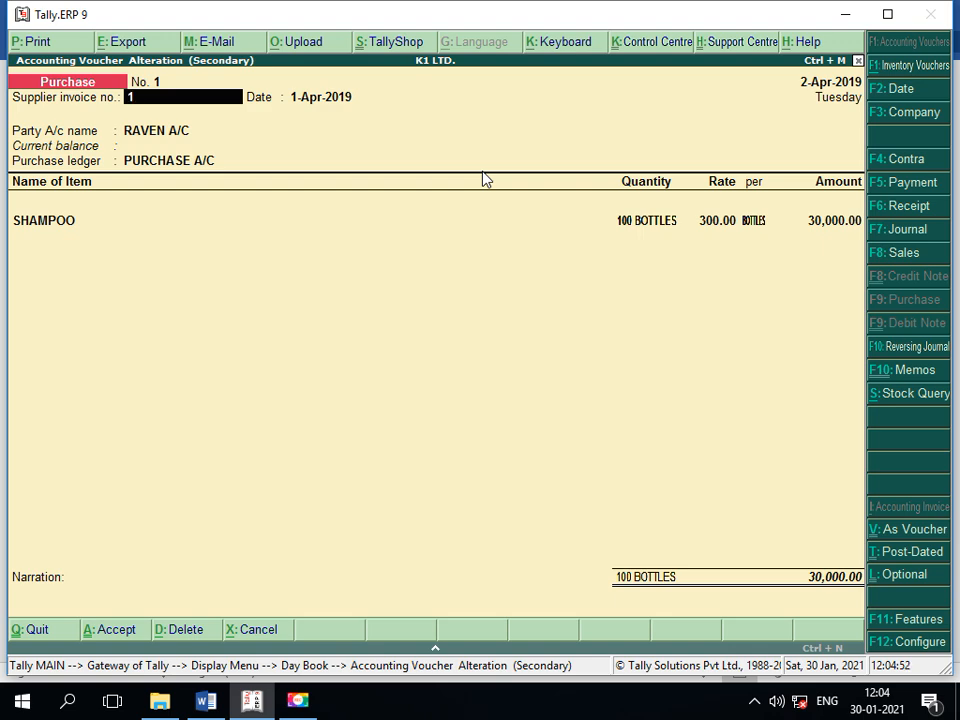
- Keep the remaining supplier, ledger and item details of the SHAMPOO purchase and save the voucher without narration
key(Return)
key(Return)
key(Return)
key(Return)
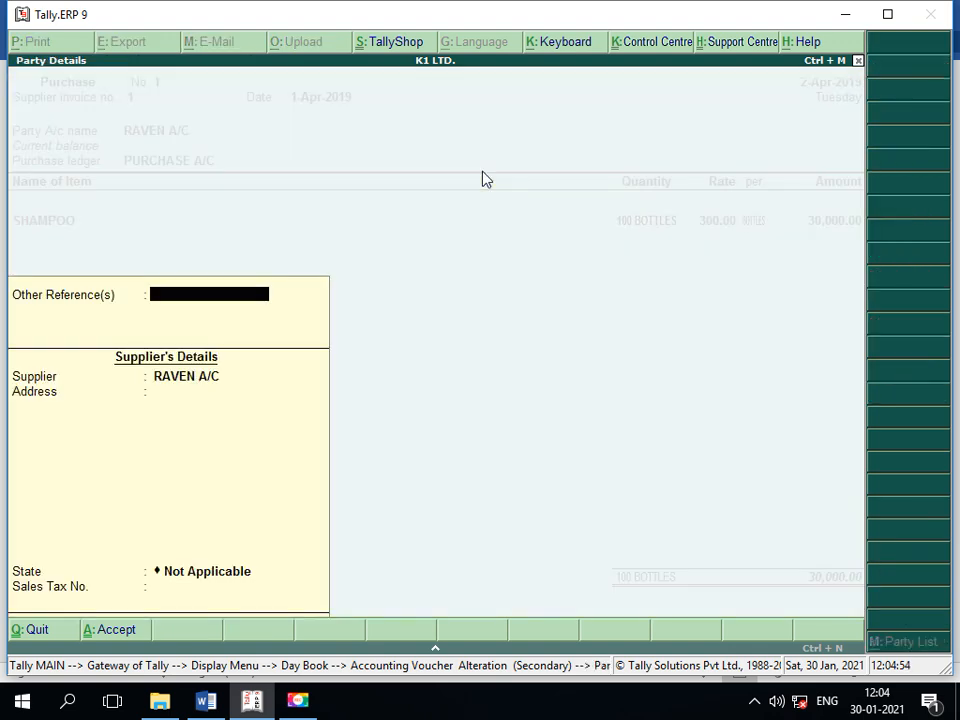
key(Return)
key(Return)
key(Return)
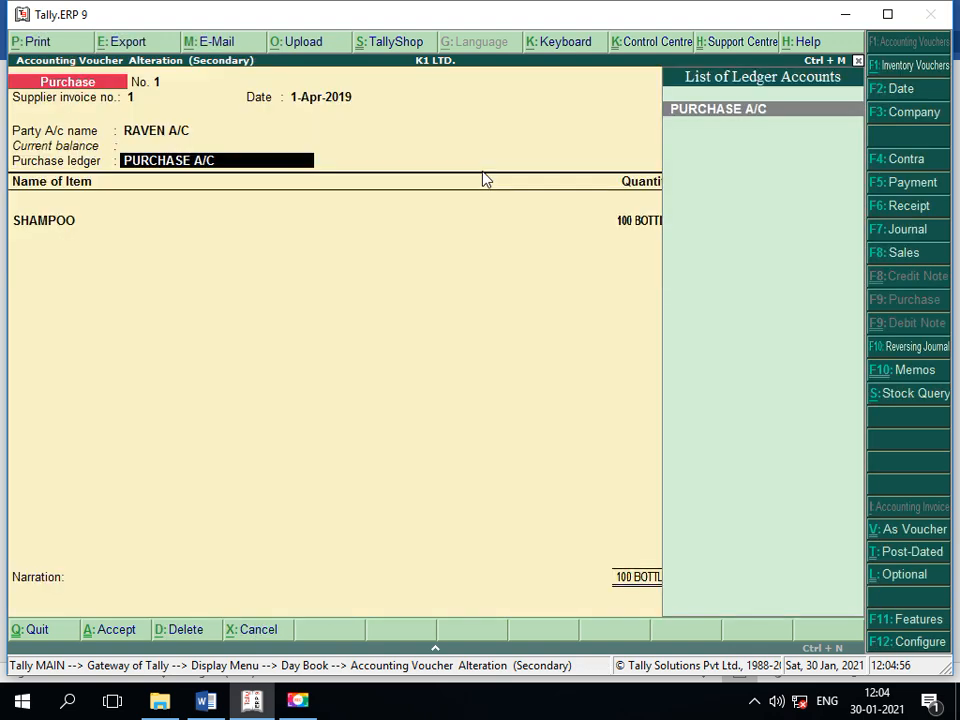
key(Return)
key(Return)
key(Return)
key(Return)
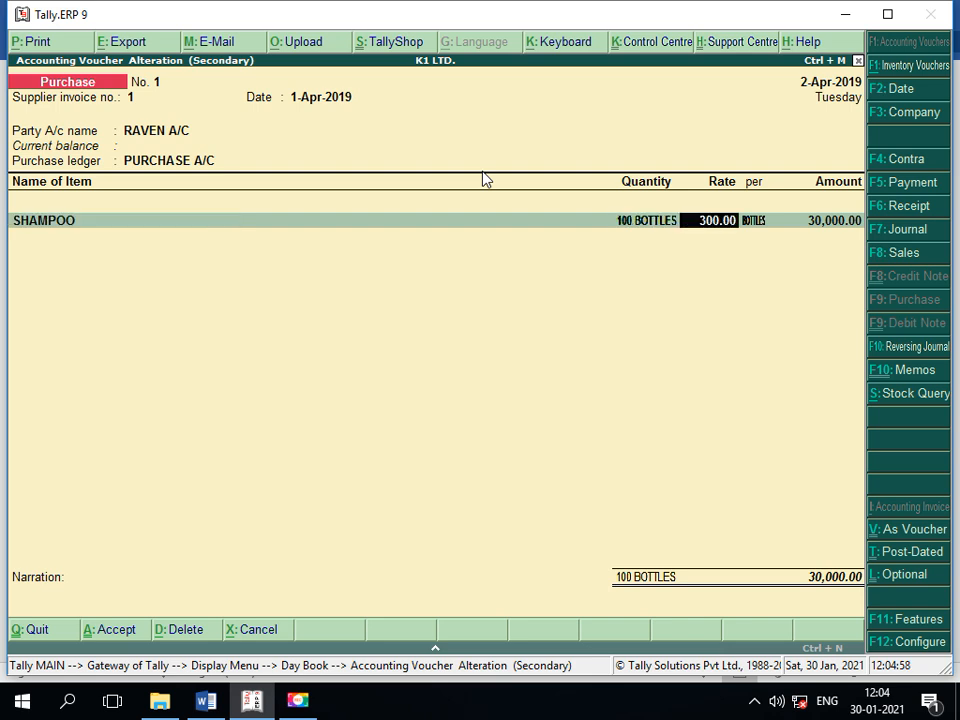
key(Return)
key(Return)
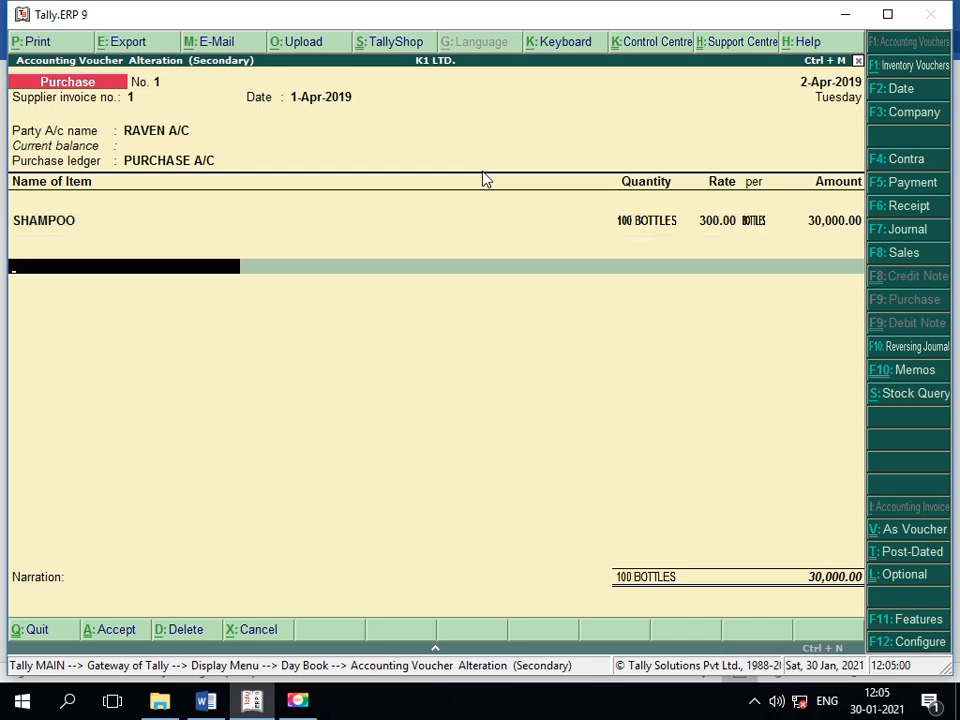
key(Return)
key(Return)
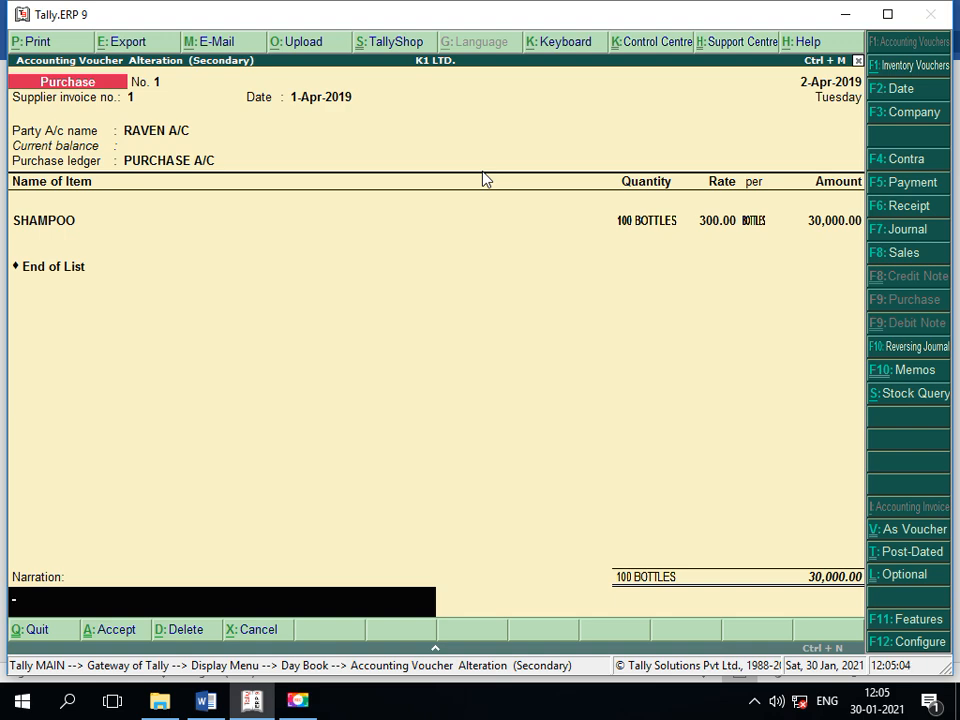
key(Return)
key(Return)
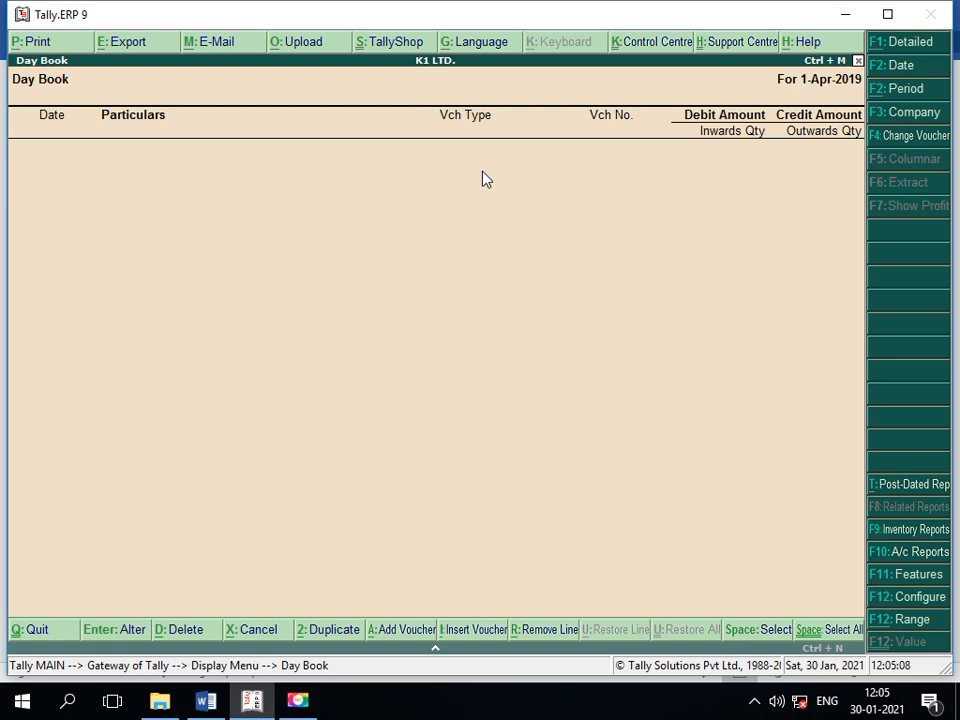
- Return to the Gateway of Tally and check the SHAMPOO purchase in K1 LTD.'s Stock Summary
key(Escape)
key(Escape)
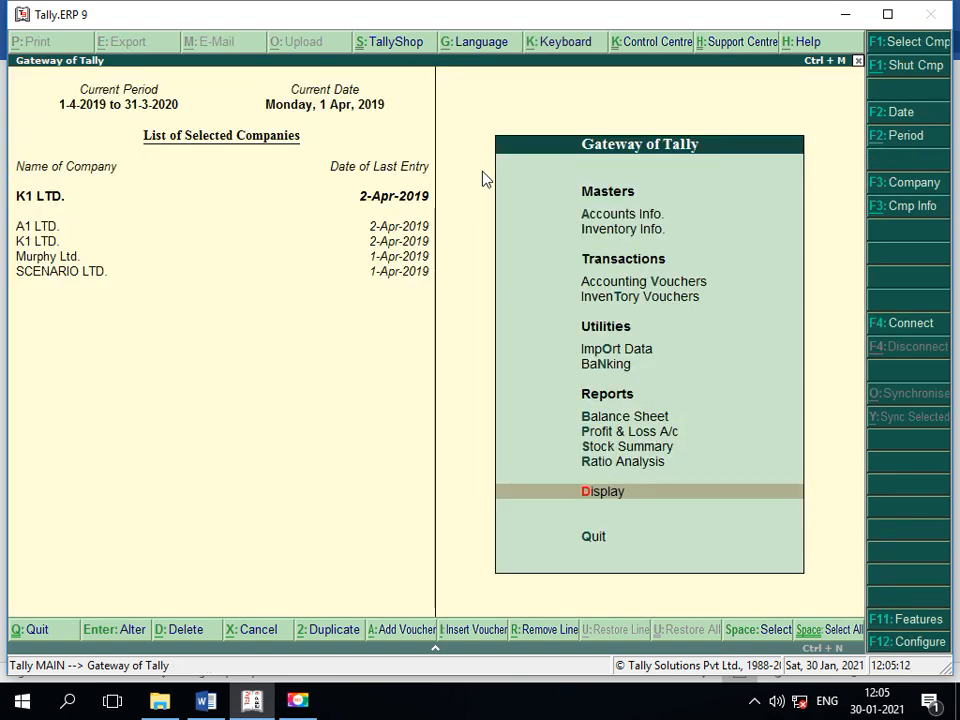
key(s)
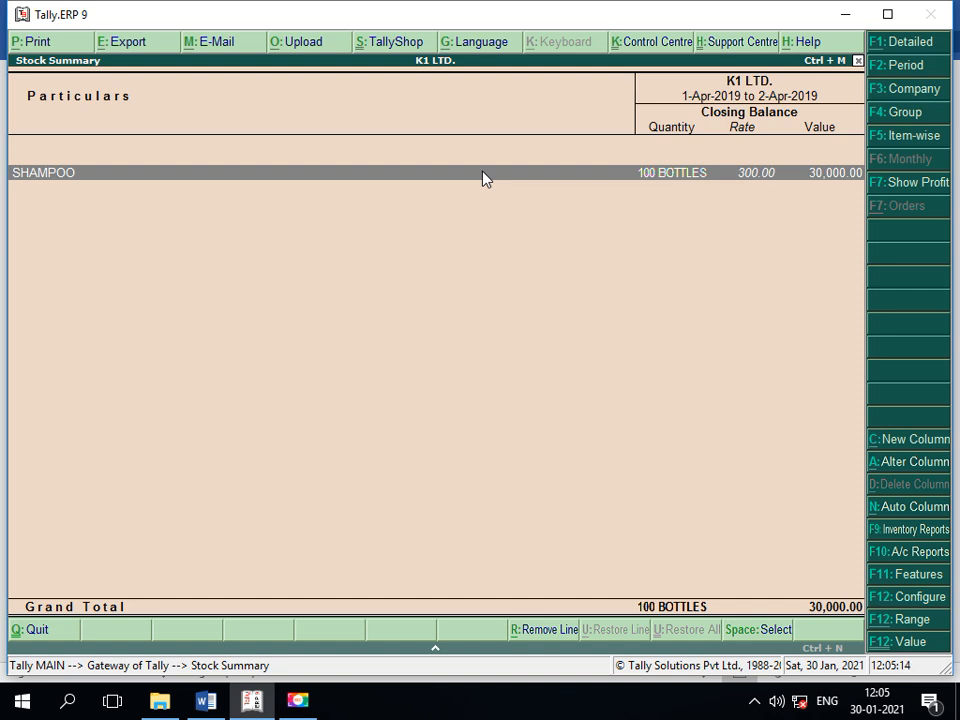